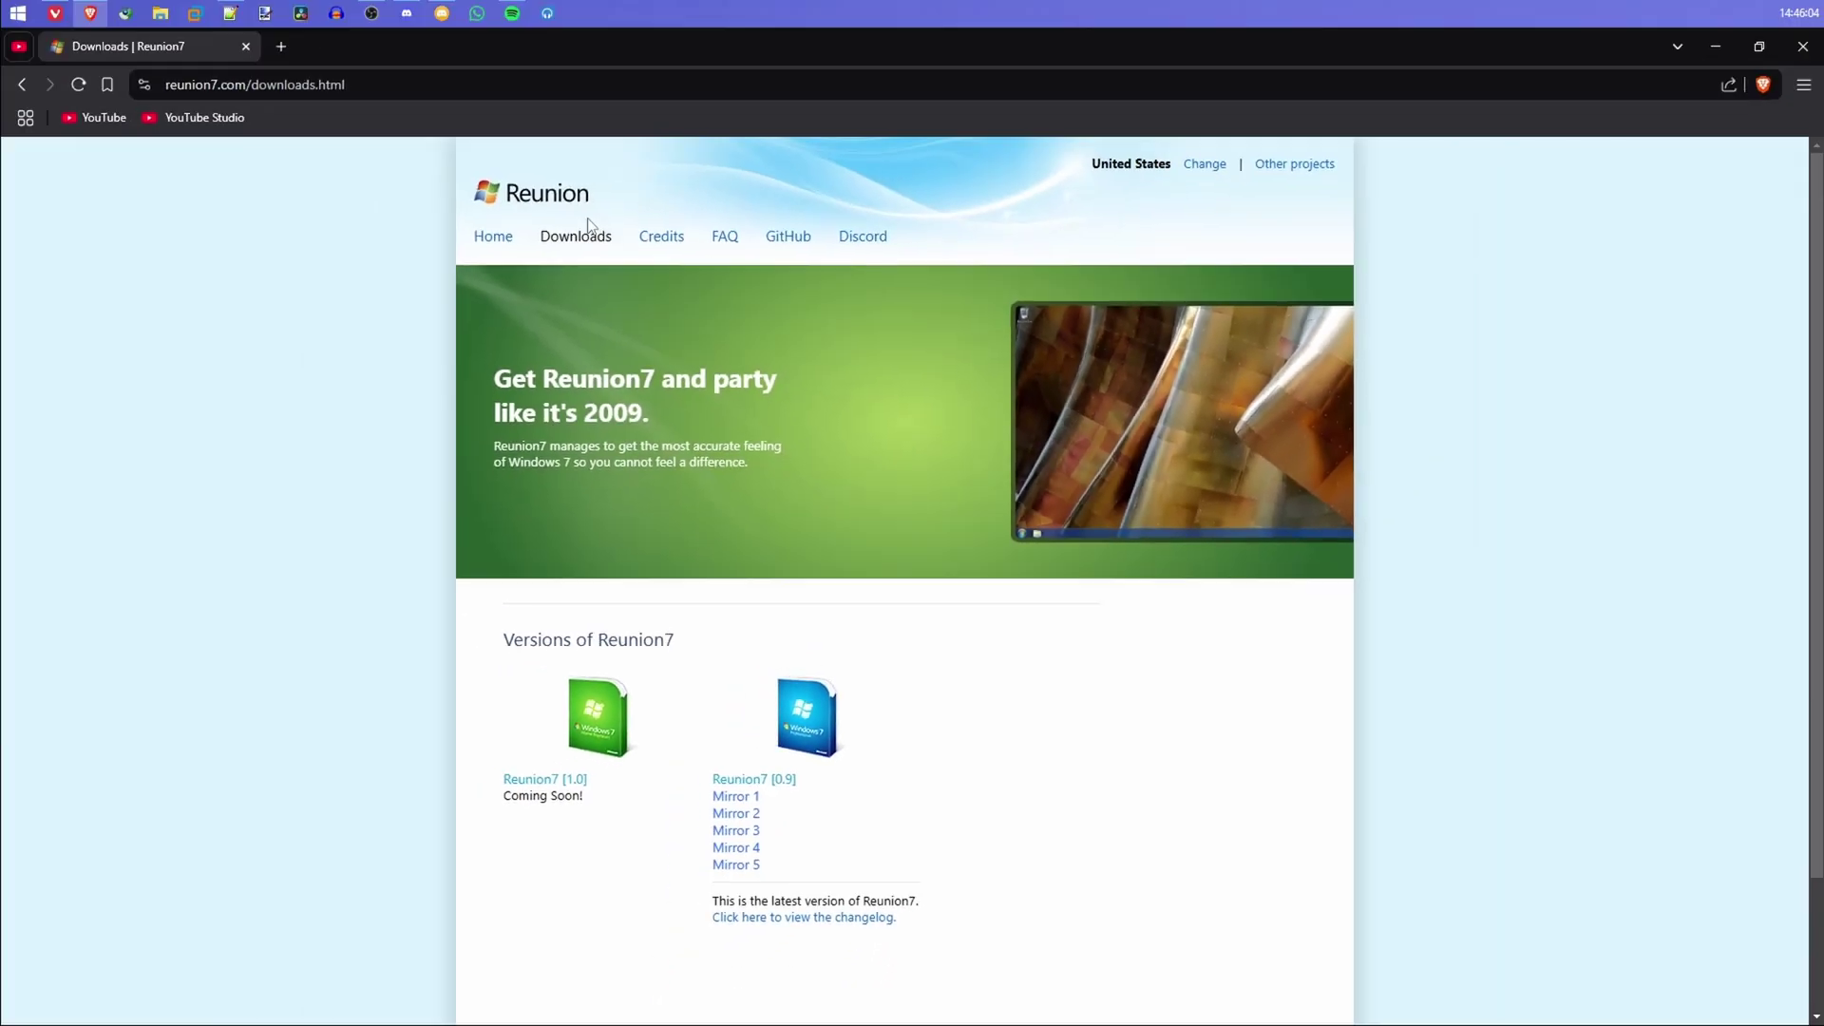
# Step: Read through the Credits and FAQ pages of the Reunion7 website
pyautogui.click(662, 245)
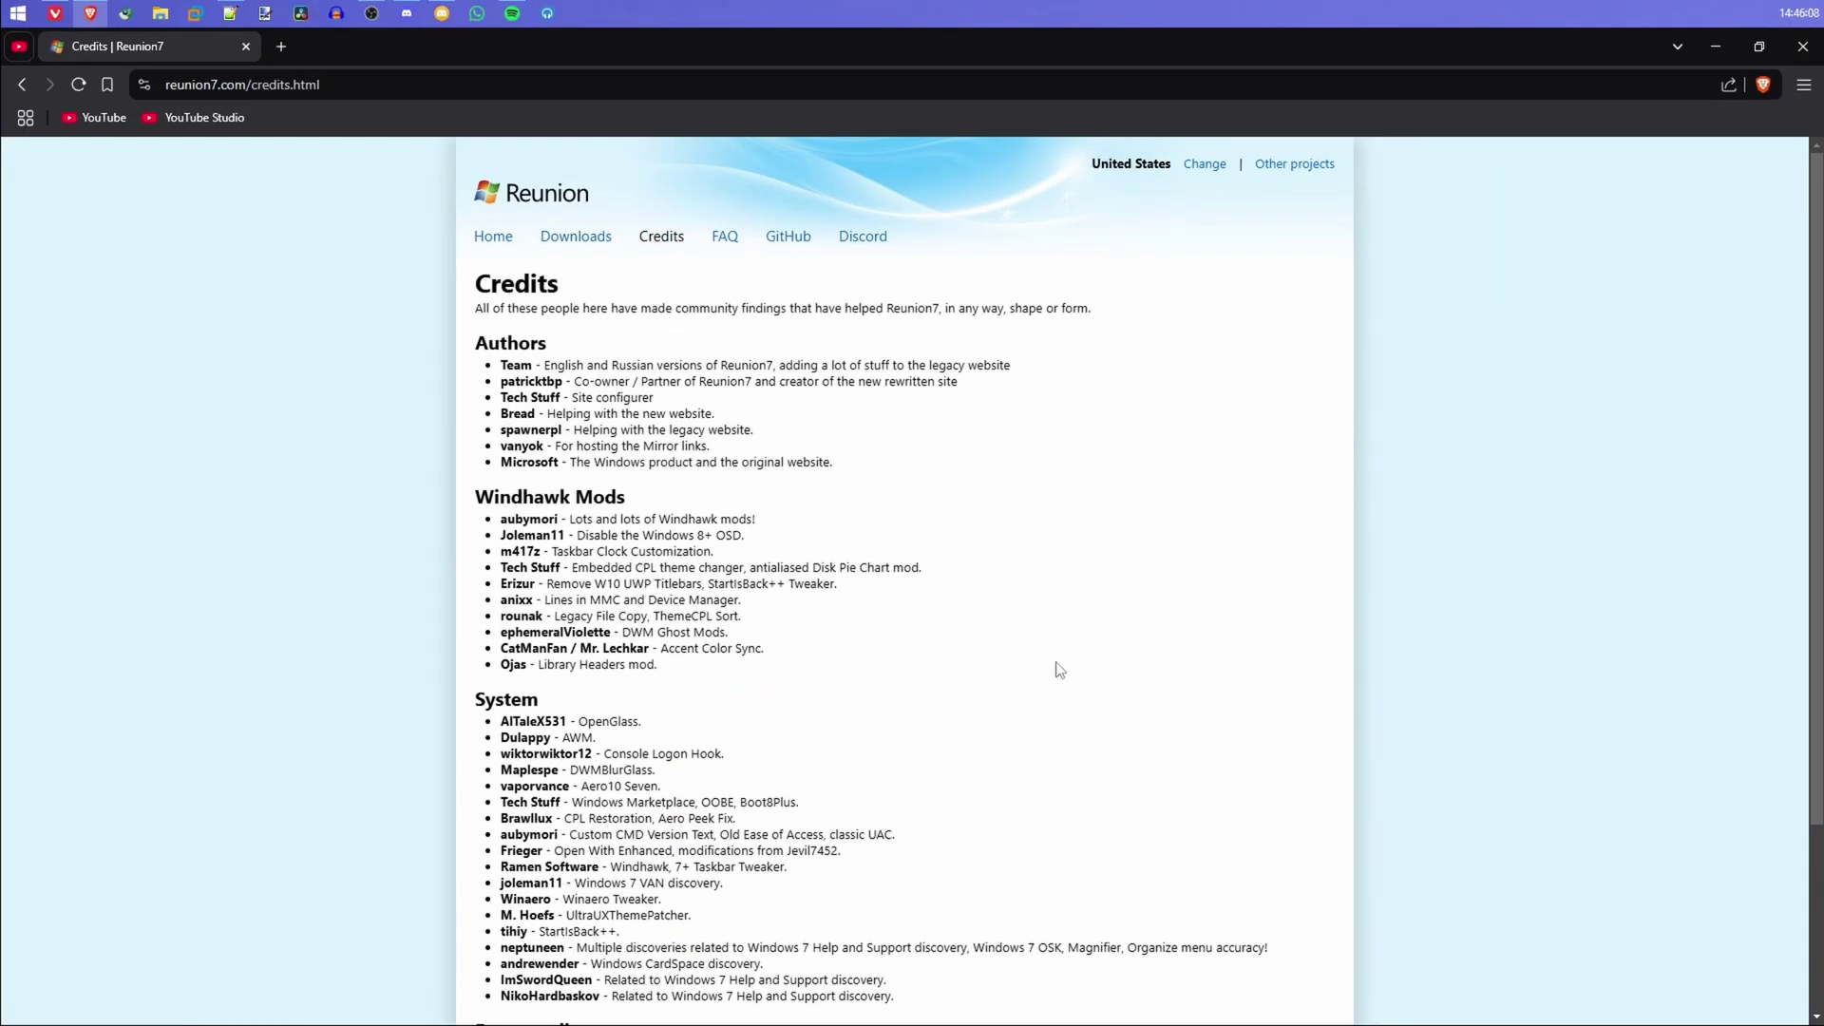
pyautogui.scroll(-2, 1071, 670)
pyautogui.scroll(2, 1055, 608)
pyautogui.click(726, 237)
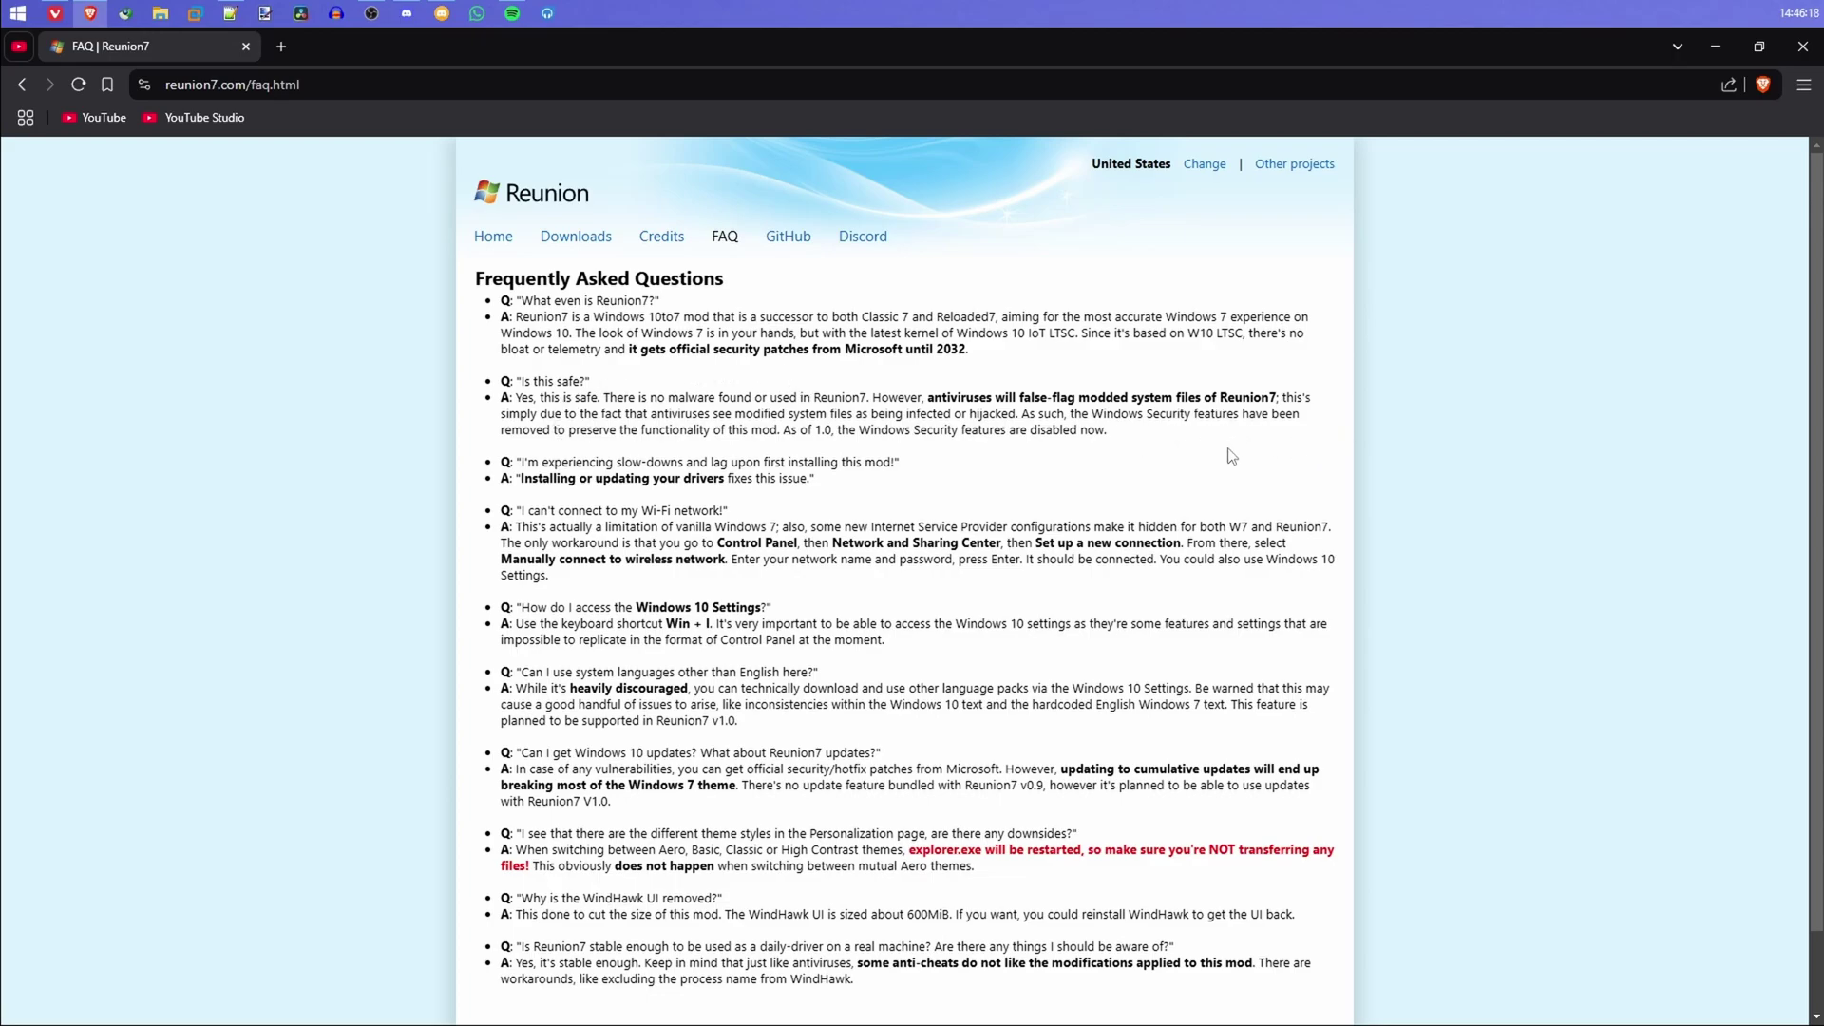
pyautogui.scroll(-1, 1231, 456)
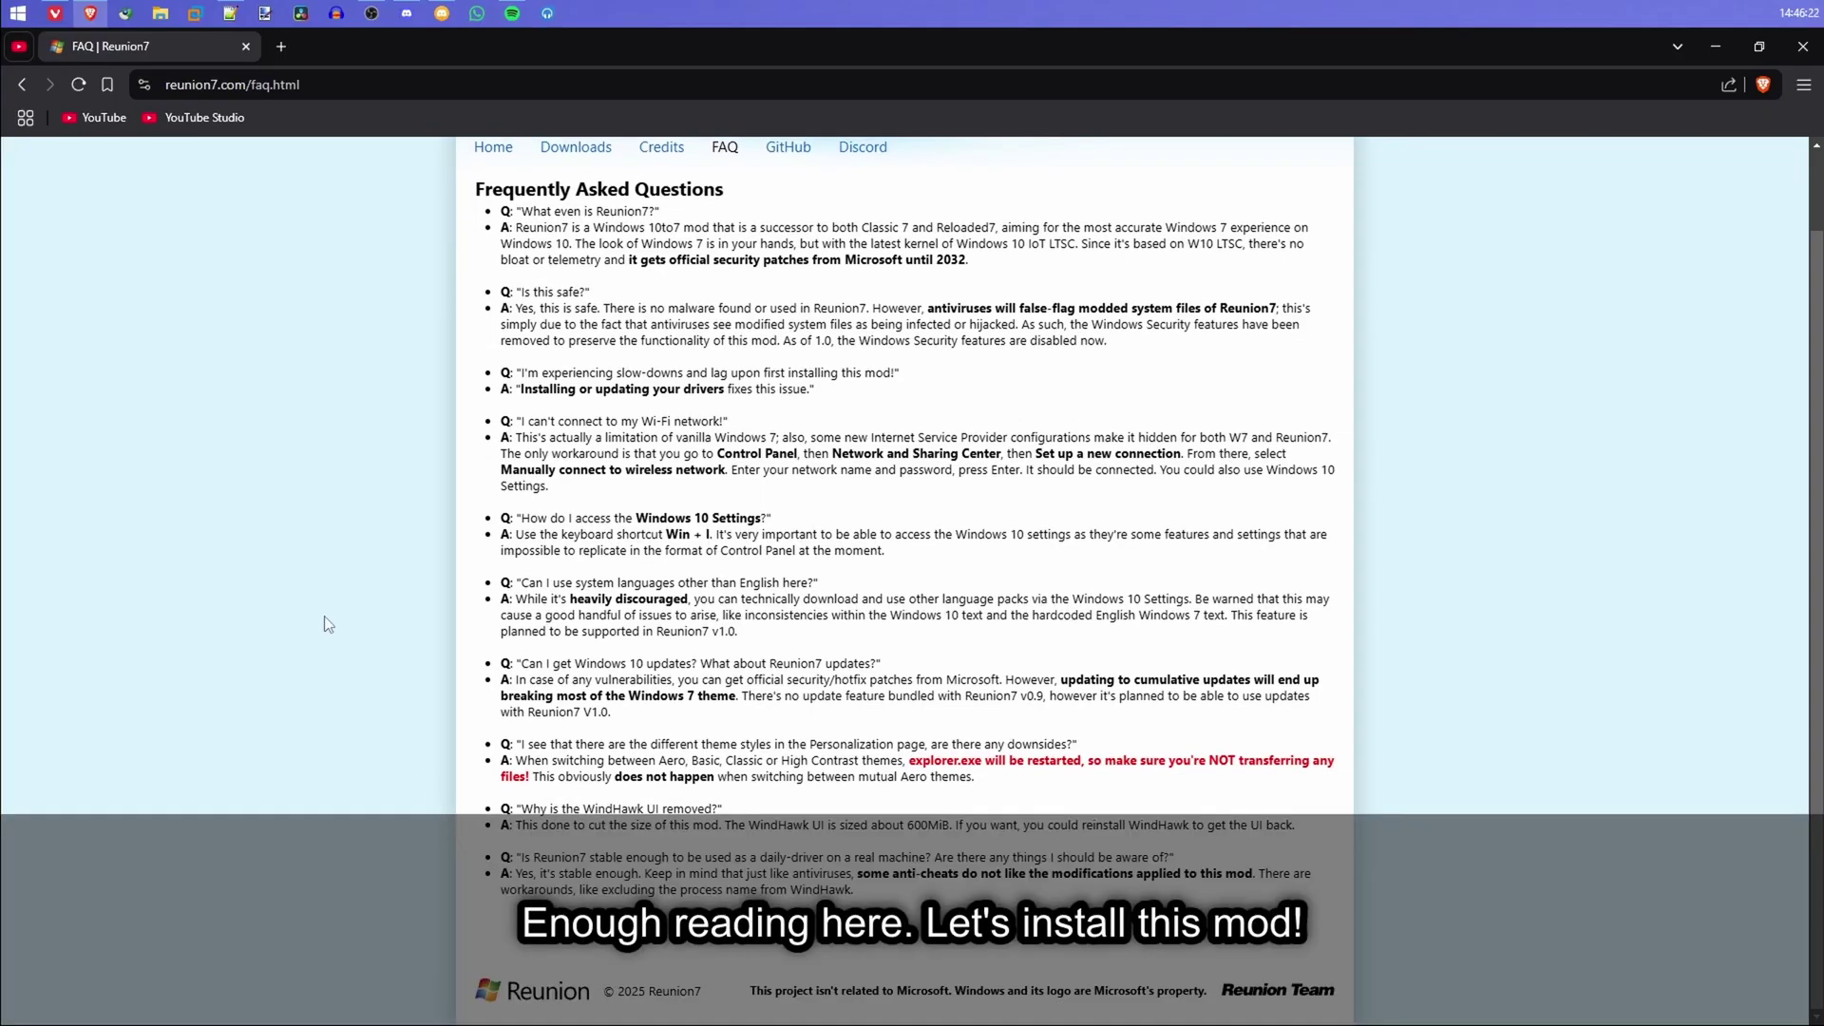
pyautogui.scroll(1, 328, 628)
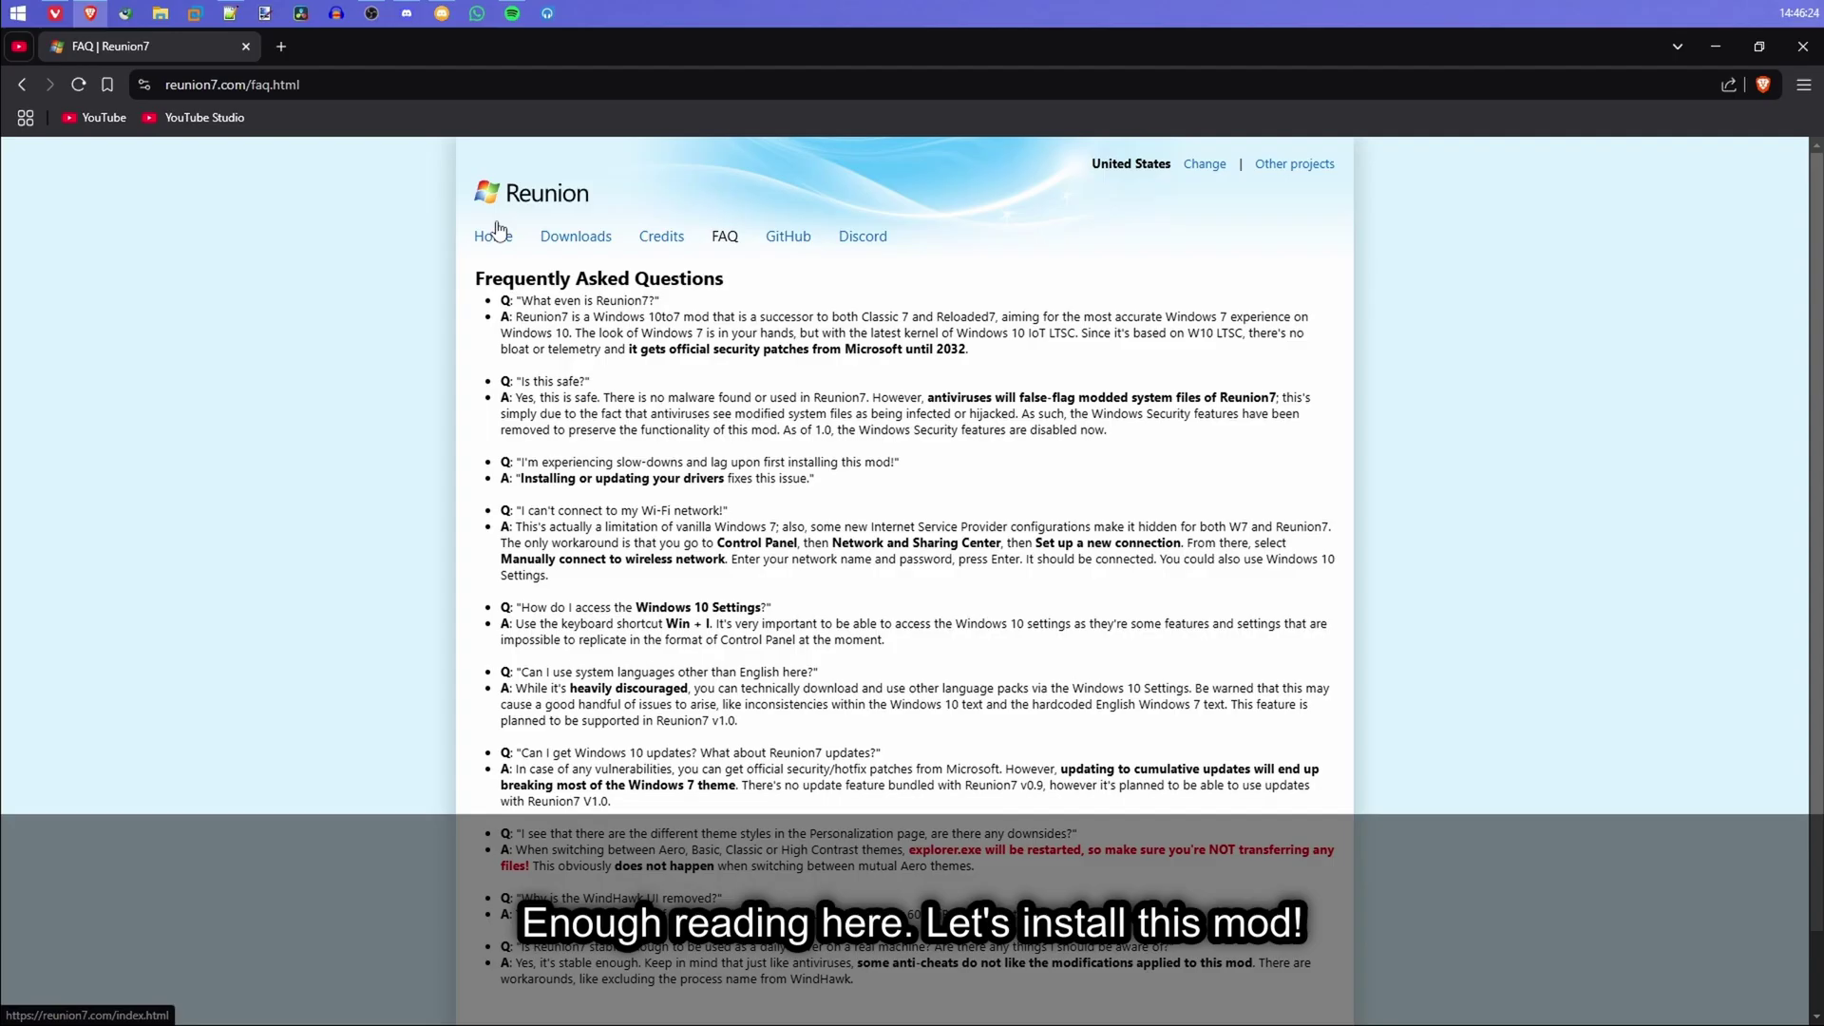
pyautogui.click(803, 240)
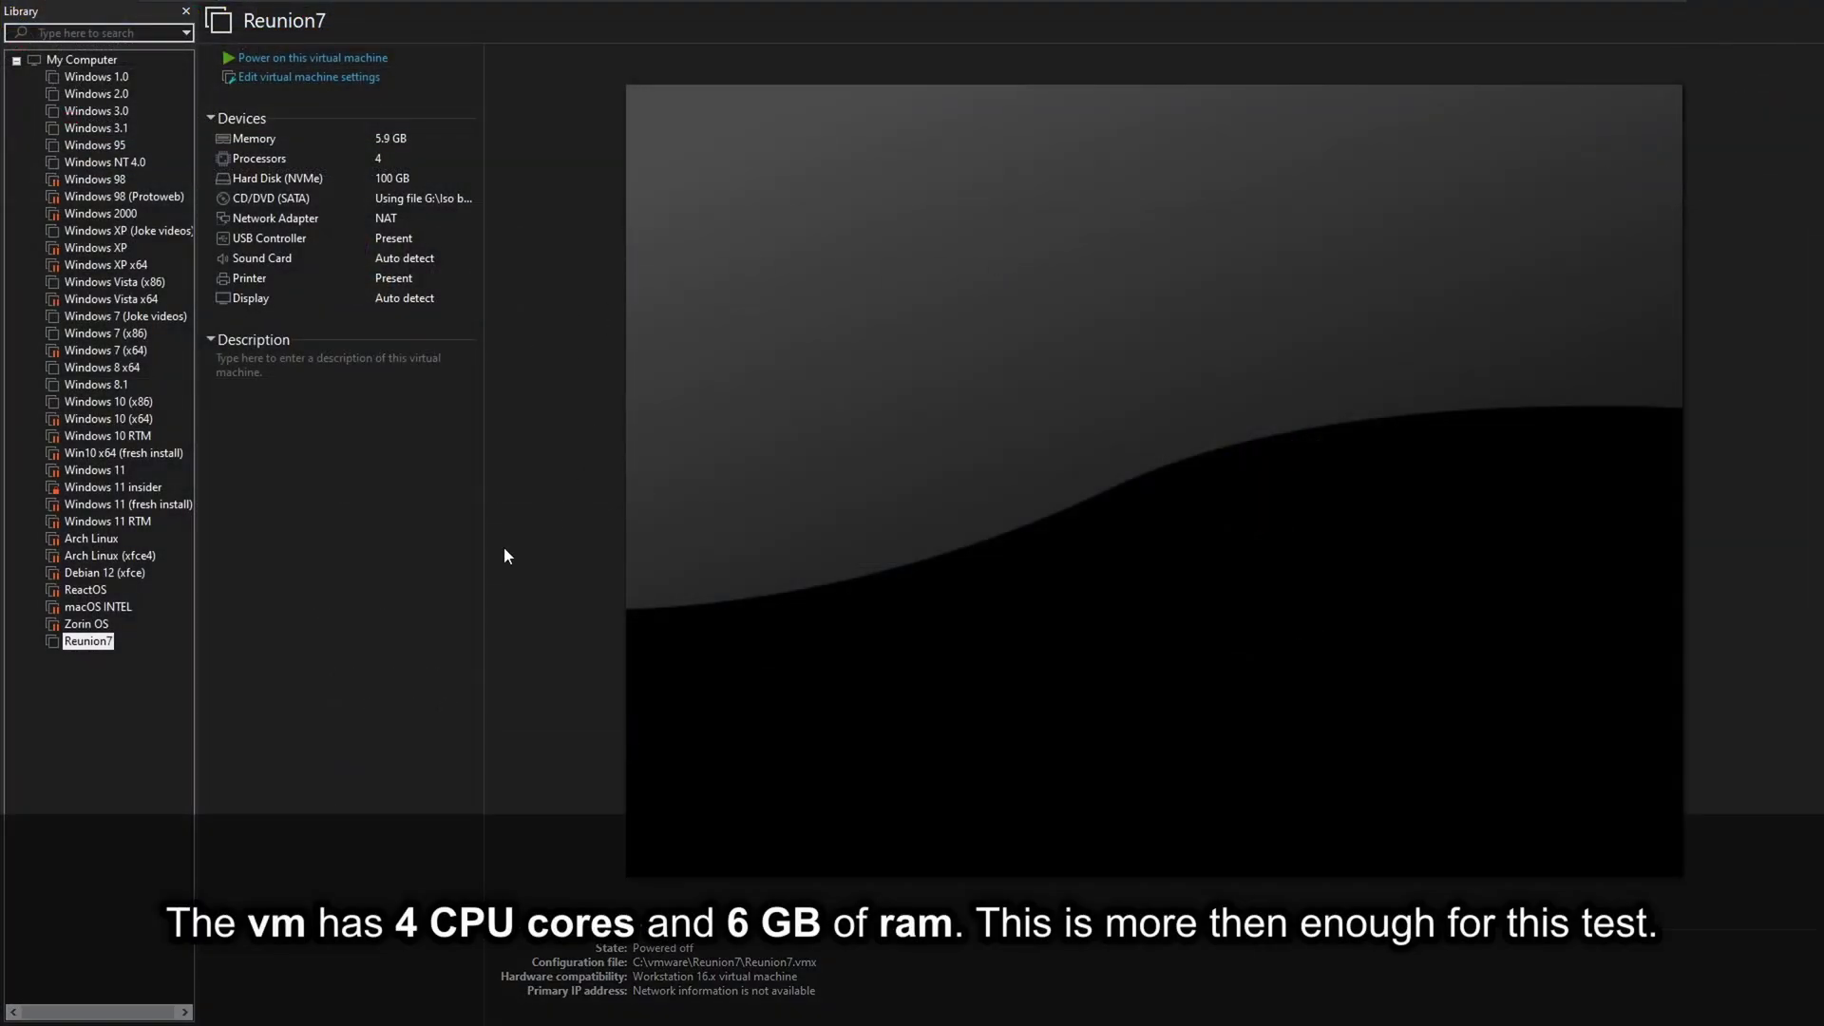
# Step: Review the Reunion7 virtual machine's hardware settings in VMware Workstation and power it on, booting from the CD or DVD
pyautogui.click(389, 77)
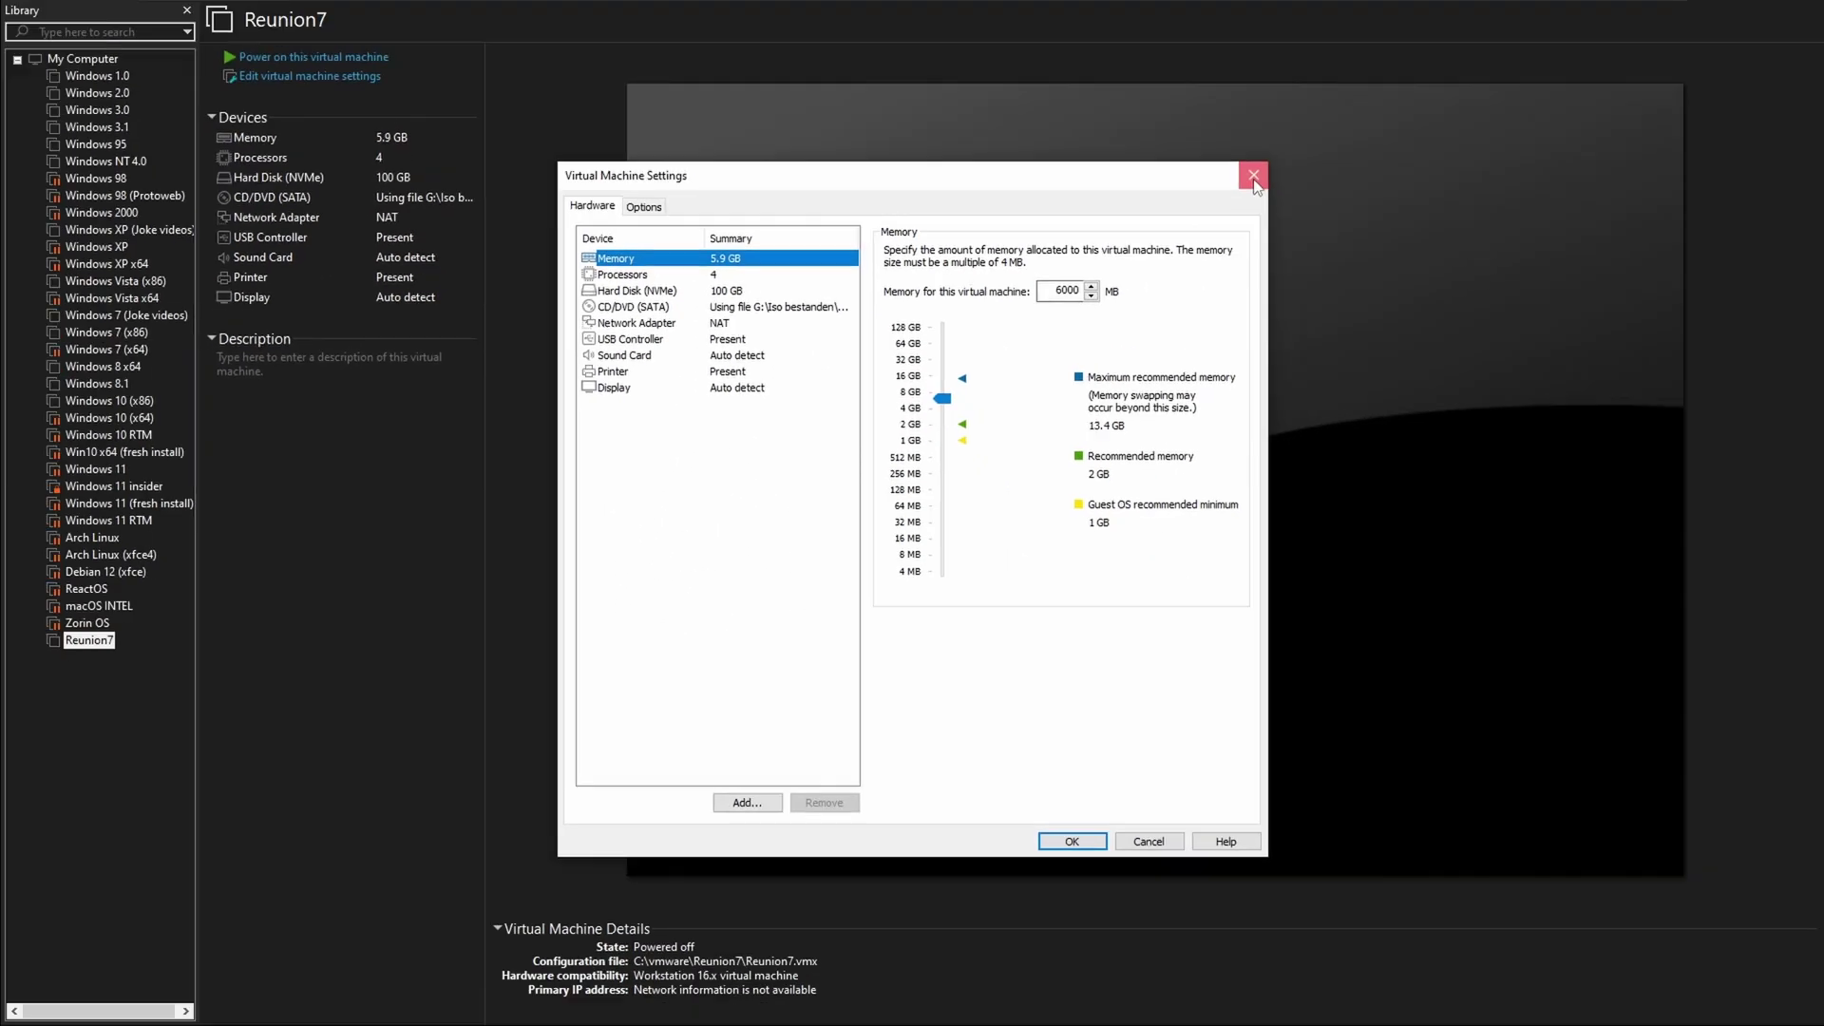
pyautogui.click(1400, 32)
pyautogui.click(323, 59)
pyautogui.click(1044, 334)
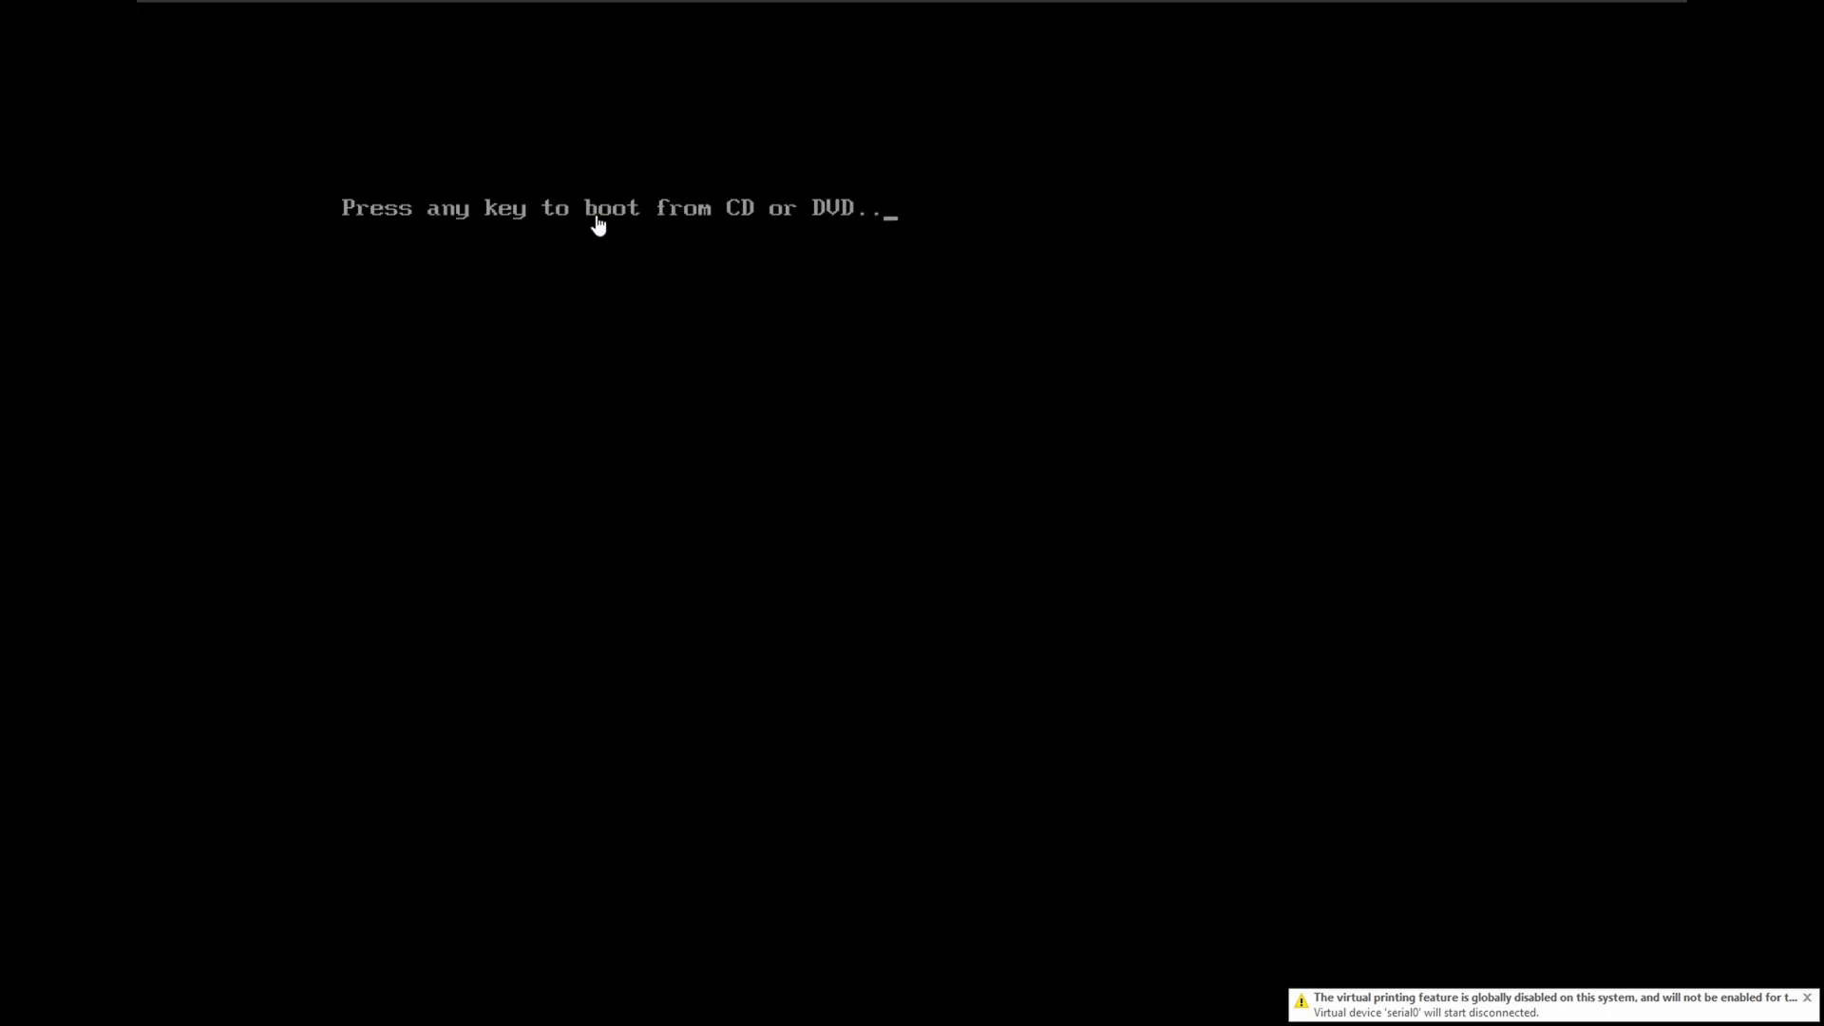
pyautogui.press('Return')
pyautogui.hotkey('ctrl', 'alt')
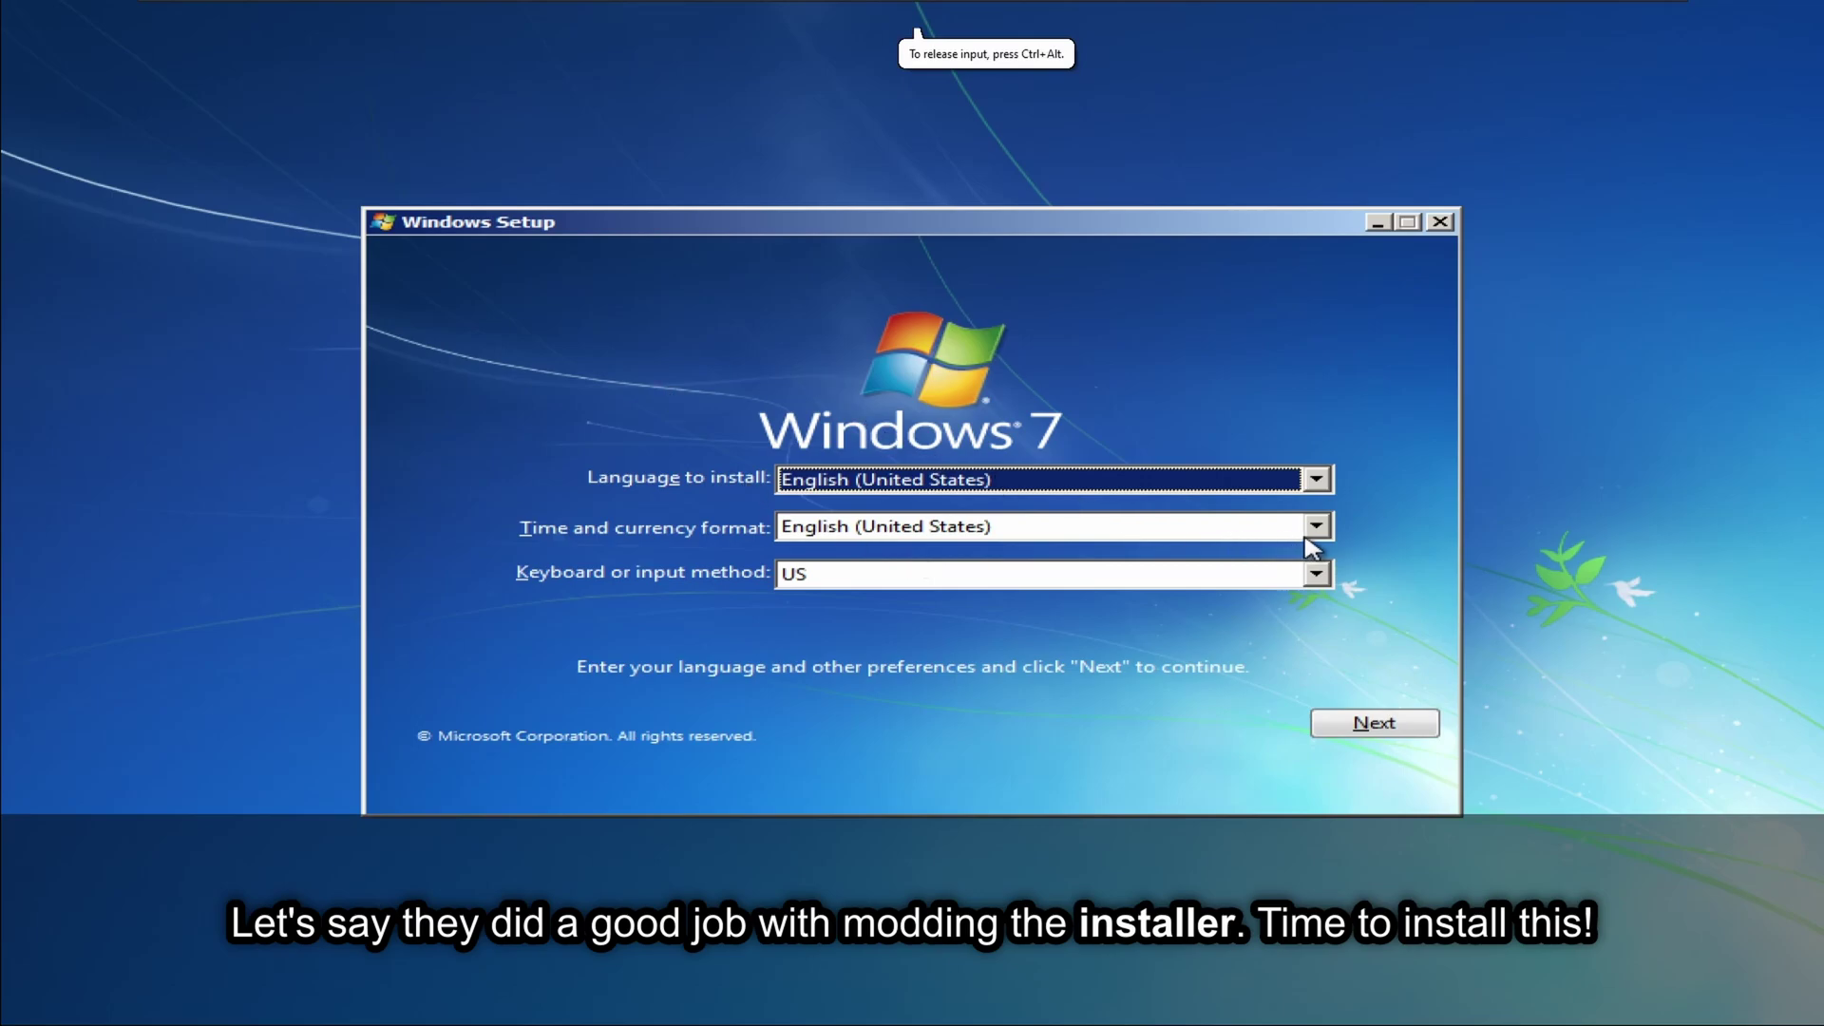
# Step: Start the Windows 7 installation with English (United States) and the US keyboard, accepting the license terms
pyautogui.click(1411, 727)
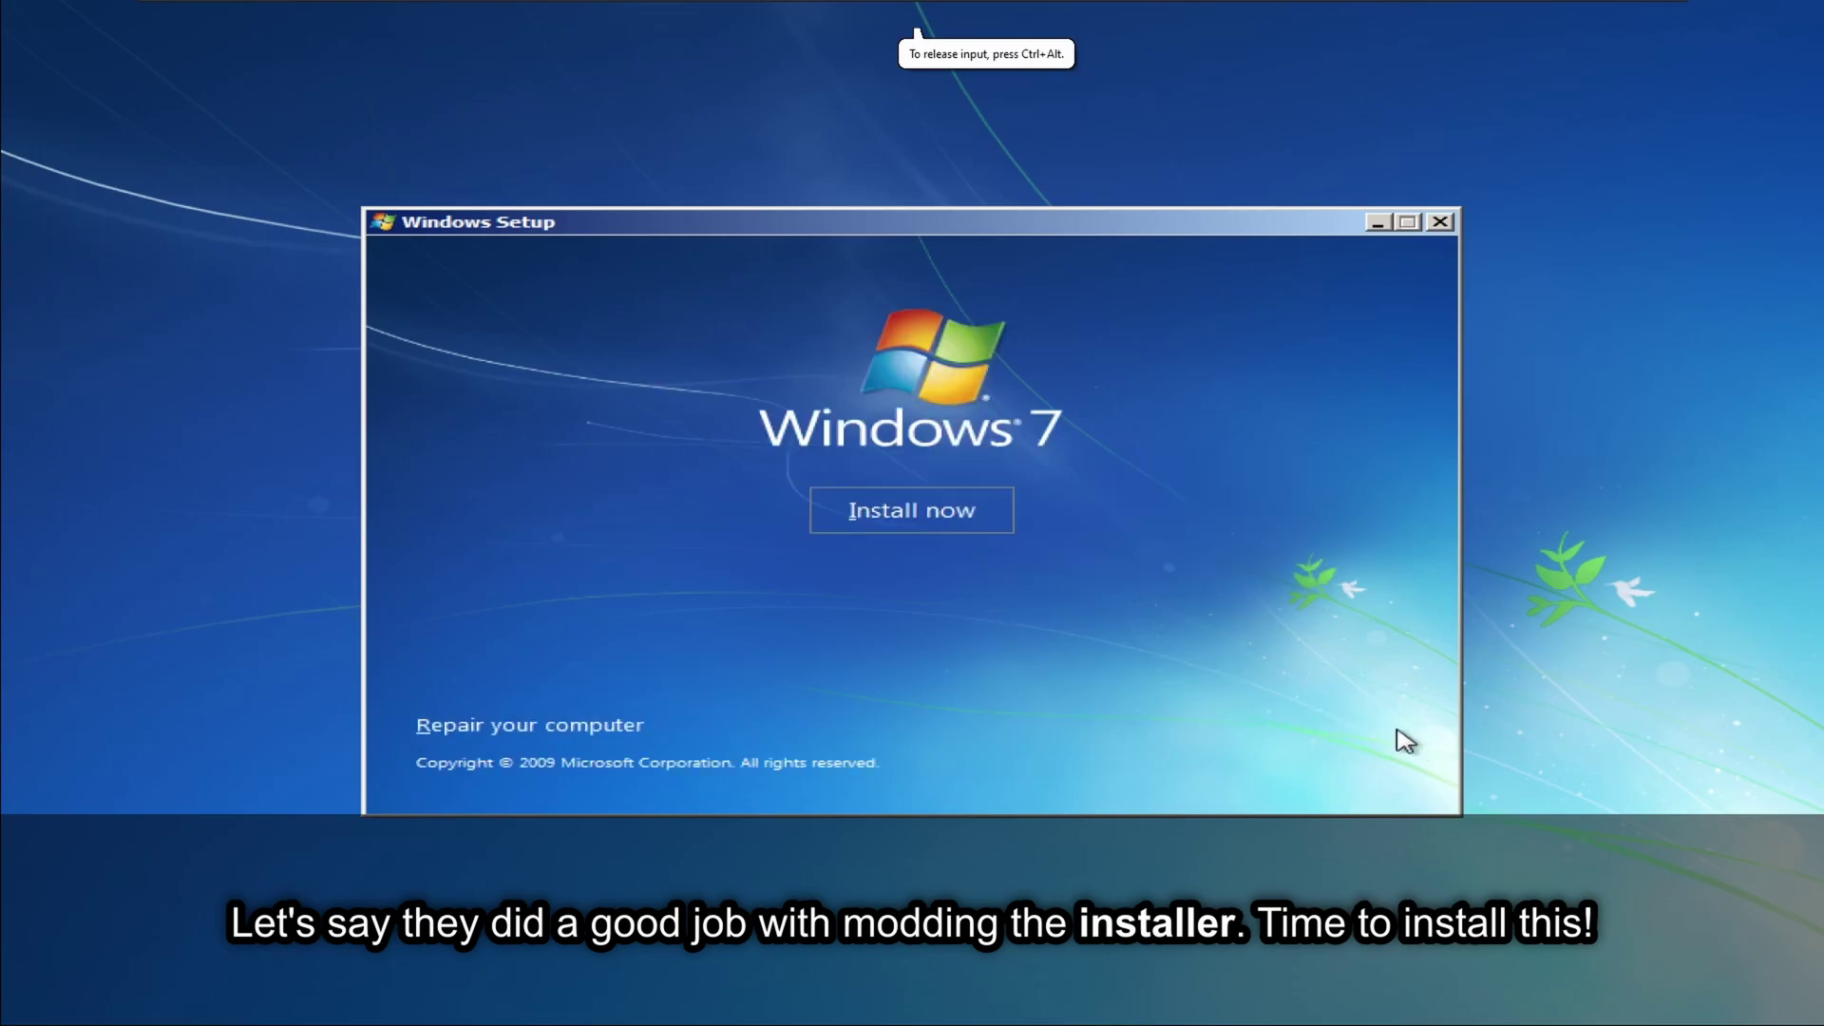
pyautogui.click(914, 516)
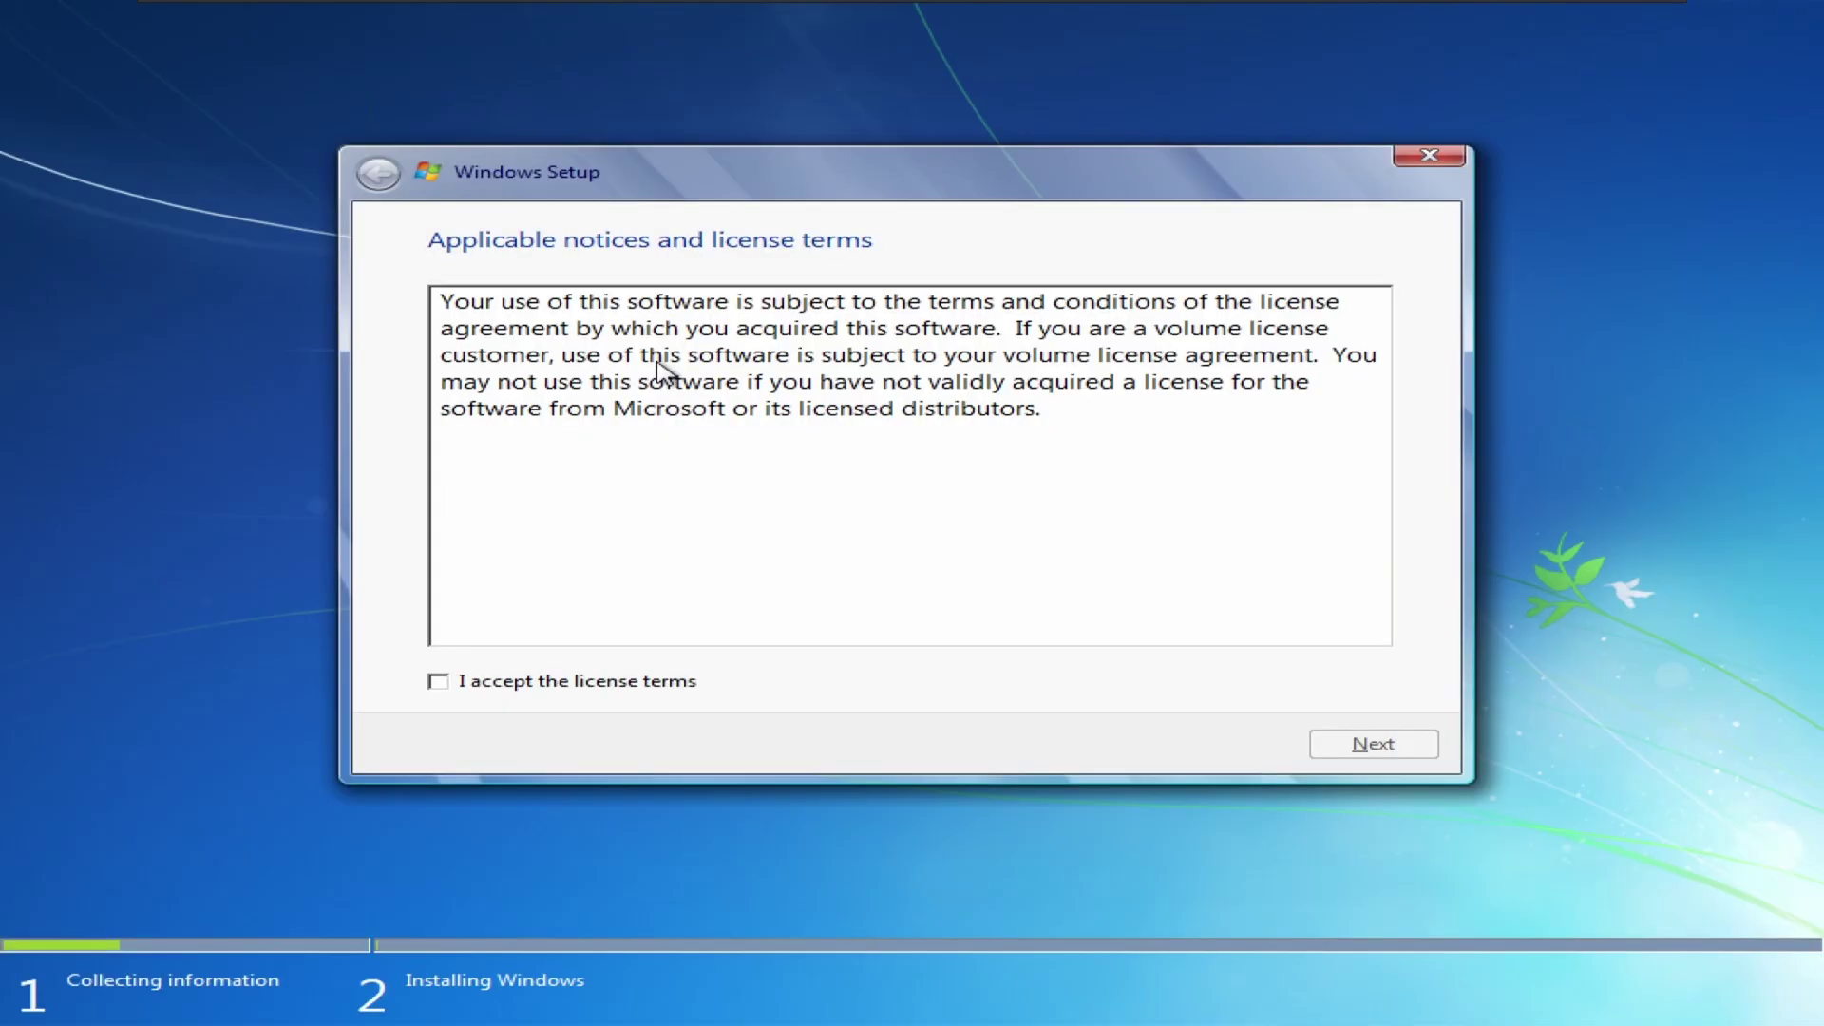
pyautogui.doubleClick(478, 409)
pyautogui.click(438, 681)
pyautogui.click(1372, 744)
pyautogui.click(561, 583)
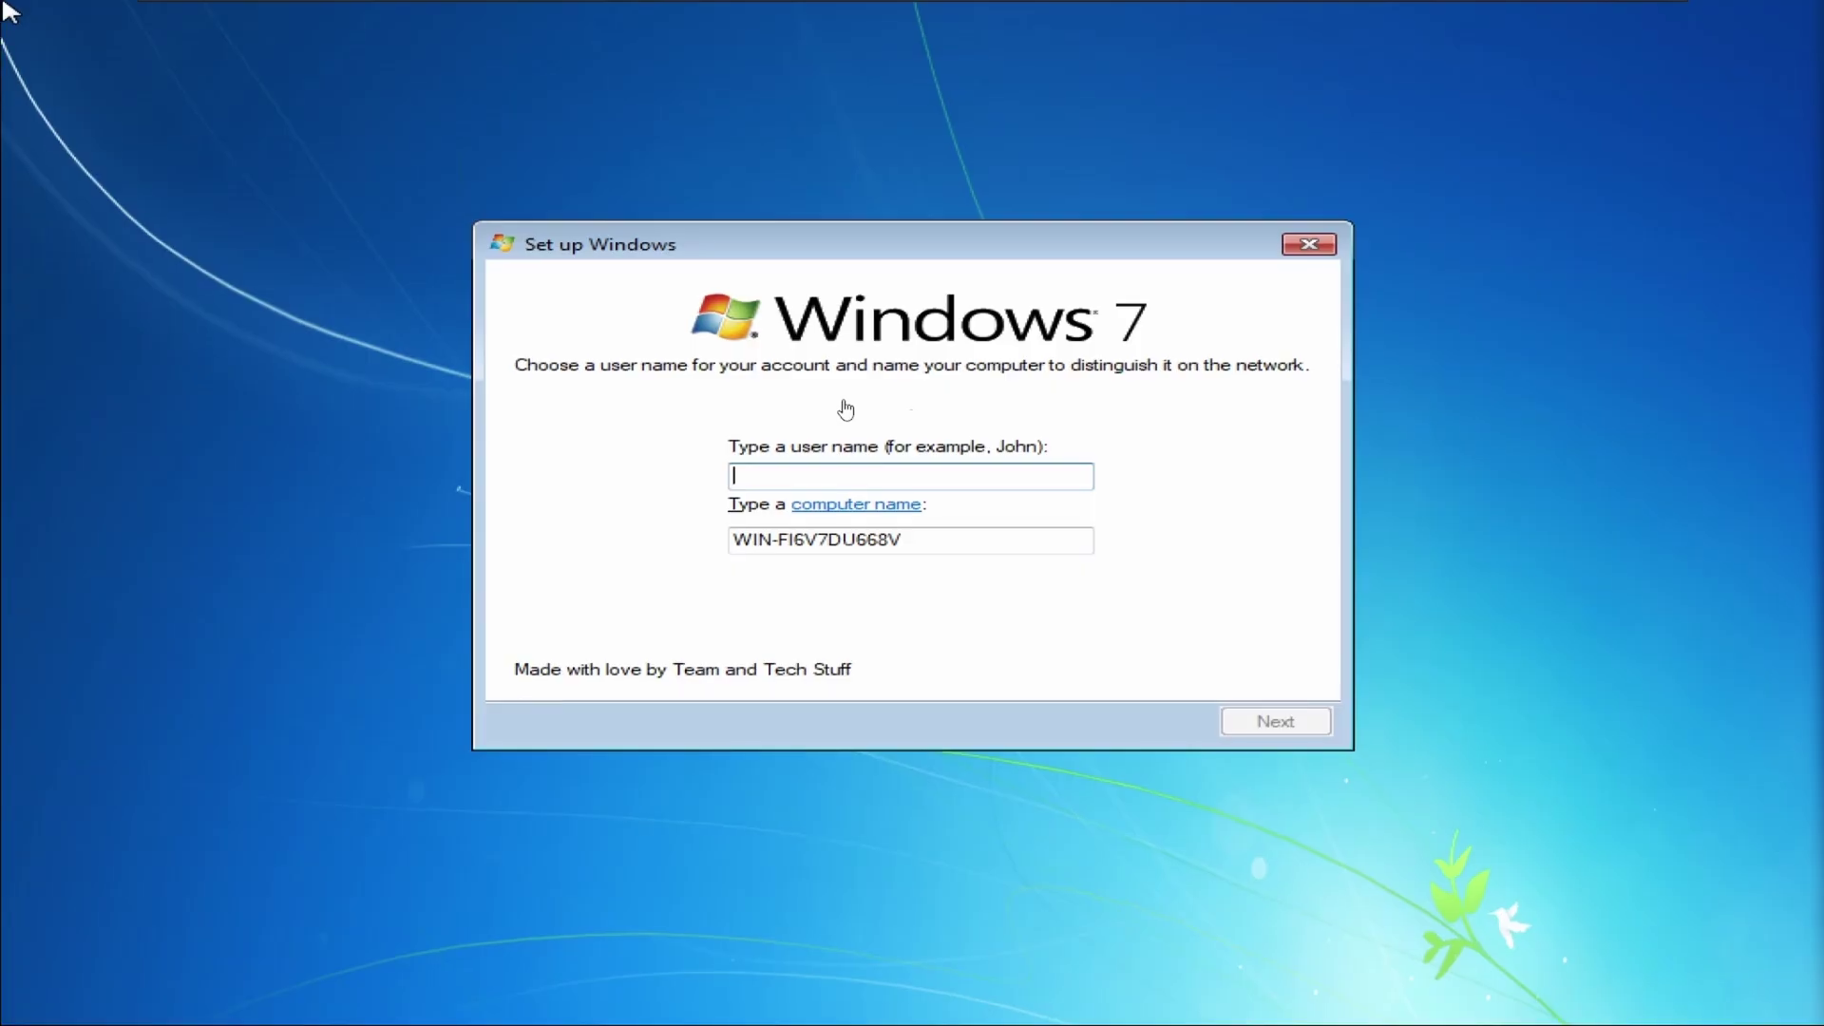
# Step: Set the account user name to The Windows Hero and confirm Windows 7 Ultimate as the purchased edition
pyautogui.write('The Windows Hero')
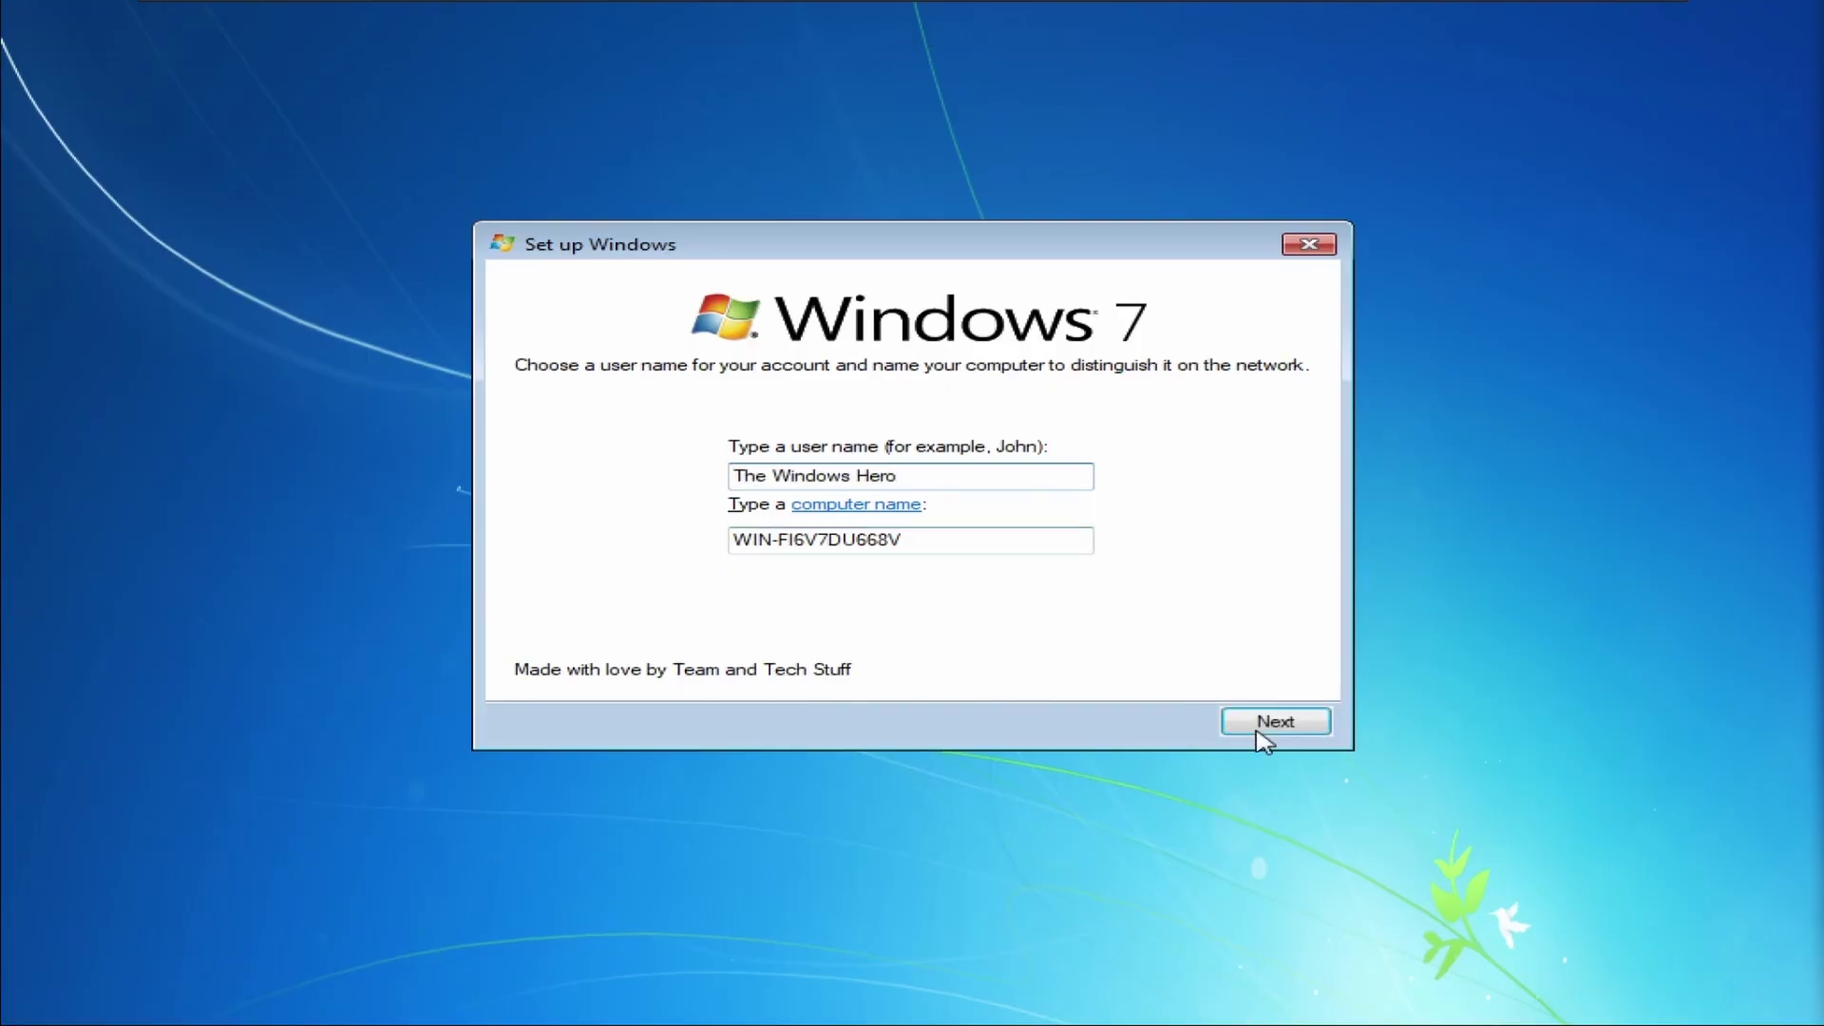
pyautogui.click(1234, 725)
pyautogui.click(1249, 748)
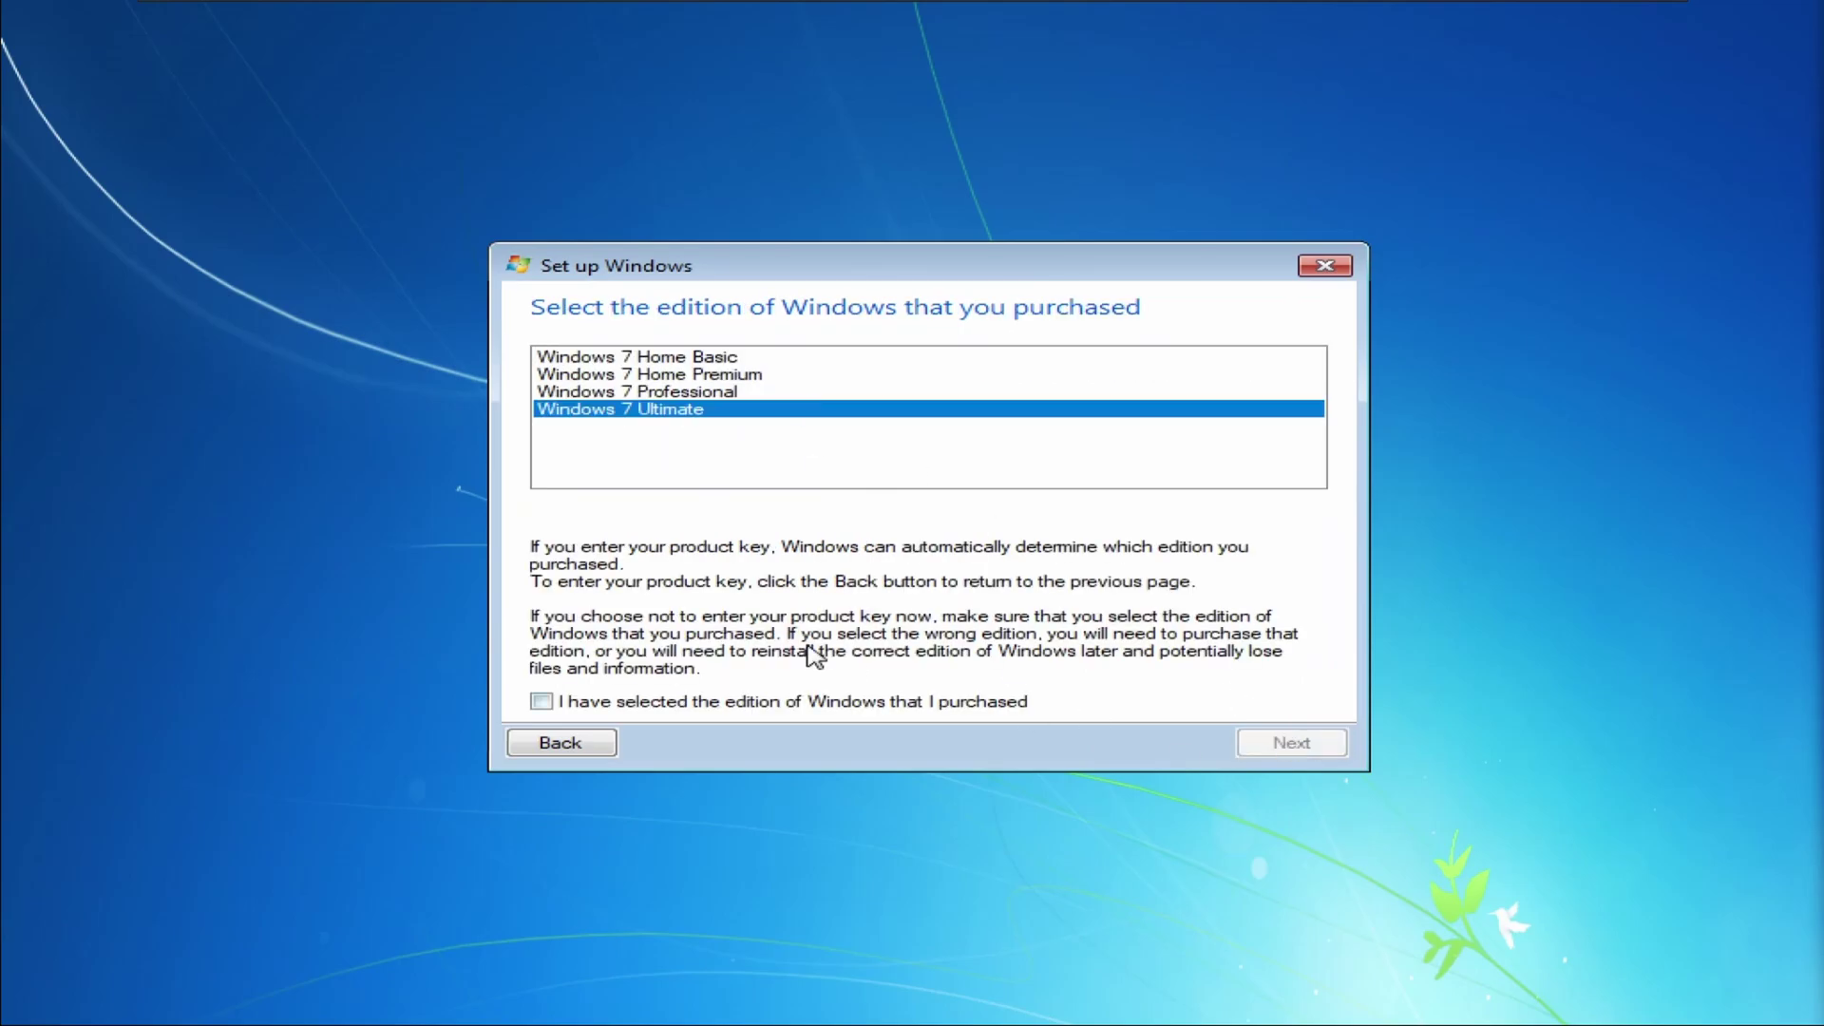
pyautogui.click(815, 707)
pyautogui.click(1316, 745)
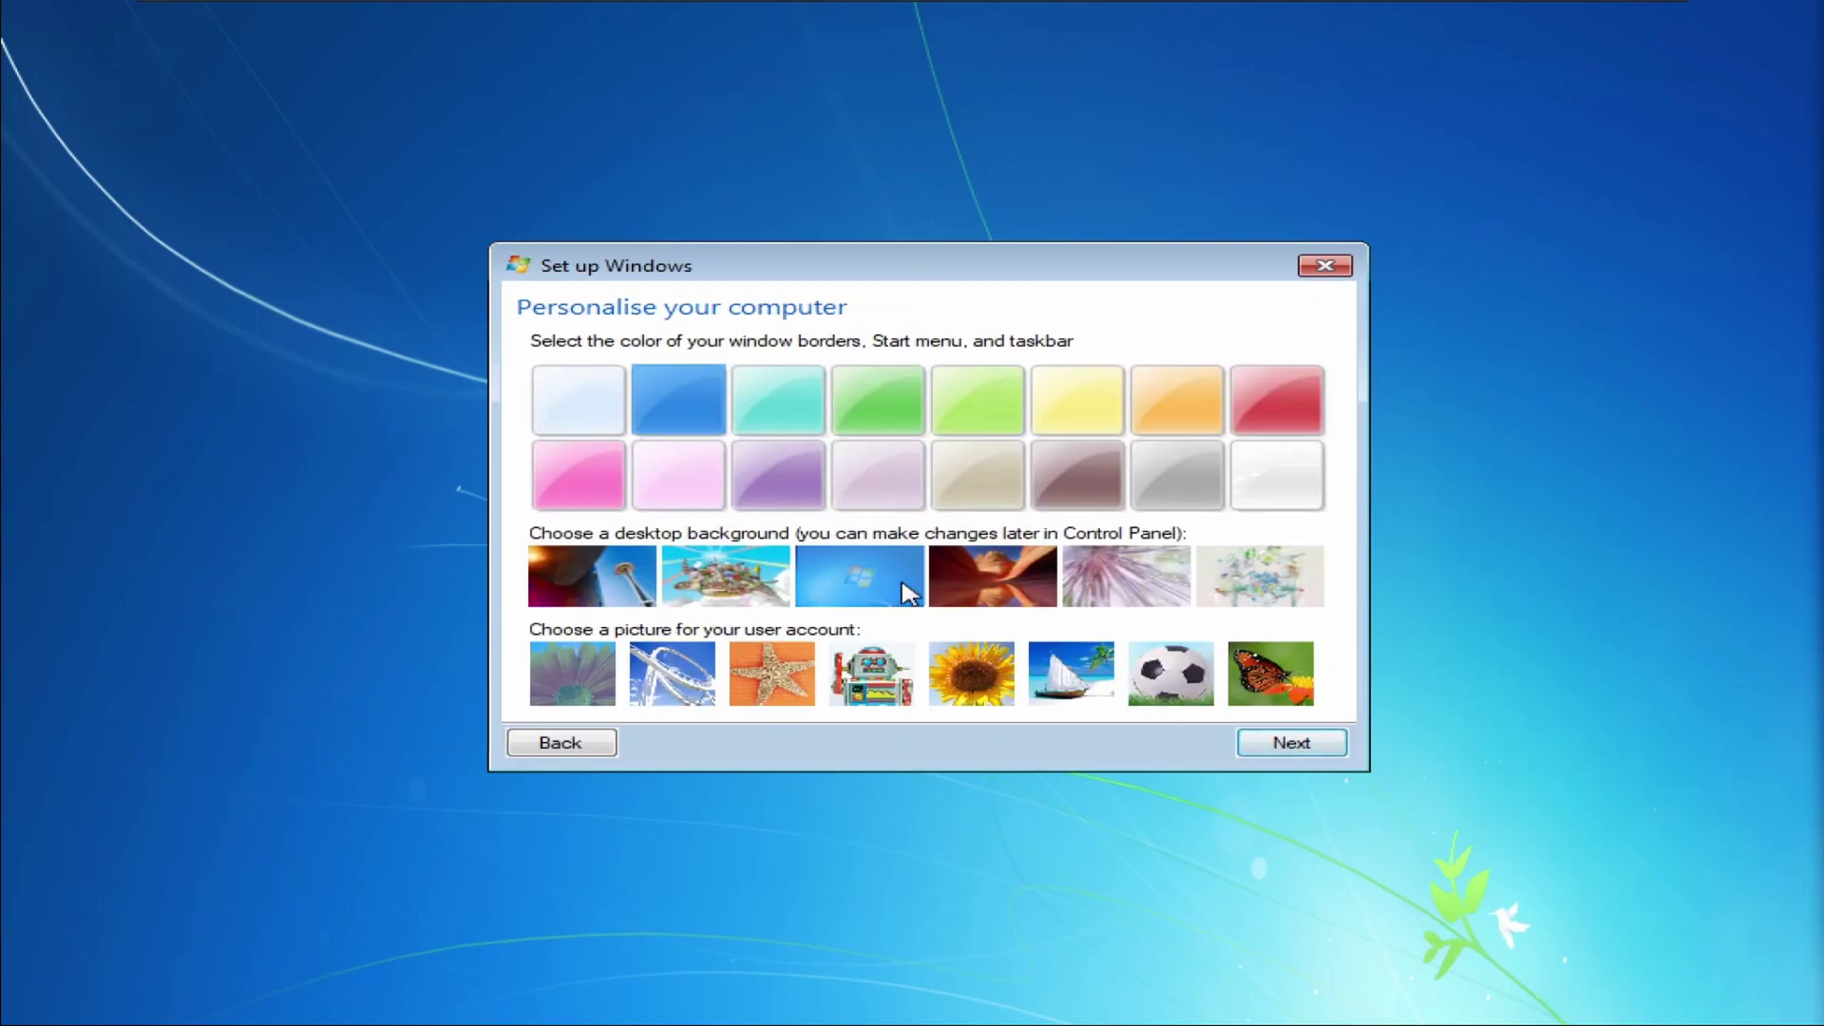
# Step: Keep the offered personalisation, set the time zone to (UTC+01:00) Brussels, Copenhagen, Madrid, Paris, and submit the date and time settings
pyautogui.click(1306, 748)
pyautogui.click(1141, 415)
pyautogui.moveTo(1295, 537); pyautogui.dragTo(1282, 655)
pyautogui.click(1121, 606)
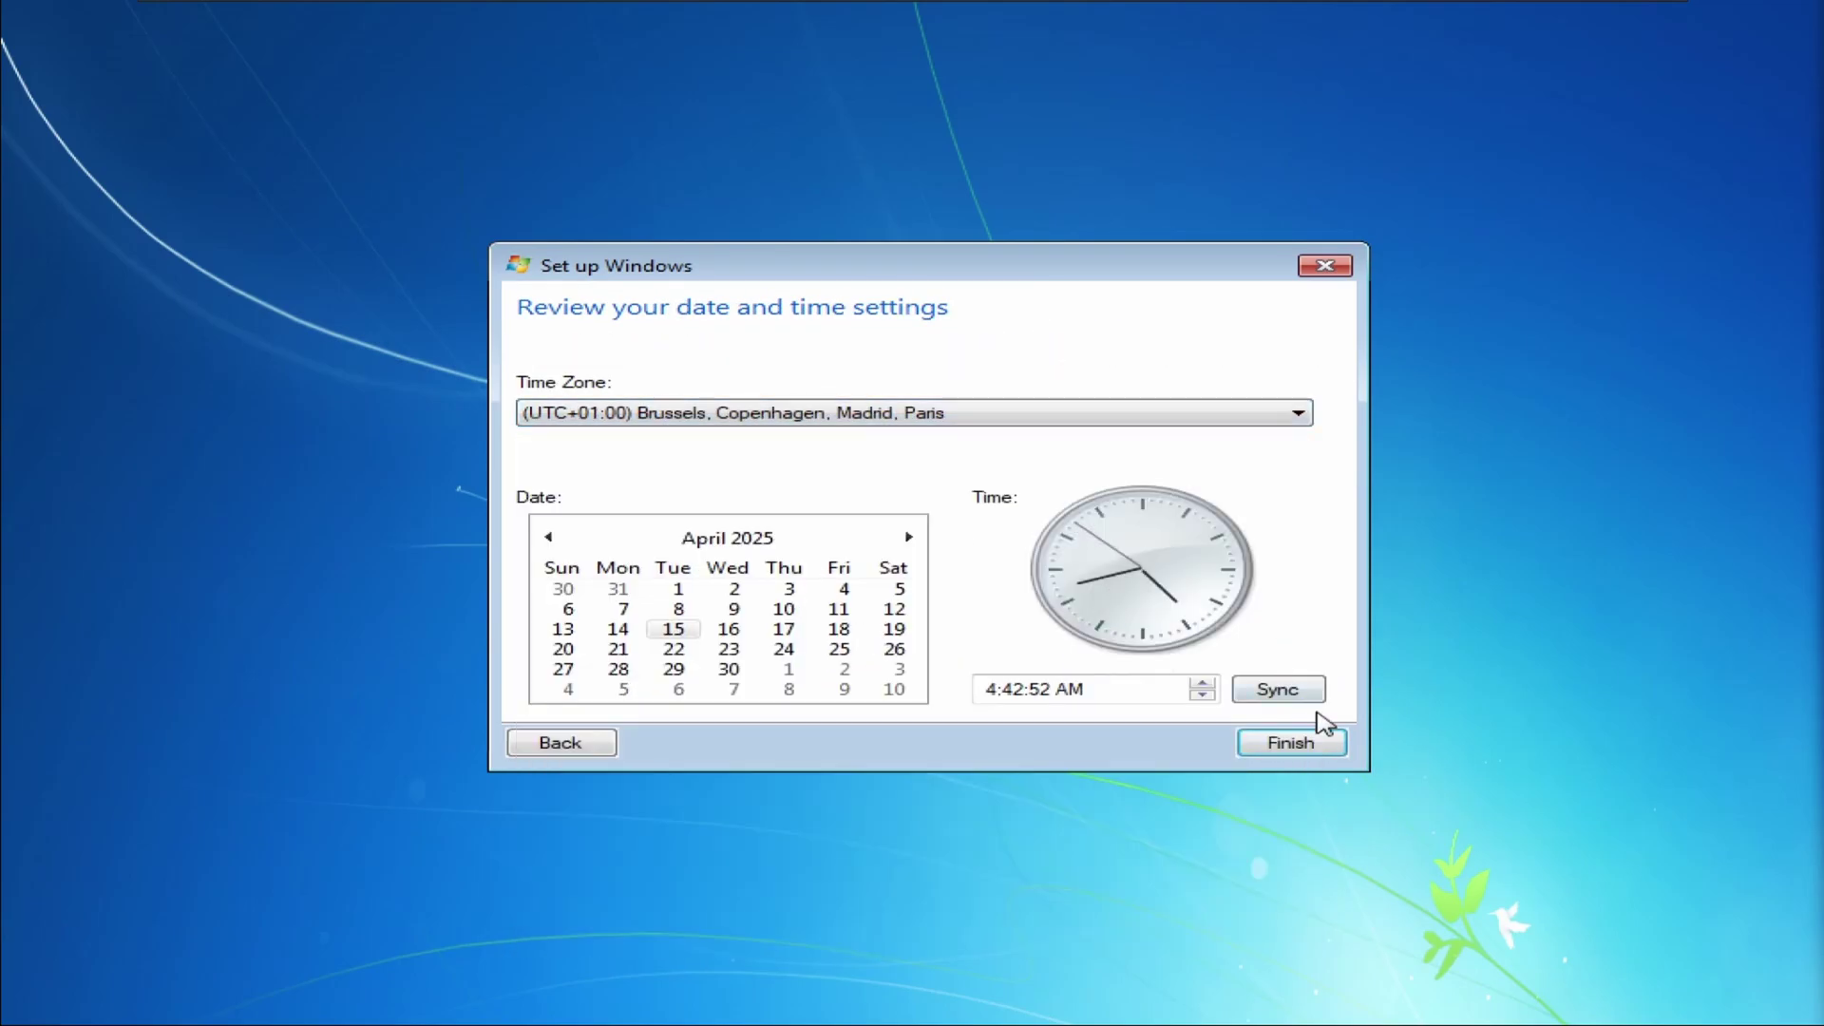
pyautogui.click(1291, 742)
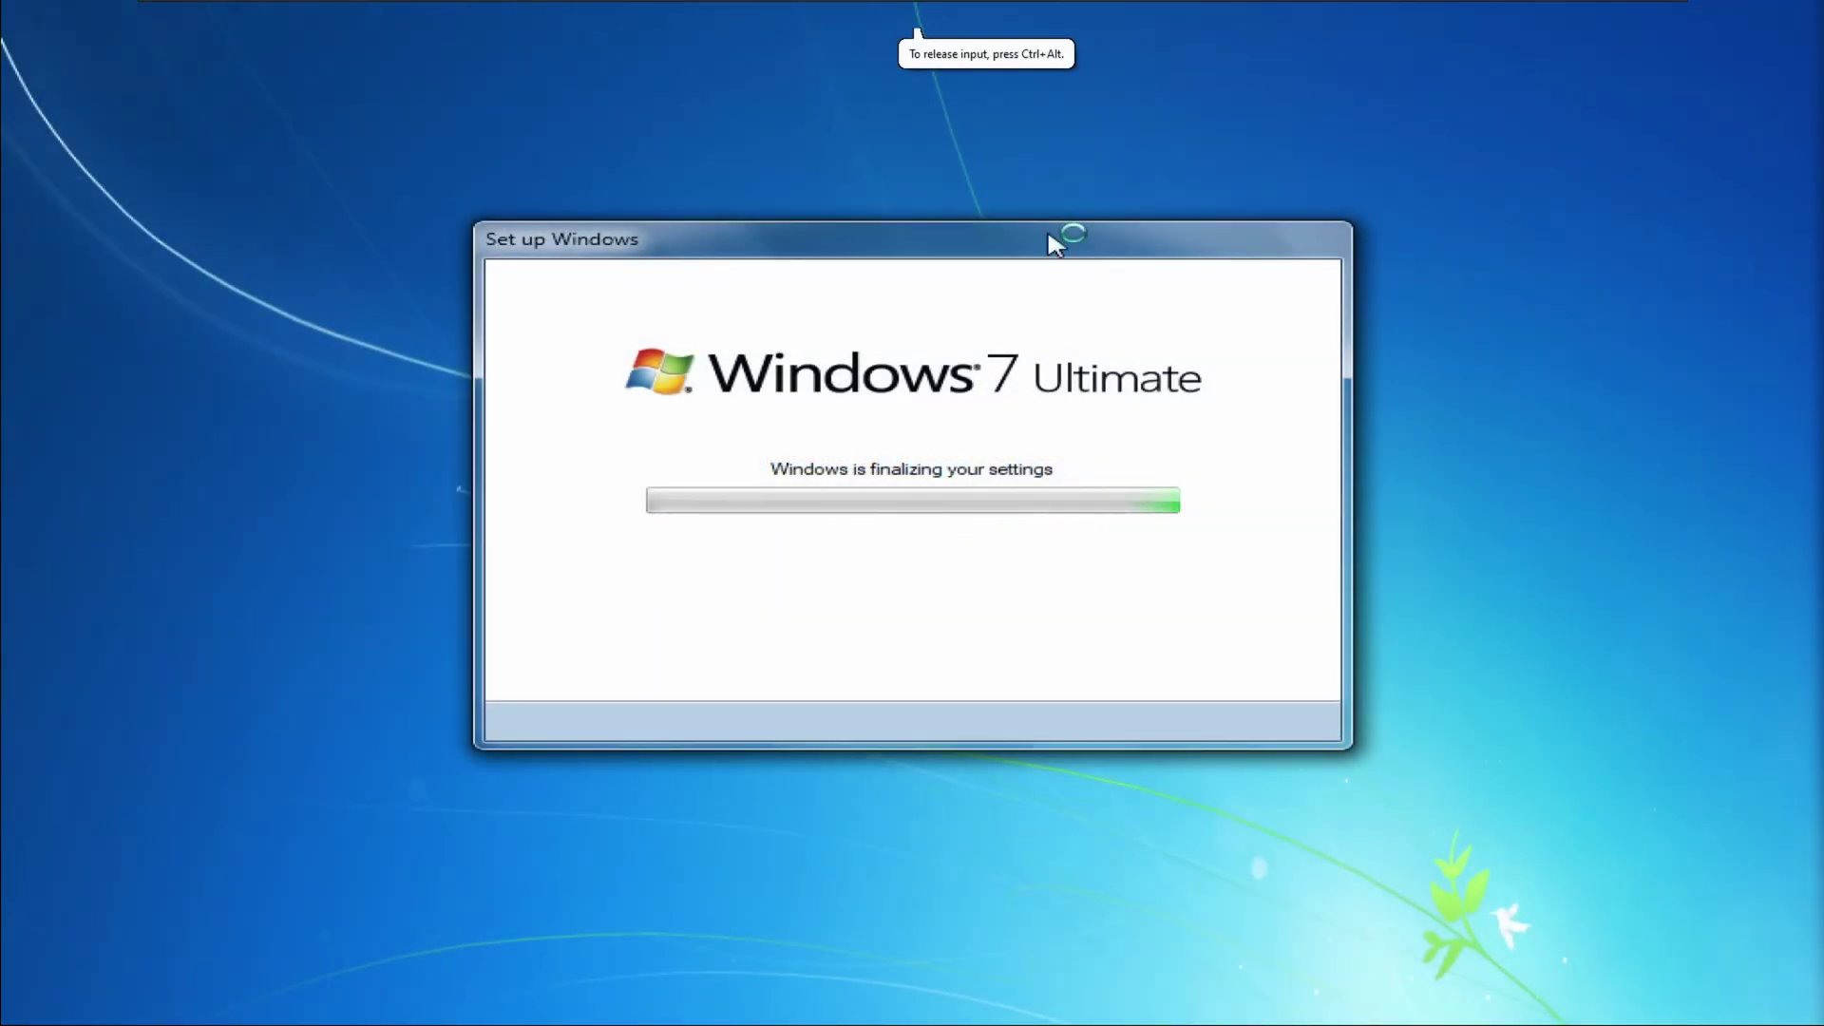
# Step: Wait for Windows to finalize its settings and complete the setup from the Thank you page
pyautogui.moveTo(1058, 237)
pyautogui.mouseDown()
pyautogui.moveTo(1026, 237)
pyautogui.moveTo(1042, 232)
pyautogui.mouseUp()
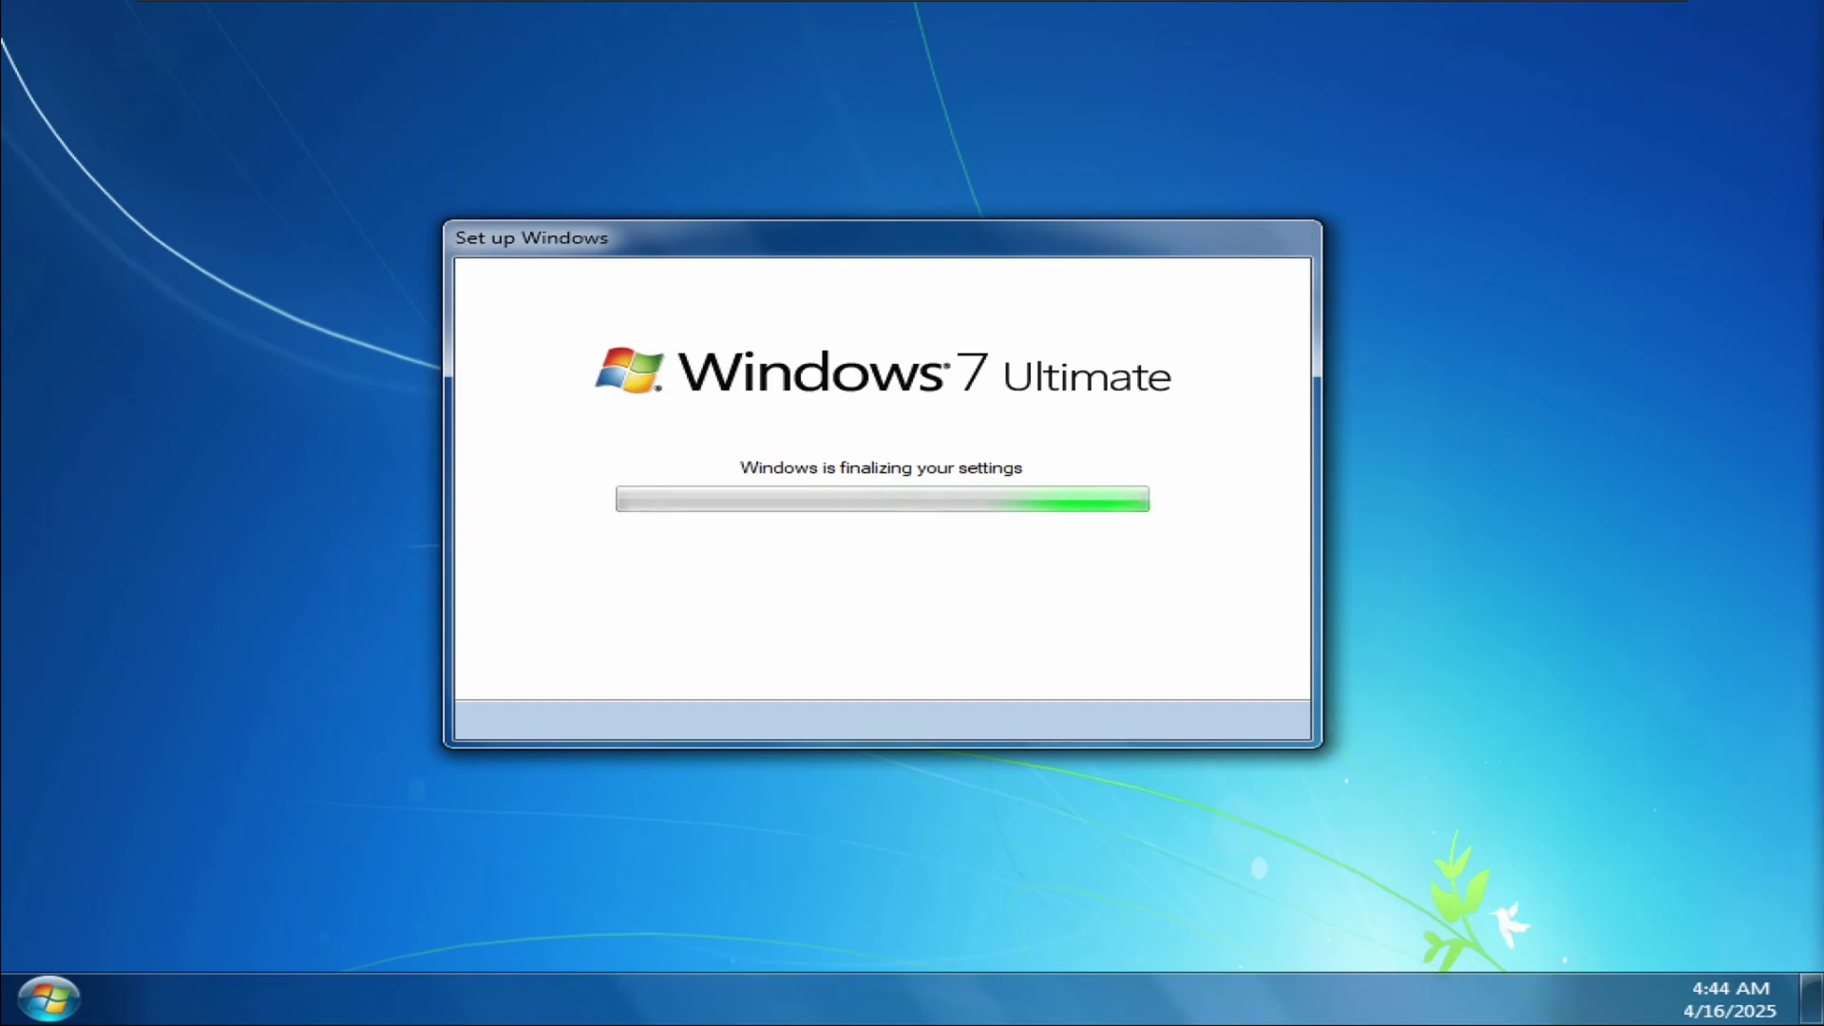
pyautogui.click(632, 266)
pyautogui.moveTo(682, 240)
pyautogui.mouseDown()
pyautogui.moveTo(867, 203)
pyautogui.moveTo(1067, 773)
pyautogui.moveTo(664, 212)
pyautogui.mouseUp()
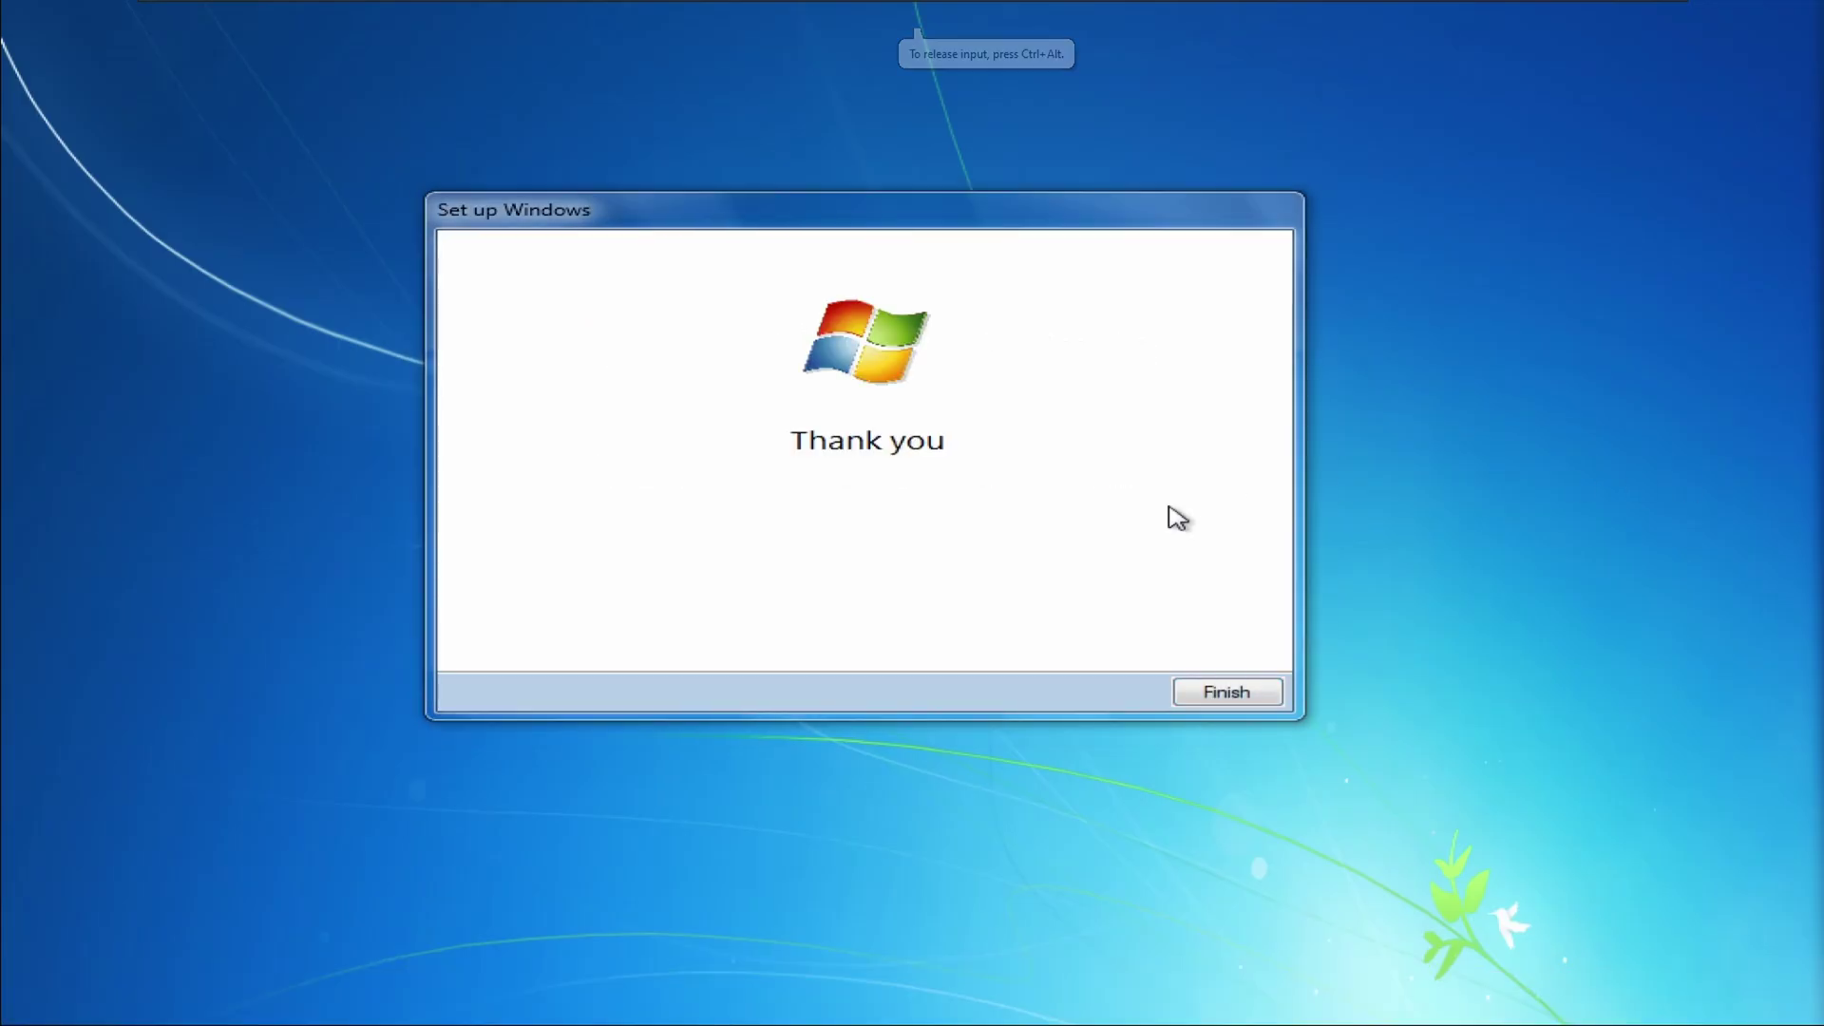
pyautogui.click(1227, 692)
# Step: Look over the new desktop and the contents of its Start menu
pyautogui.click(63, 979)
pyautogui.click(383, 112)
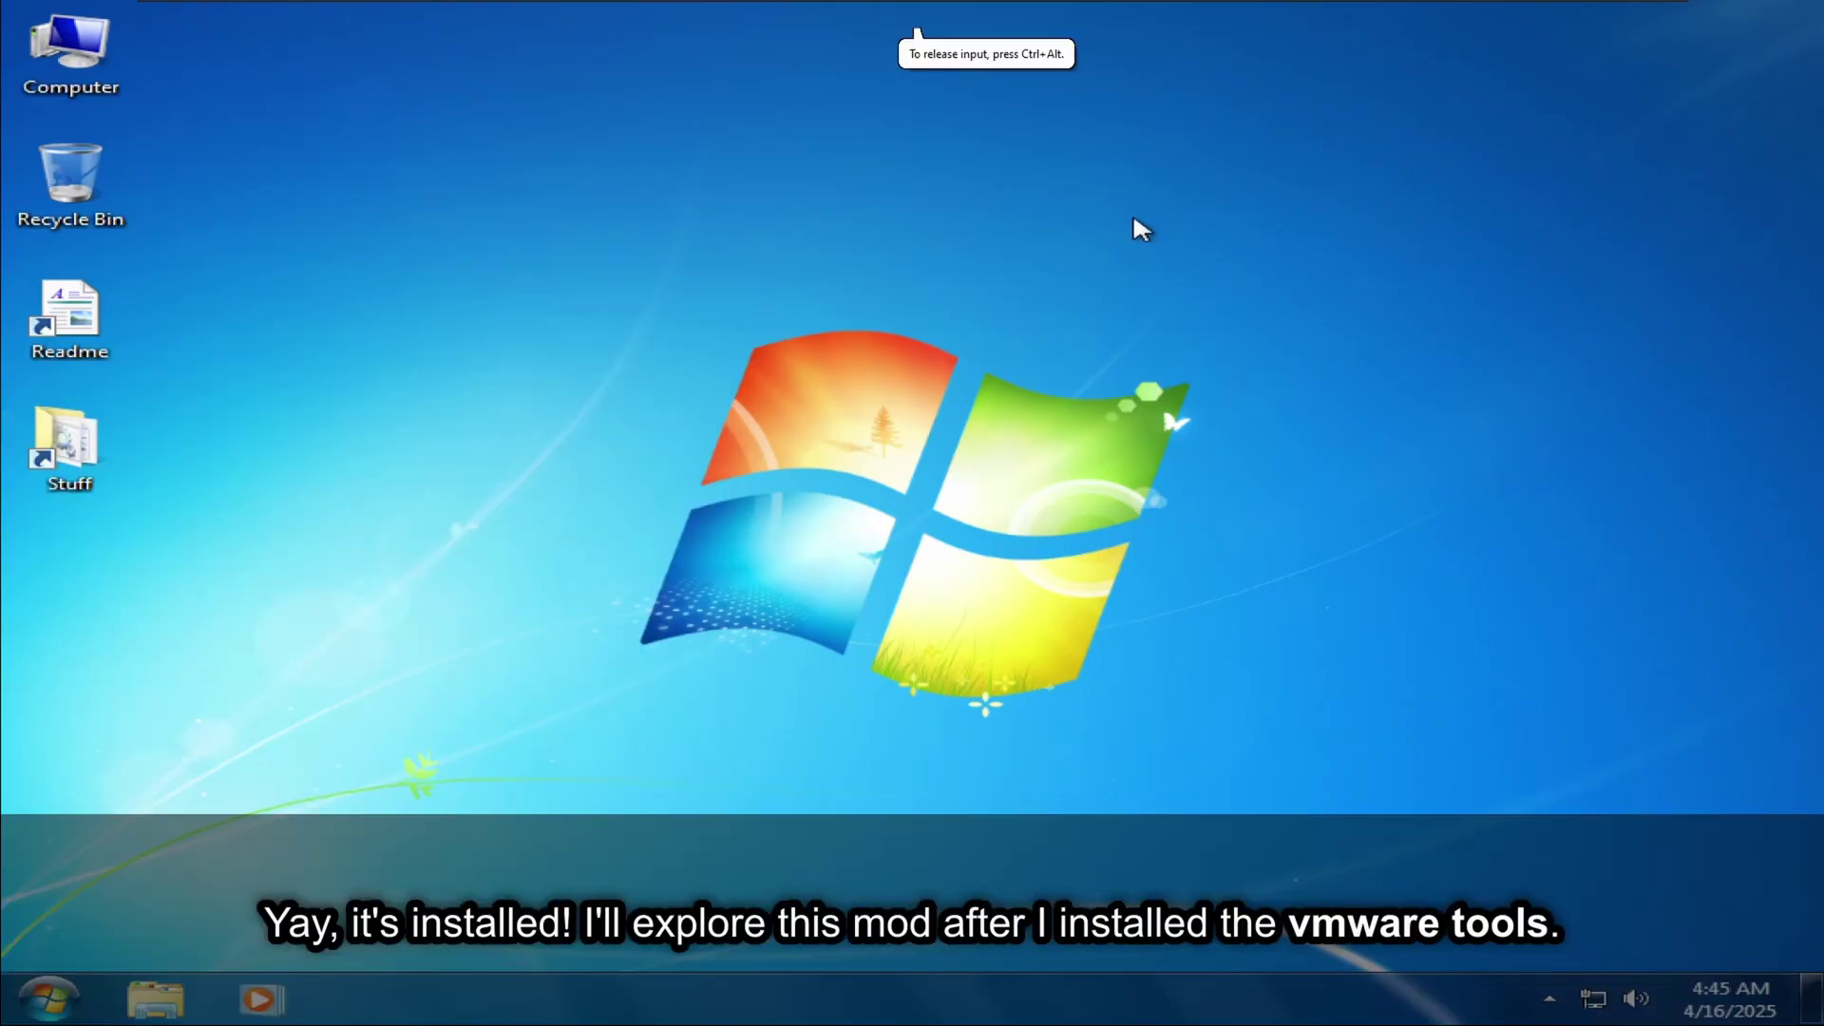
pyautogui.moveTo(426, 138); pyautogui.dragTo(1048, 655)
pyautogui.moveTo(1049, 655); pyautogui.dragTo(545, 243)
pyautogui.click(48, 998)
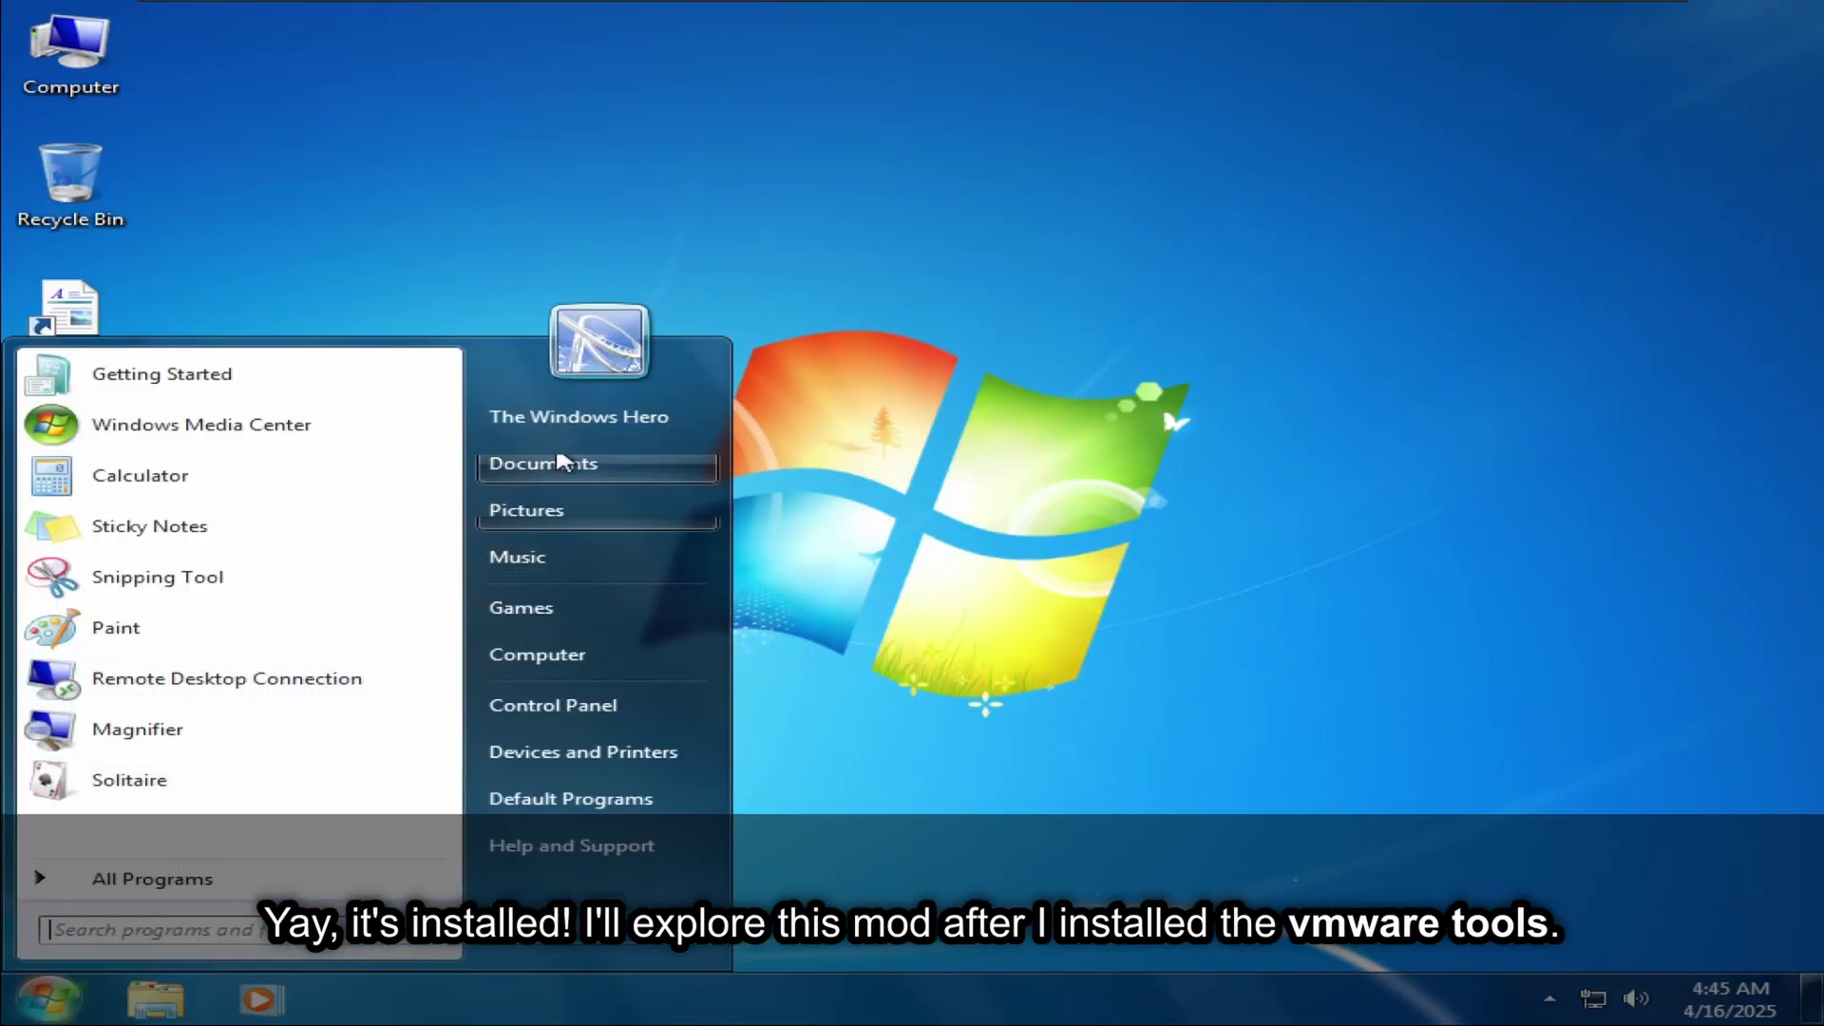
pyautogui.click(693, 156)
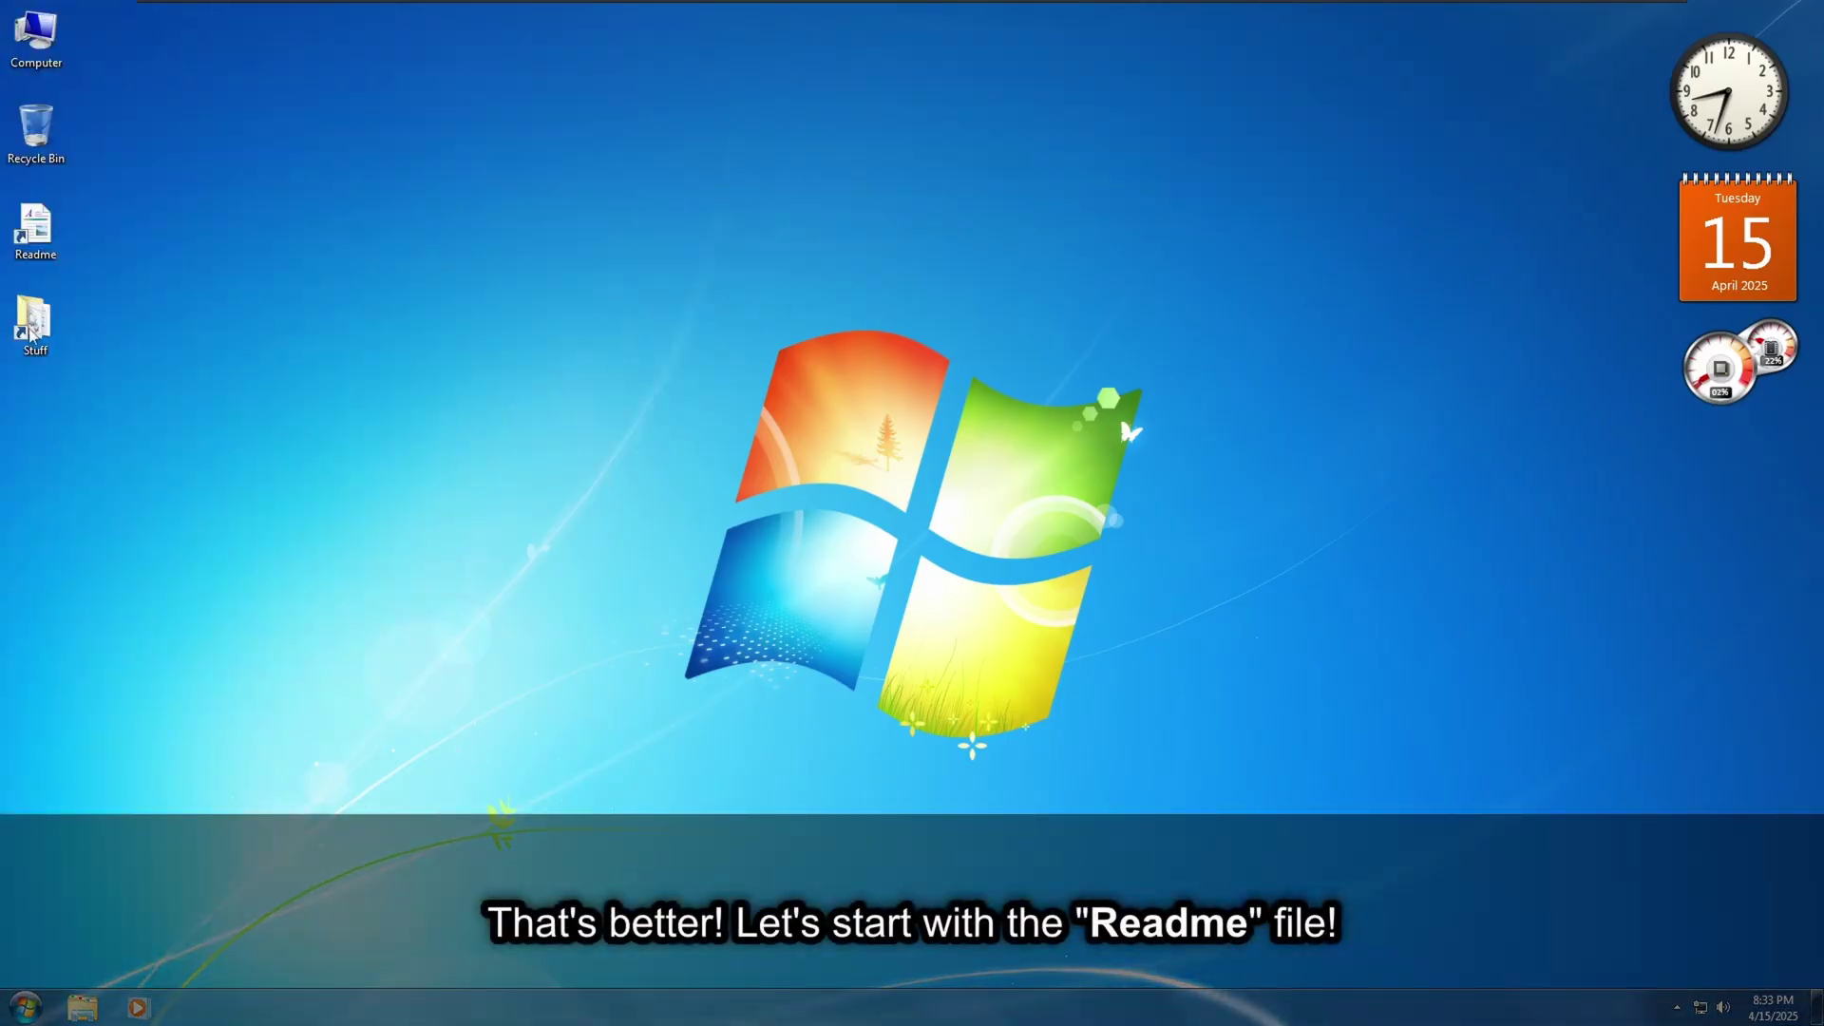
# Step: Open the desktop Readme, dismiss the Software Licensing notice, read through the FAQ, notes and credits, and close the document
pyautogui.doubleClick(53, 234)
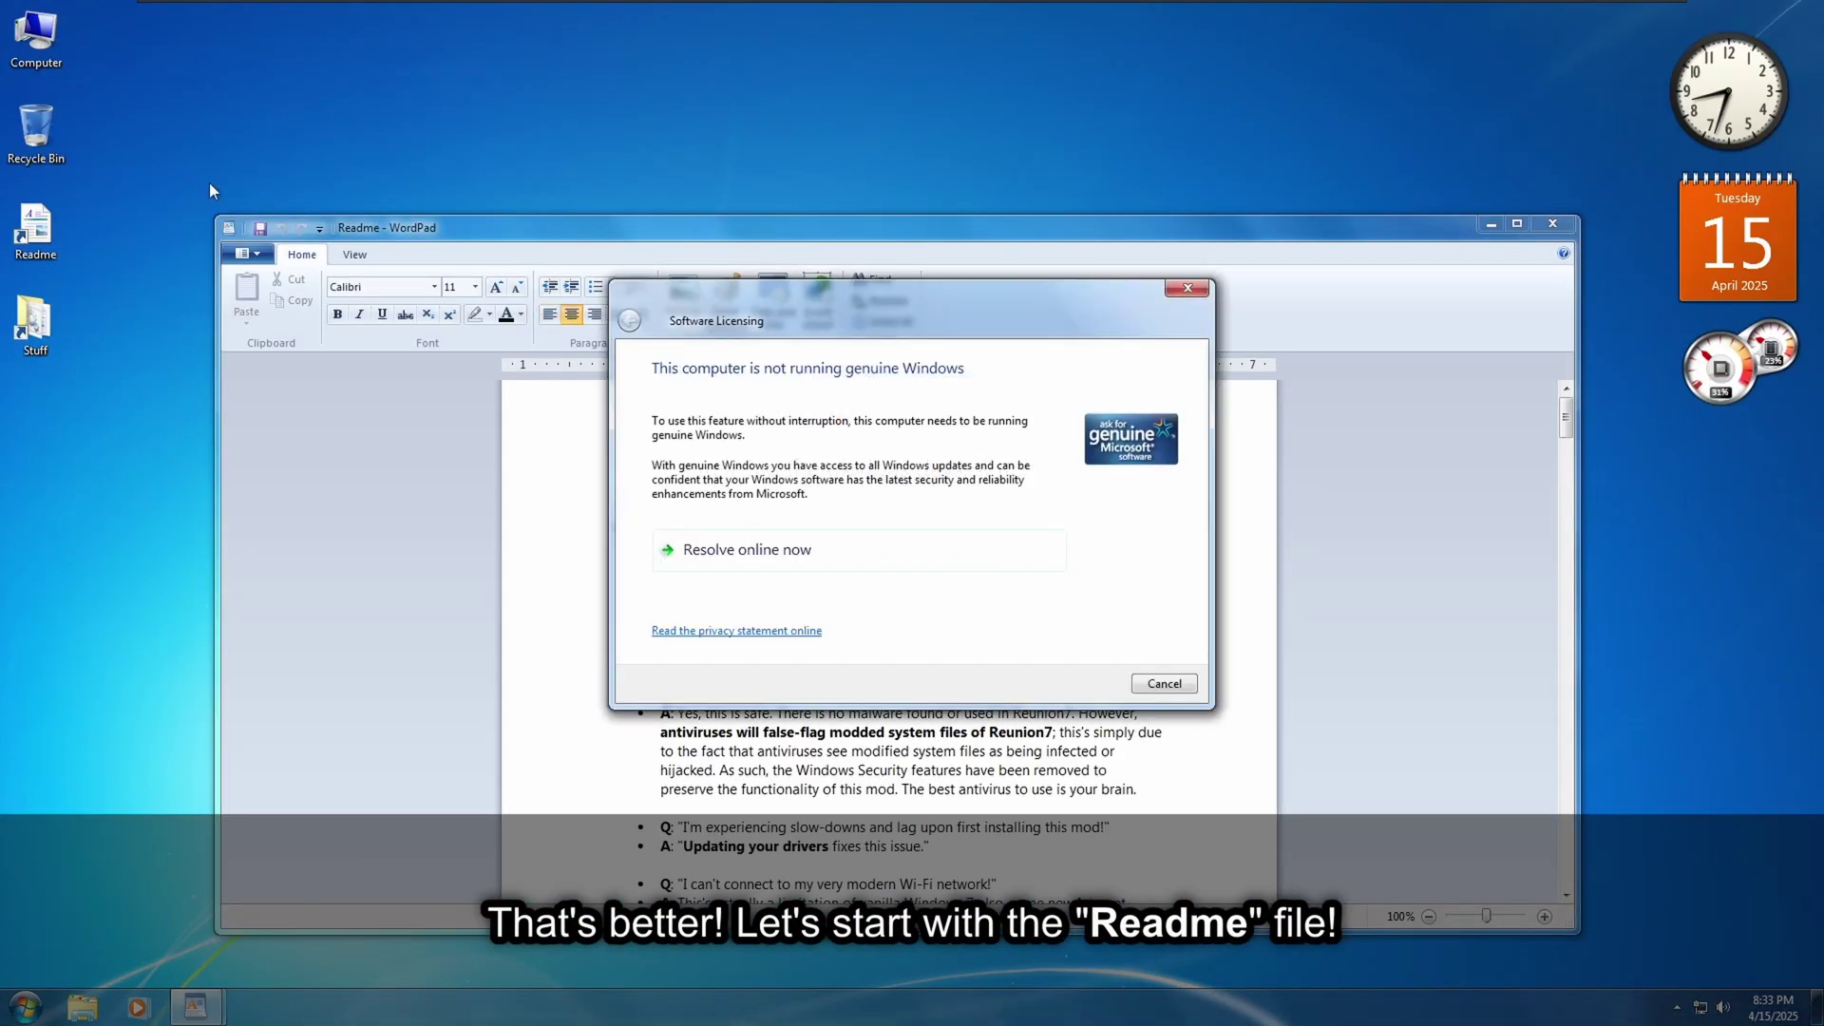
pyautogui.click(1187, 289)
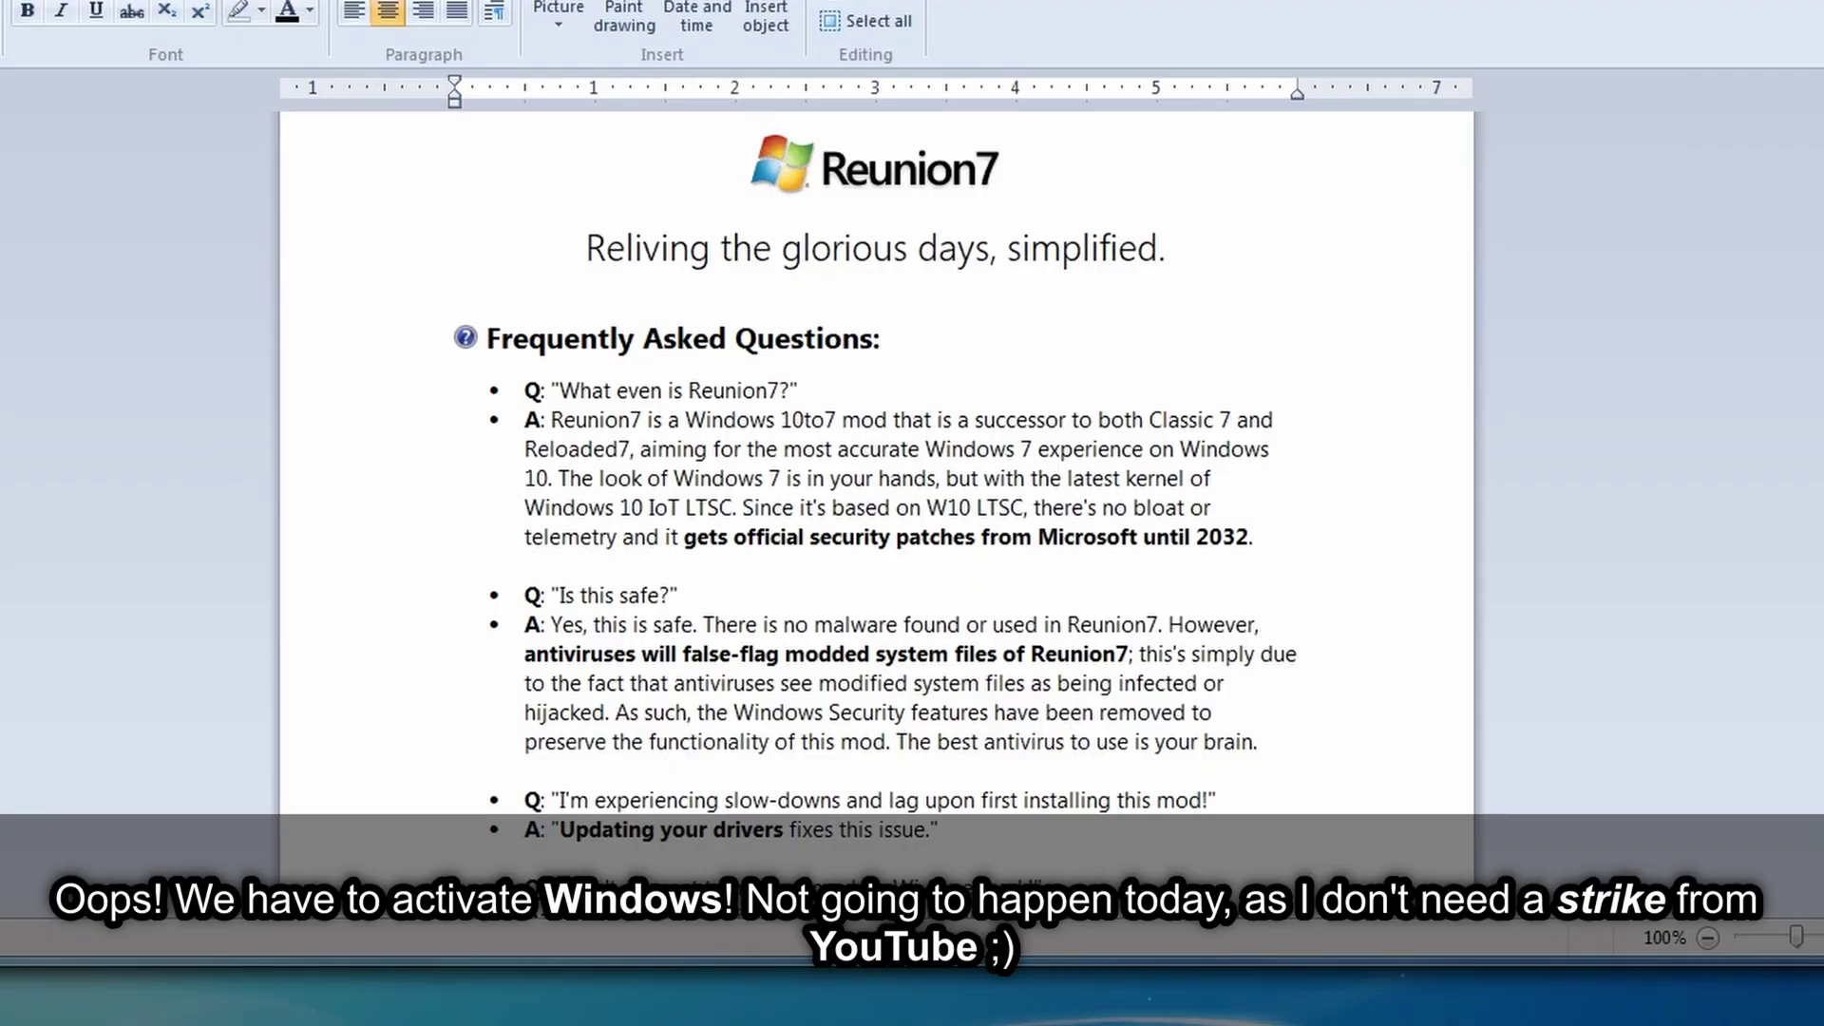
pyautogui.scroll(-5, 876, 475)
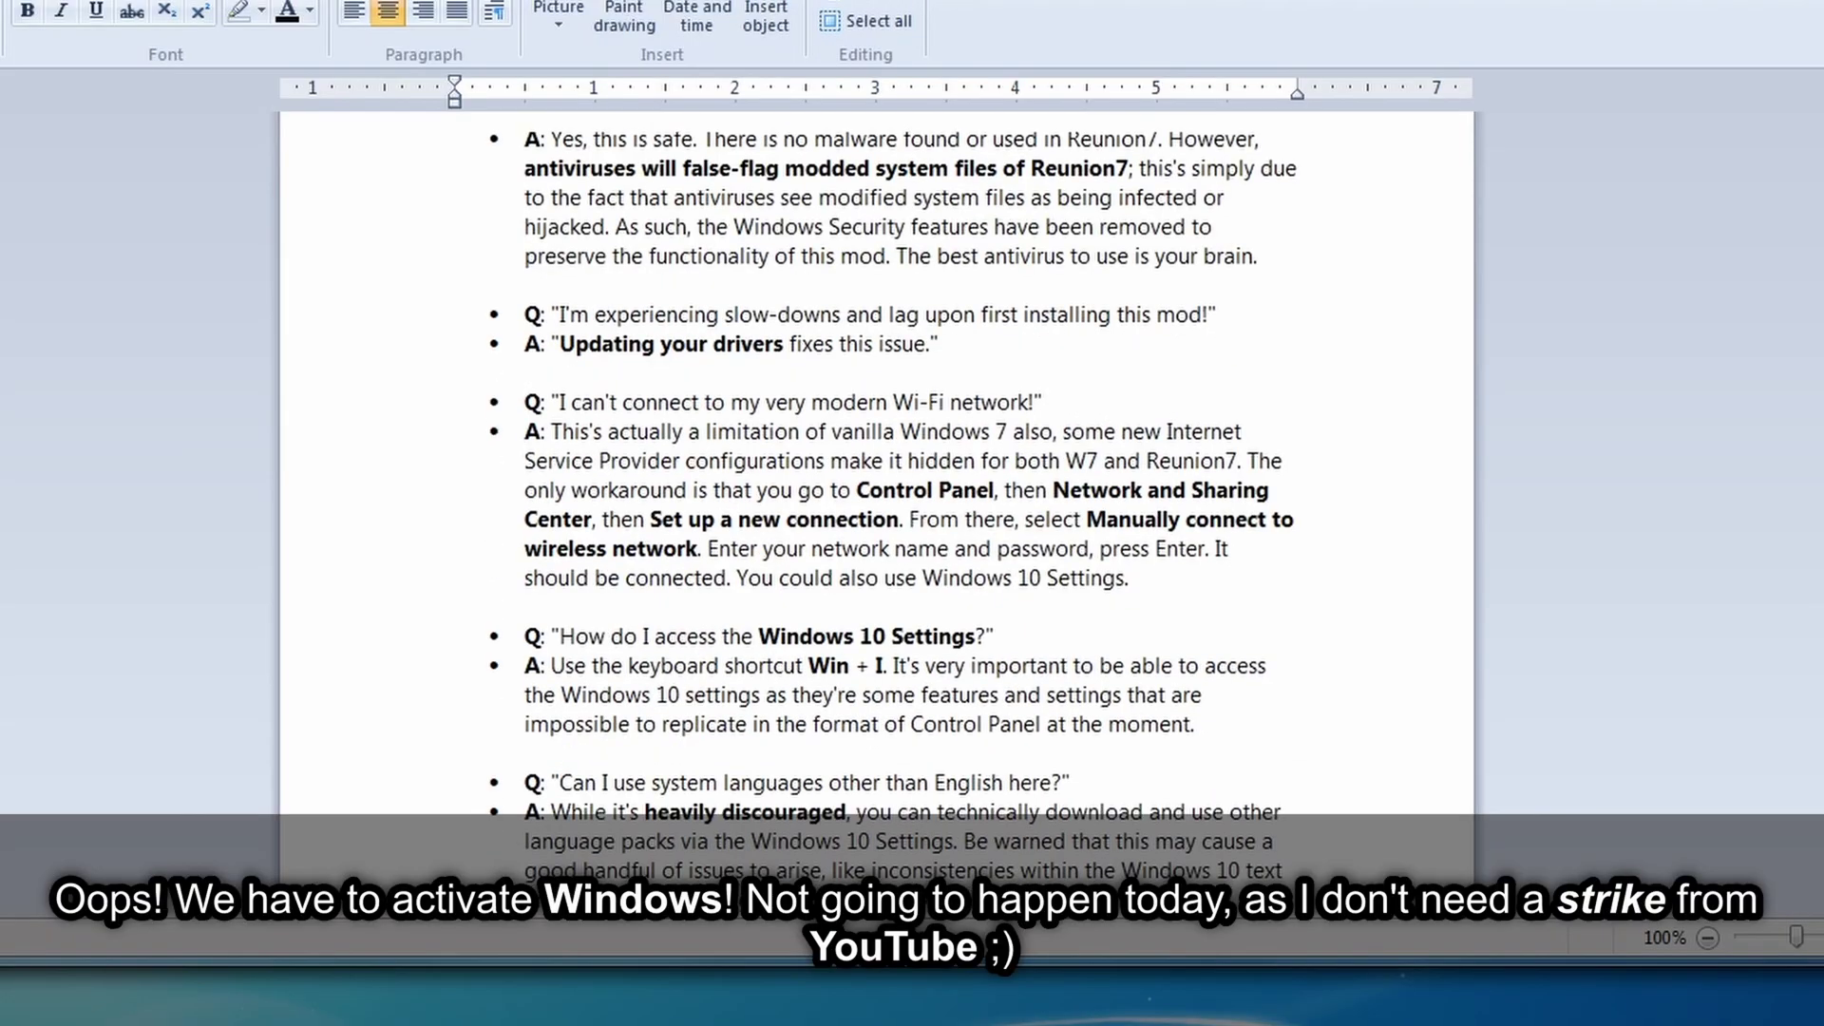
pyautogui.scroll(2, 877, 475)
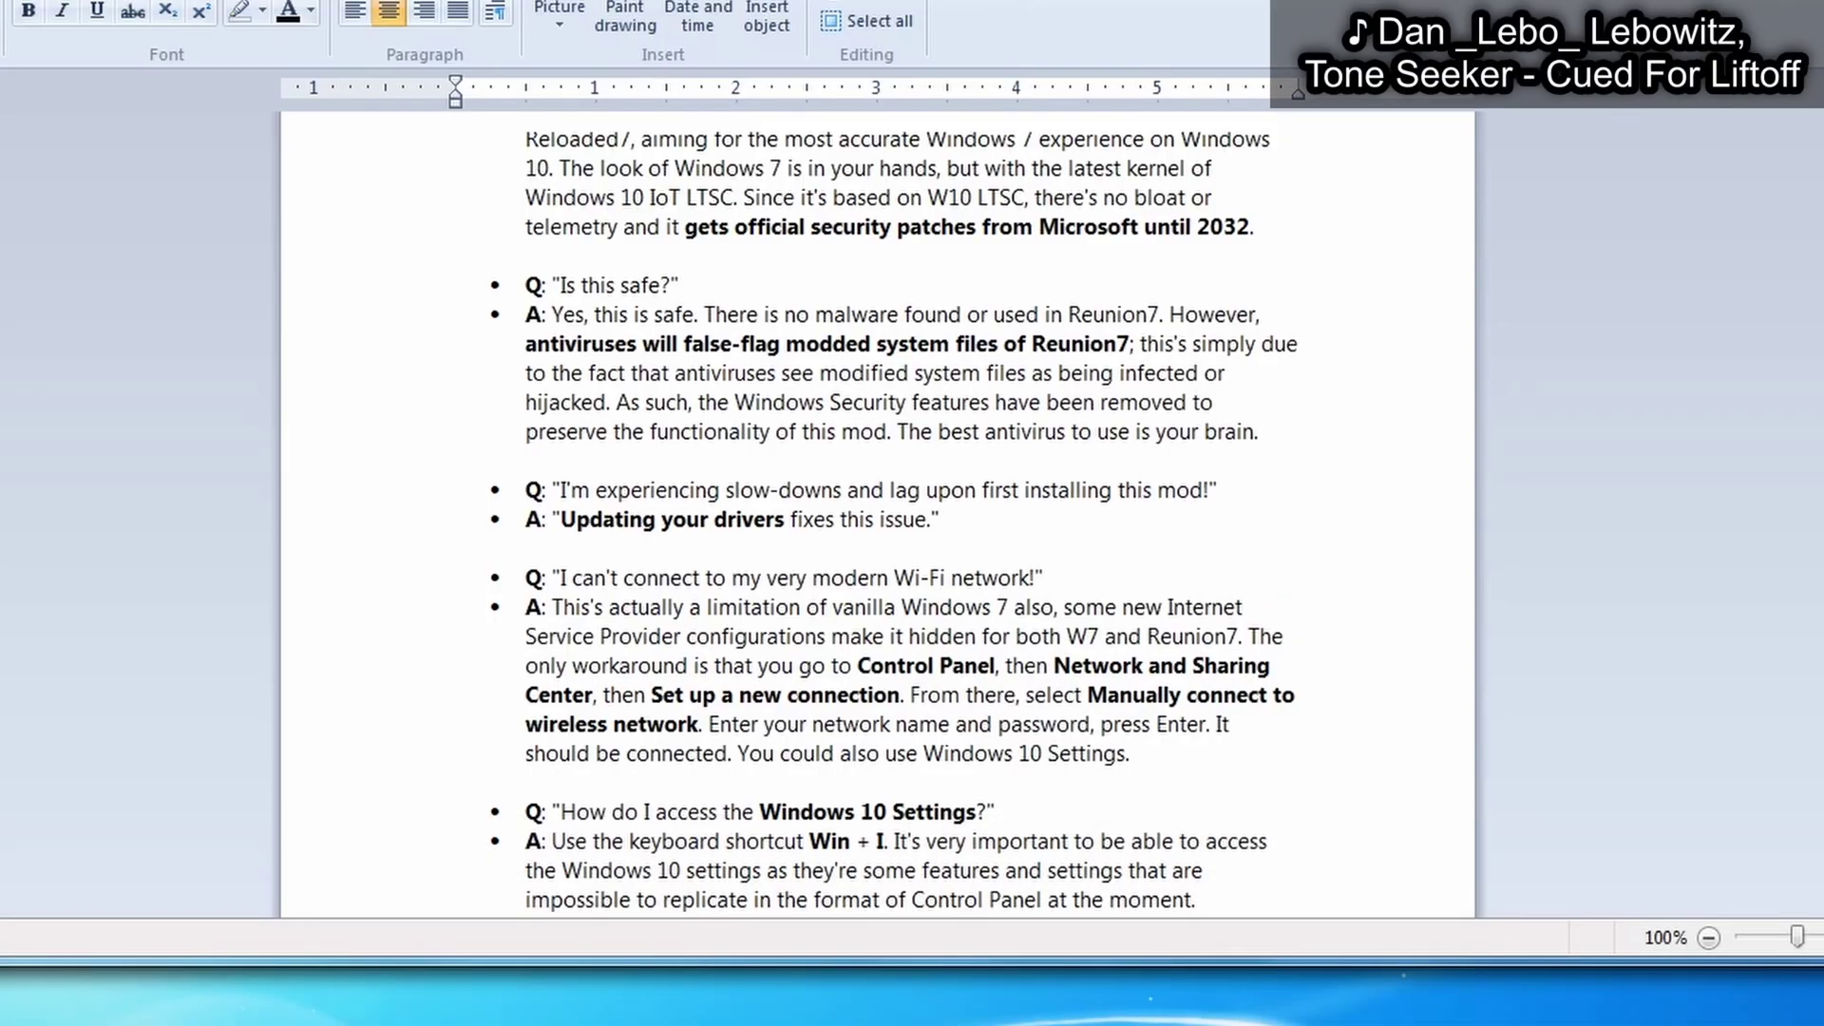
pyautogui.scroll(-6, 876, 475)
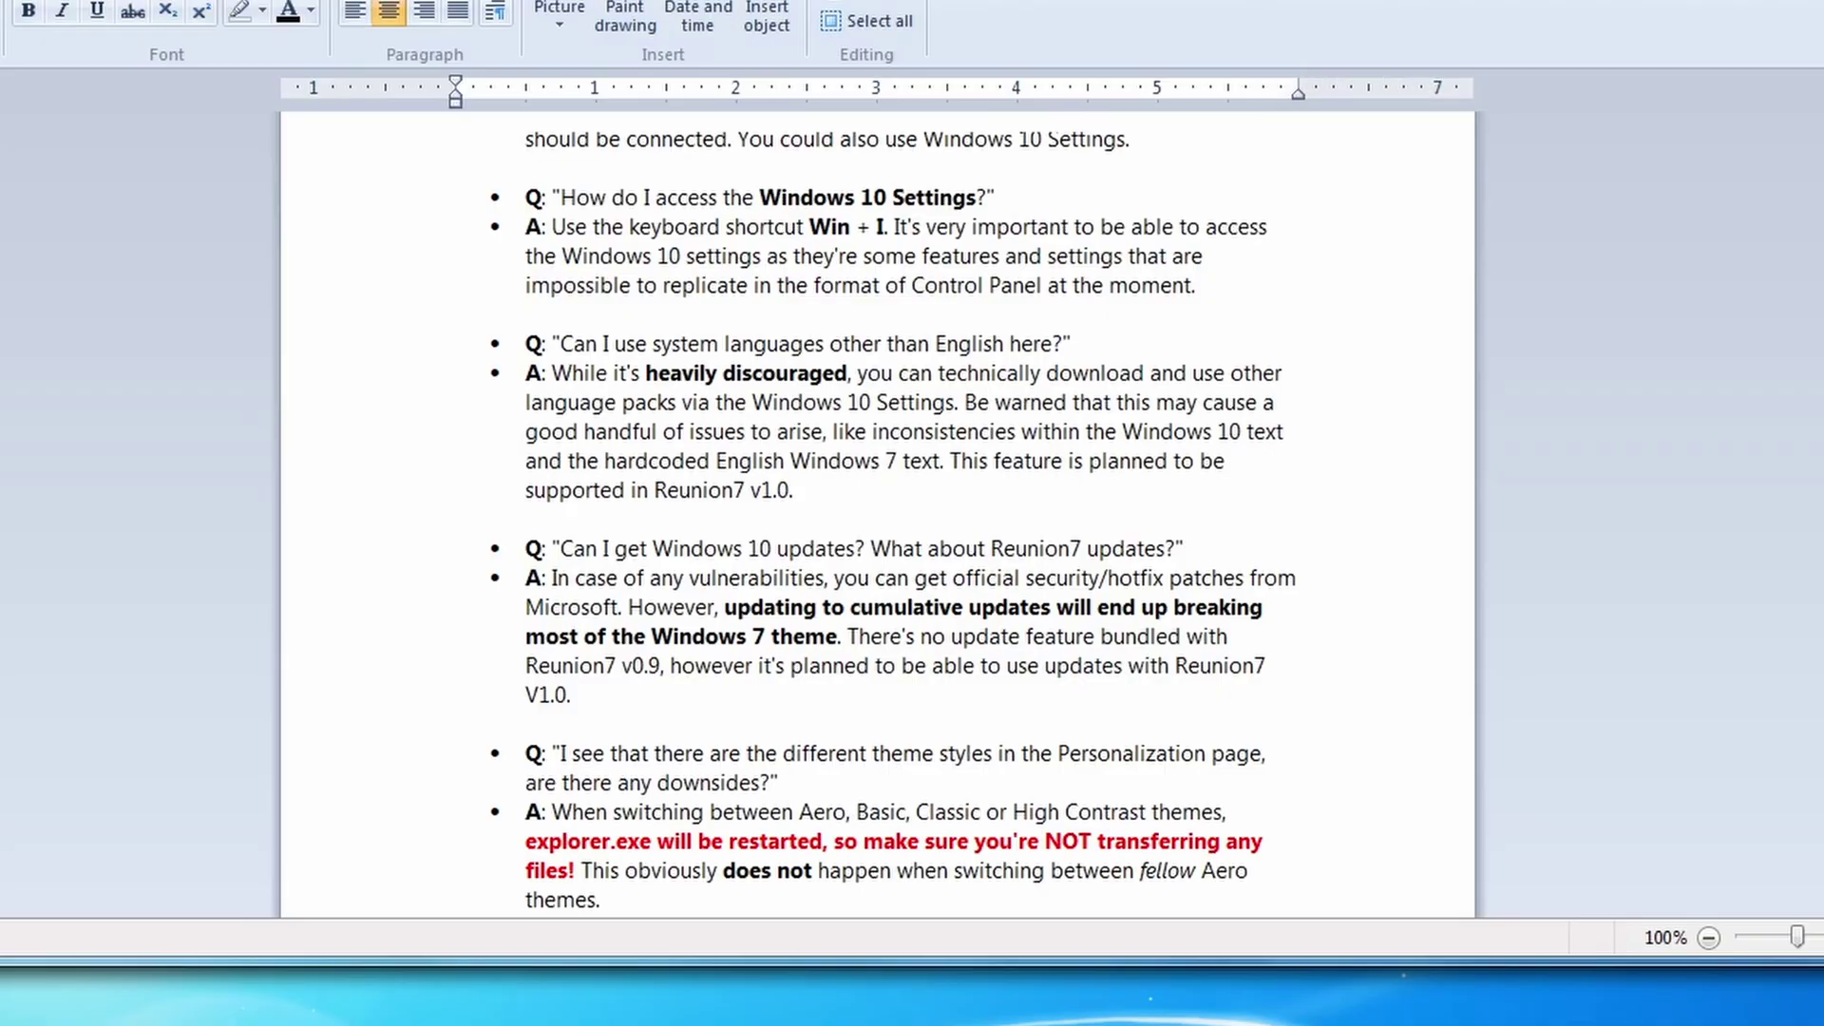
pyautogui.scroll(-6, 877, 513)
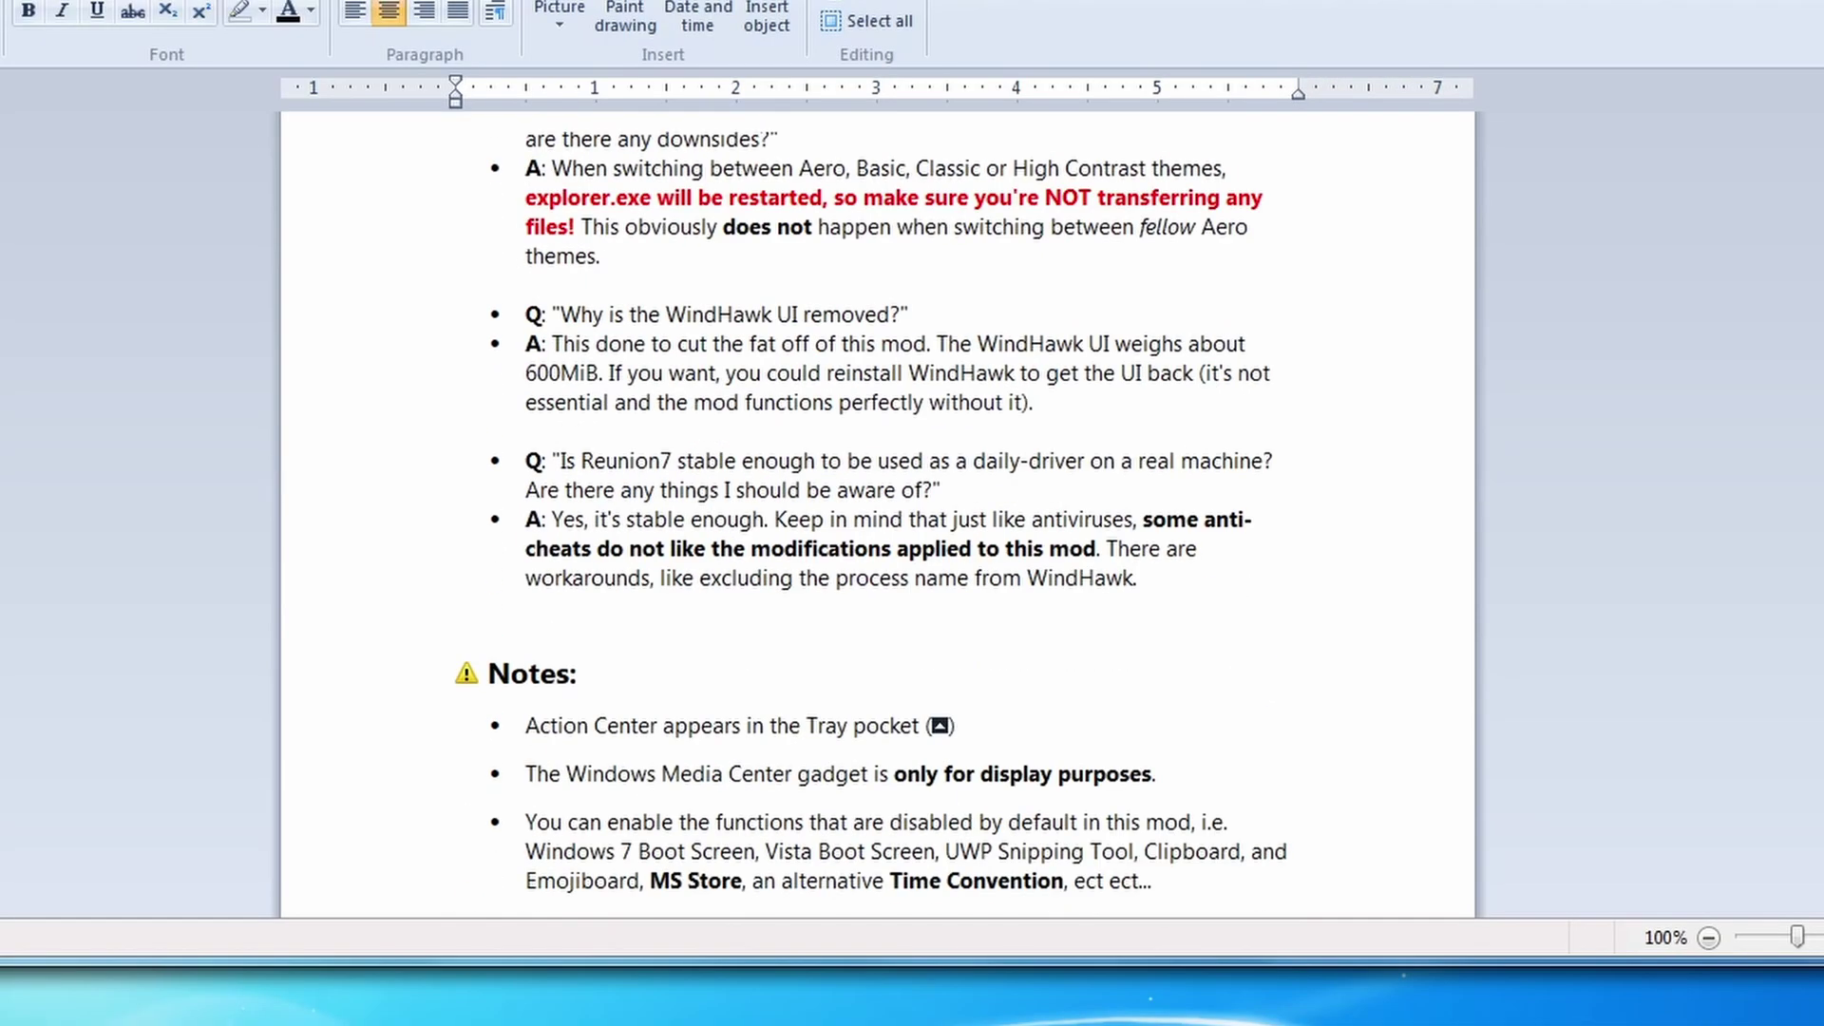
pyautogui.scroll(-15, 876, 513)
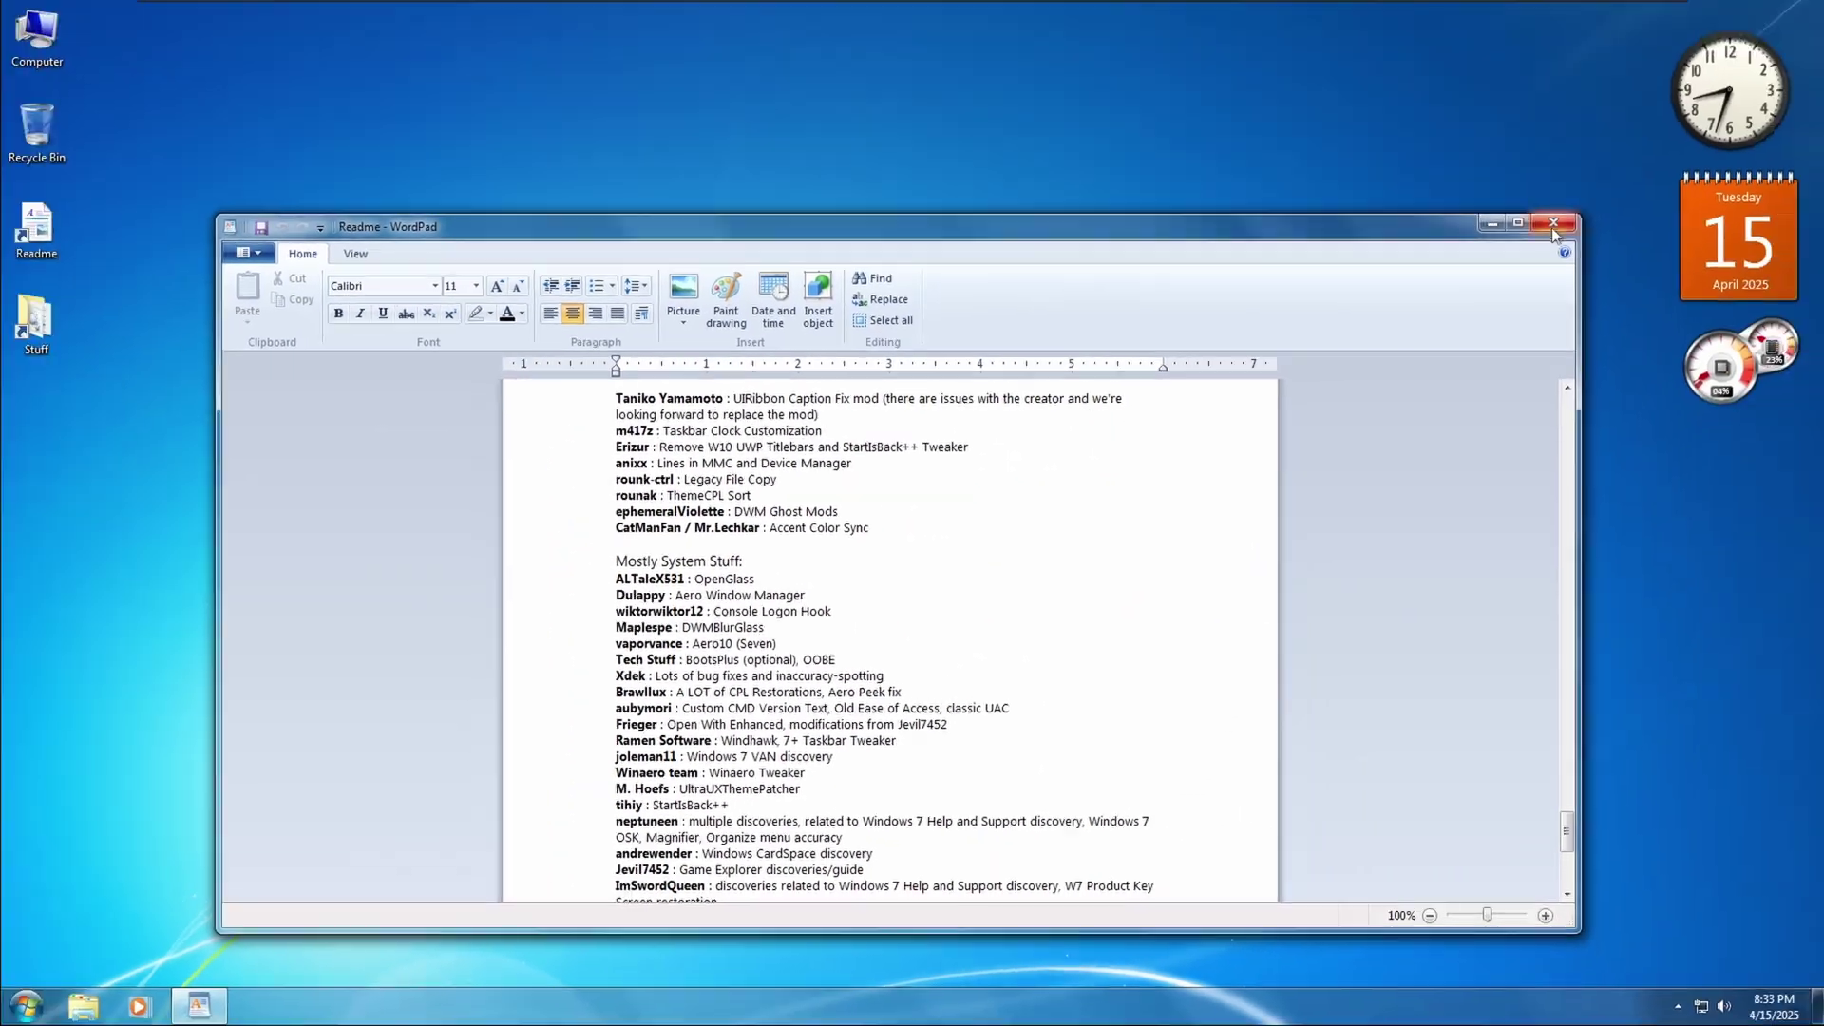
pyautogui.click(1554, 233)
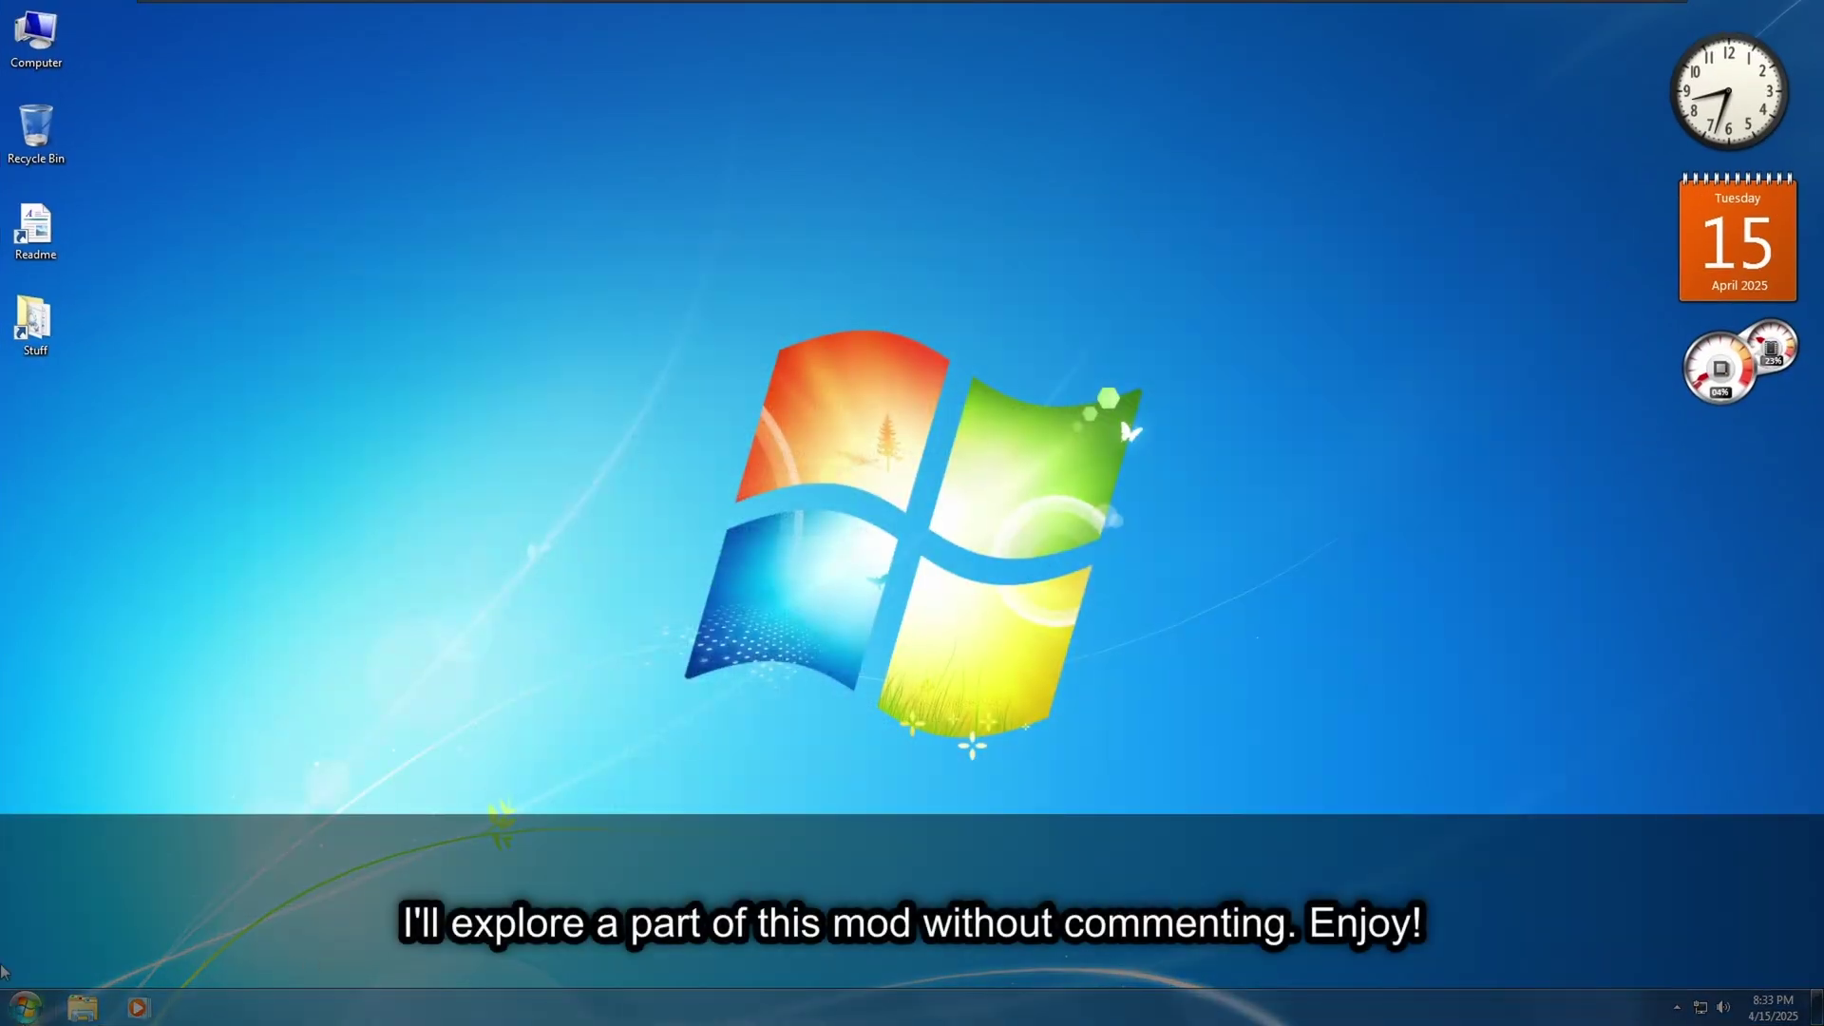
# Step: View the Getting Started window and its online page about what's new in Windows 7, and close both windows
pyautogui.press('super')
pyautogui.moveTo(106, 659)
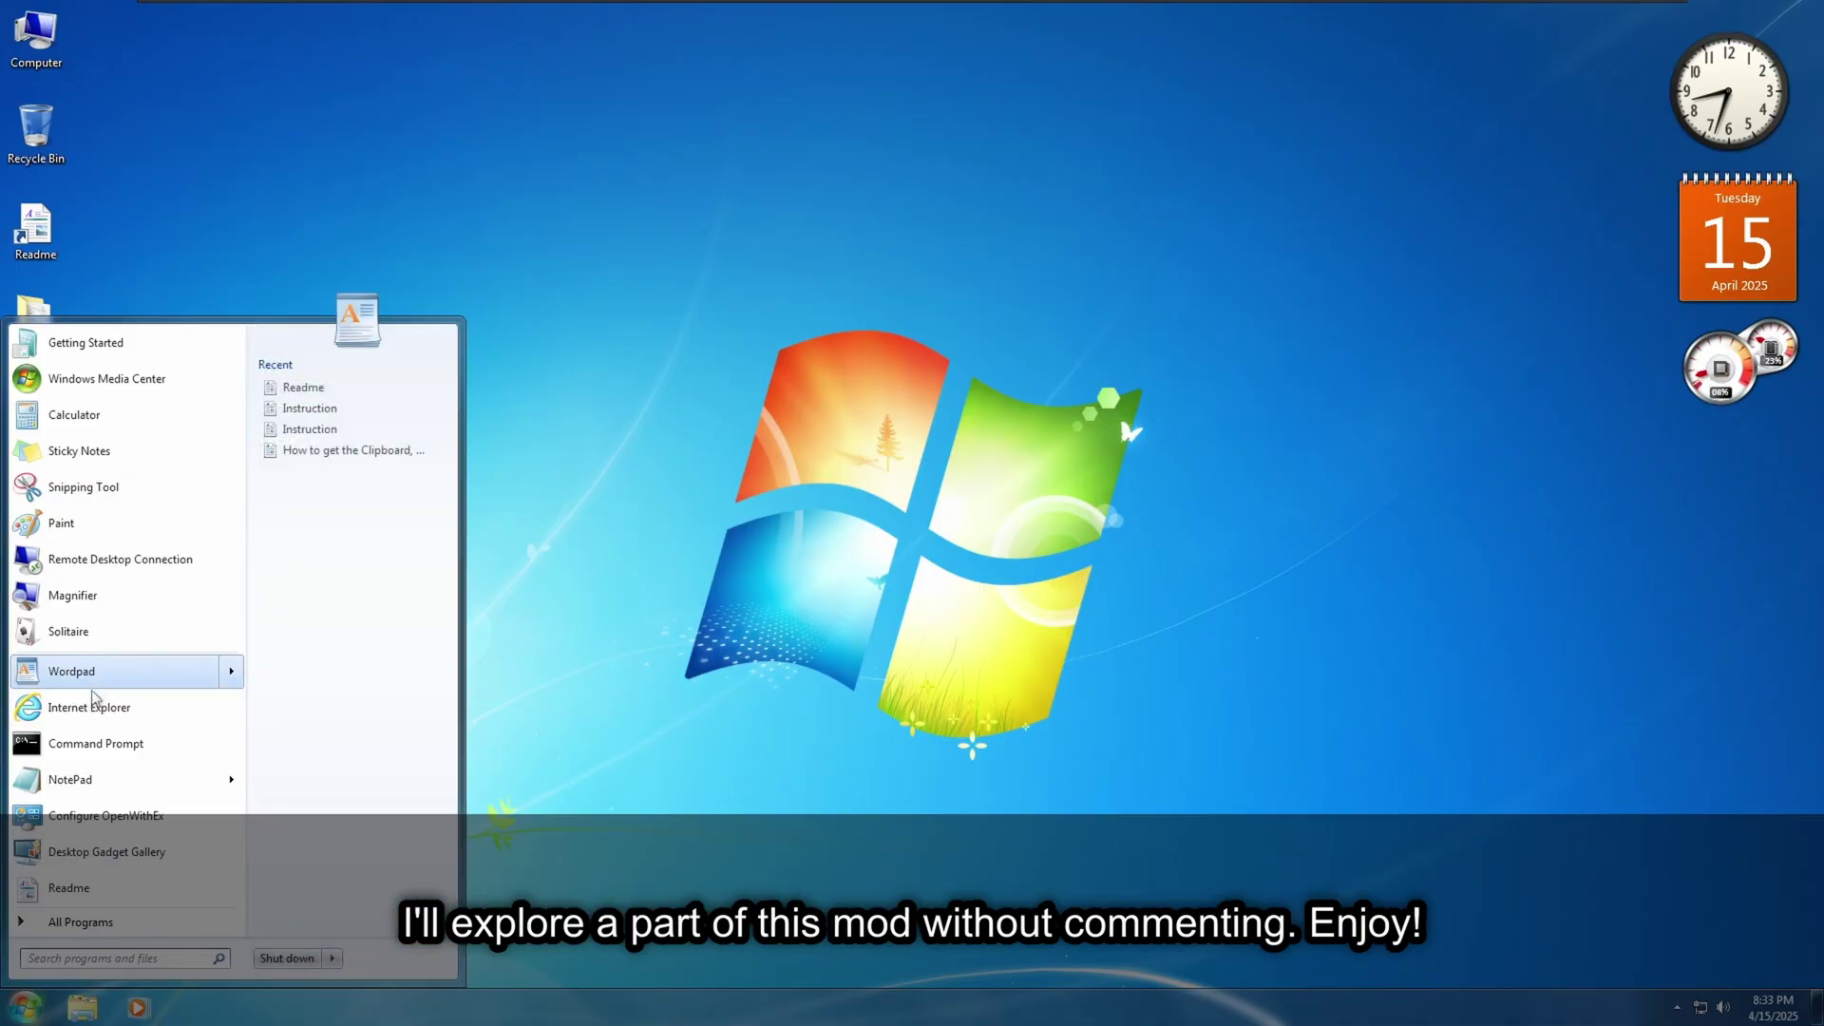
pyautogui.click(101, 346)
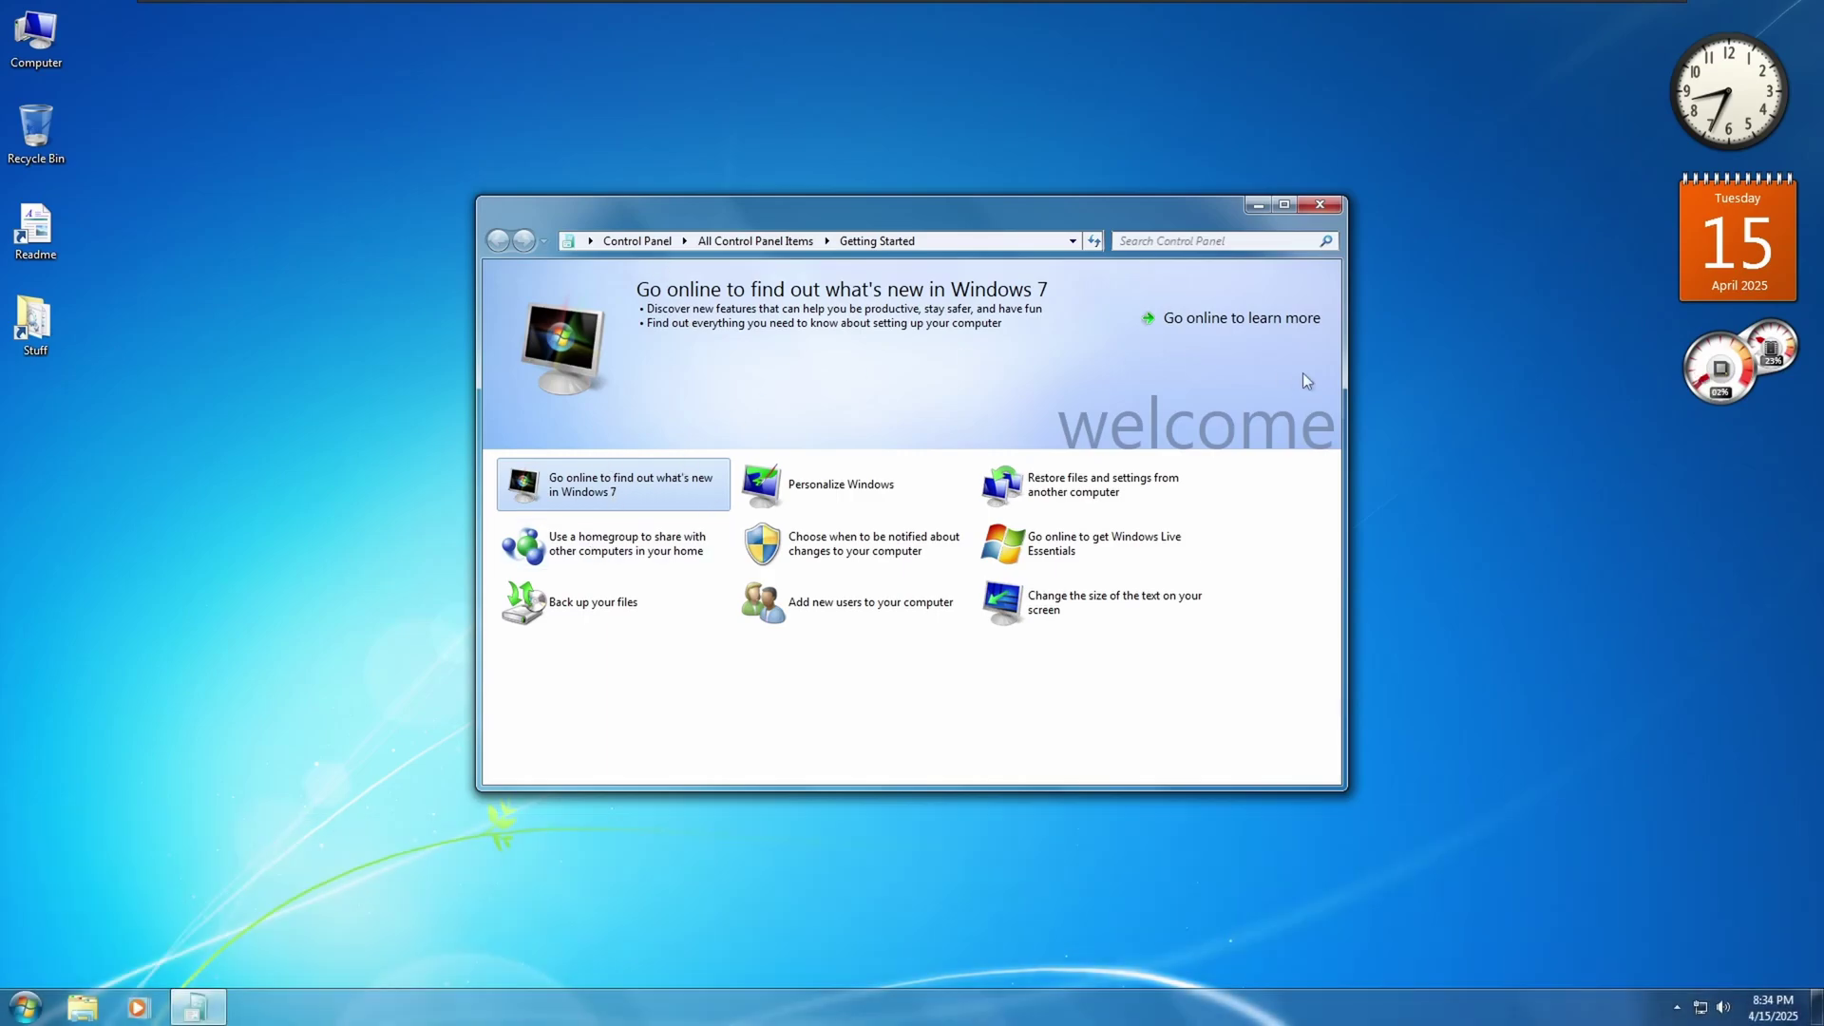
pyautogui.click(1235, 318)
pyautogui.click(1056, 655)
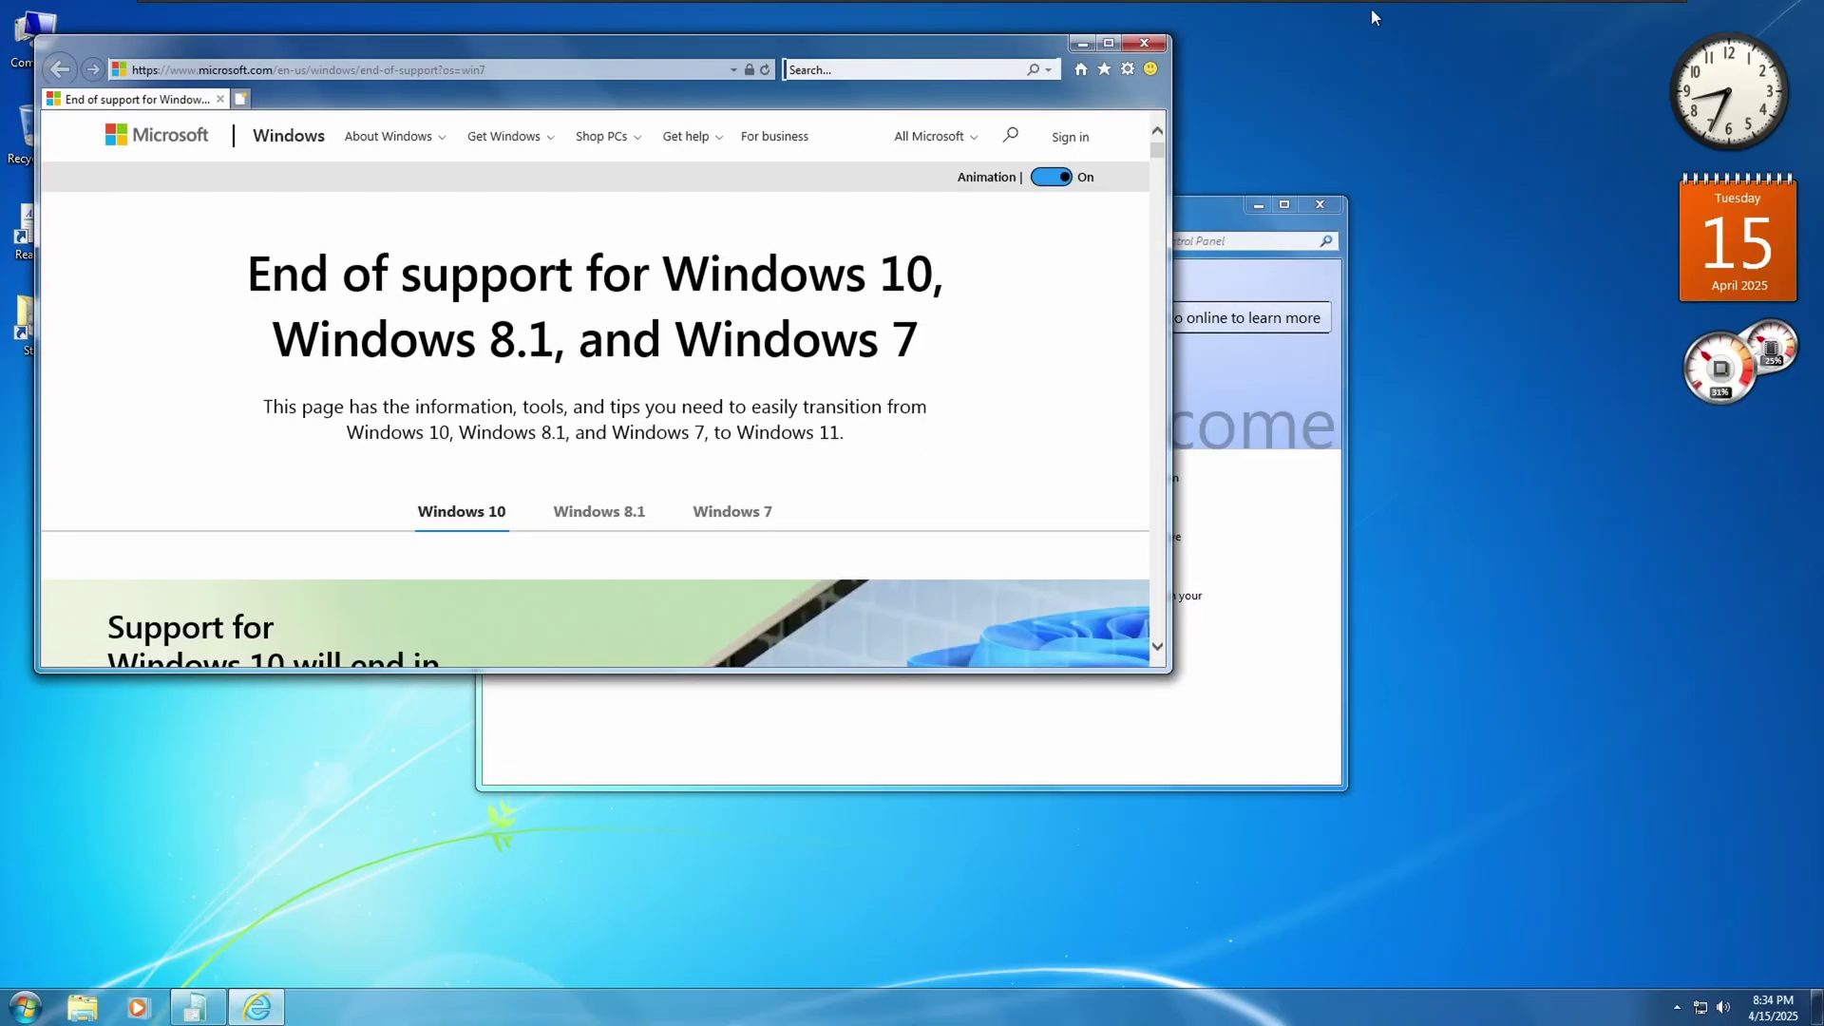
pyautogui.click(1150, 43)
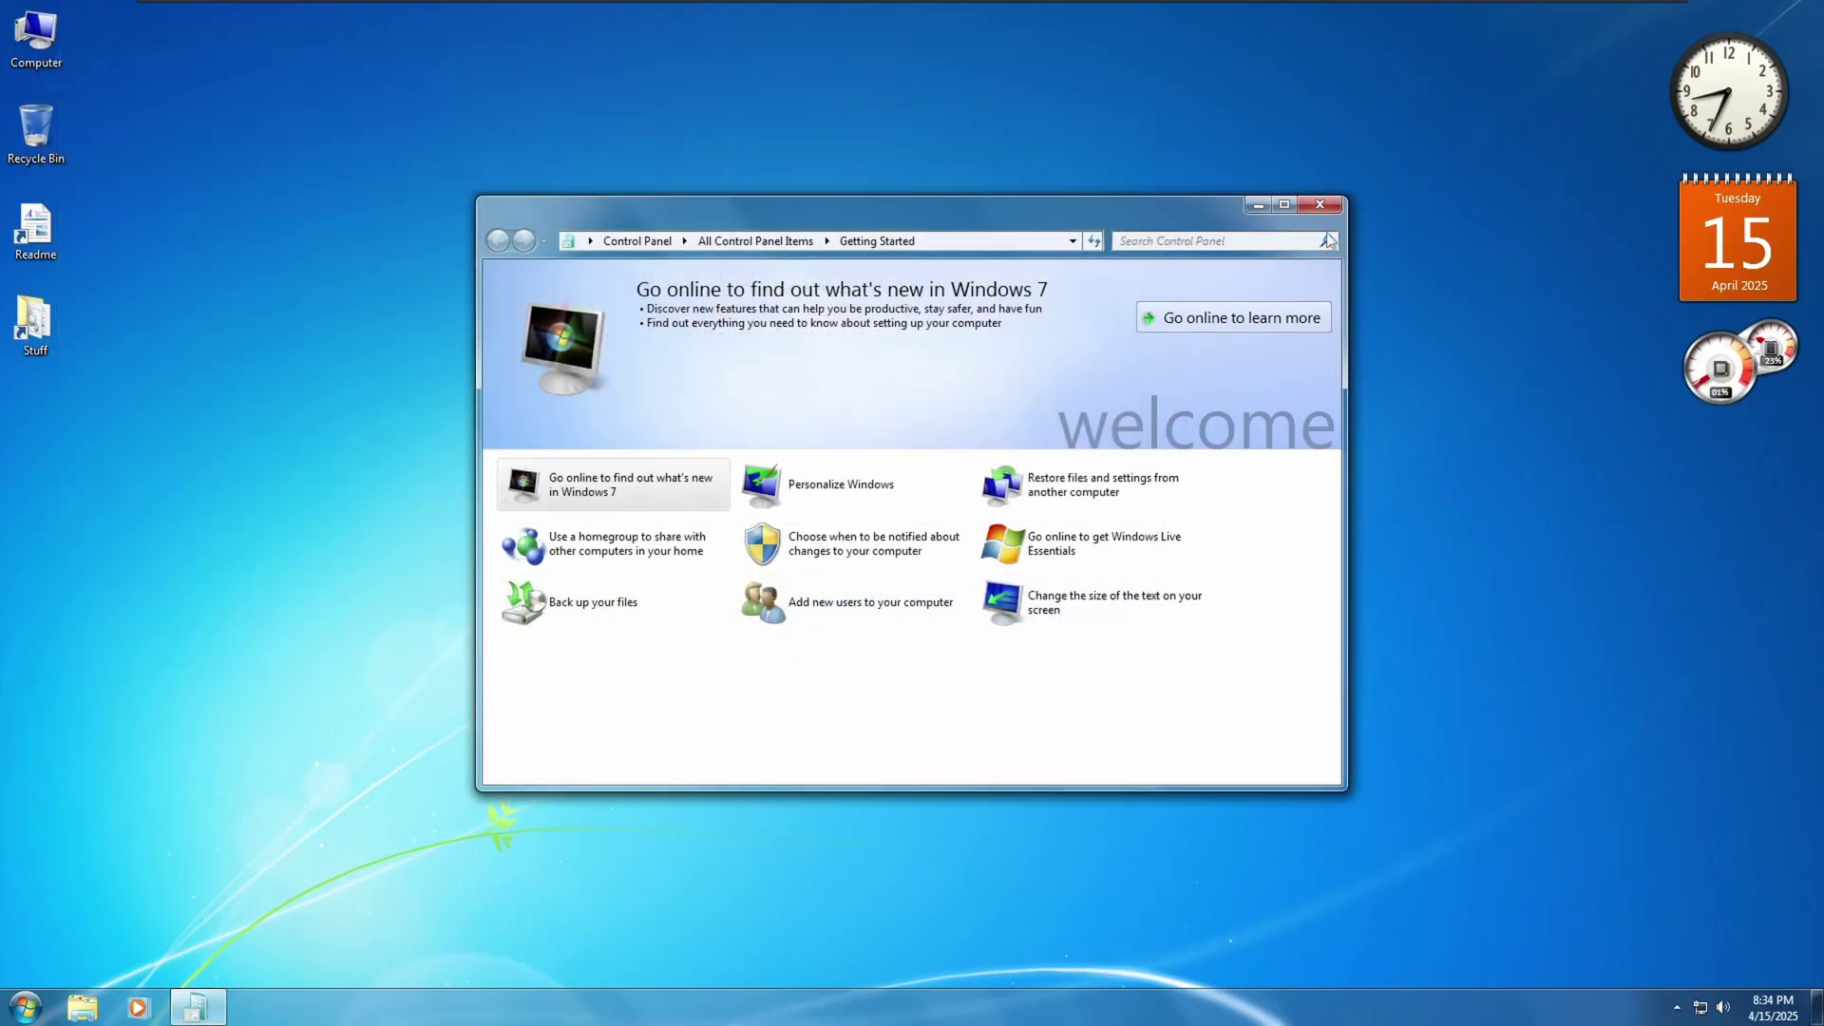
pyautogui.click(1320, 204)
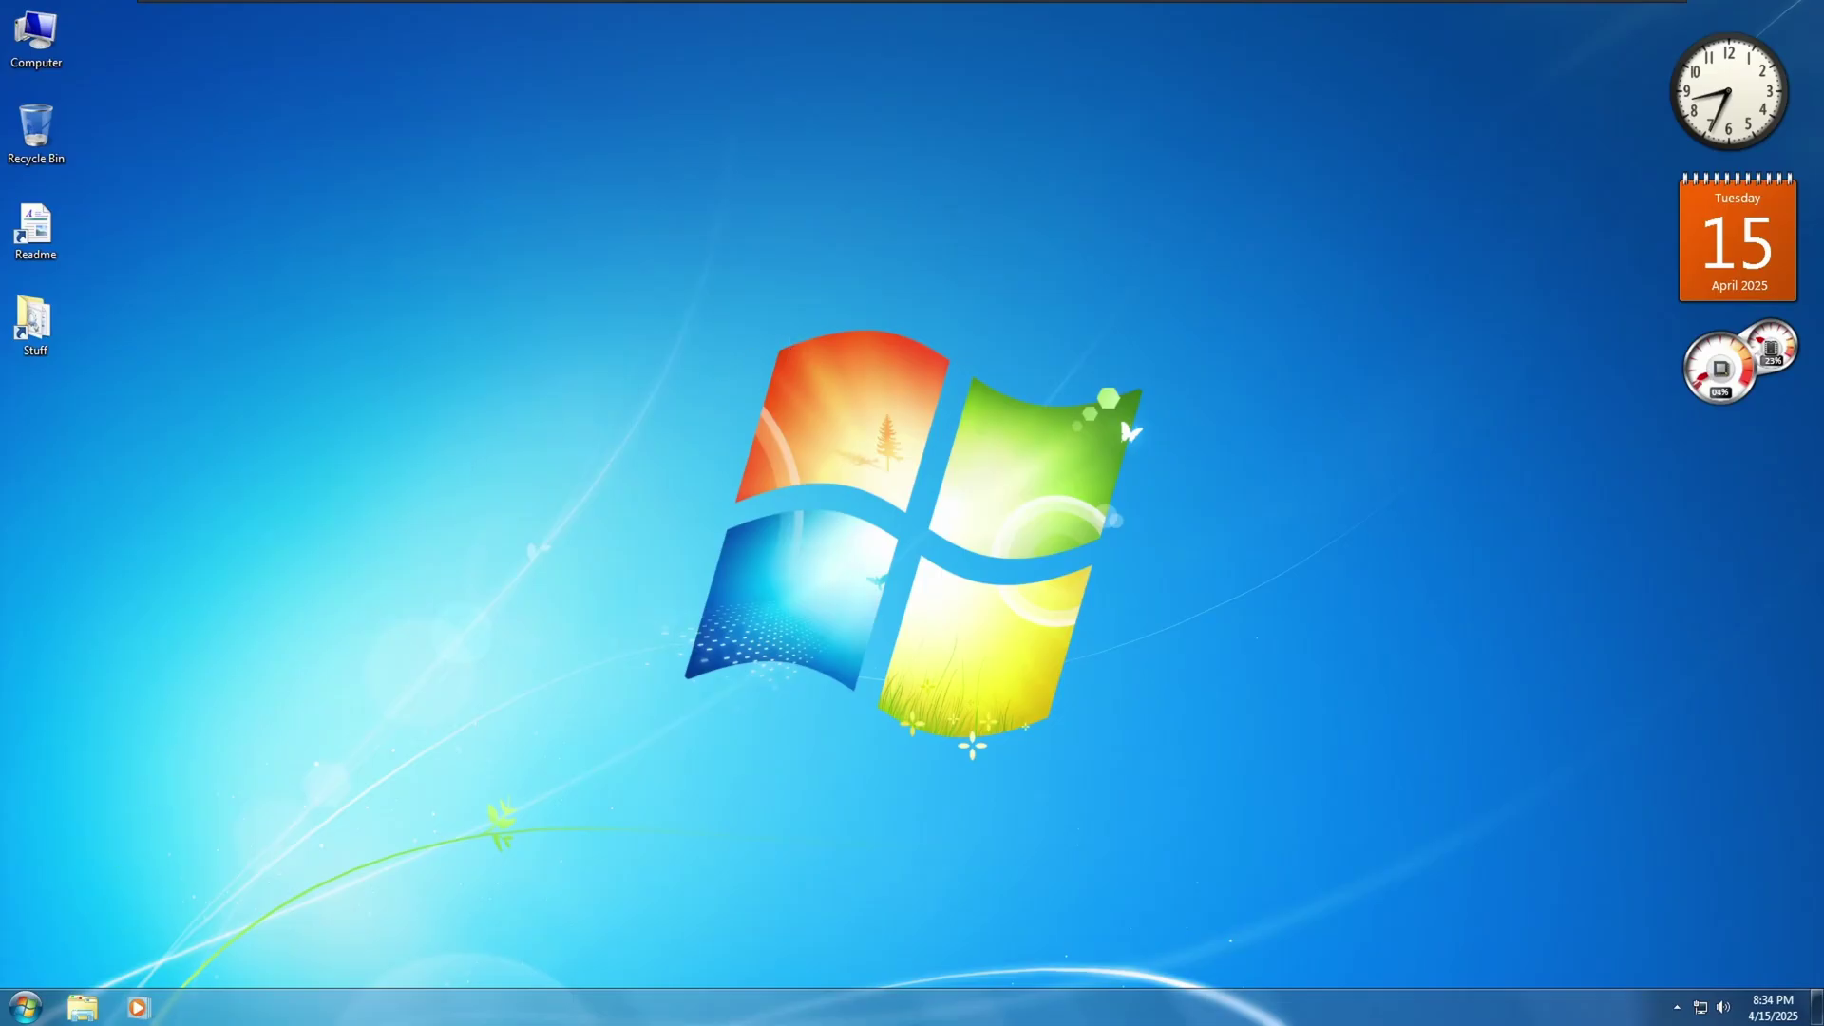
# Step: Look through the All Programs list of the Start menu, including the Windows Administrative Tools folder, and close the menu
pyautogui.click(25, 1008)
pyautogui.click(156, 931)
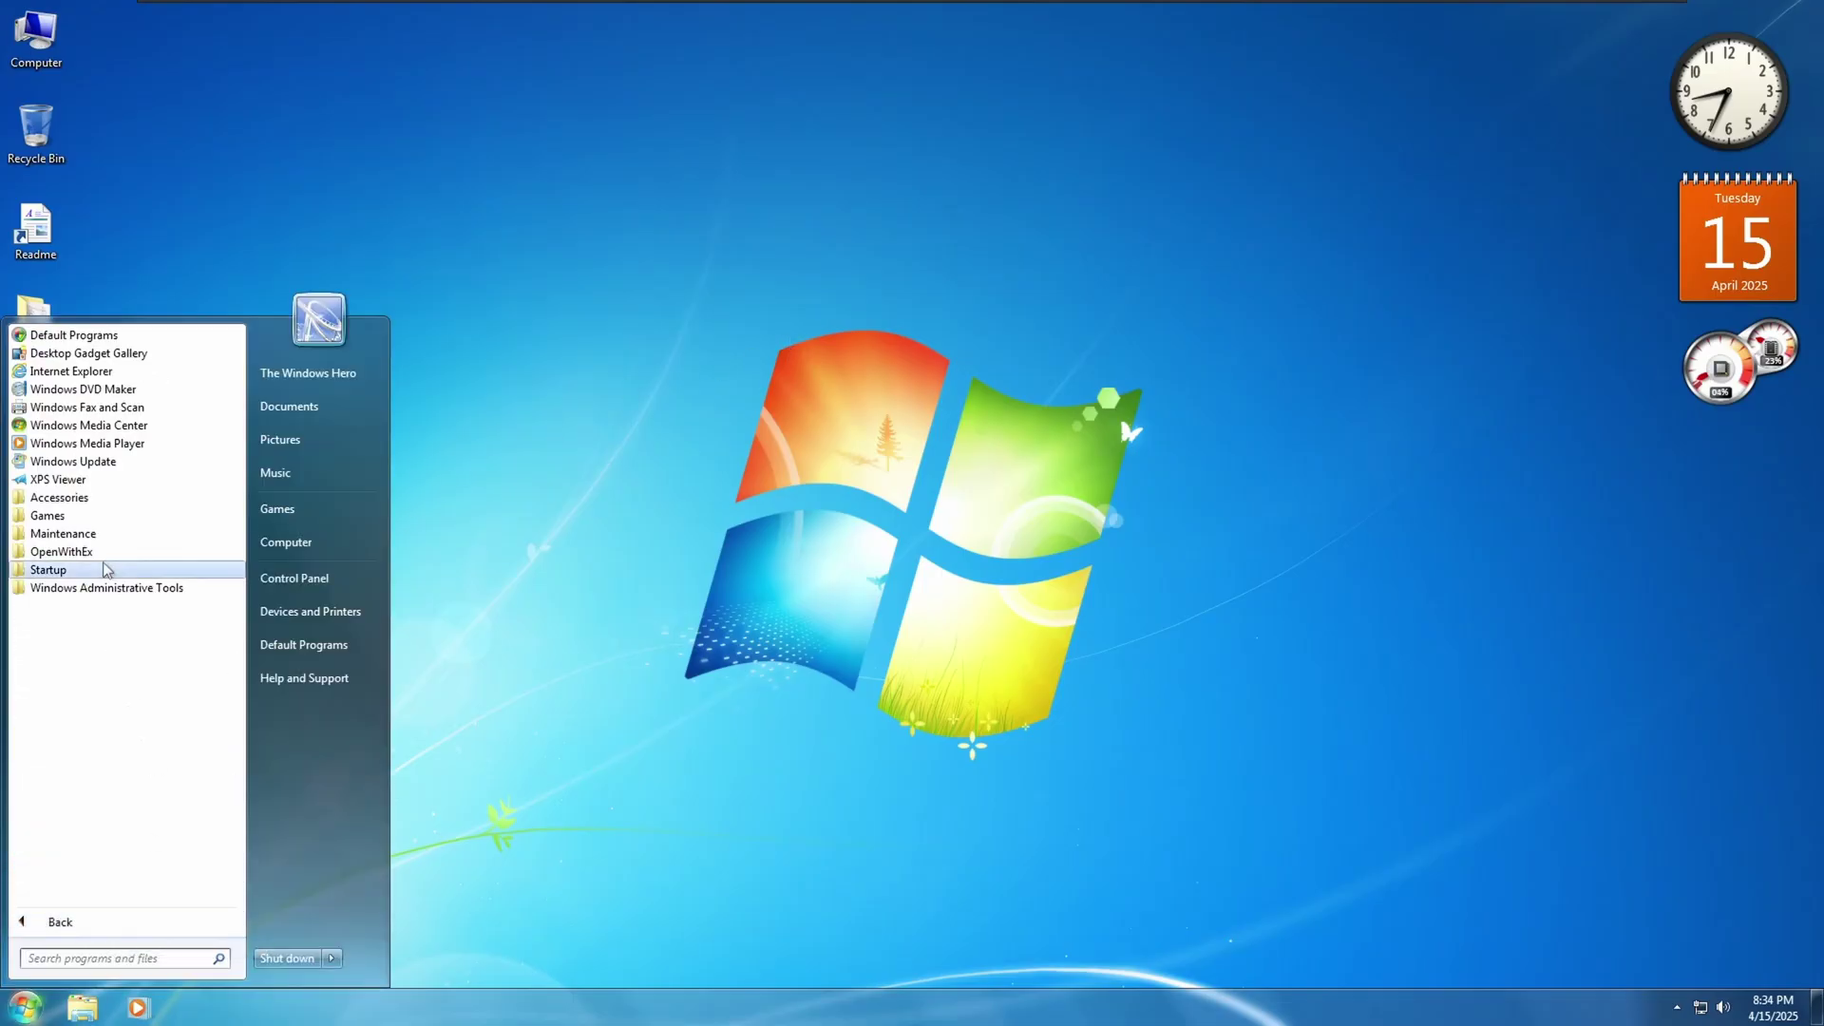
pyautogui.click(96, 588)
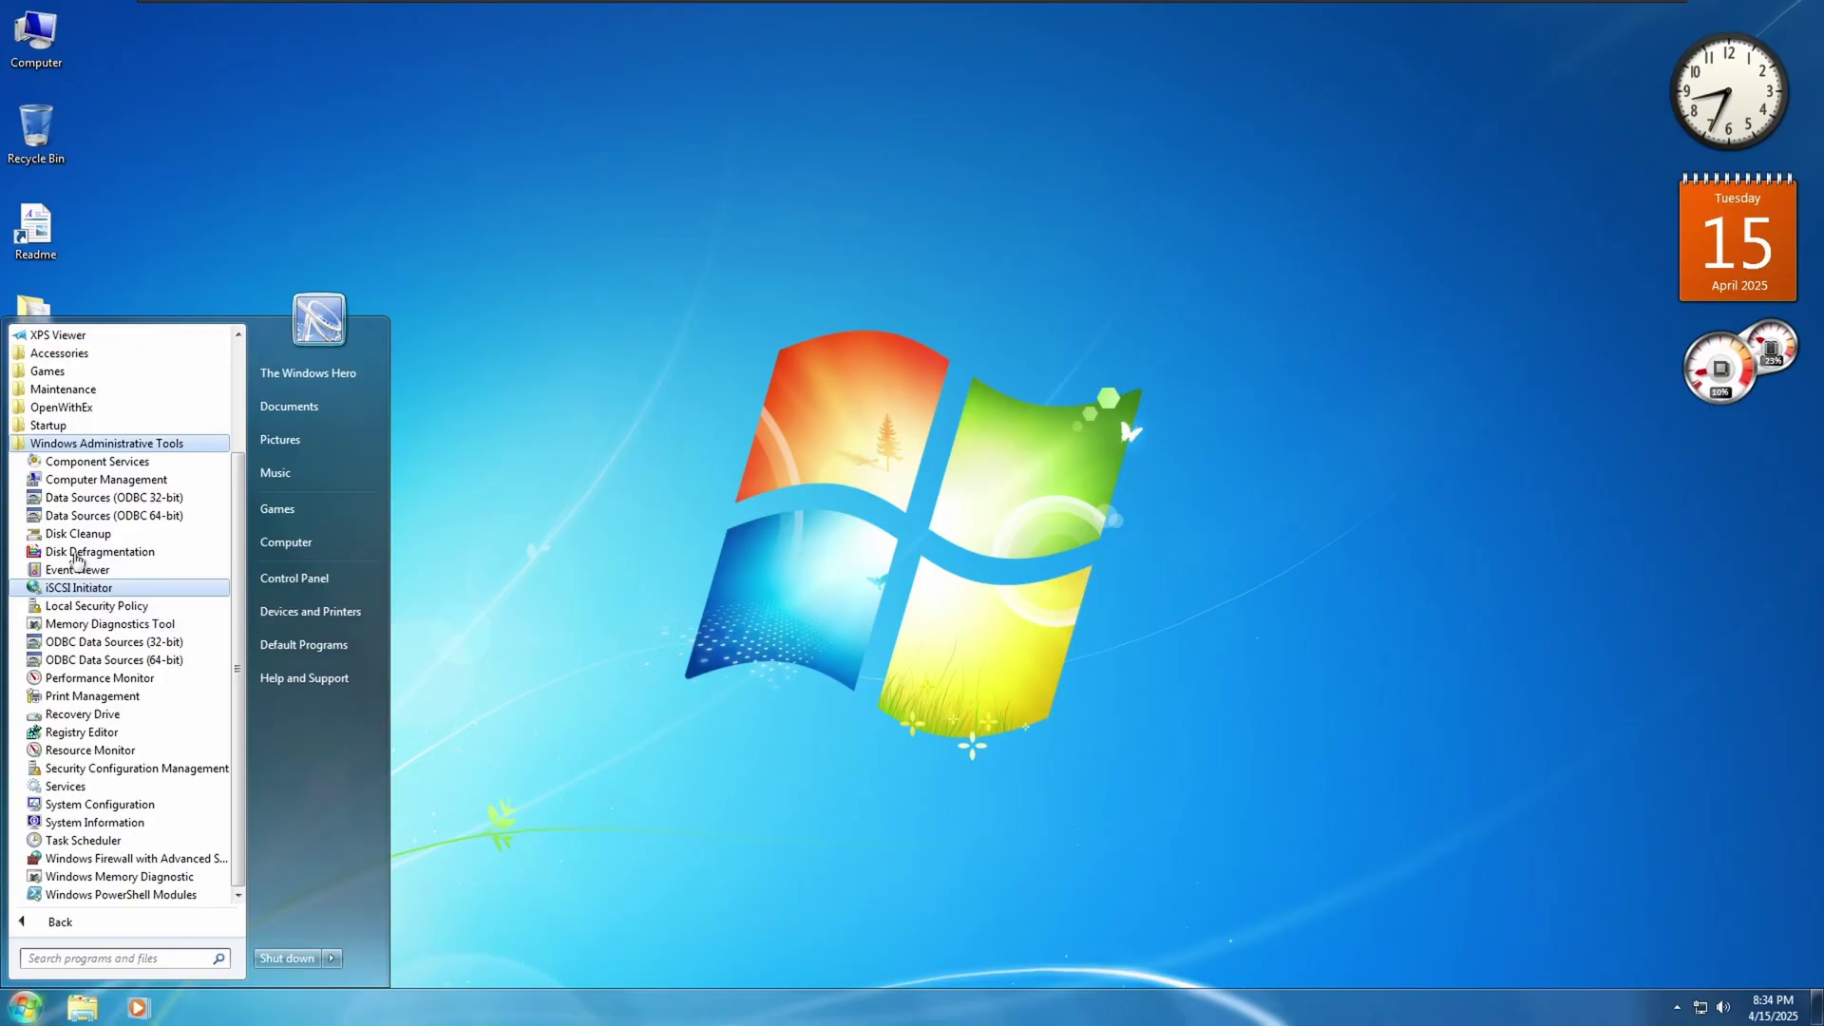
pyautogui.click(62, 425)
pyautogui.click(112, 535)
pyautogui.click(90, 570)
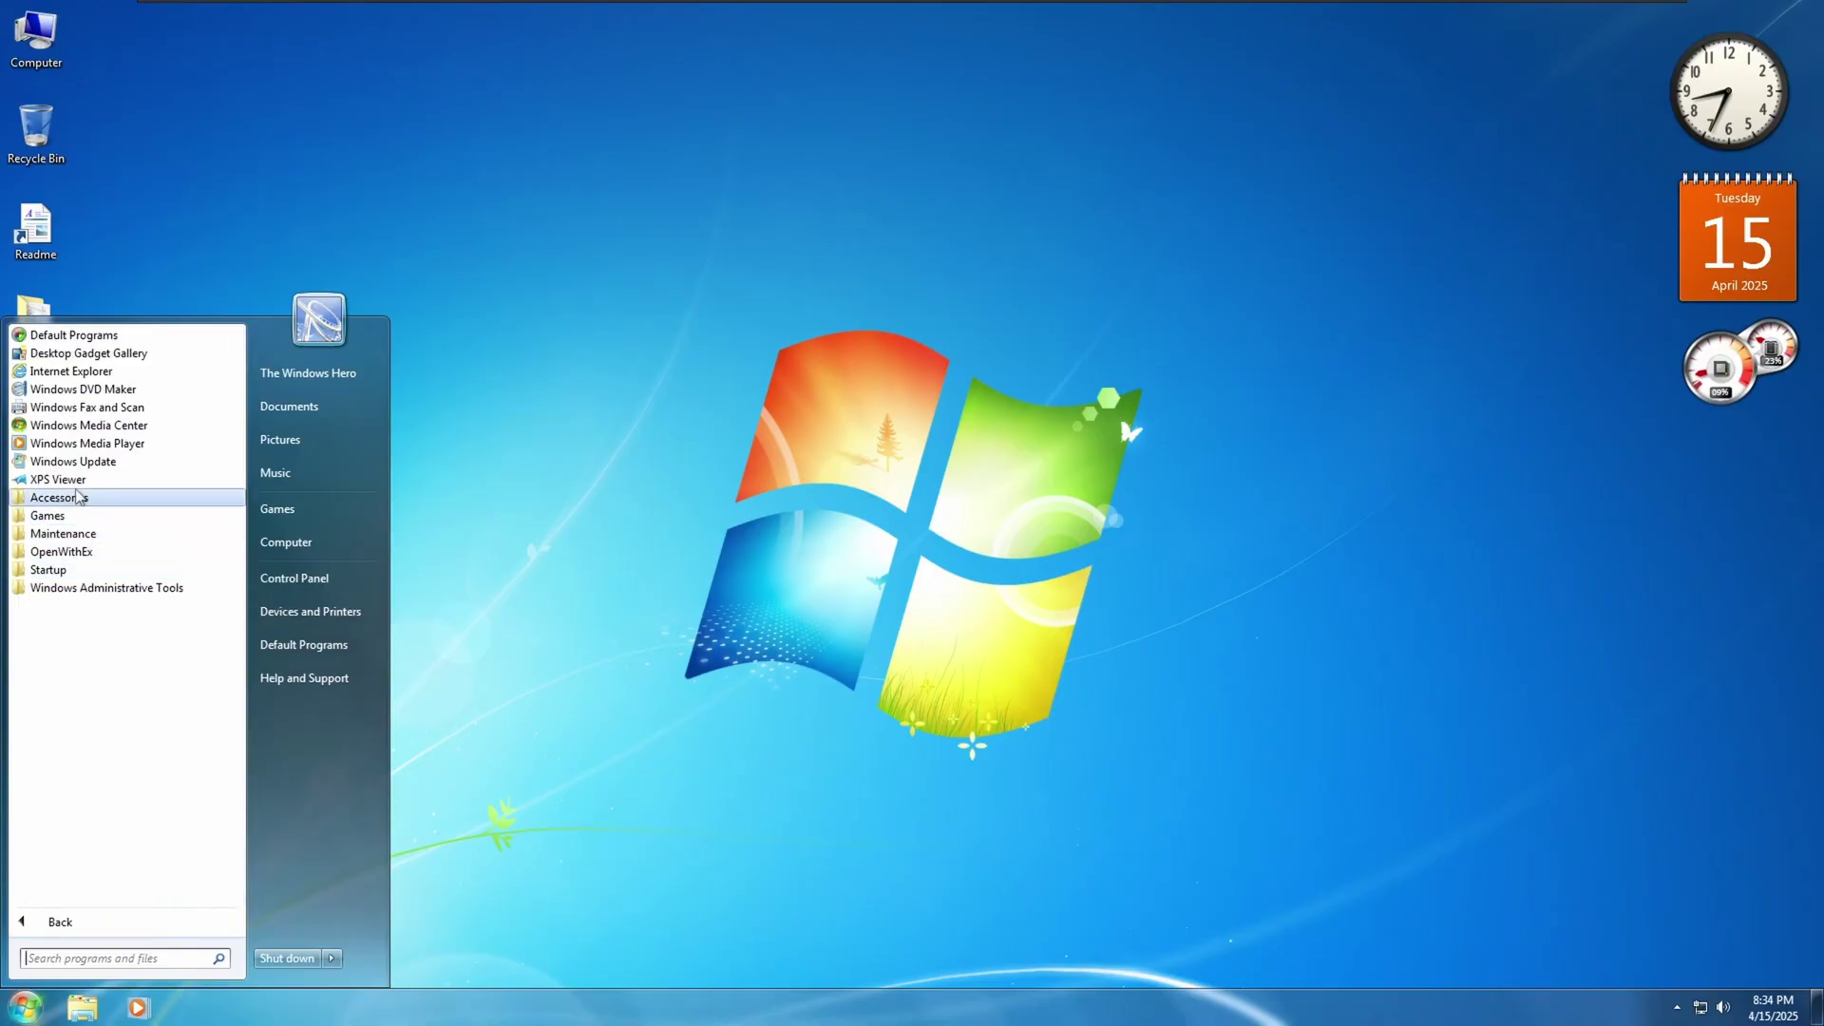
pyautogui.click(277, 397)
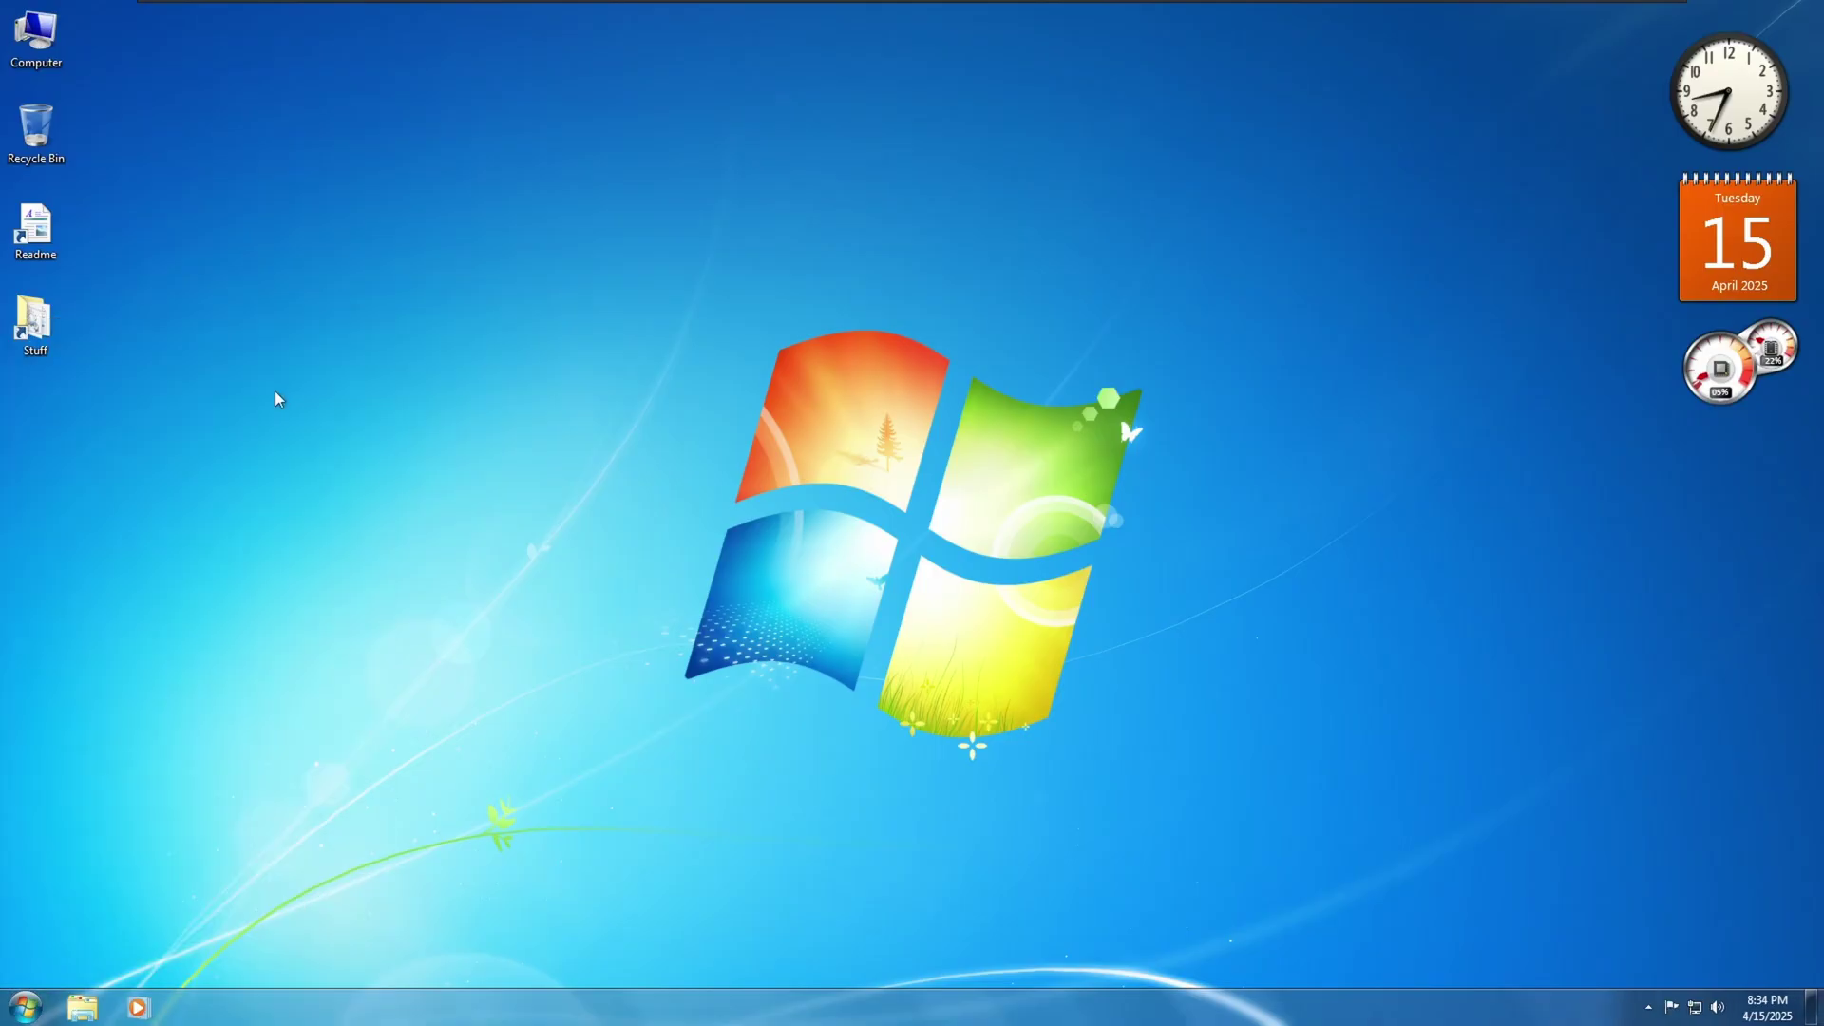
pyautogui.click(1389, 274)
# Step: Open the user's personal folder, look over its contents, and close the window
pyautogui.click(24, 1006)
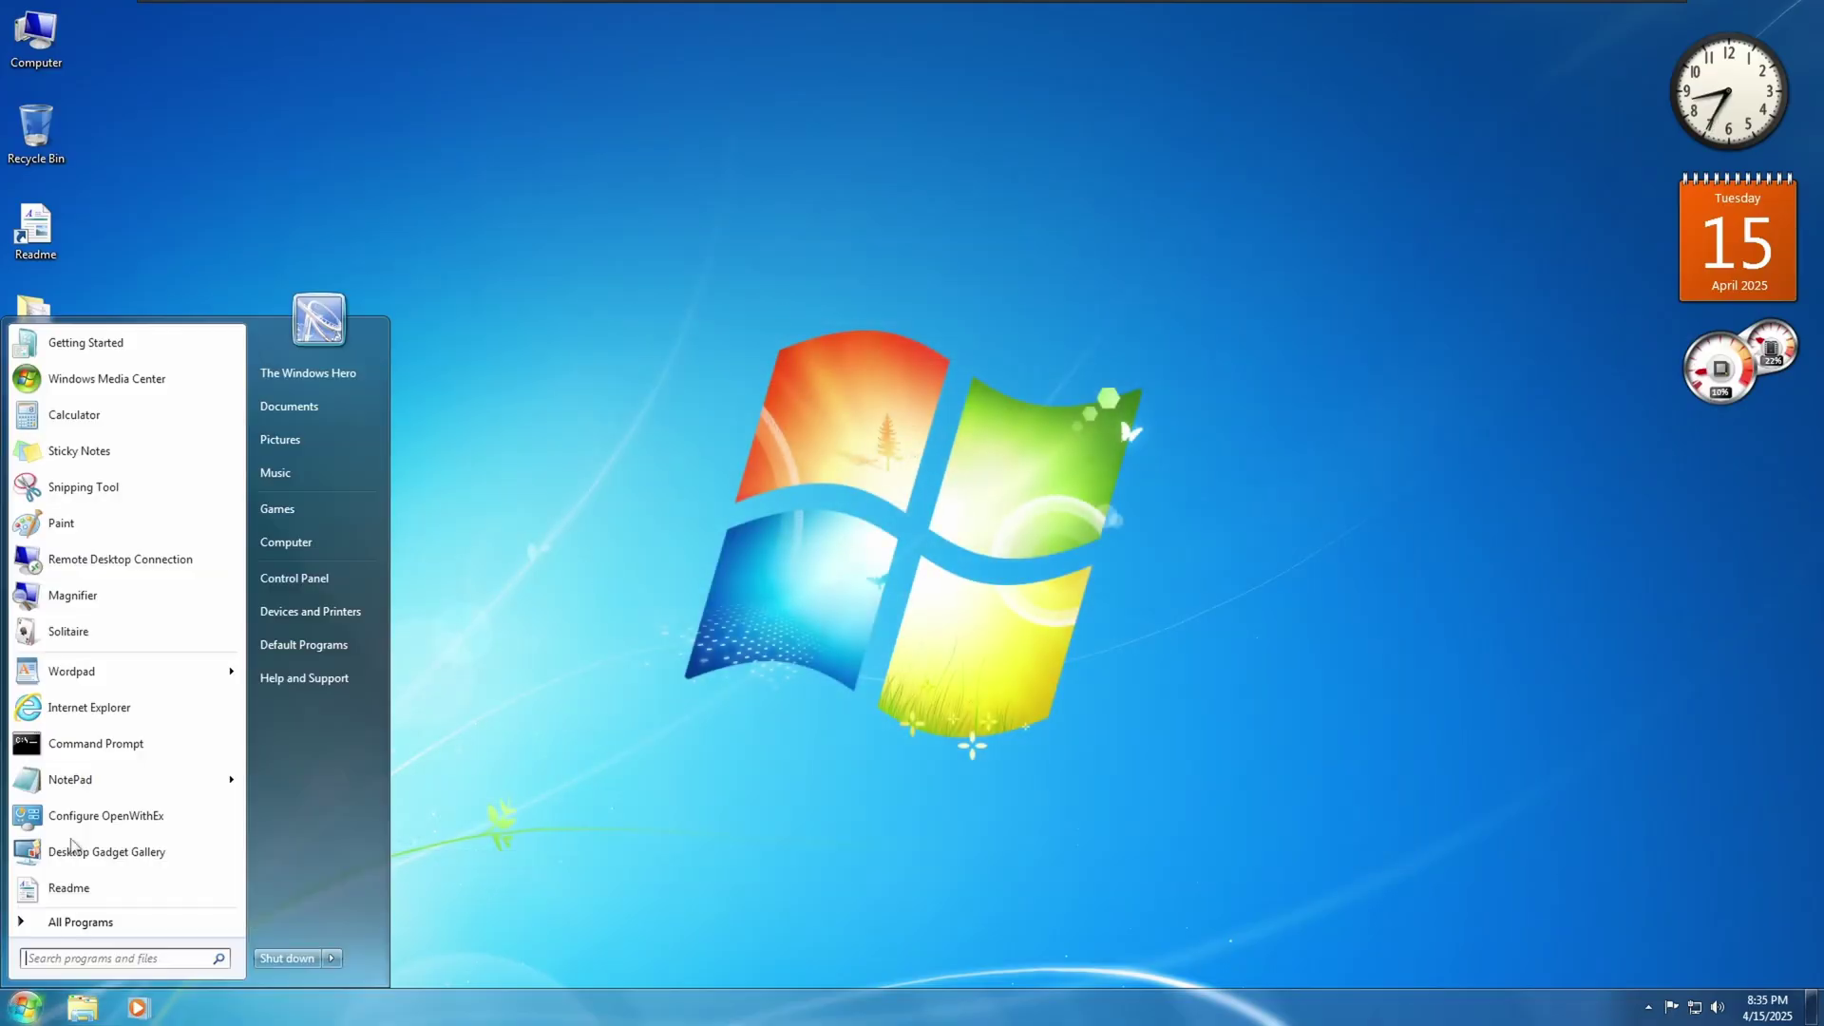
pyautogui.click(339, 382)
pyautogui.moveTo(1372, 517); pyautogui.dragTo(676, 611)
pyautogui.click(1383, 275)
# Step: View the Action Center summary, open its full Security and Maintenance page, and close the window
pyautogui.click(1671, 1006)
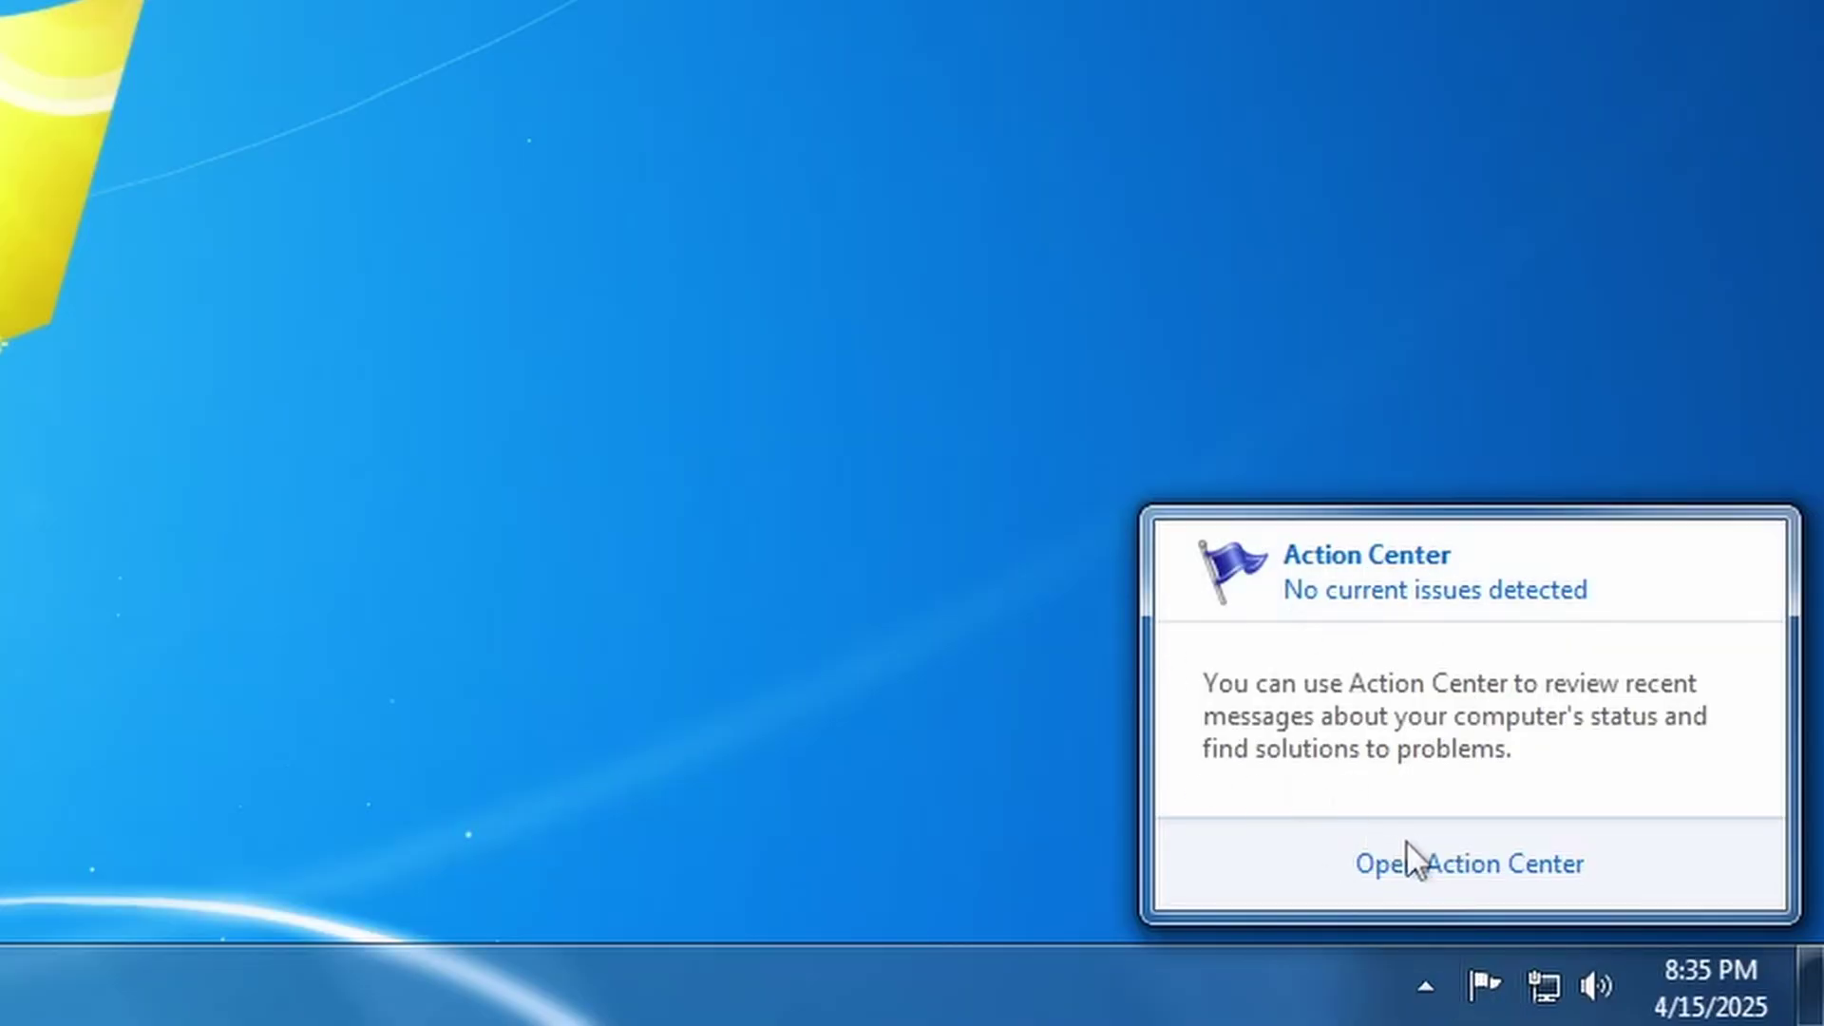
pyautogui.click(1408, 844)
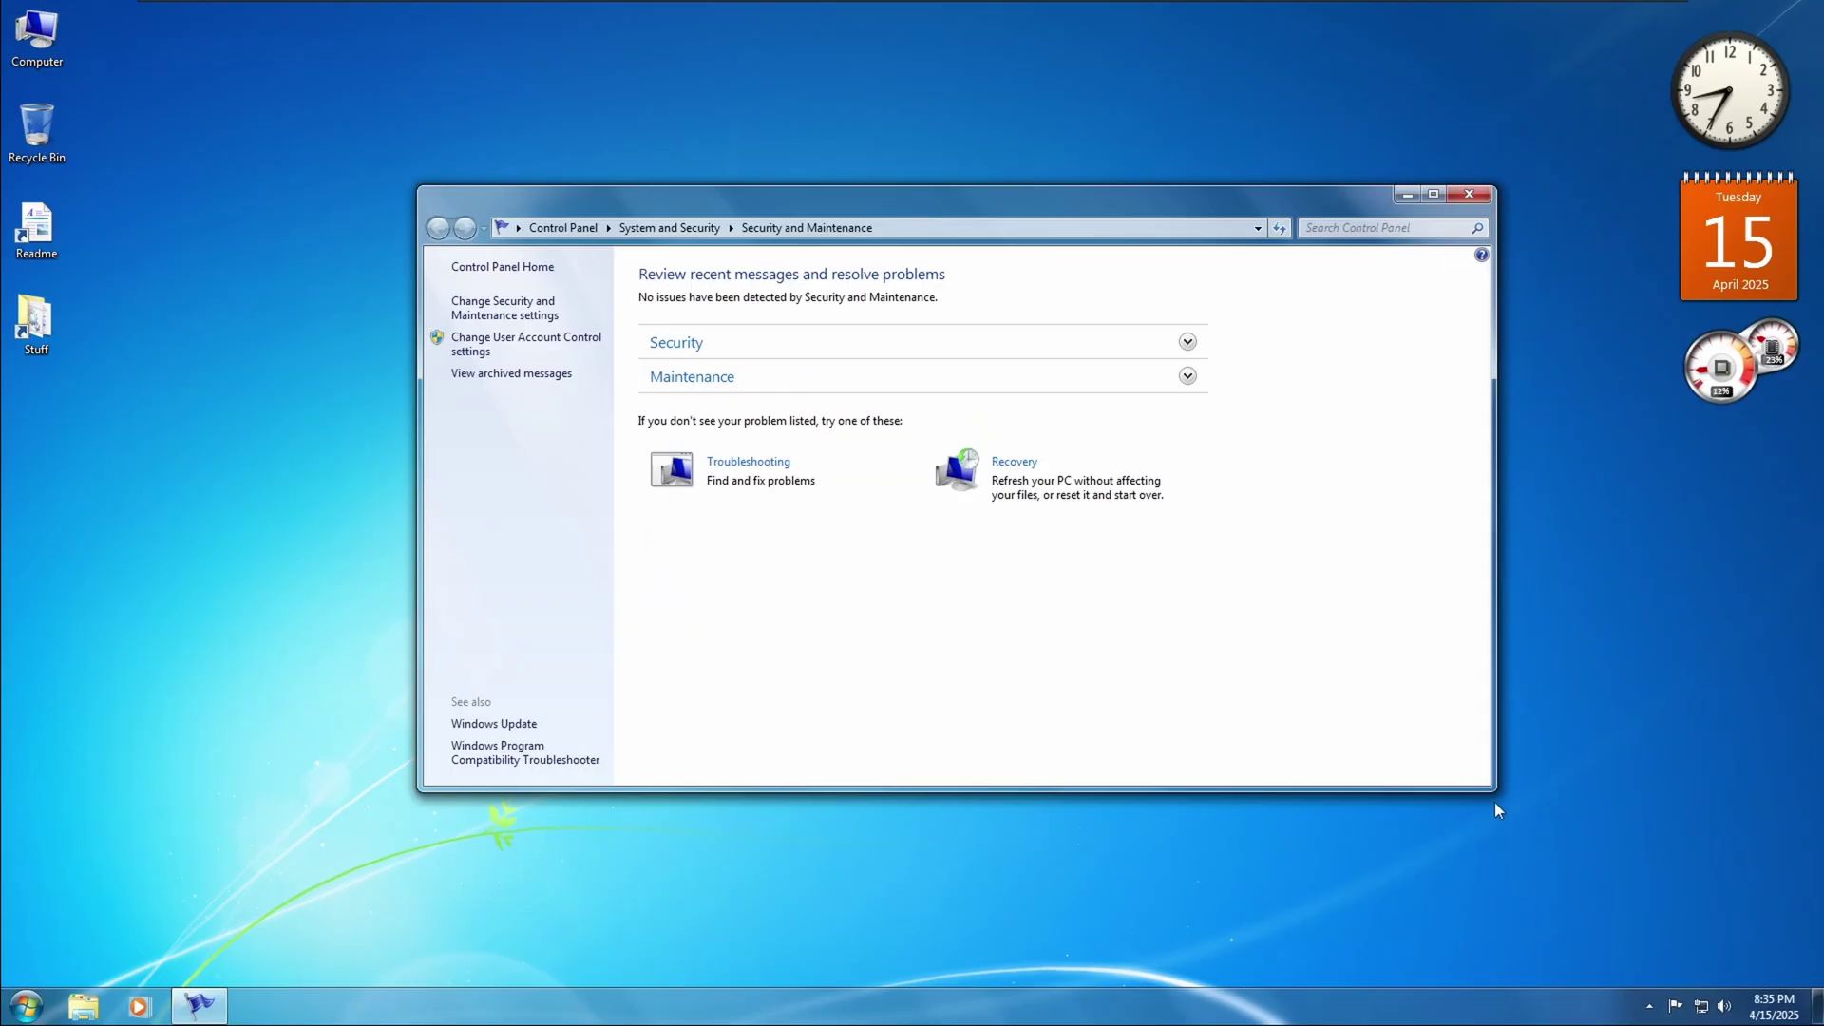
pyautogui.click(1469, 194)
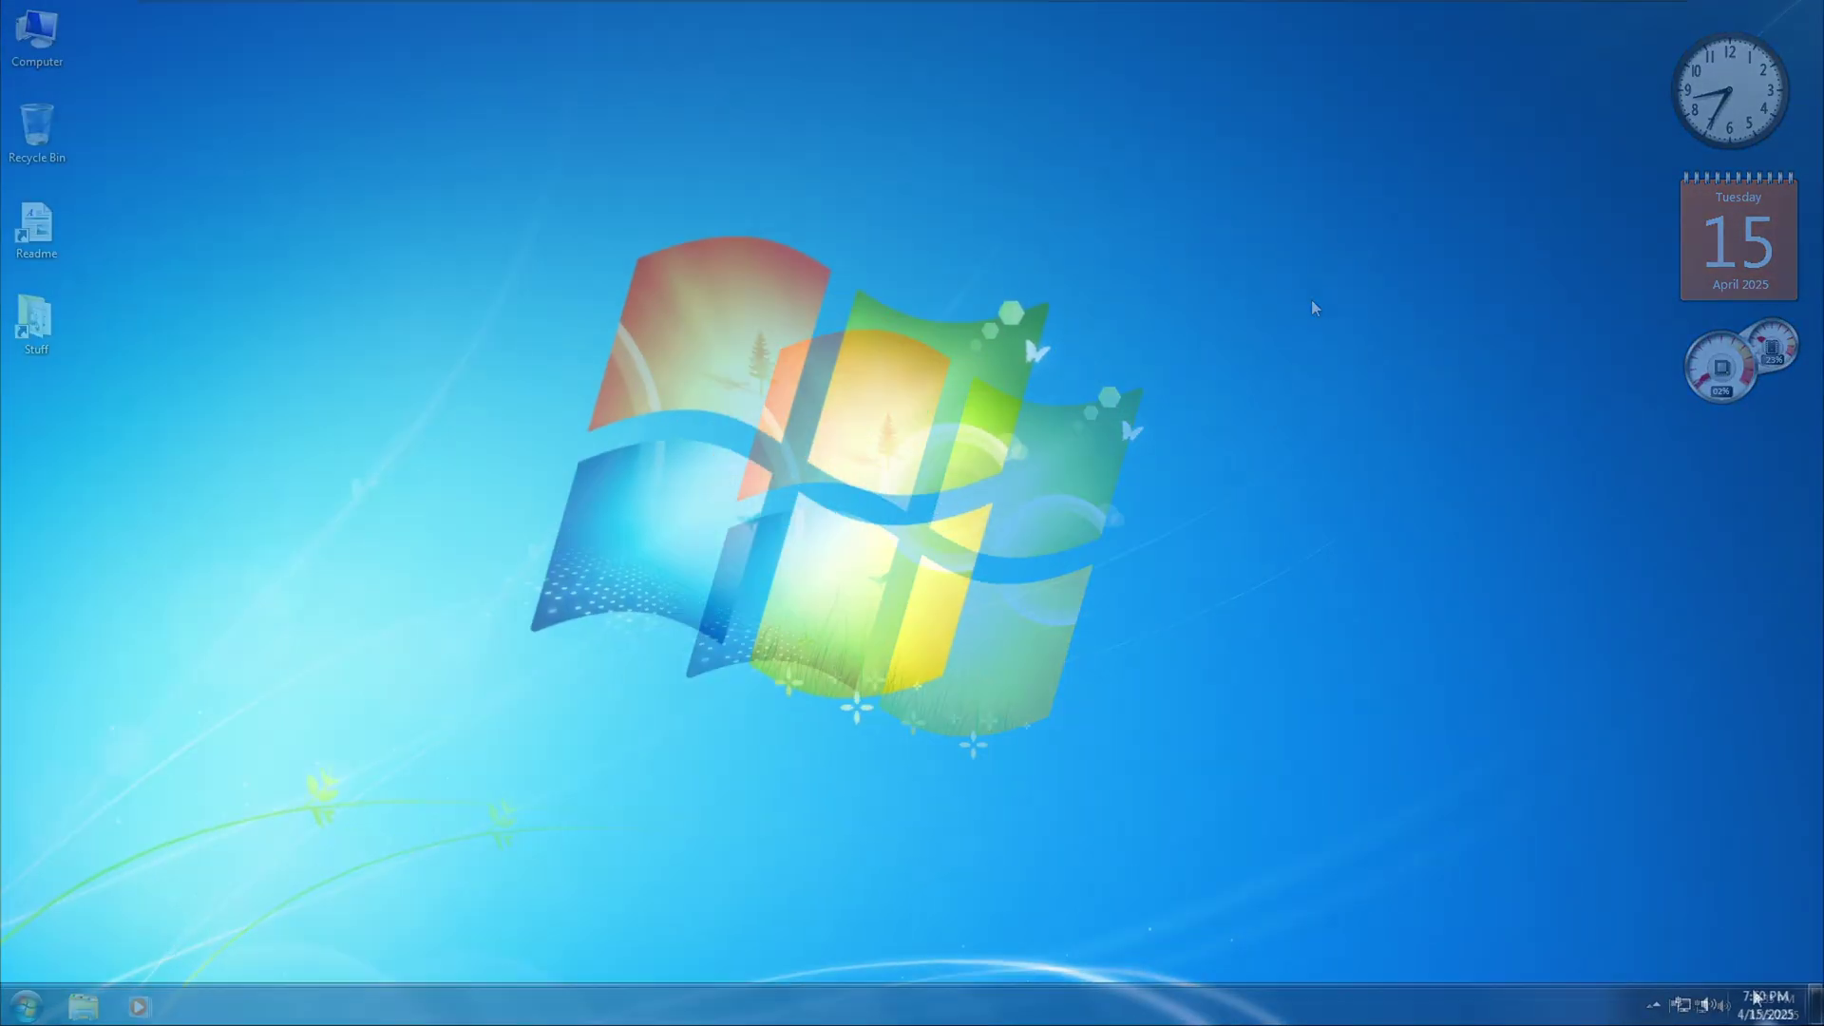
# Step: Look over the calendar and clock, volume, network, and hidden icon pop-ups of the notification area
pyautogui.click(1762, 1002)
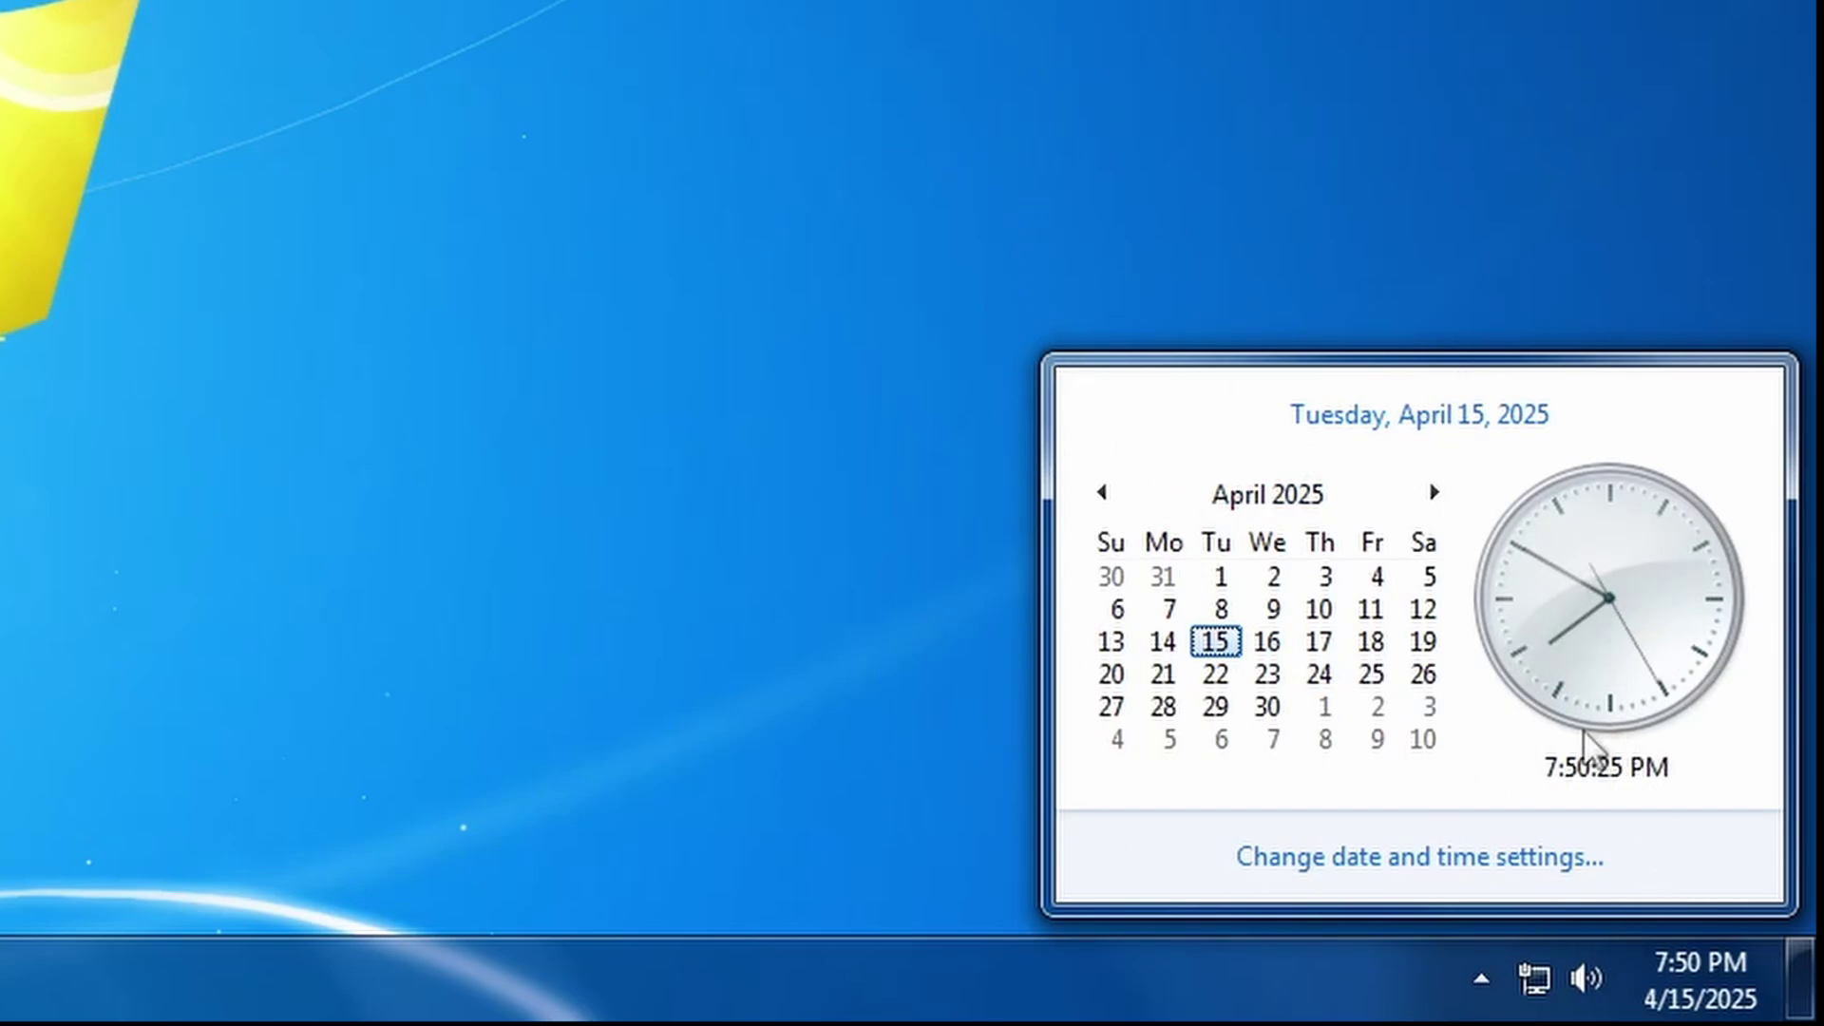
pyautogui.click(795, 725)
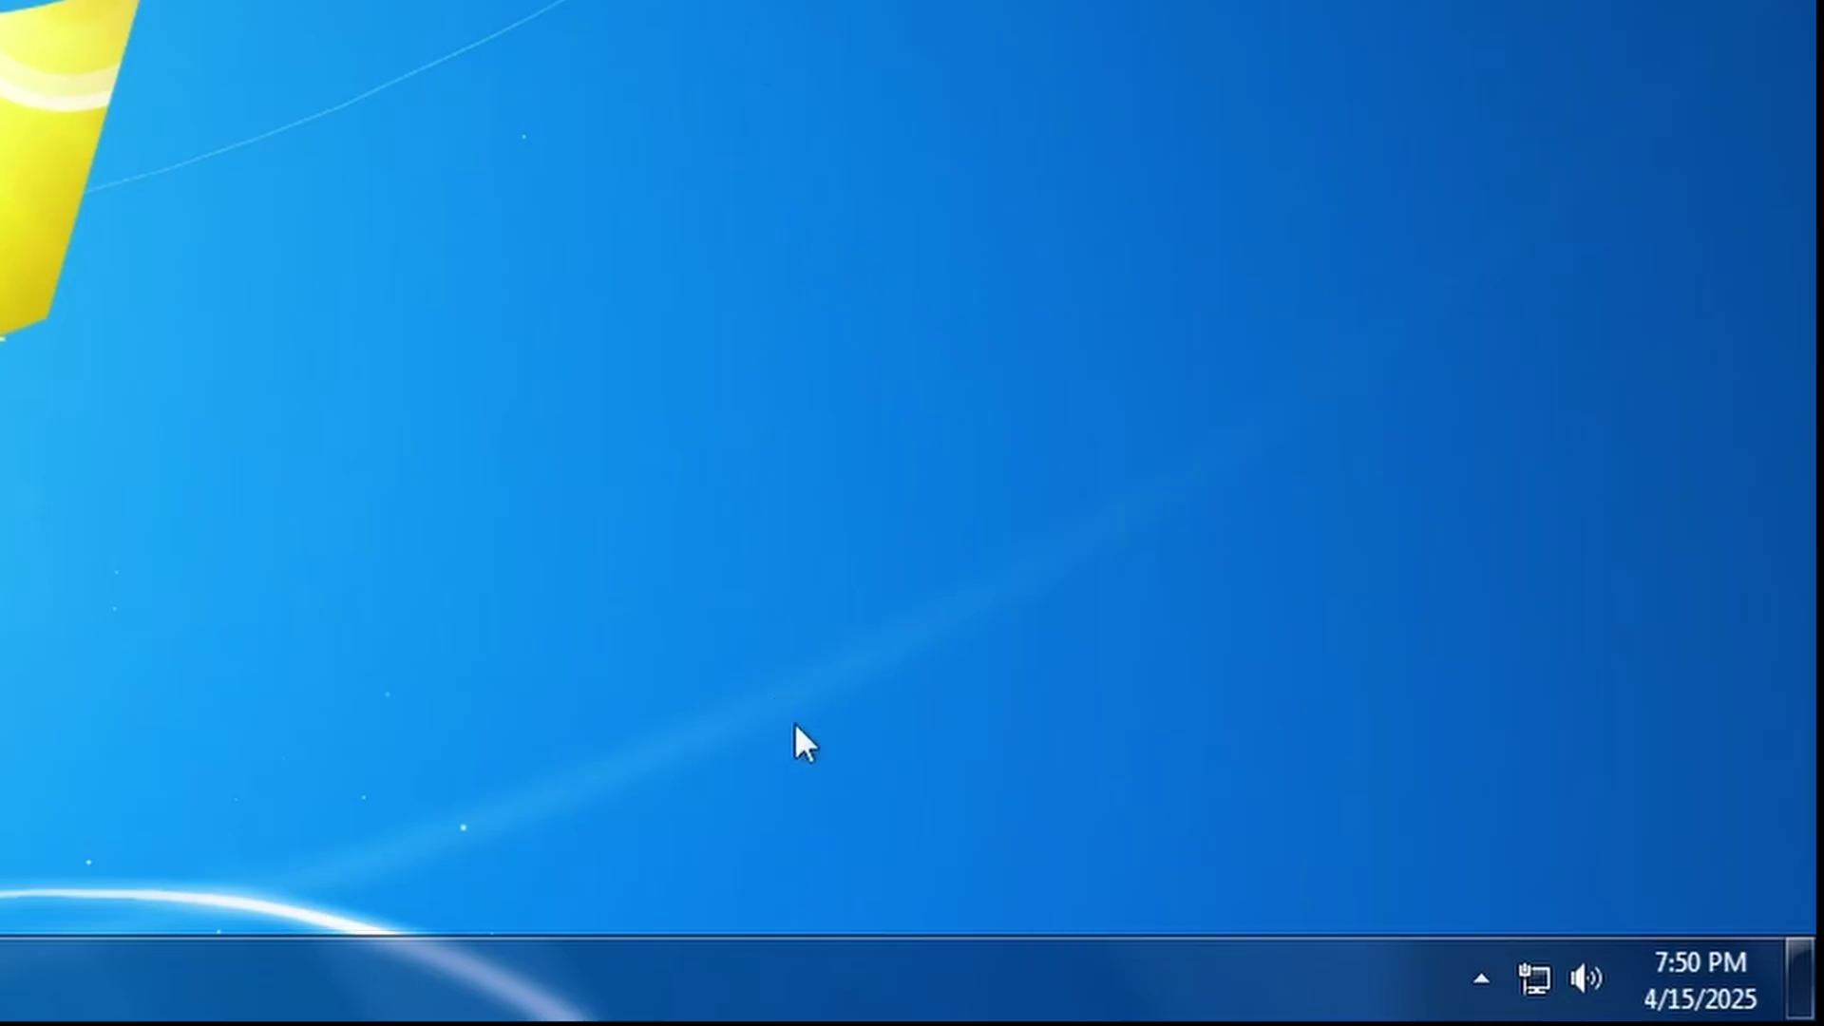
pyautogui.click(1600, 1011)
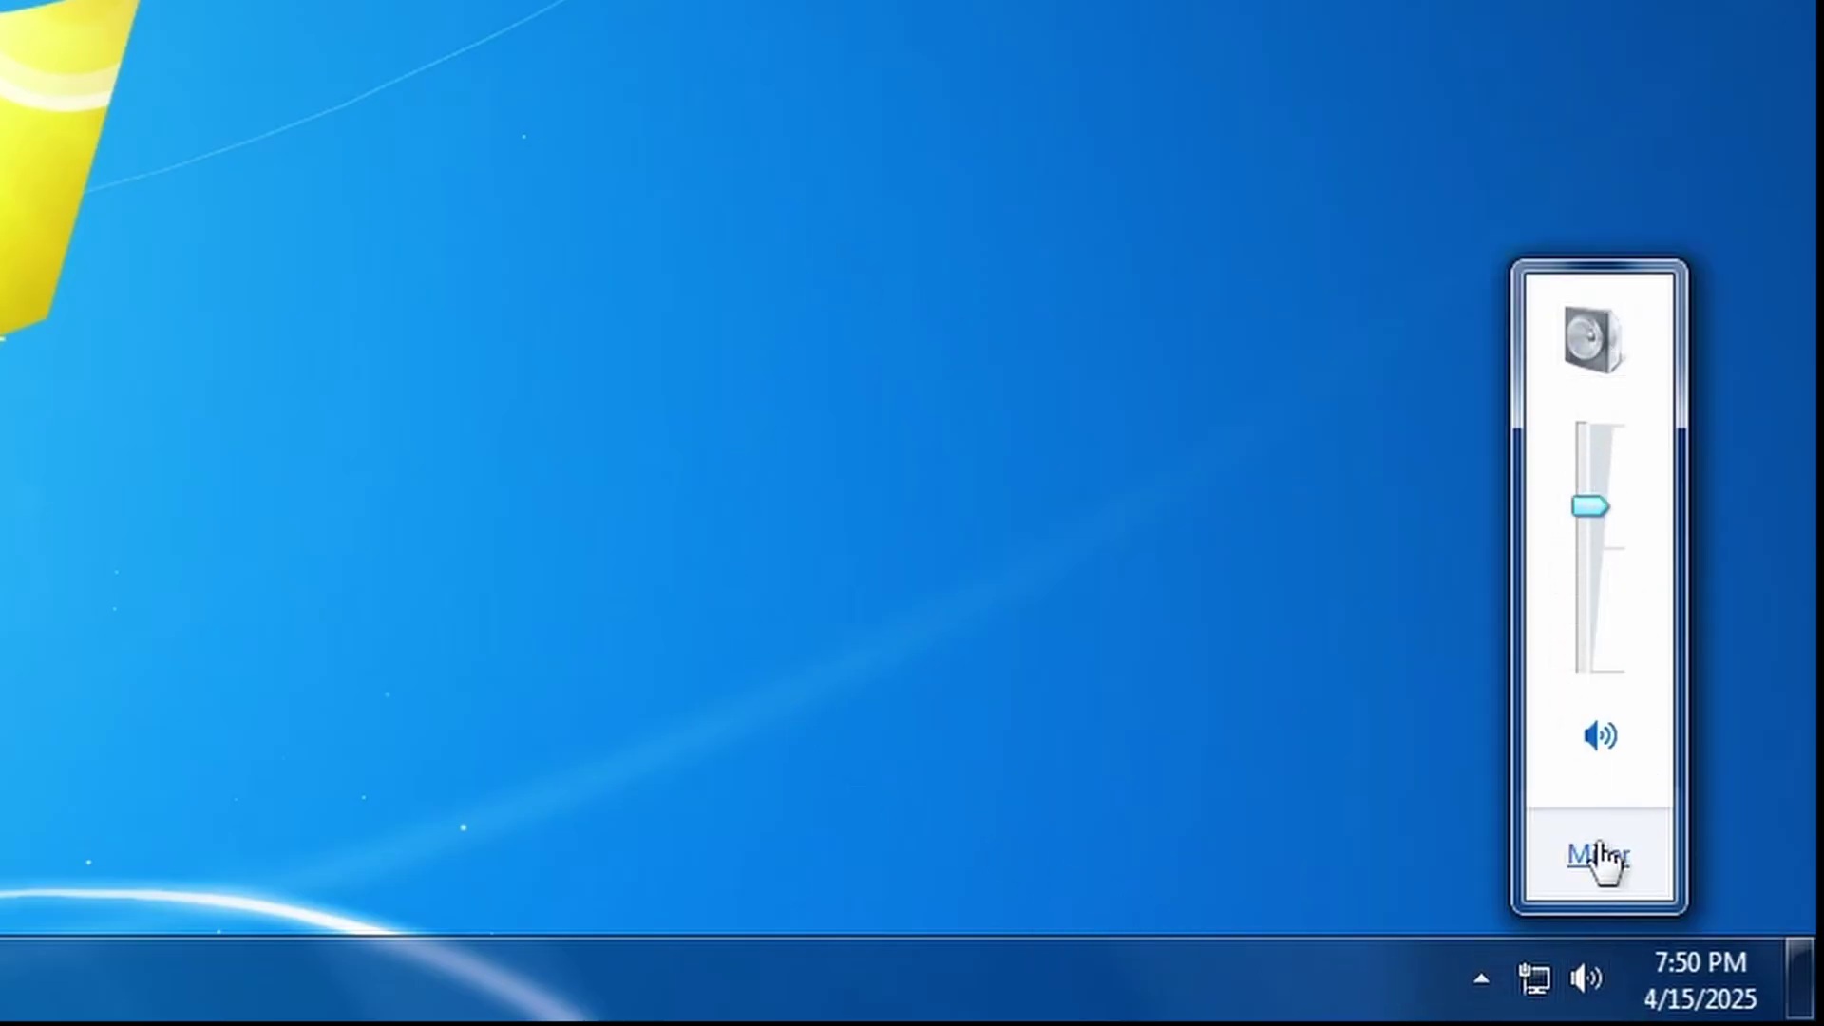
pyautogui.click(1410, 407)
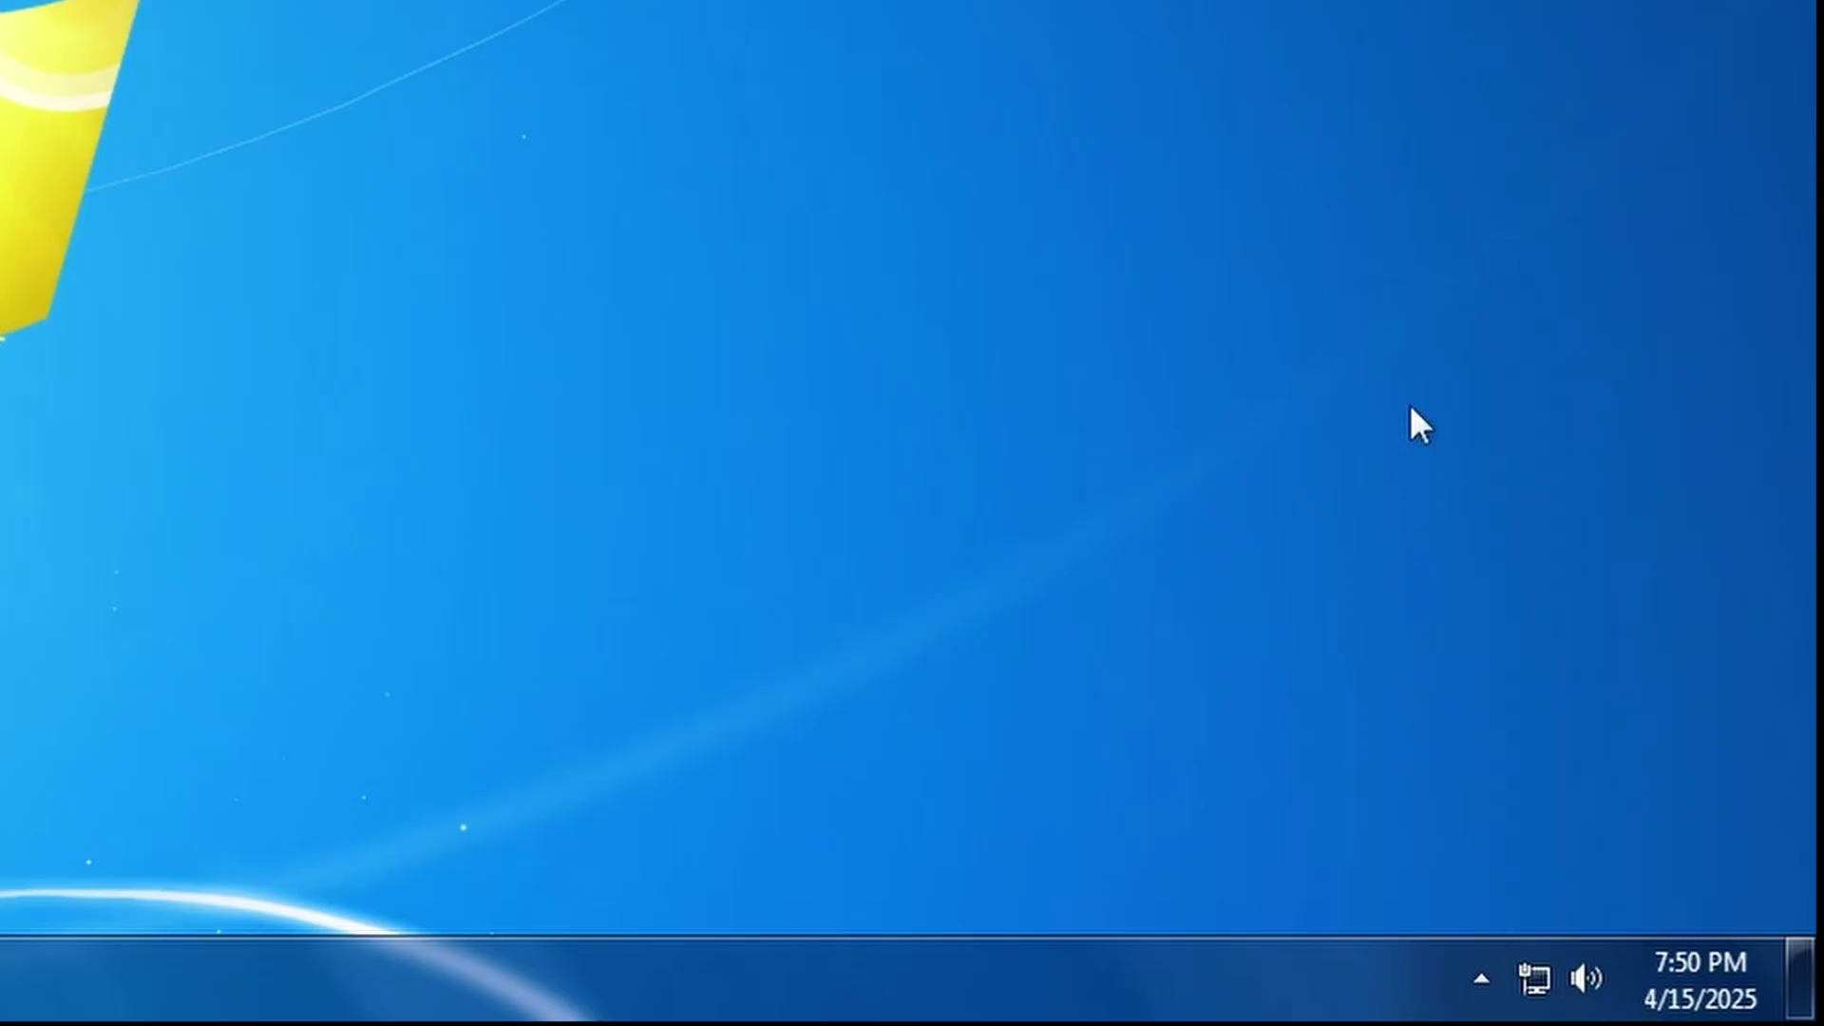
pyautogui.click(1520, 971)
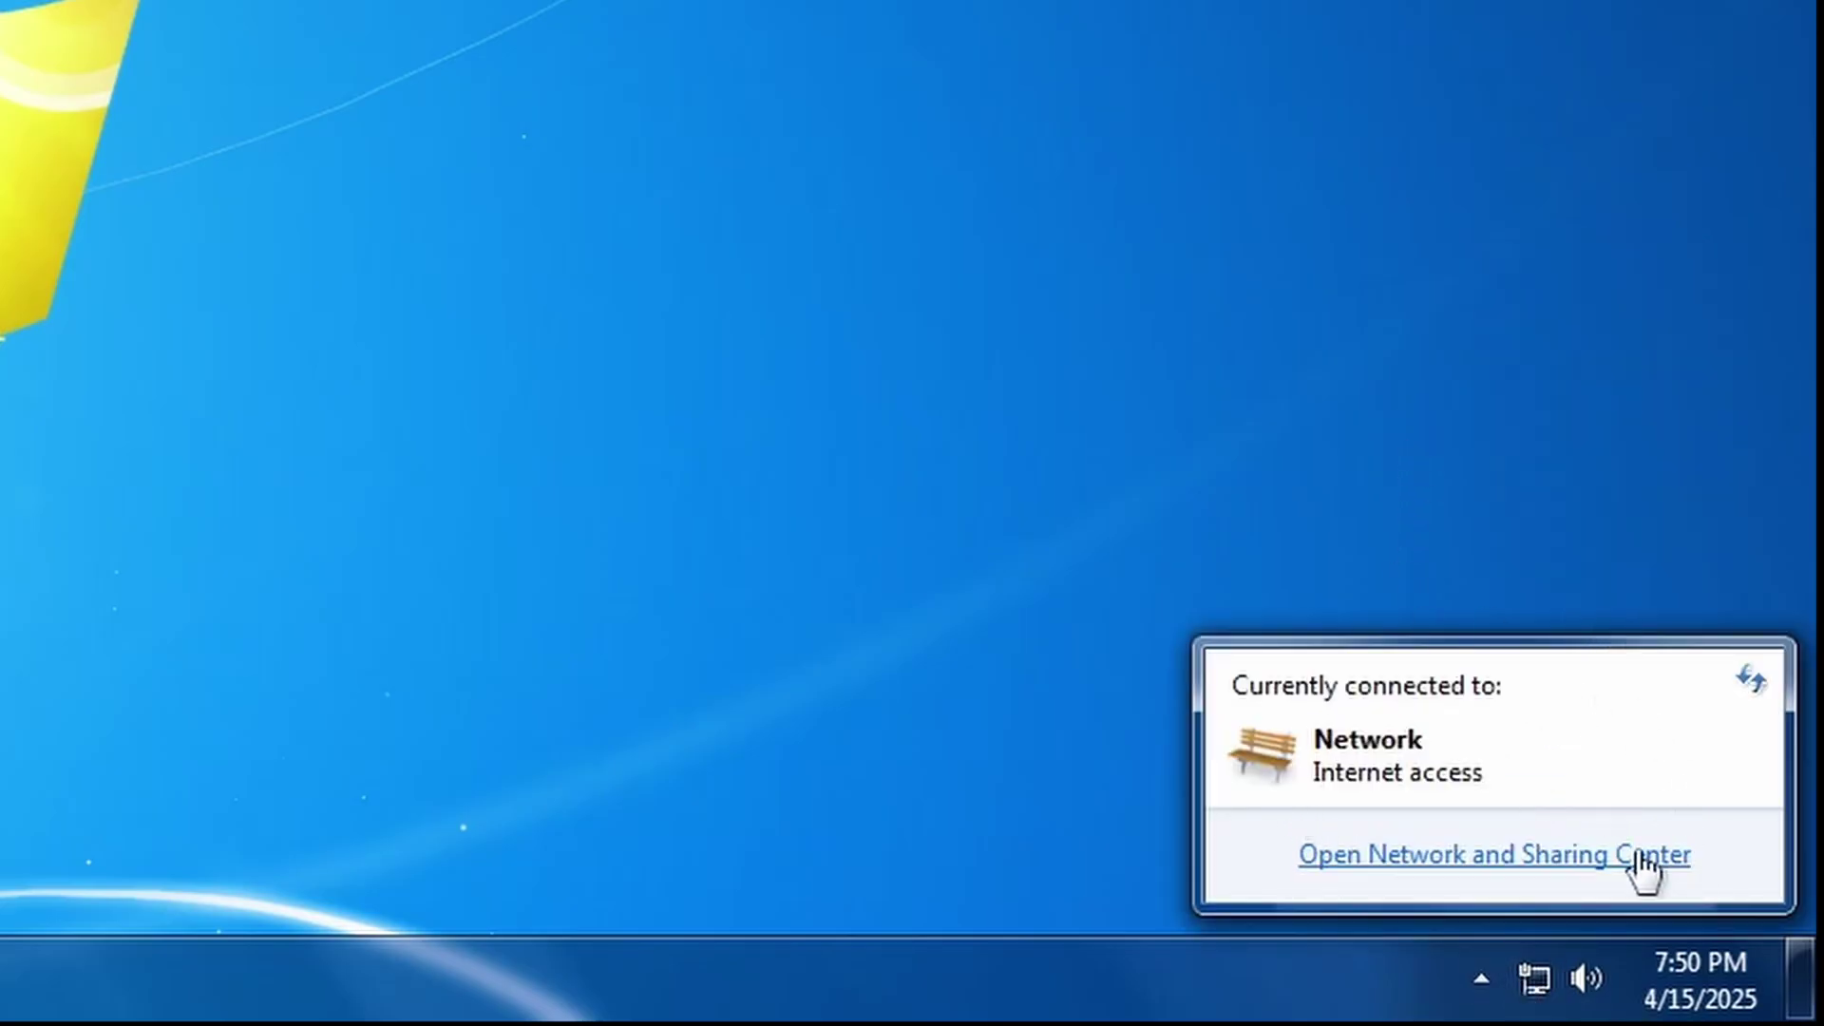
pyautogui.click(1127, 589)
pyautogui.click(1483, 977)
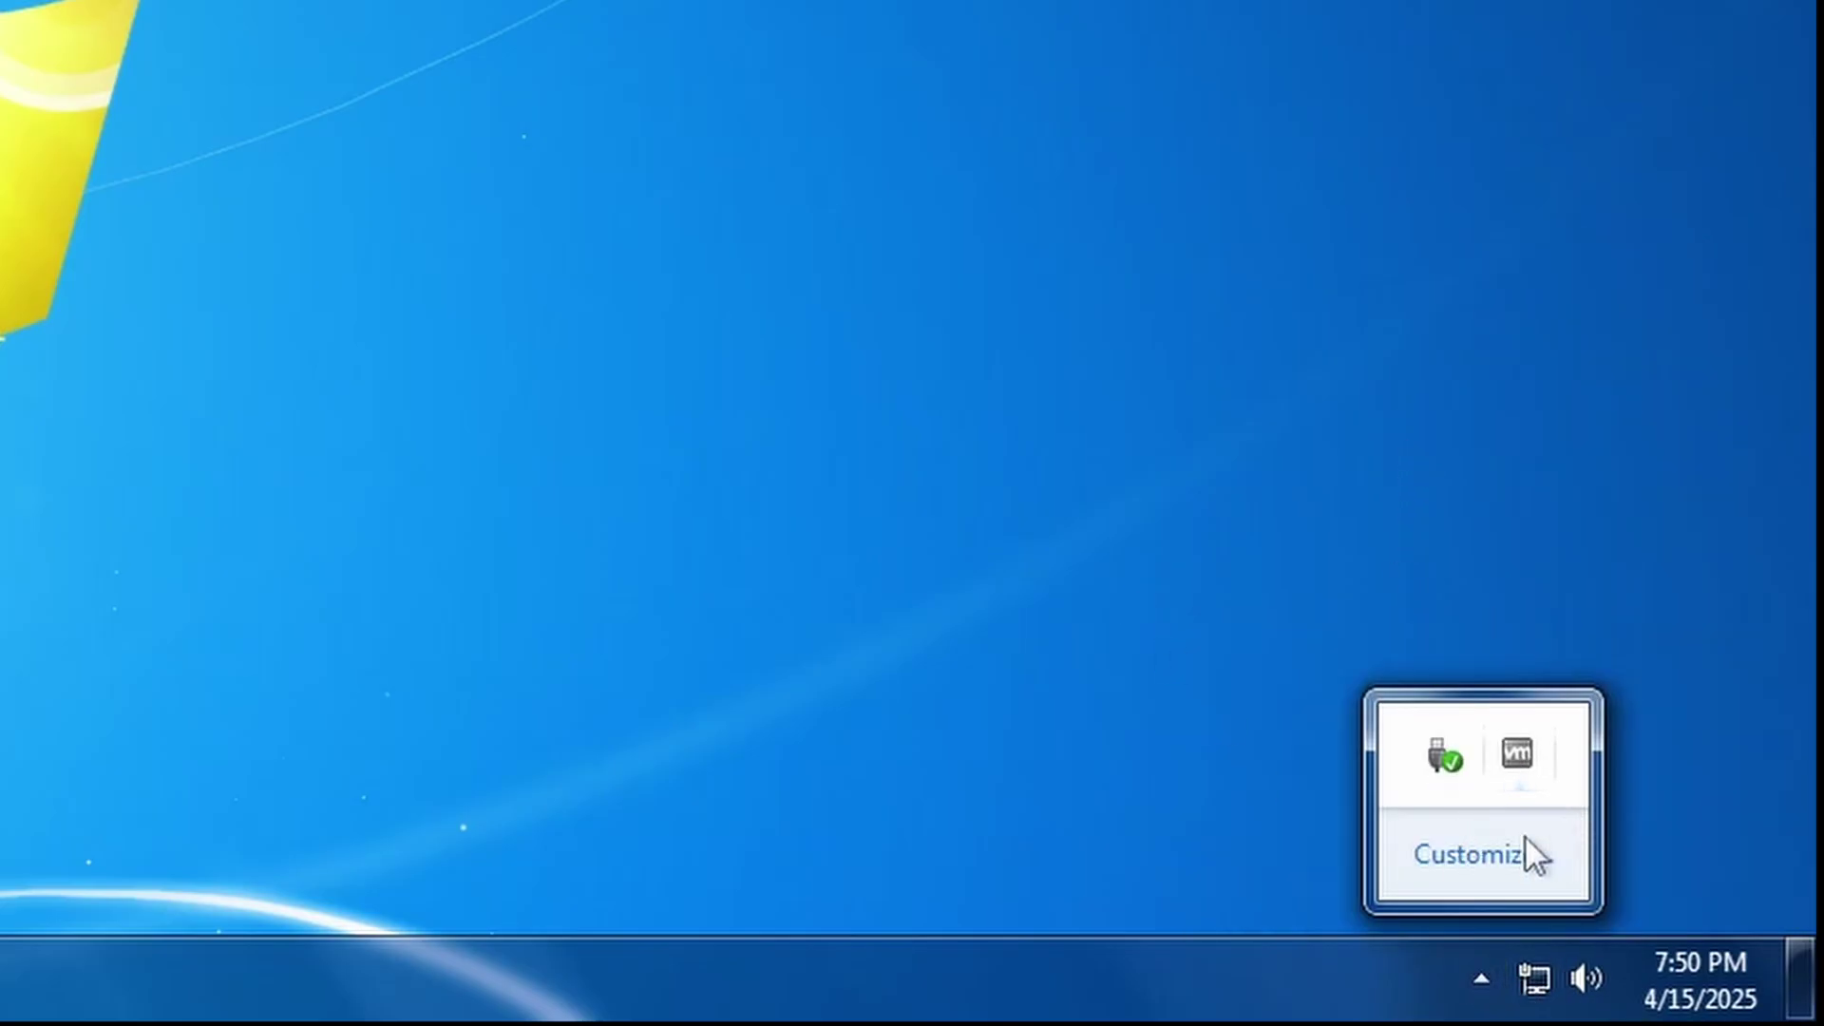
pyautogui.click(1327, 687)
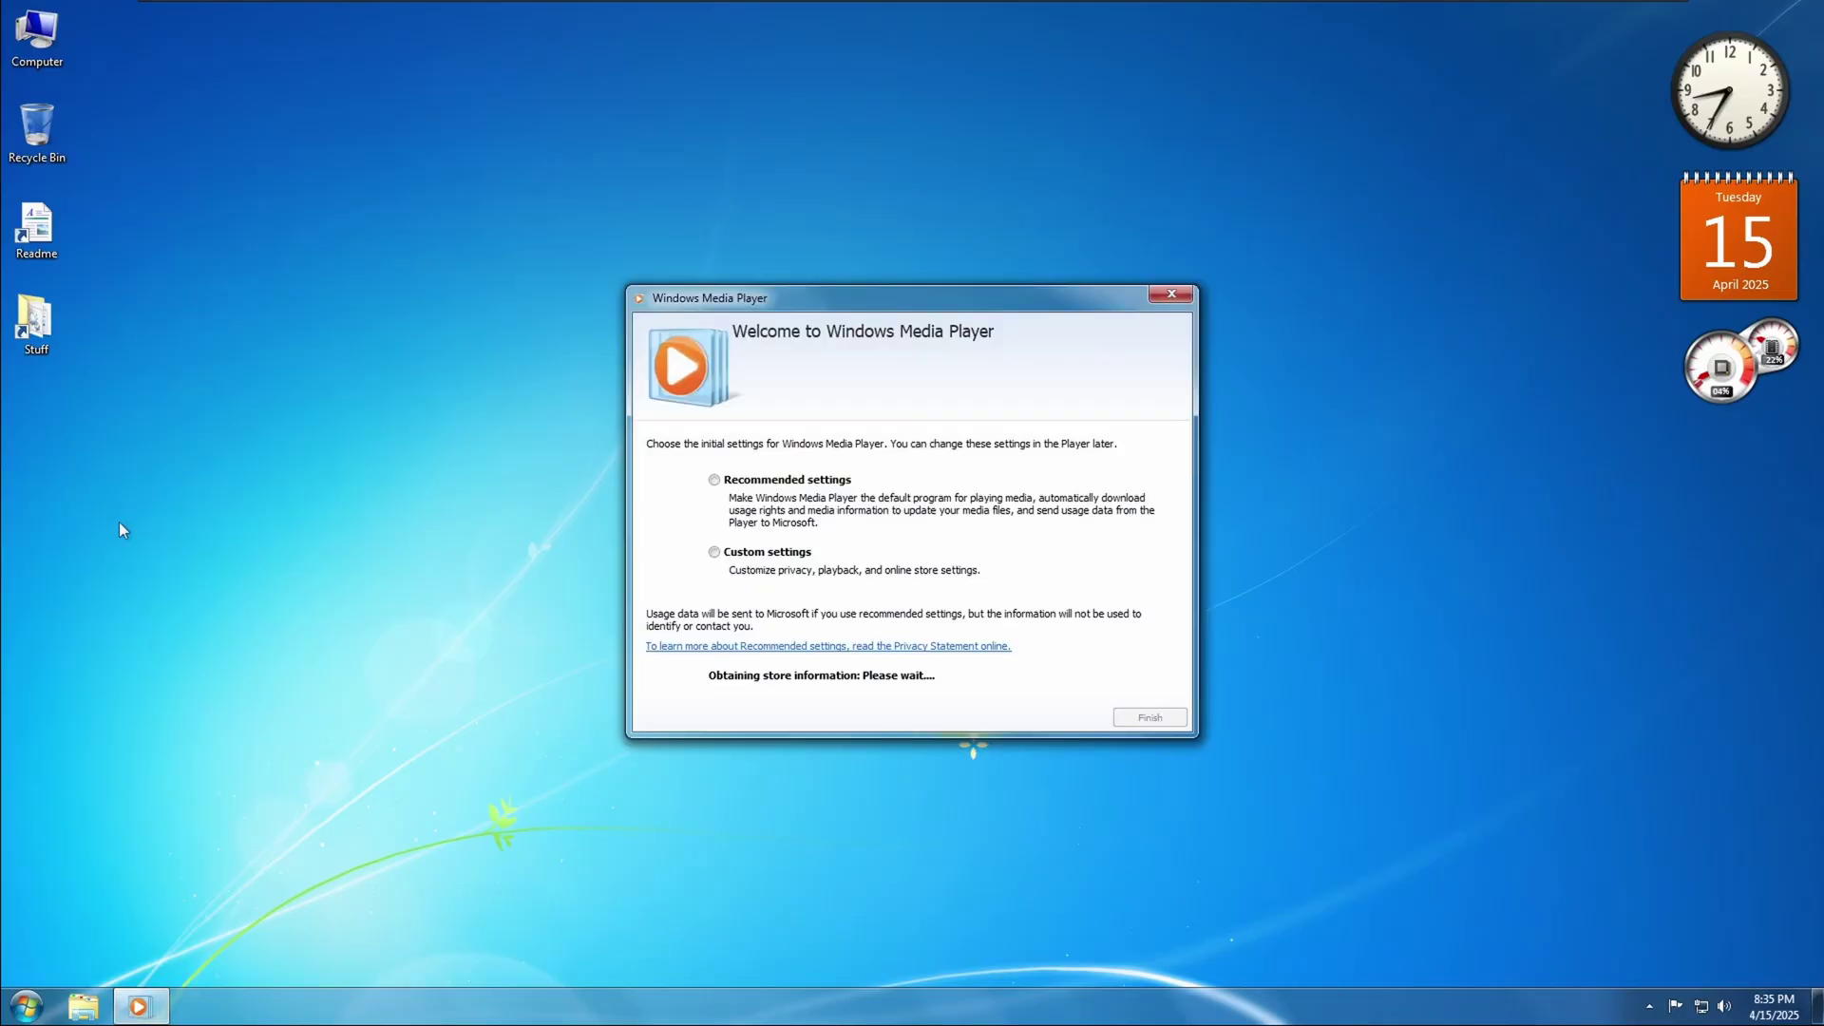
# Step: Complete the Windows Media Player setup with Recommended settings, view the music library's Genre list, and close the player
pyautogui.click(732, 484)
pyautogui.click(1150, 718)
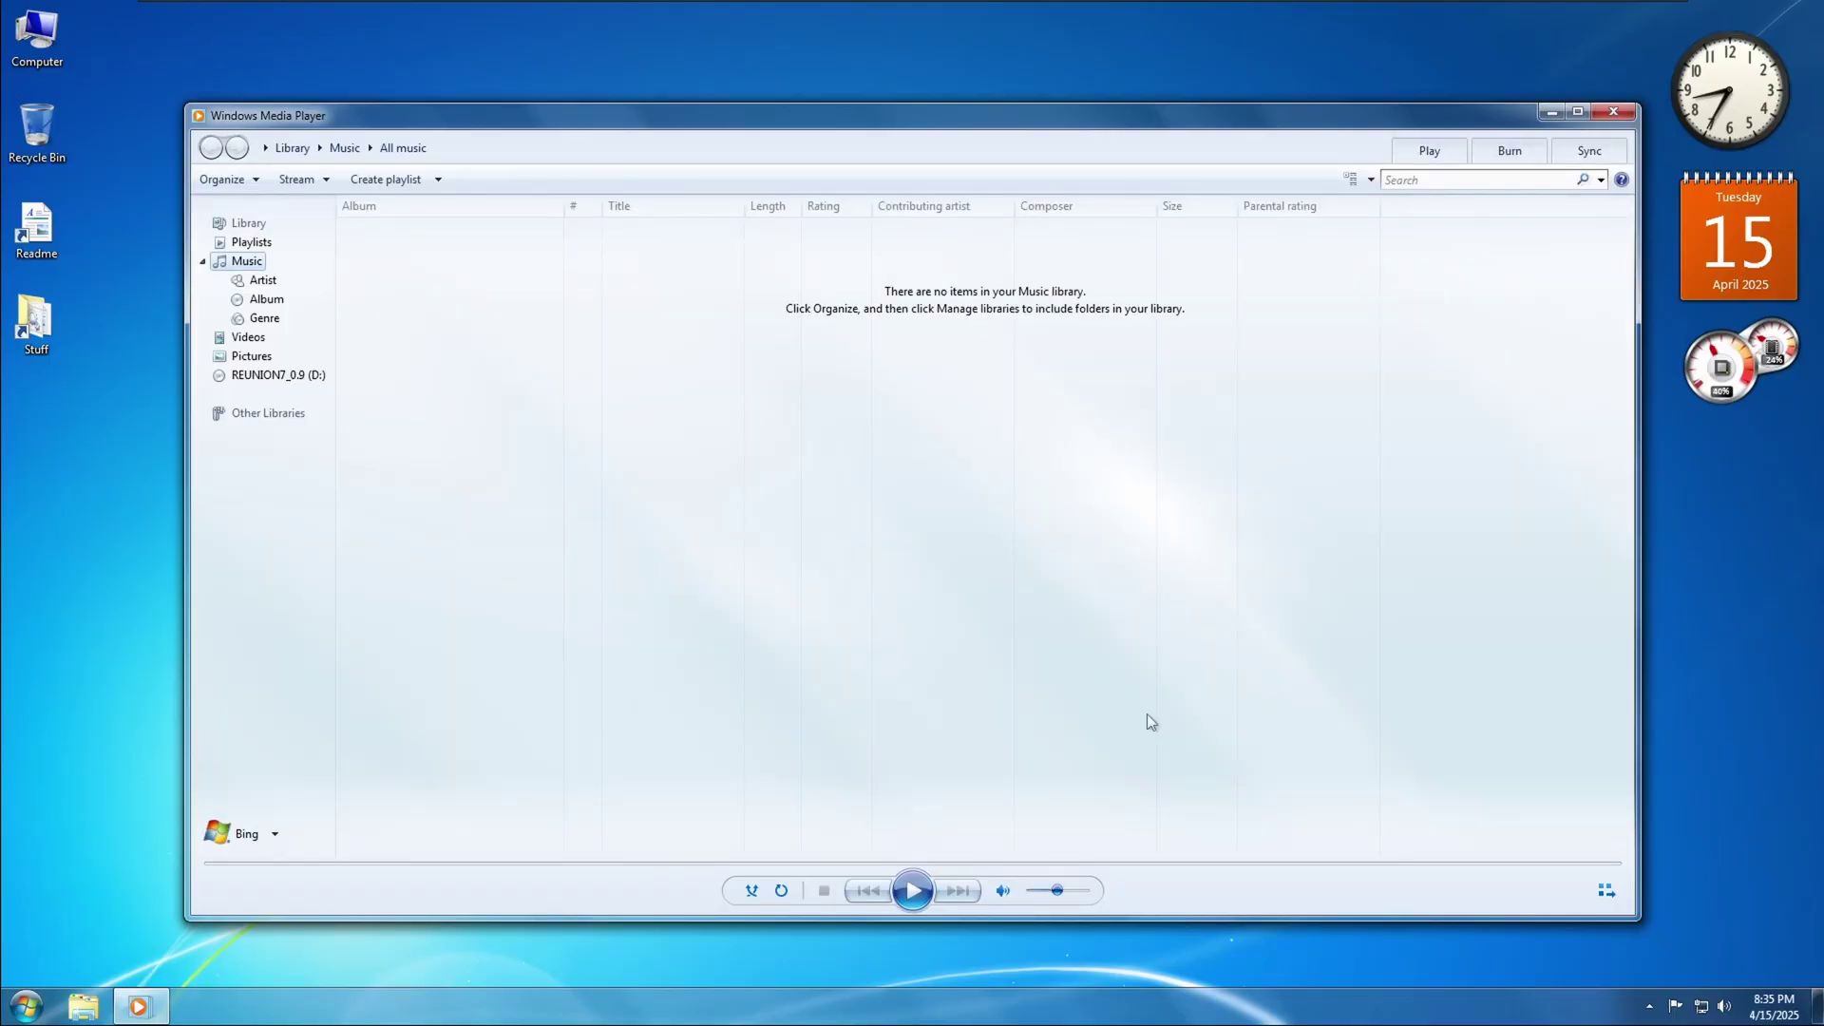
pyautogui.click(259, 318)
pyautogui.click(210, 148)
pyautogui.click(237, 150)
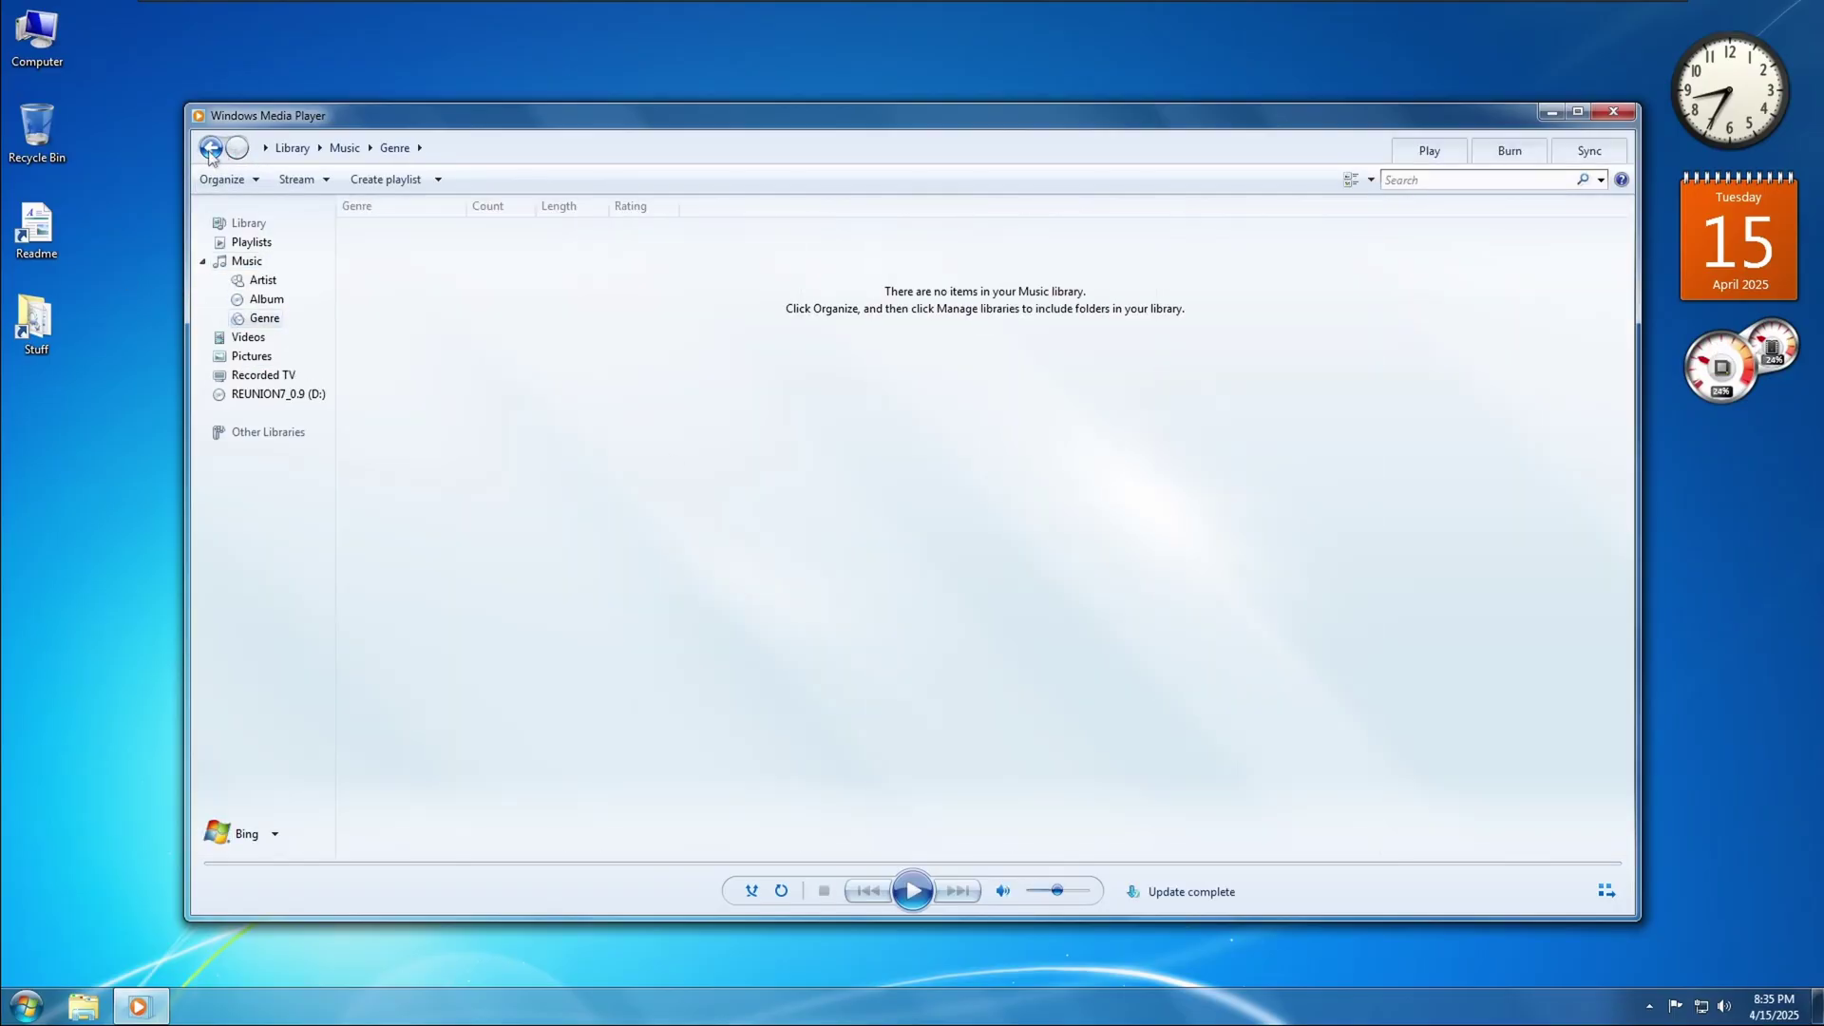
pyautogui.click(1600, 115)
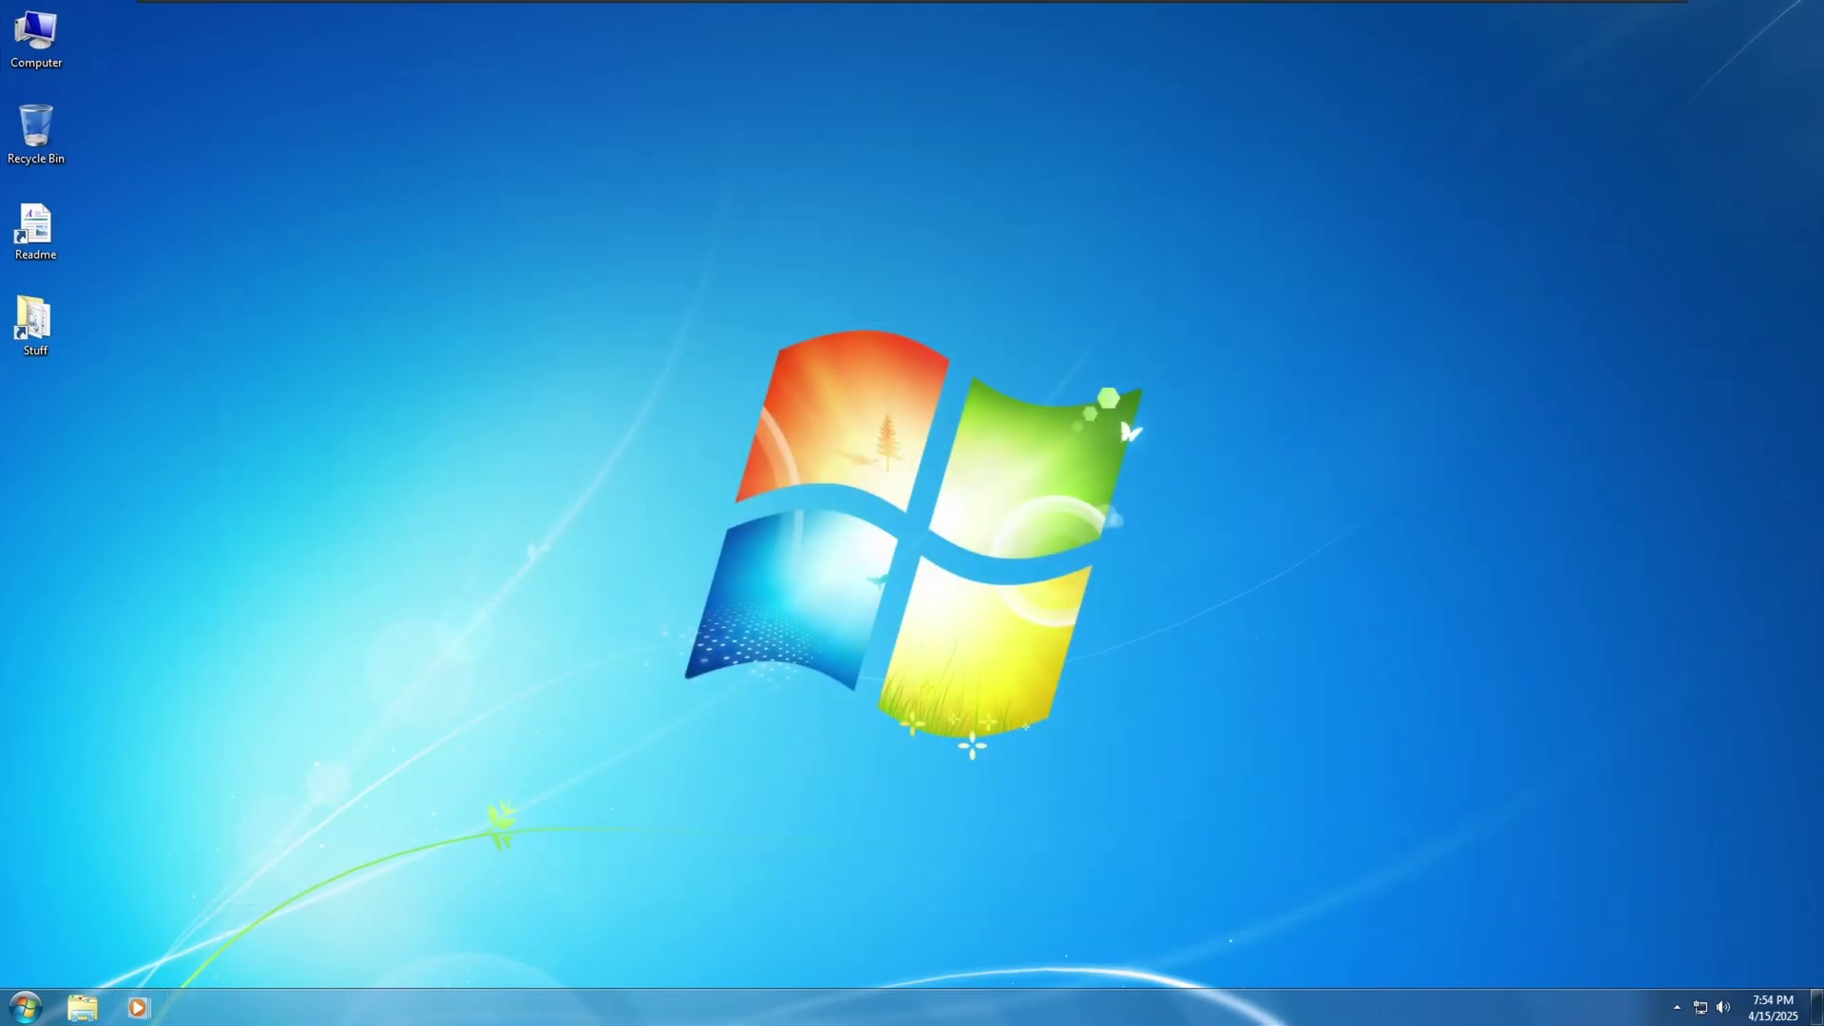
# Step: Add the Clock, Calendar and CPU Meter gadgets to the desktop and close the gadget gallery
pyautogui.rightClick(482, 179)
pyautogui.click(534, 359)
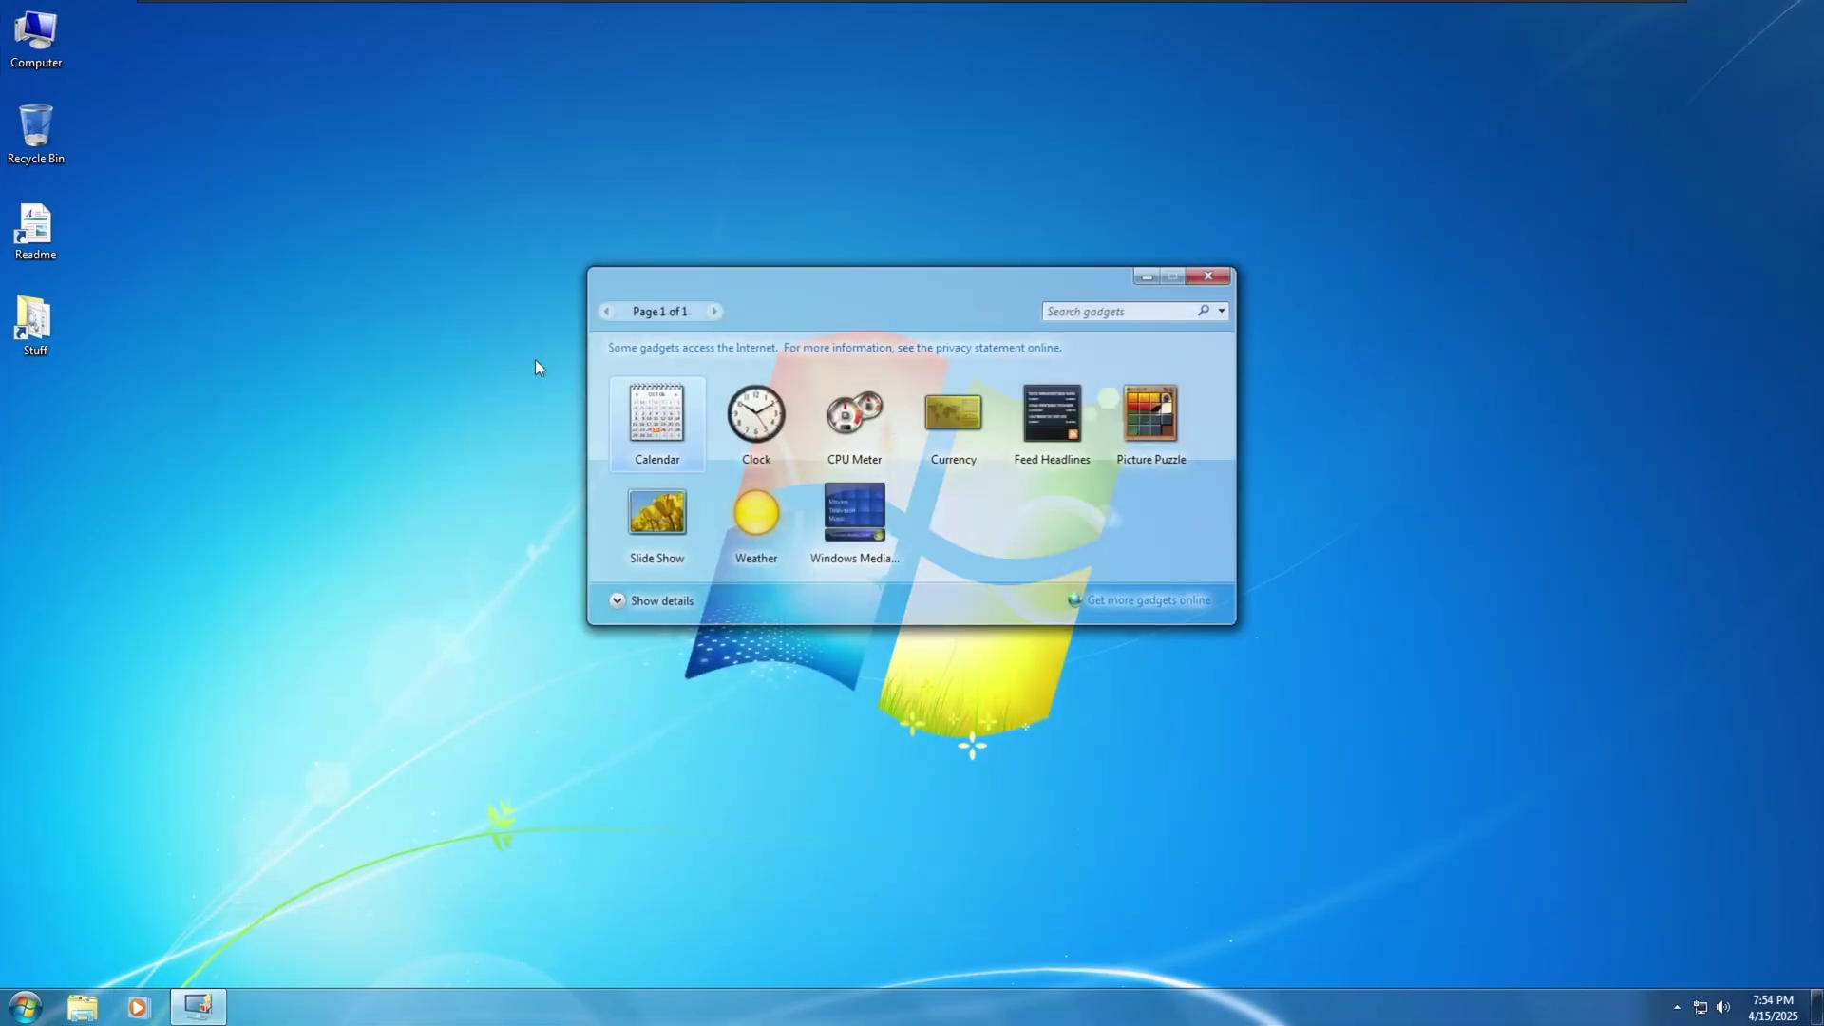
pyautogui.moveTo(858, 415); pyautogui.dragTo(1815, 381)
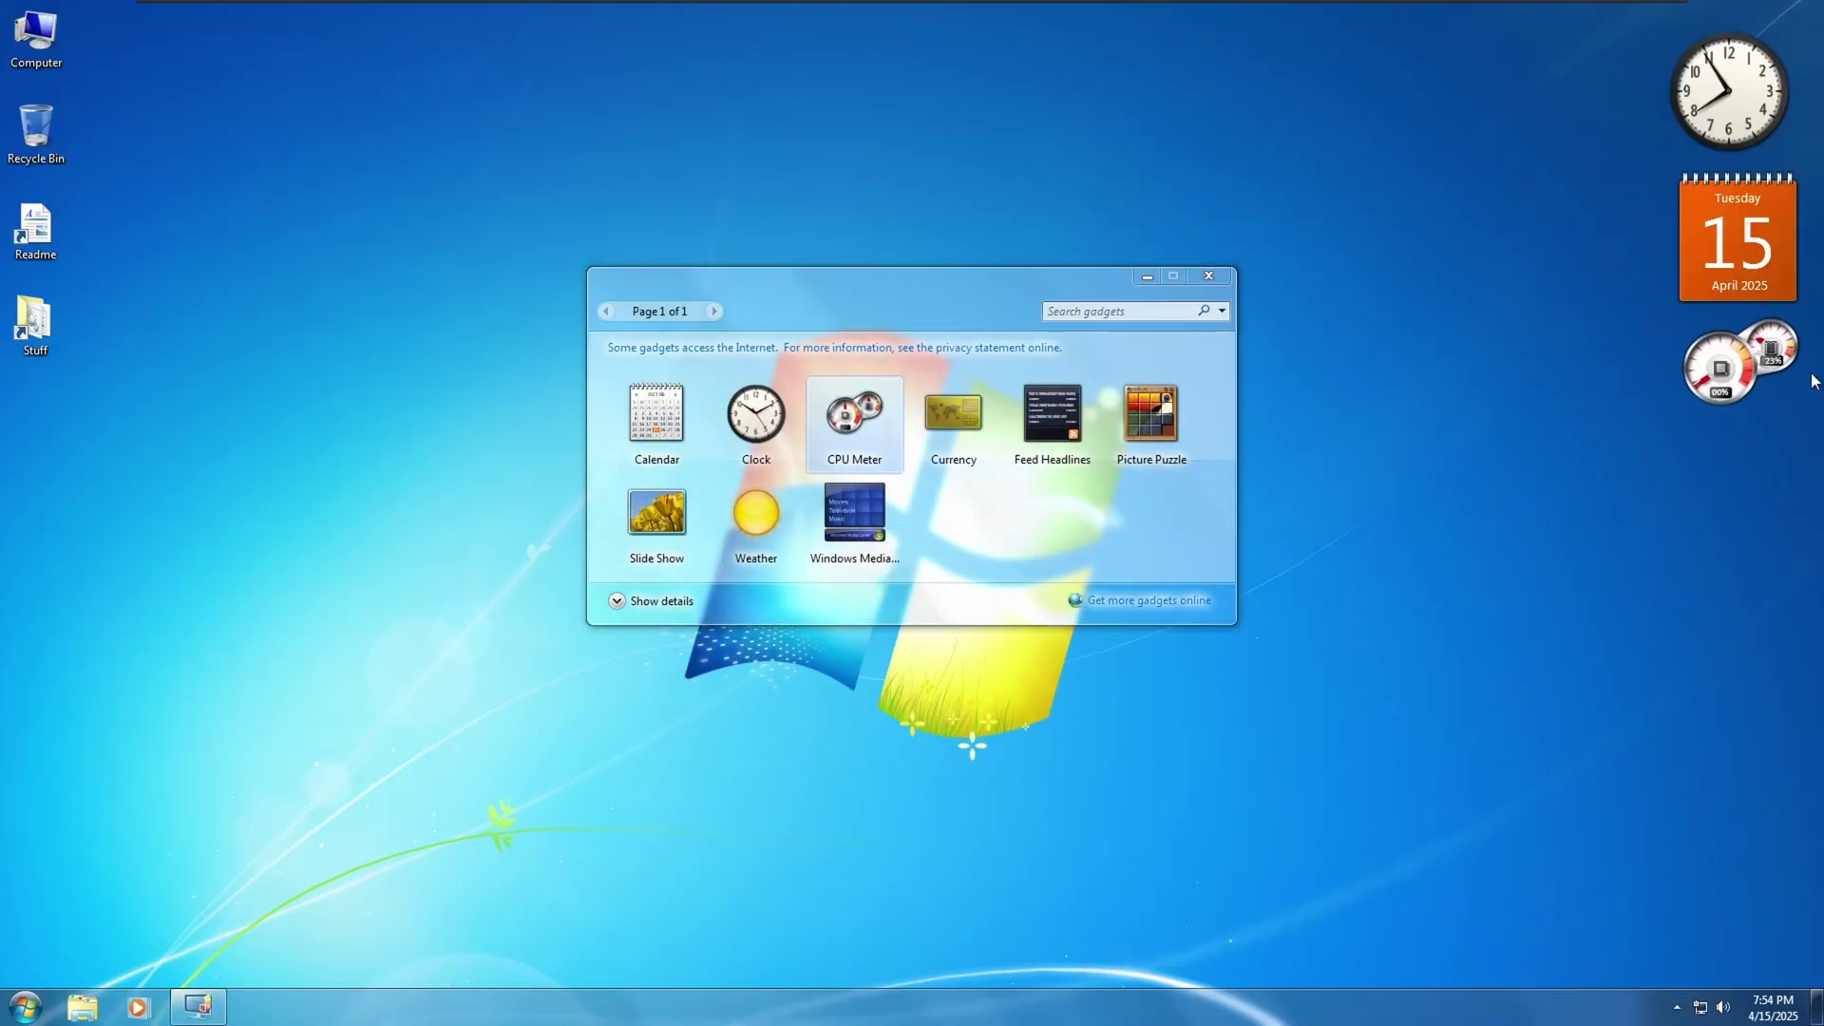
pyautogui.click(1209, 276)
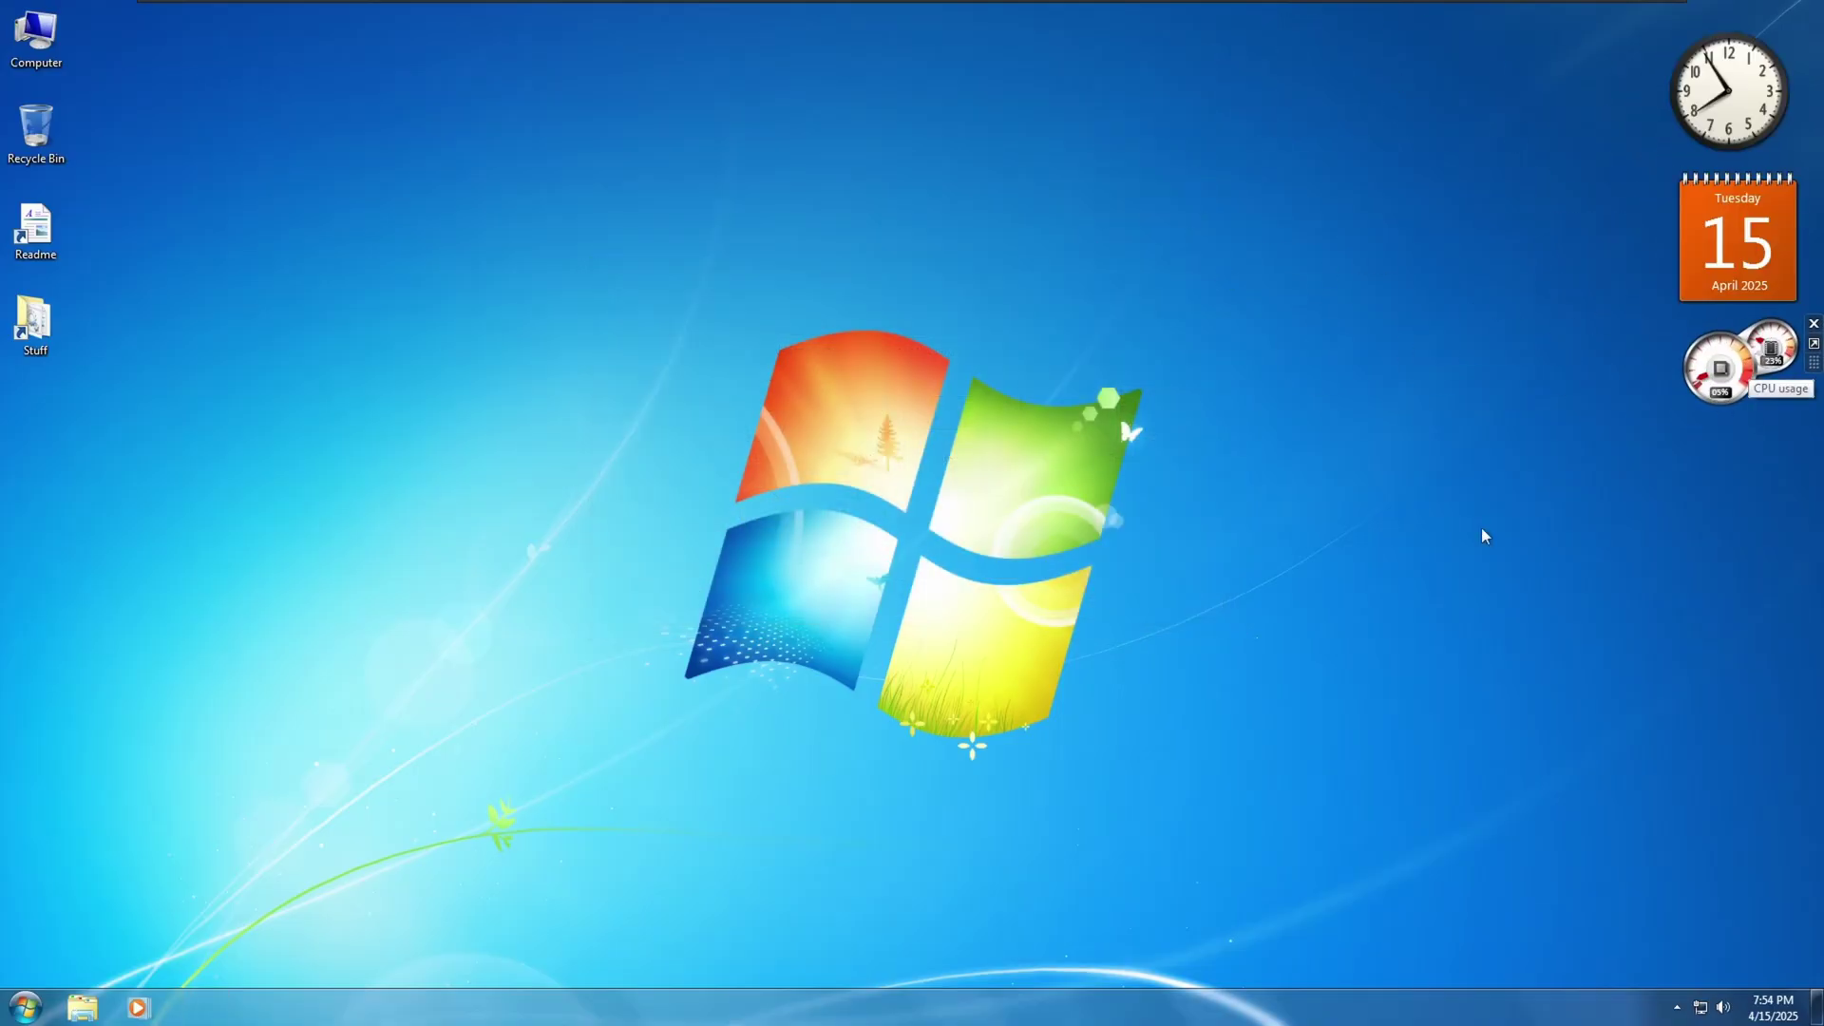
# Step: Open the Games folder and launch Purble Place
pyautogui.click(25, 1007)
pyautogui.click(338, 707)
pyautogui.click(853, 550)
pyautogui.click(1144, 640)
pyautogui.doubleClick(907, 532)
# Step: Start a Beginner game of tile matching in Purble Place, turn over two tiles, and quit the game
pyautogui.click(665, 523)
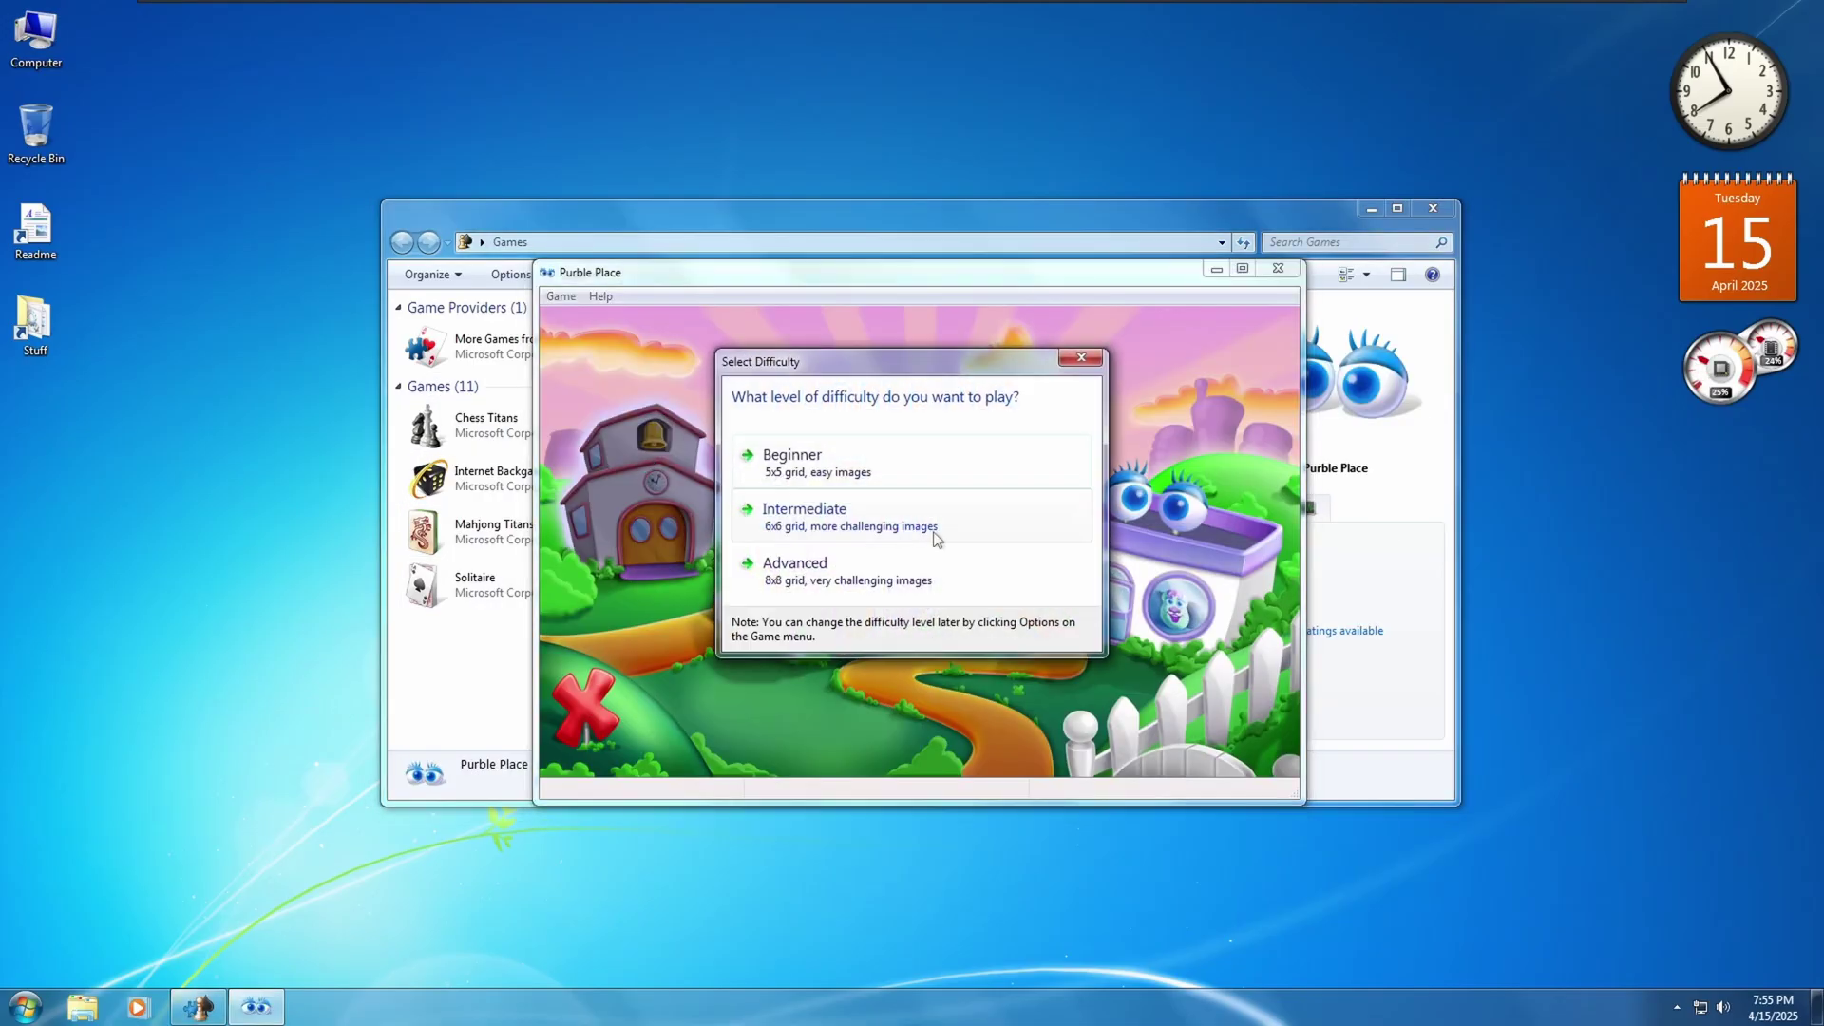
pyautogui.click(919, 531)
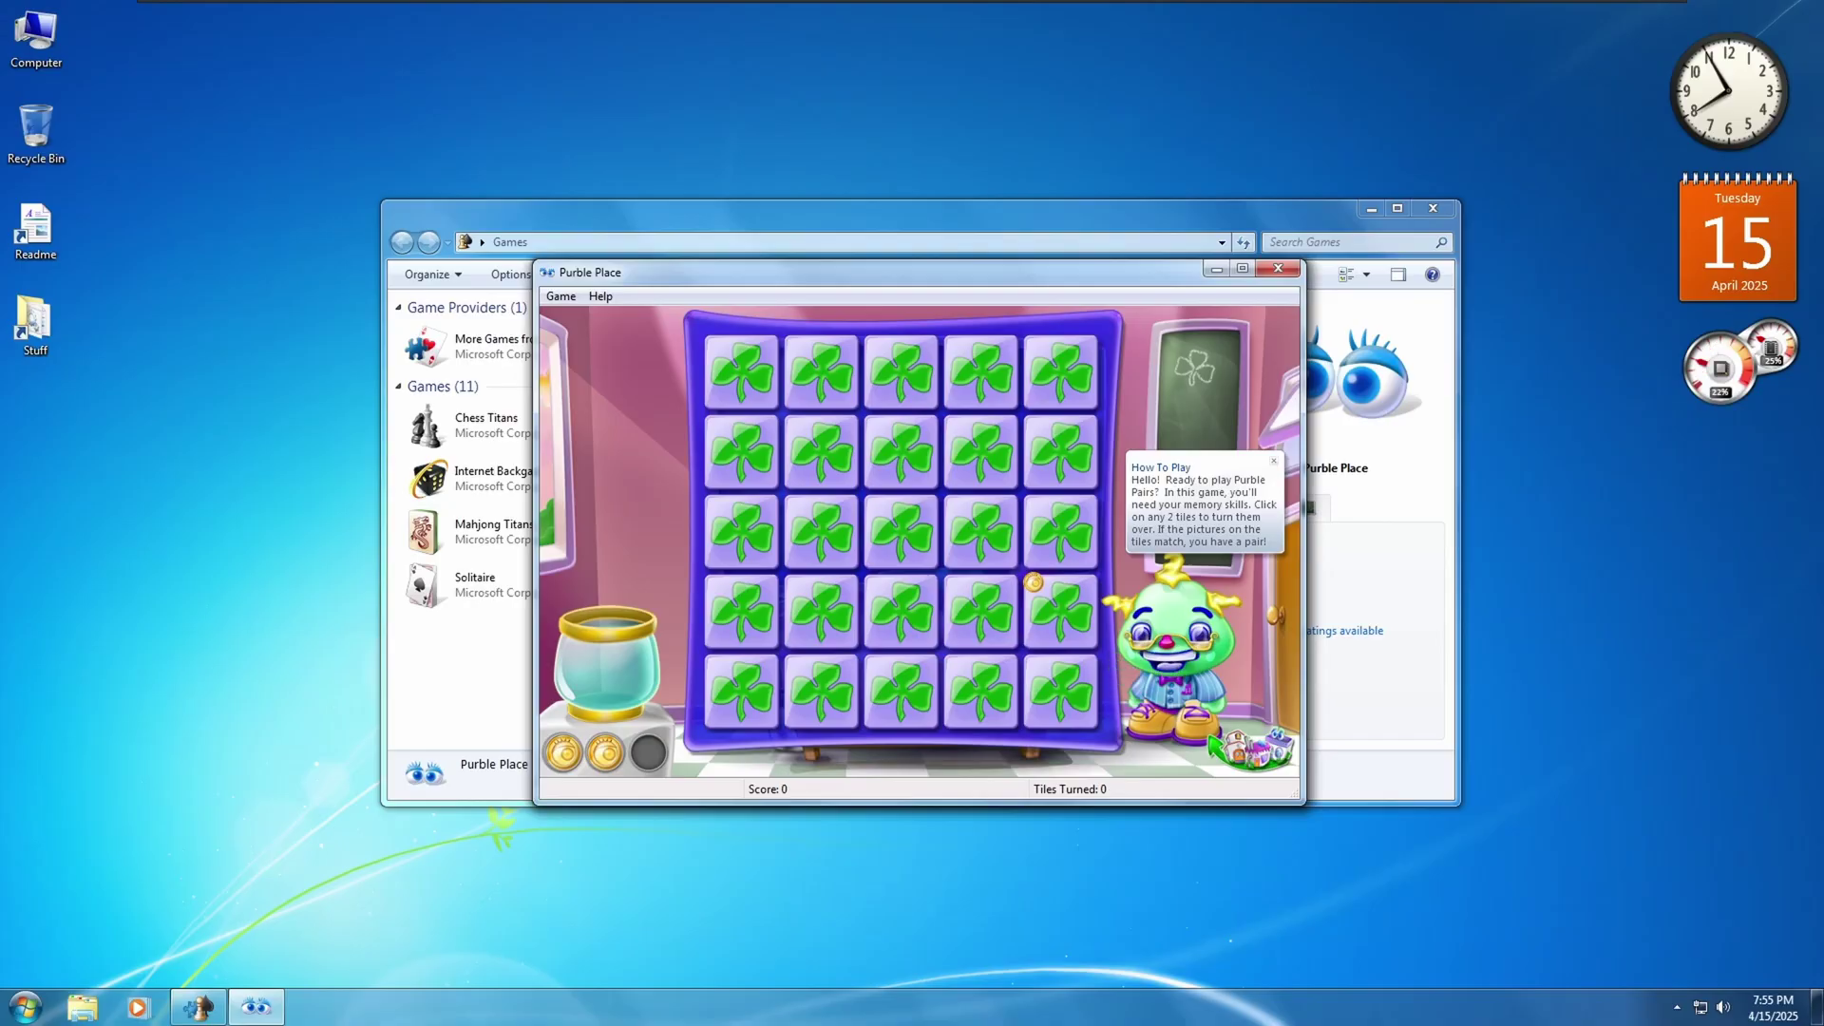
pyautogui.click(742, 373)
pyautogui.click(822, 373)
pyautogui.click(1278, 269)
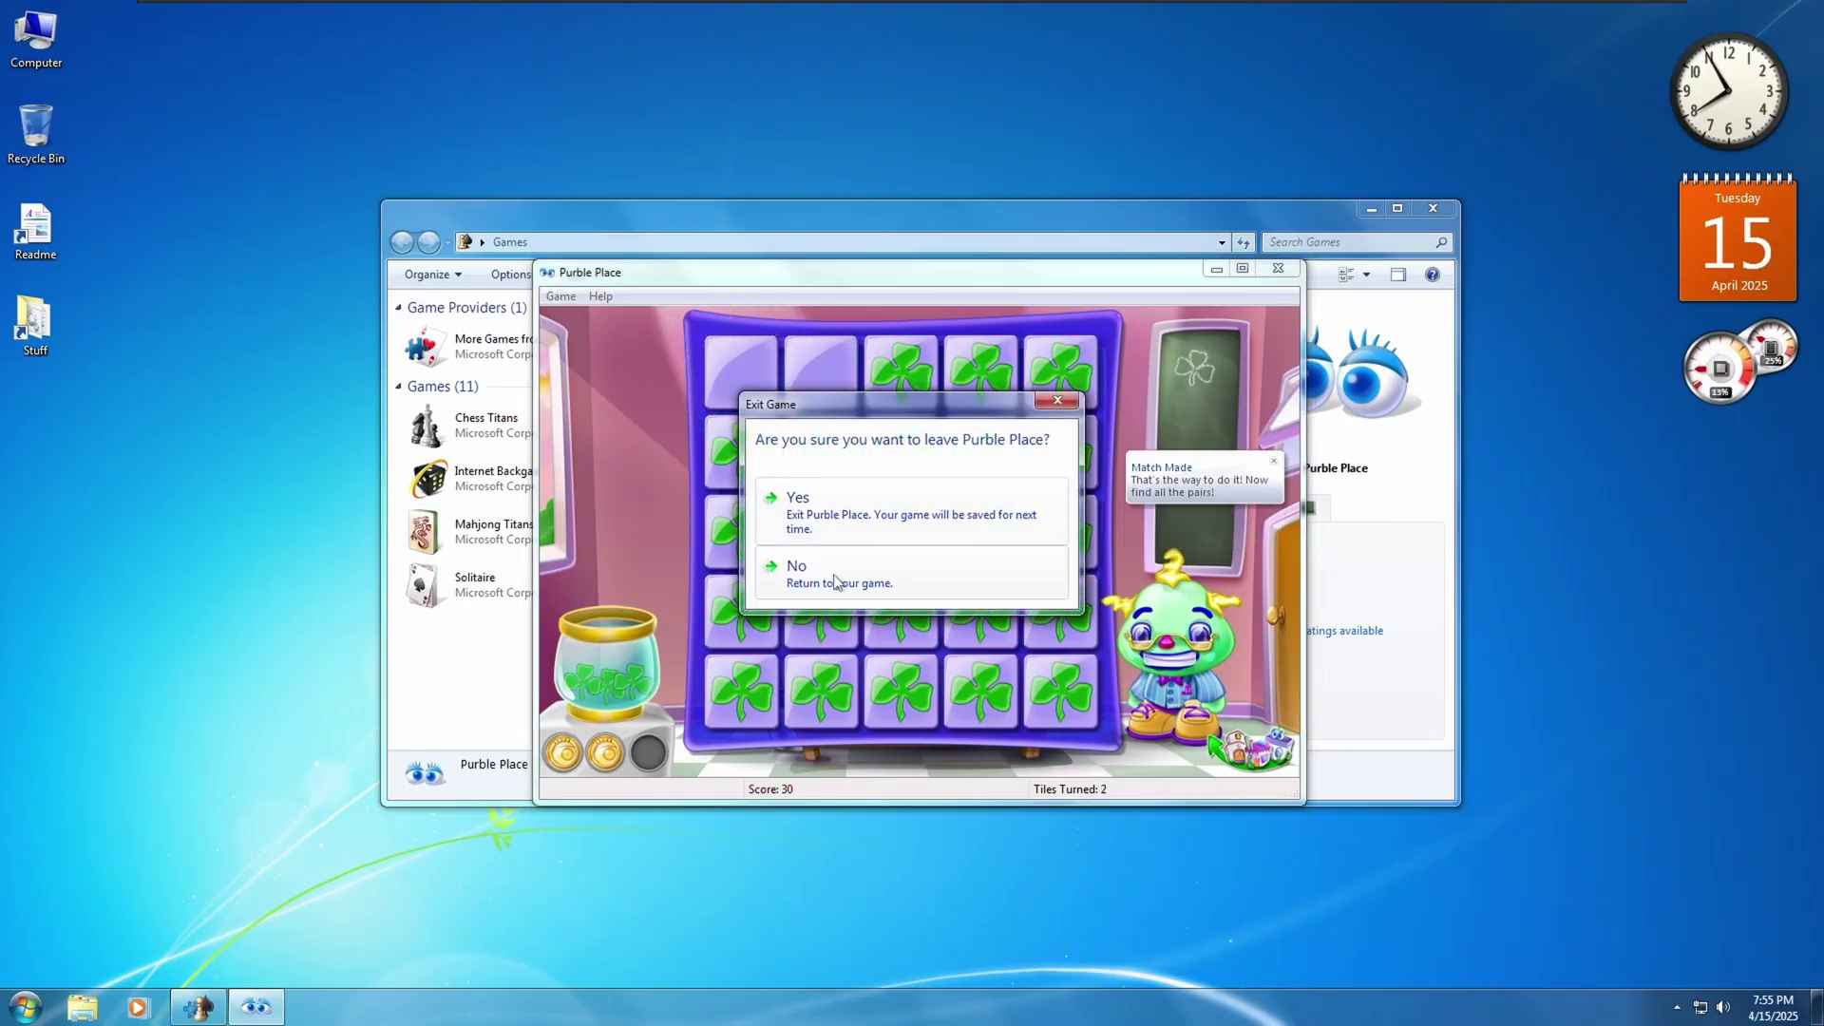
pyautogui.click(798, 513)
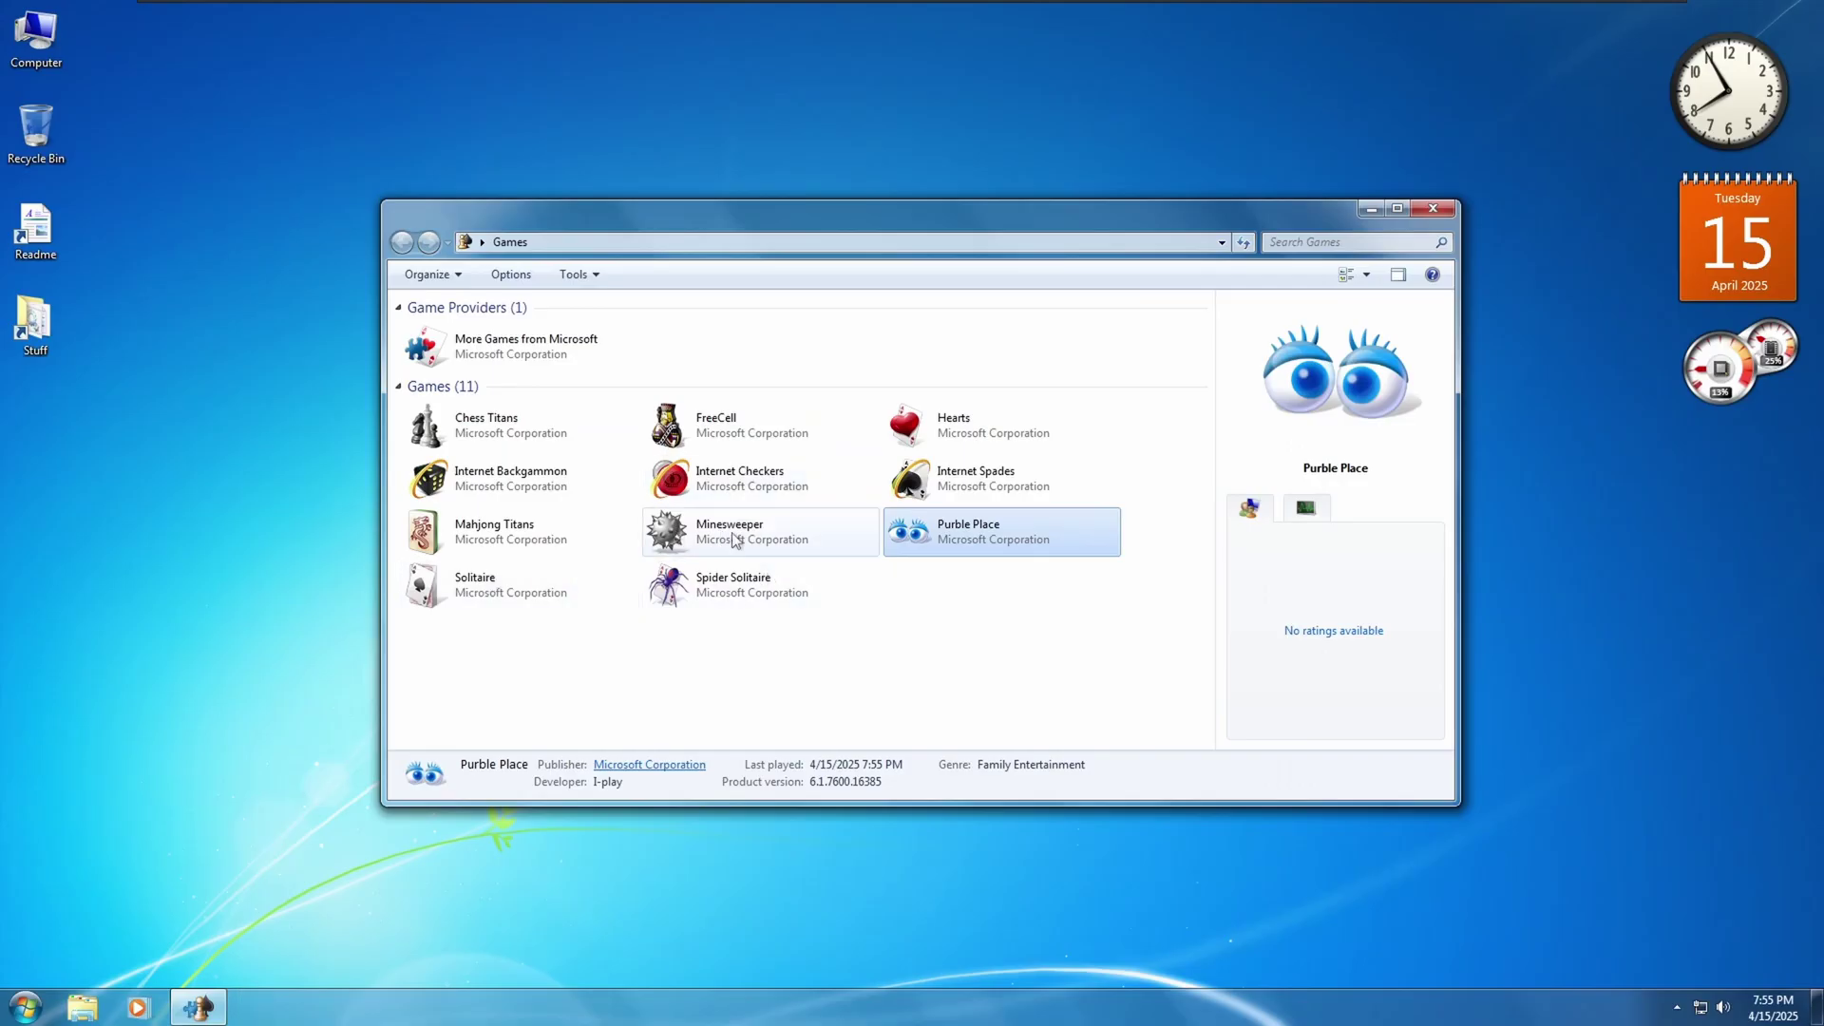
# Step: Play a short Beginner game of Minesweeper, and close it together with the Games window
pyautogui.doubleClick(729, 544)
pyautogui.click(884, 442)
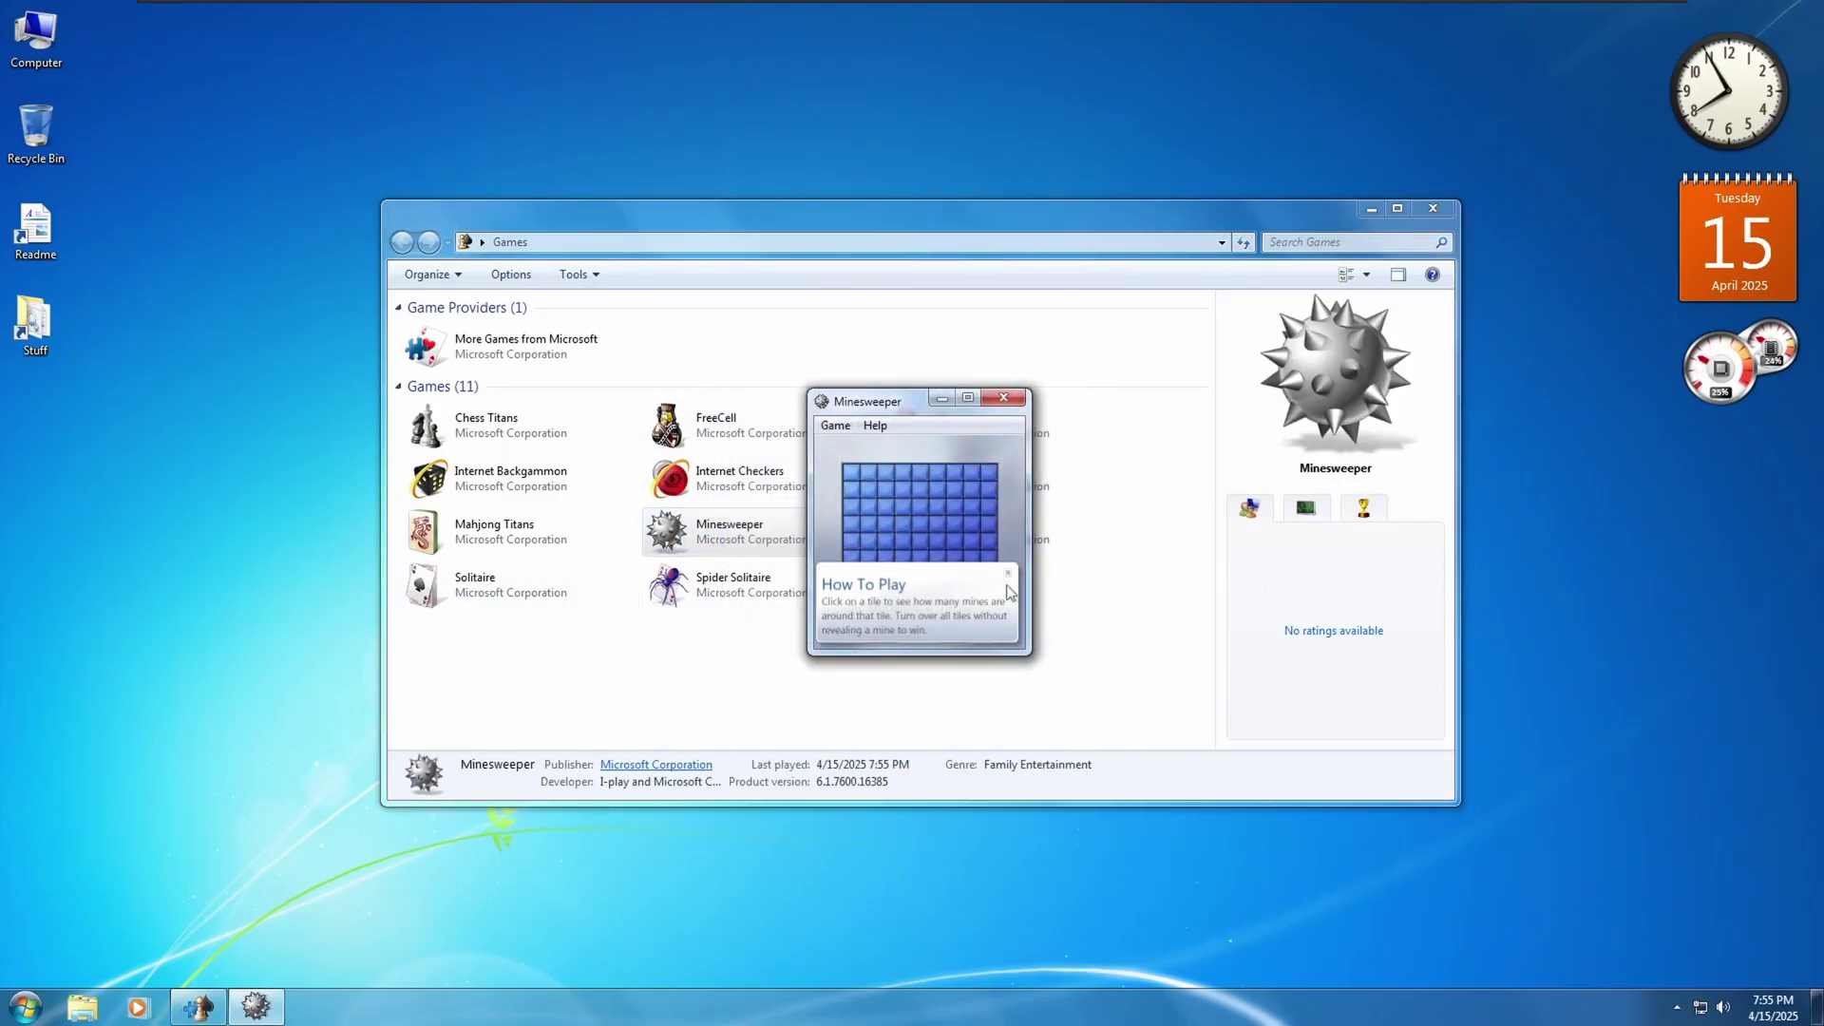
pyautogui.click(1009, 555)
pyautogui.click(973, 490)
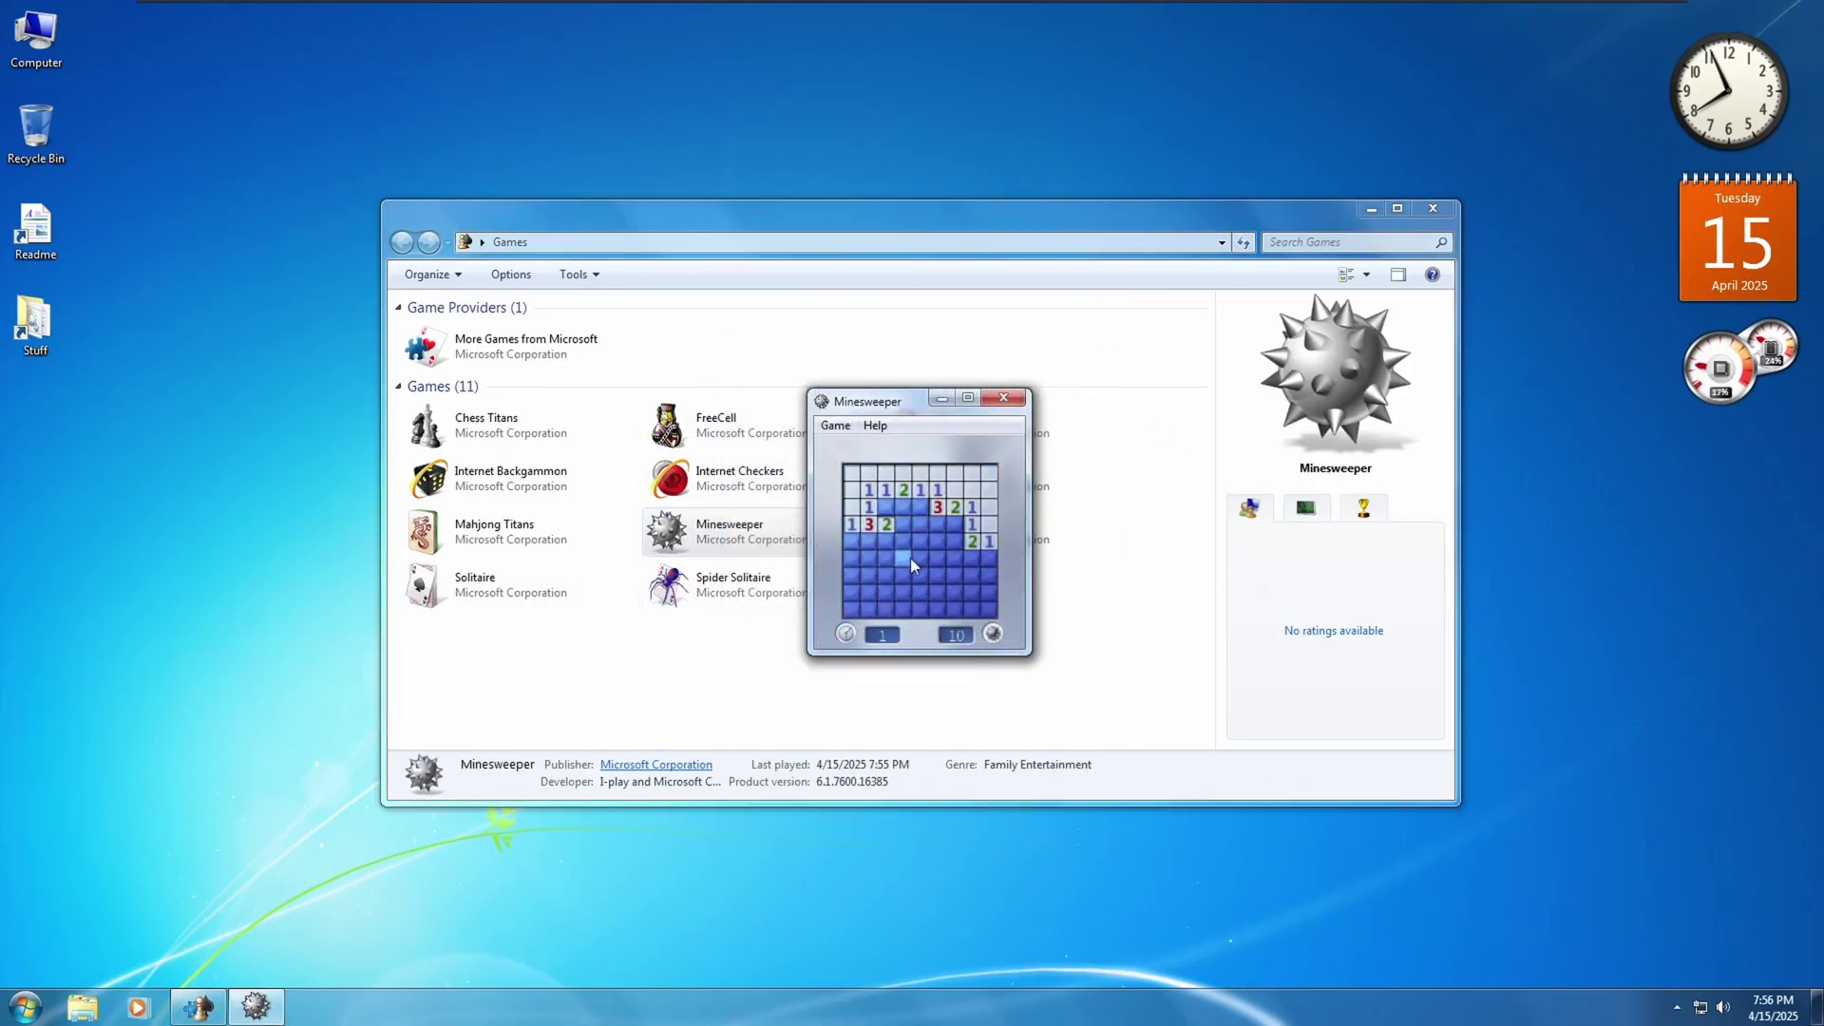
pyautogui.click(886, 507)
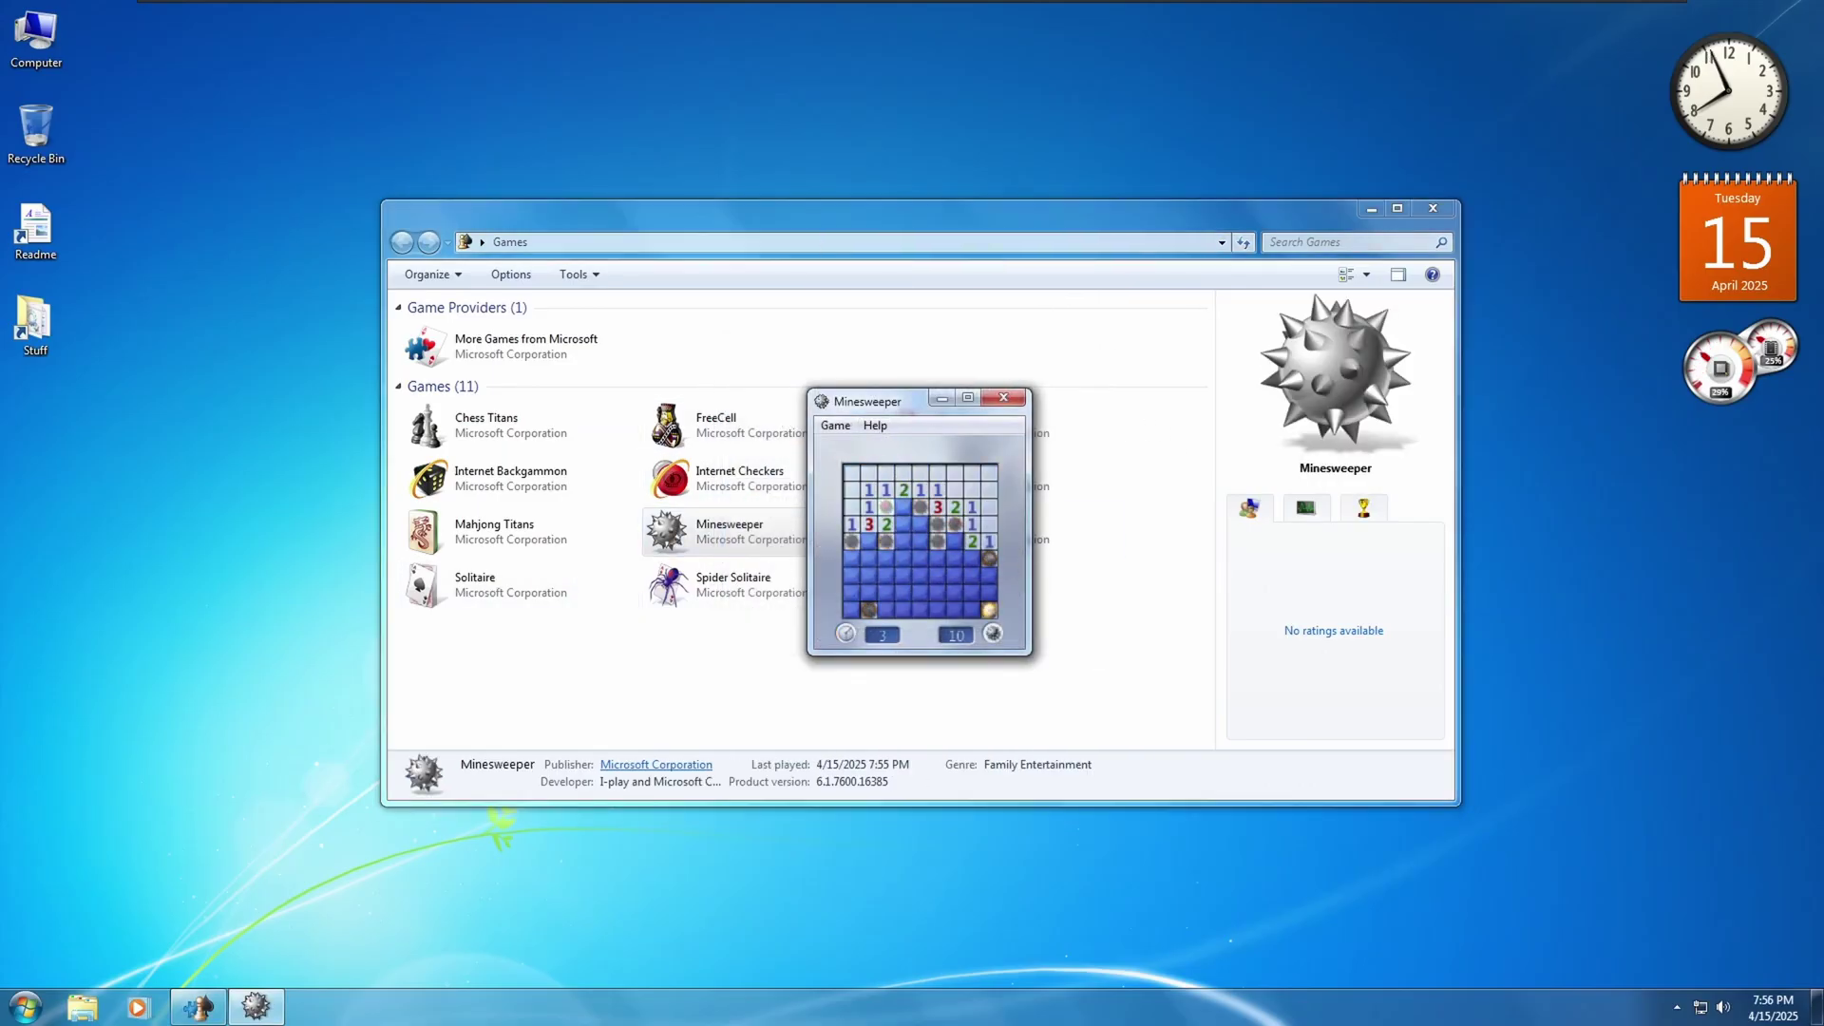
pyautogui.click(795, 600)
pyautogui.click(1433, 208)
# Step: Open Paint, dismiss the Software Licensing notice, and draw a smiley face with a curved mouth and two vertical eye strokes
pyautogui.click(26, 1008)
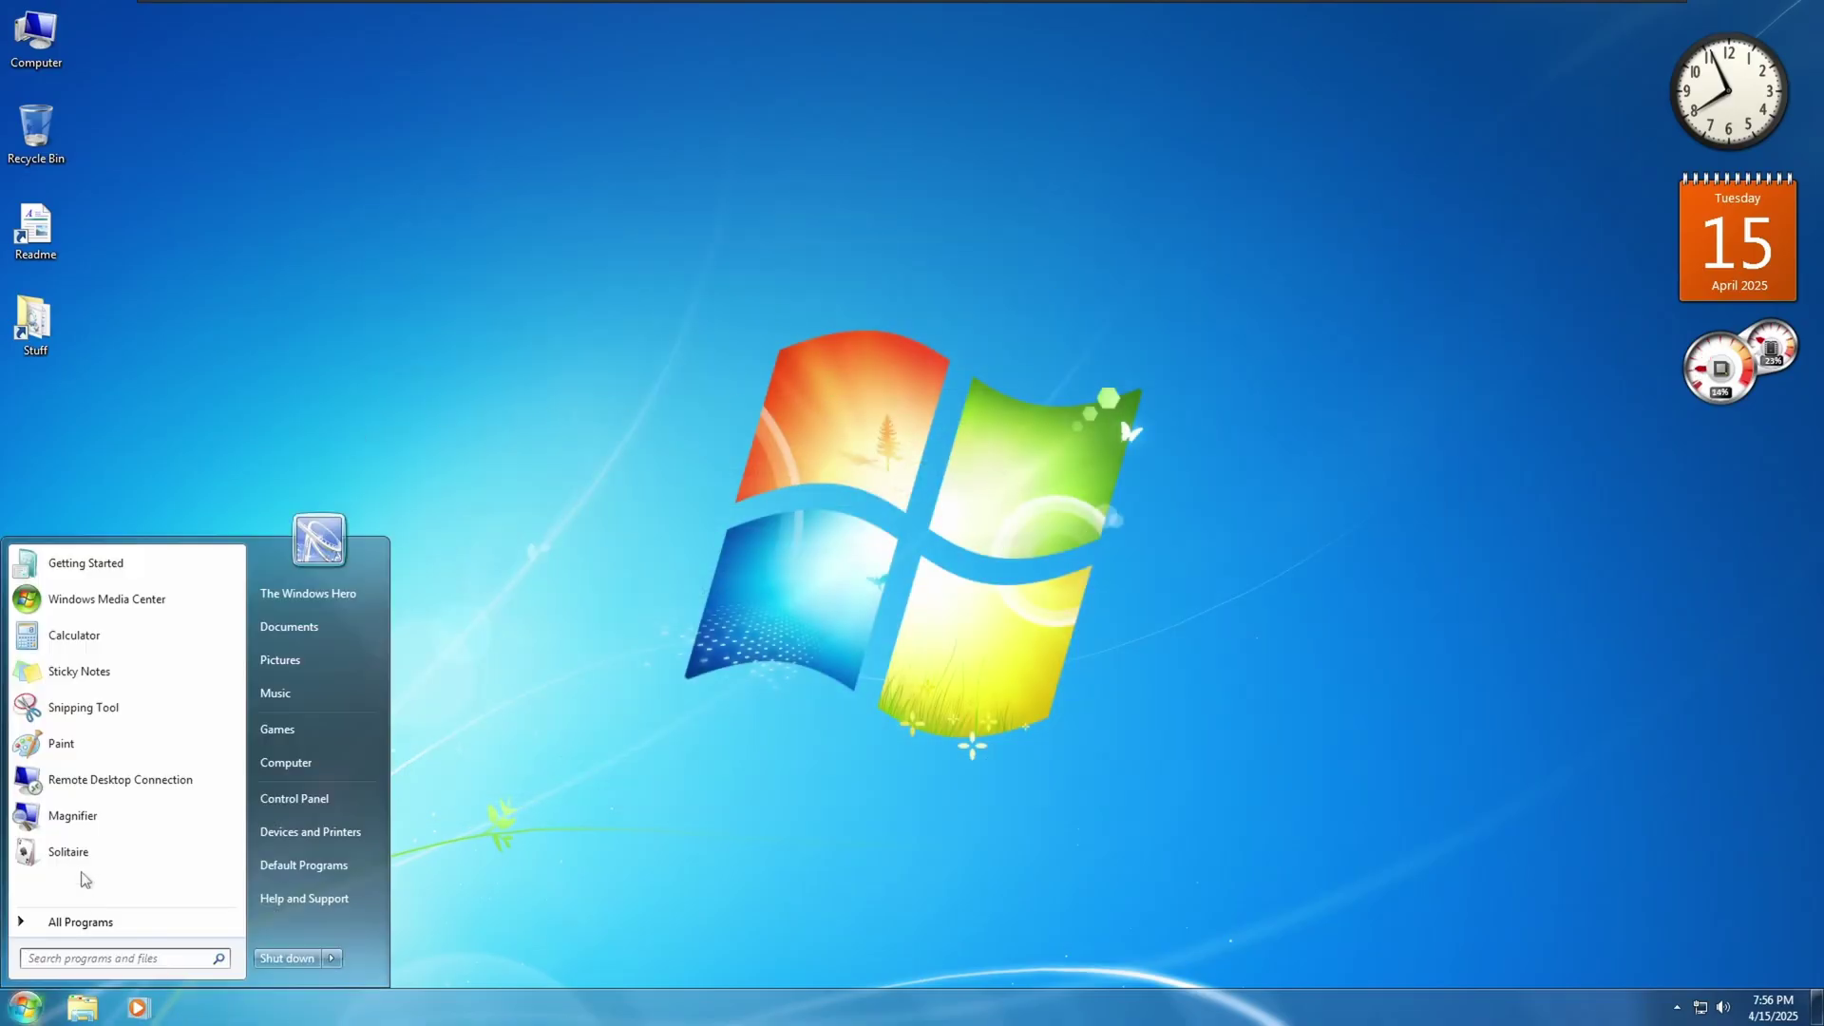
pyautogui.click(61, 743)
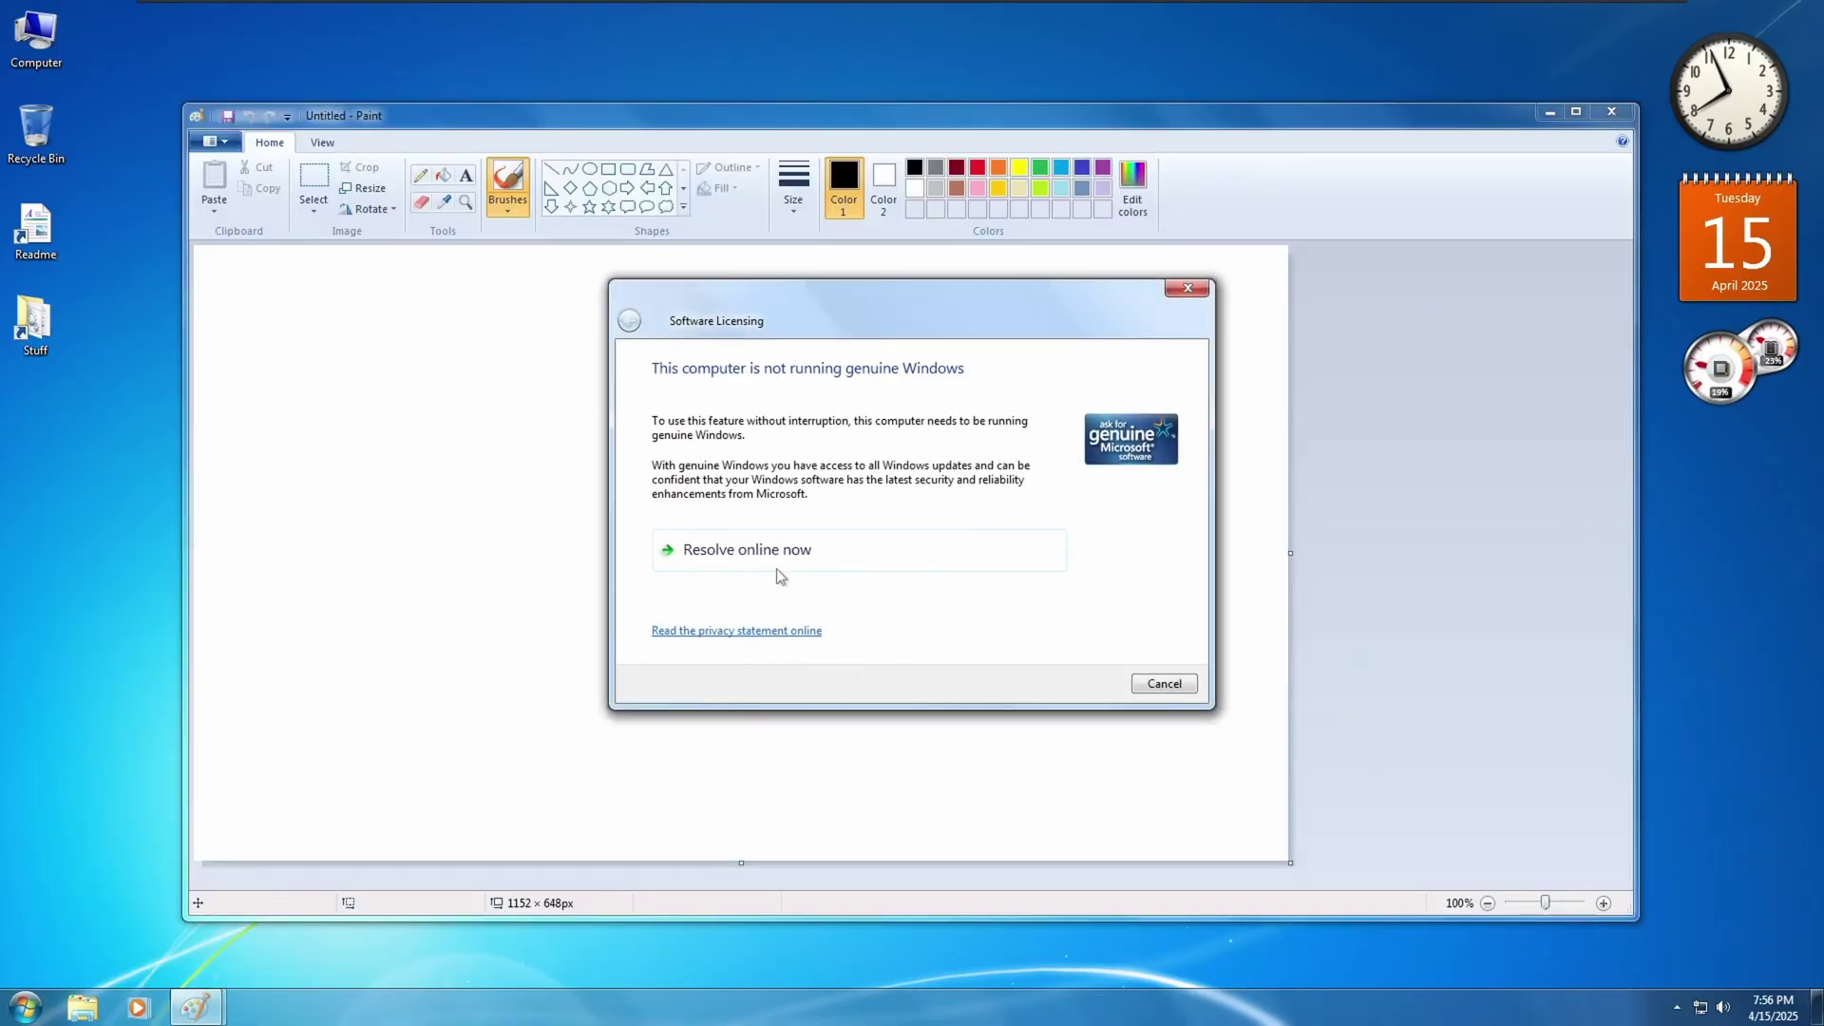
pyautogui.click(1188, 287)
pyautogui.moveTo(371, 549); pyautogui.dragTo(770, 440)
pyautogui.moveTo(483, 300); pyautogui.dragTo(489, 451)
pyautogui.moveTo(581, 305); pyautogui.dragTo(599, 509)
# Step: Check Paint's about information and quit Paint without saving the drawing
pyautogui.hotkey('alt', 'F4')
pyautogui.click(1025, 524)
pyautogui.click(215, 142)
pyautogui.click(271, 559)
pyautogui.click(1079, 678)
pyautogui.click(1612, 112)
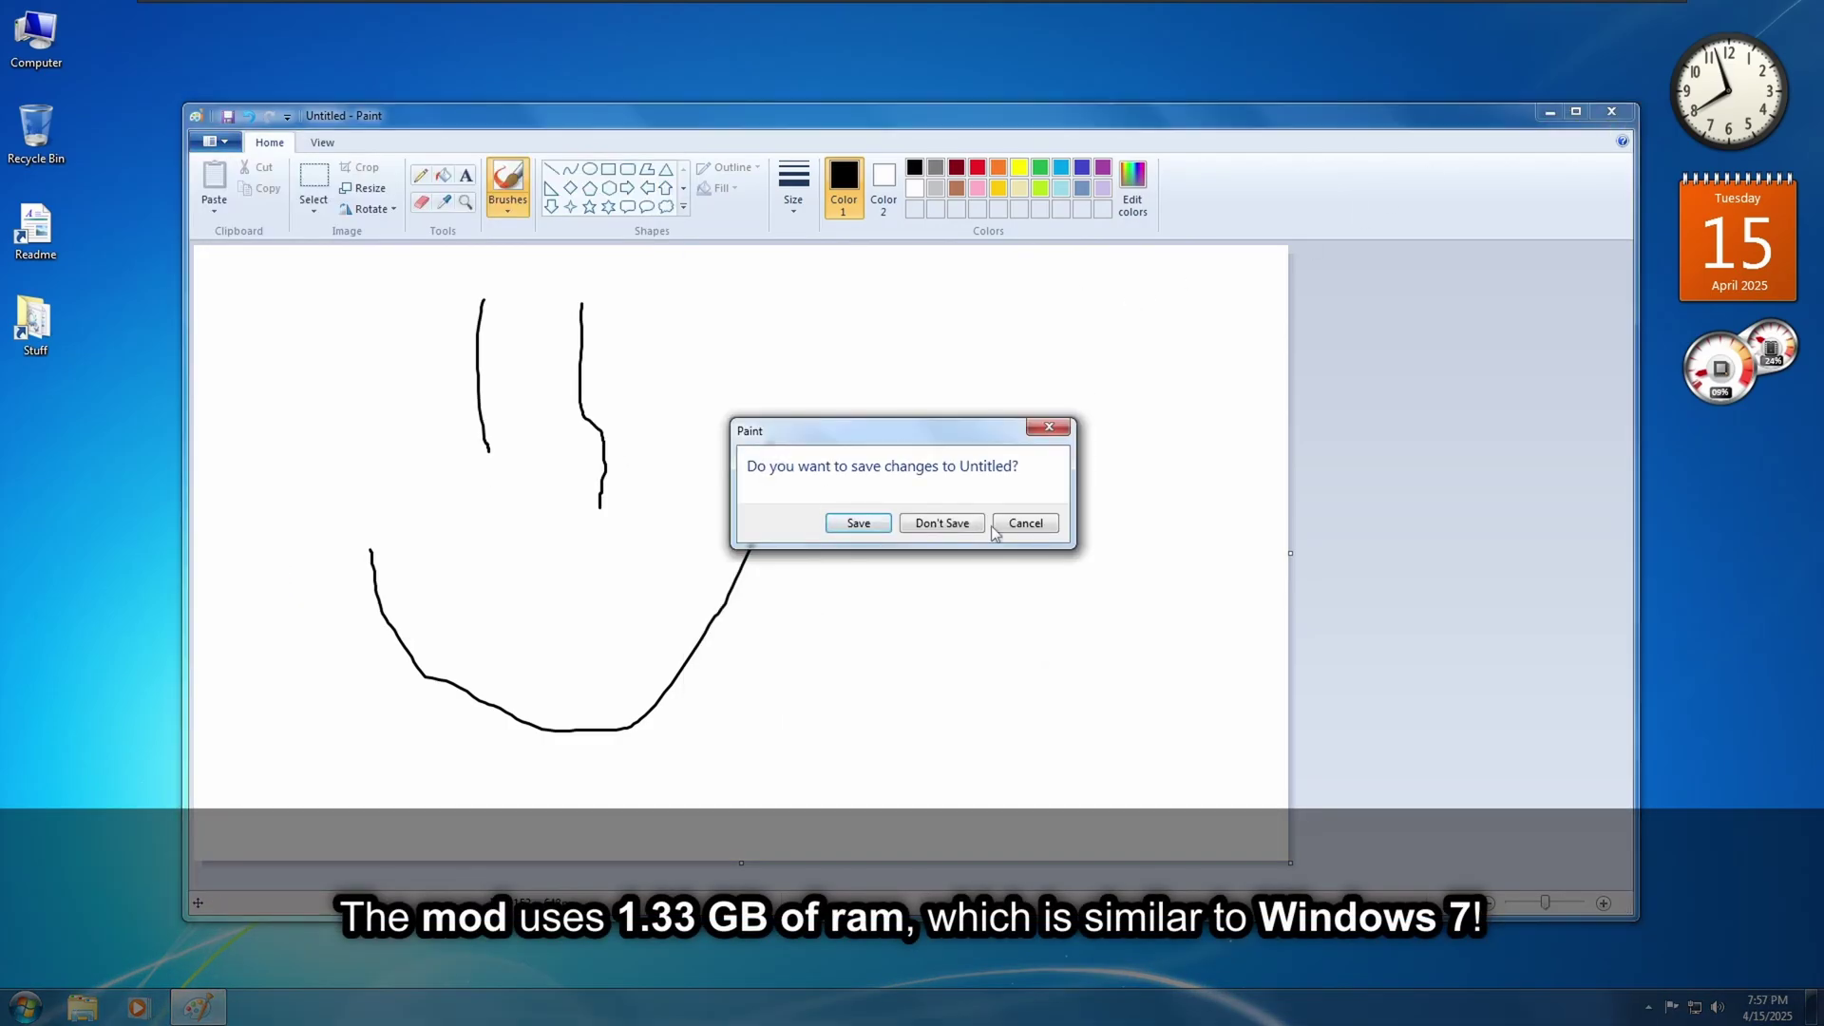
pyautogui.click(973, 526)
# Step: Capture a snip around the wallpaper's Windows logo with Snipping Tool and draw a simple face on it
pyautogui.click(25, 1008)
pyautogui.click(80, 710)
pyautogui.moveTo(675, 343); pyautogui.dragTo(1181, 715)
pyautogui.moveTo(822, 475); pyautogui.dragTo(1042, 439)
pyautogui.moveTo(903, 340); pyautogui.dragTo(909, 432)
pyautogui.moveTo(982, 341); pyautogui.dragTo(974, 449)
# Step: Look through the Snipping Tool's commands and close it without saving the snip
pyautogui.click(873, 231)
pyautogui.click(902, 378)
pyautogui.click(707, 203)
pyautogui.click(738, 245)
pyautogui.click(1028, 628)
pyautogui.click(1263, 176)
pyautogui.click(988, 526)
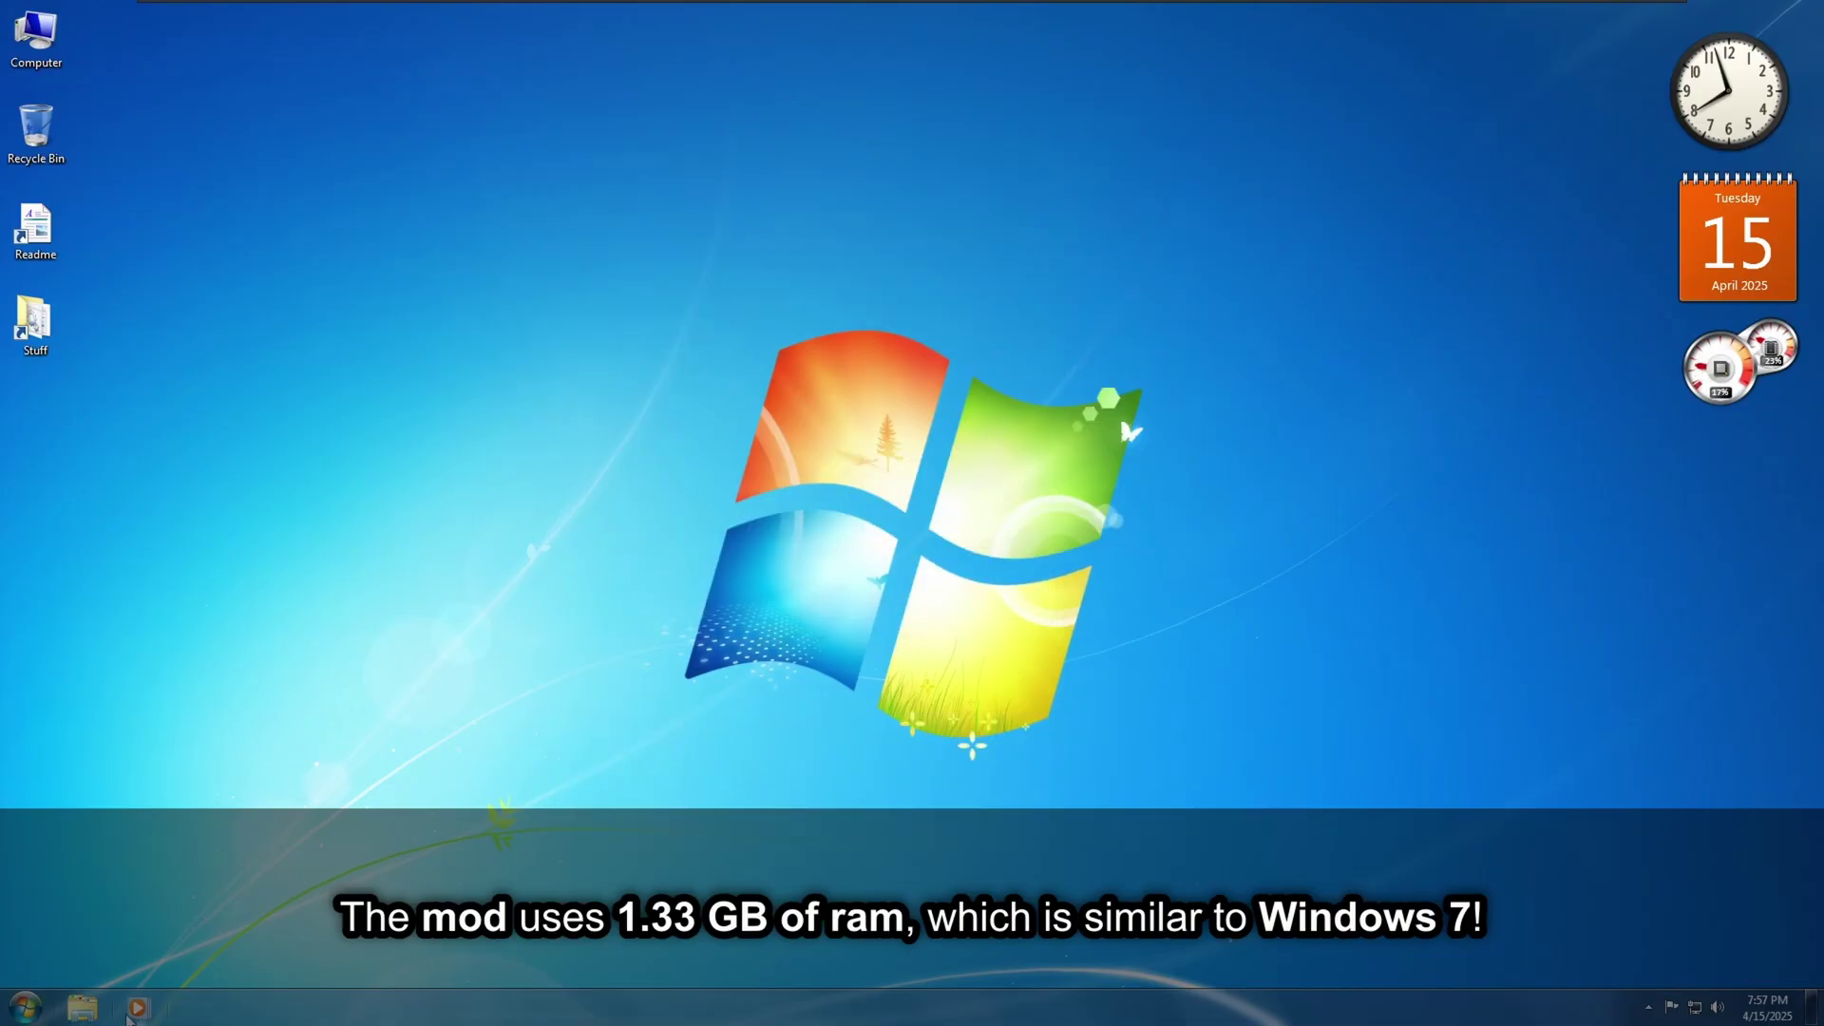
# Step: Open Command Prompt, look over its window properties, and close it
pyautogui.click(26, 1007)
pyautogui.click(67, 927)
pyautogui.click(57, 736)
pyautogui.click(71, 619)
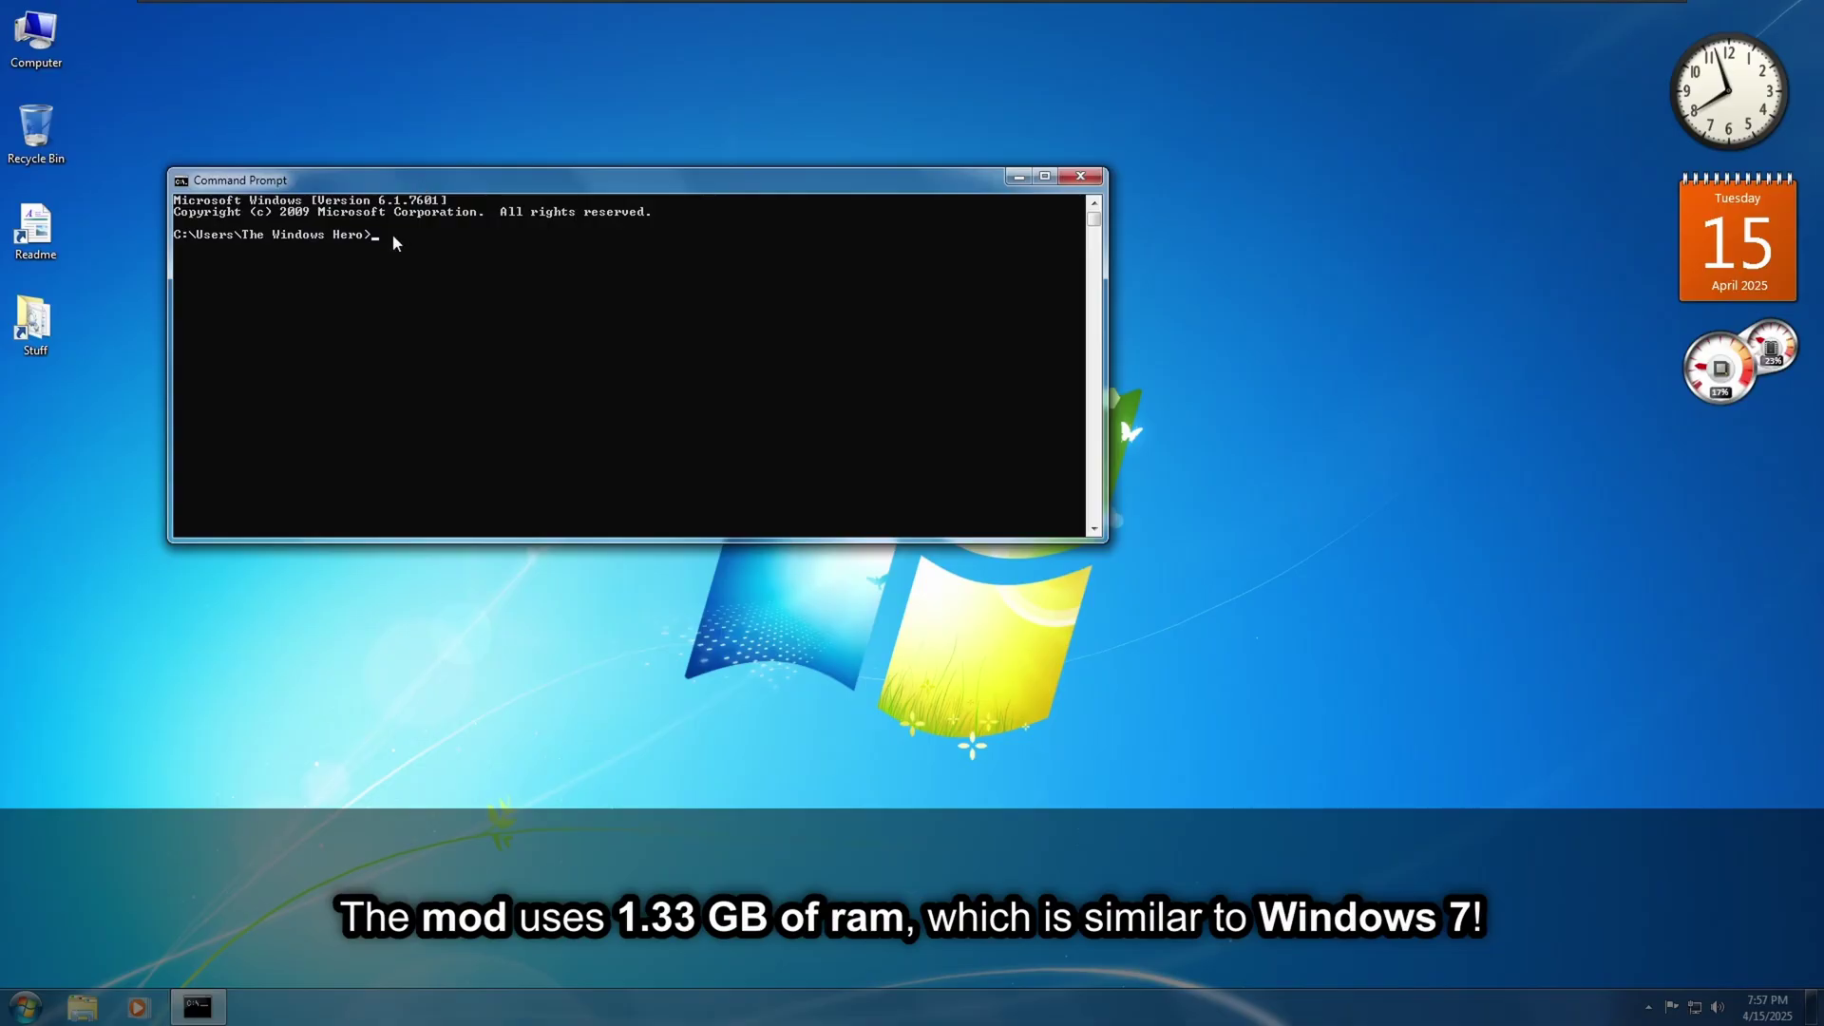
pyautogui.rightClick(371, 181)
pyautogui.click(407, 377)
pyautogui.click(357, 227)
pyautogui.moveTo(430, 545); pyautogui.dragTo(465, 532)
pyautogui.click(536, 192)
pyautogui.click(1081, 177)
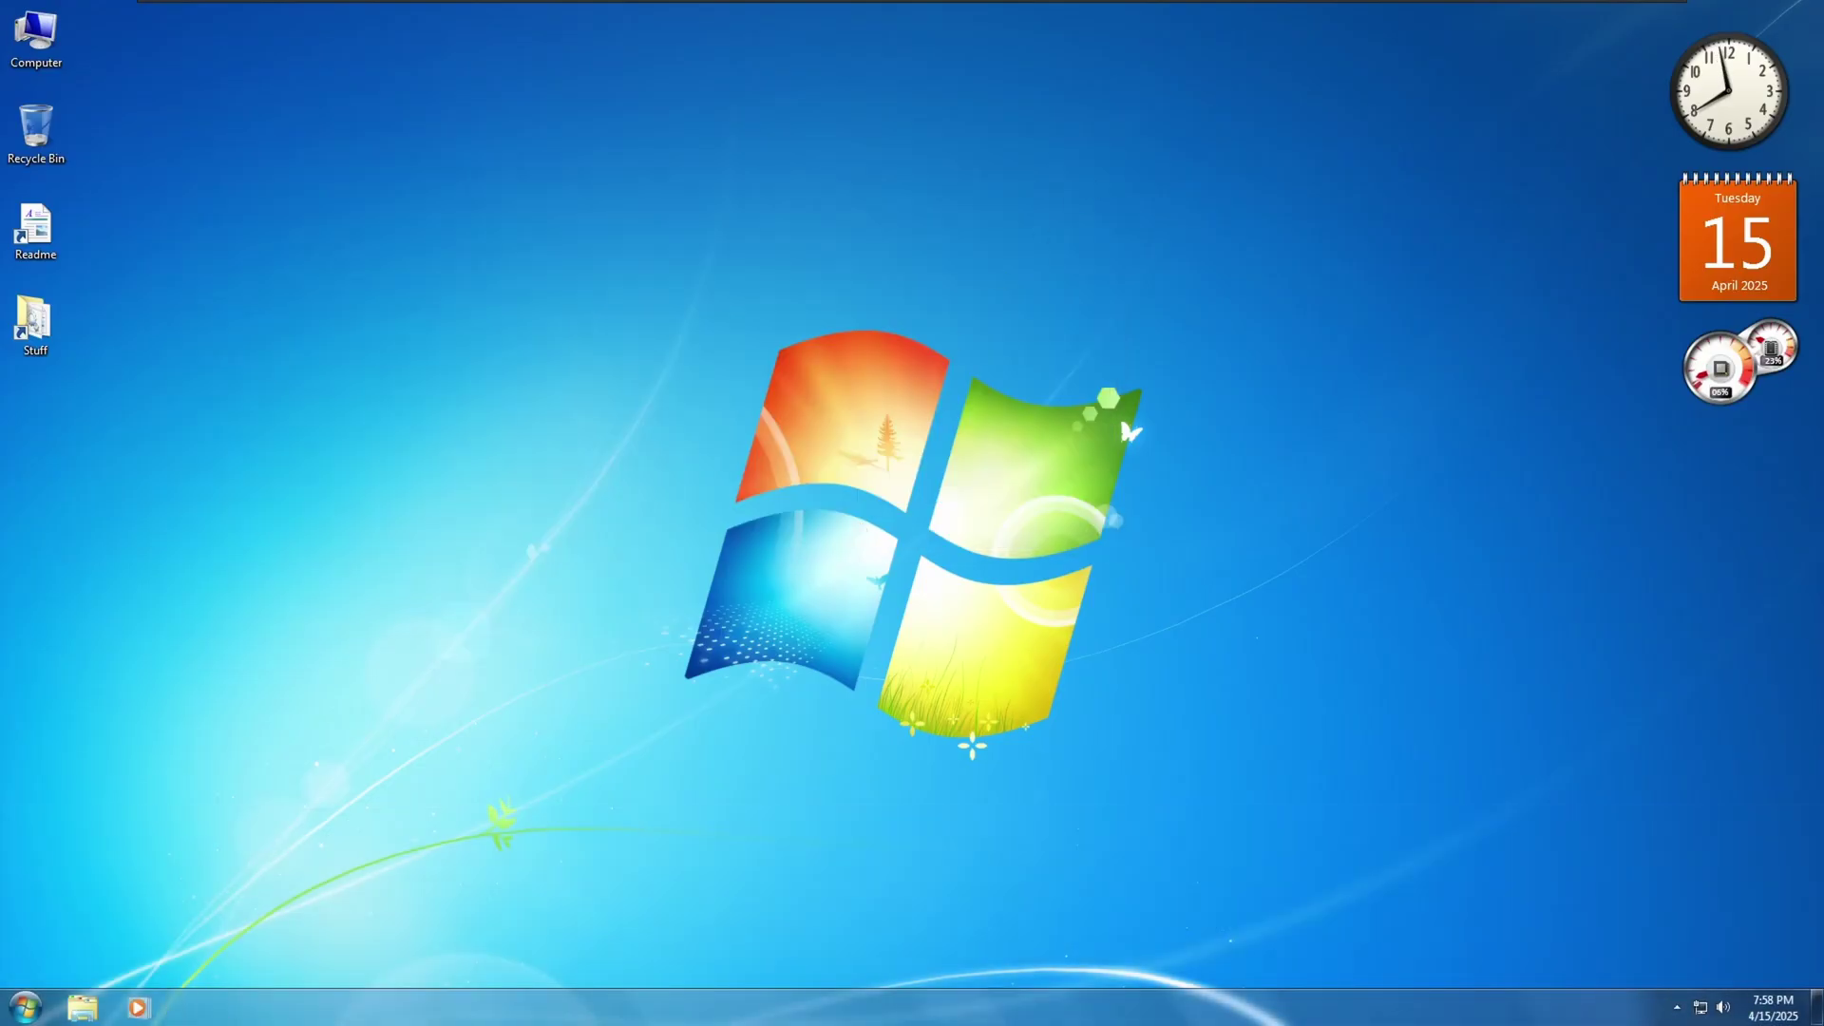
# Step: Open the OpenWithEx configuration, view the available styles with Windows Vista/7 left selected, and close the dialog
pyautogui.click(25, 1007)
pyautogui.click(100, 922)
pyautogui.click(107, 770)
pyautogui.click(106, 790)
pyautogui.click(869, 470)
pyautogui.click(866, 536)
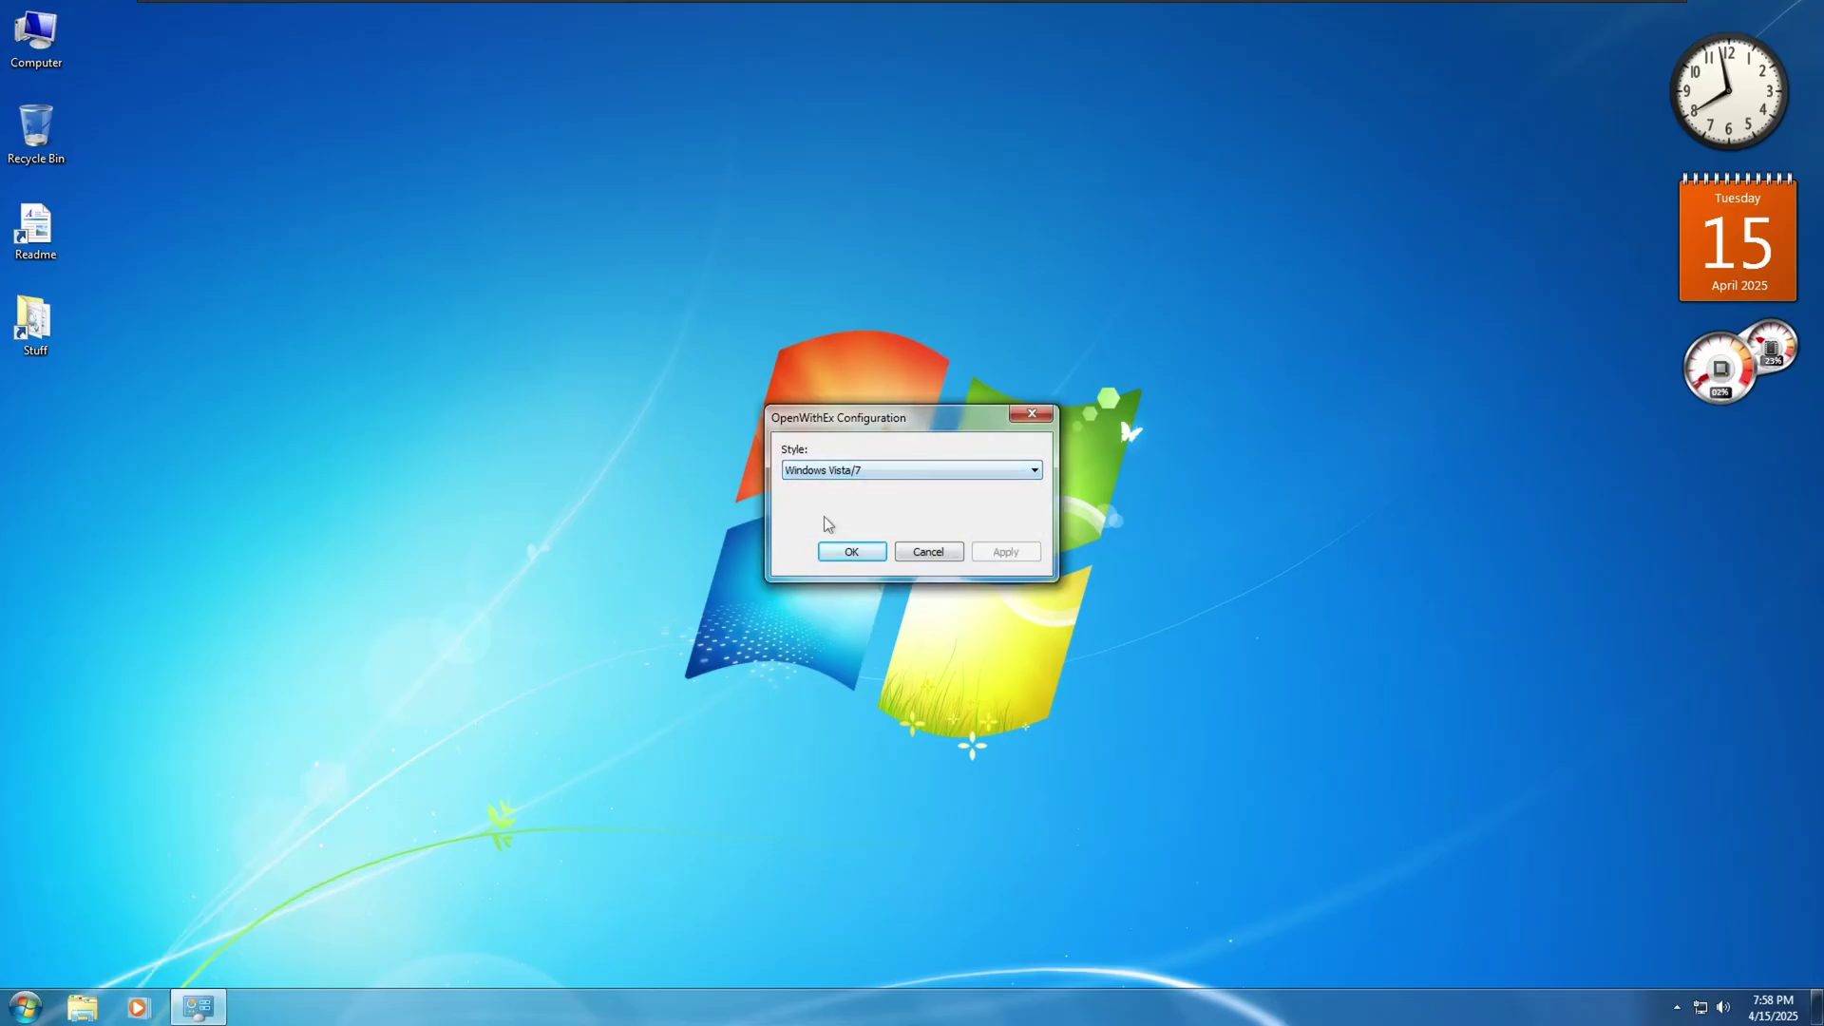
pyautogui.click(1032, 414)
# Step: Try out two more programs from the All Programs list, reposition the second one's window, and close both
pyautogui.click(25, 1007)
pyautogui.click(81, 923)
pyautogui.click(84, 534)
pyautogui.click(1217, 290)
pyautogui.click(26, 1007)
pyautogui.click(81, 923)
pyautogui.click(86, 550)
pyautogui.moveTo(180, 51); pyautogui.dragTo(473, 197)
pyautogui.click(769, 558)
pyautogui.click(1030, 635)
pyautogui.moveTo(665, 198); pyautogui.dragTo(365, 51)
pyautogui.click(384, 332)
pyautogui.moveTo(215, 59); pyautogui.dragTo(454, 180)
pyautogui.click(1383, 169)
pyautogui.click(803, 489)
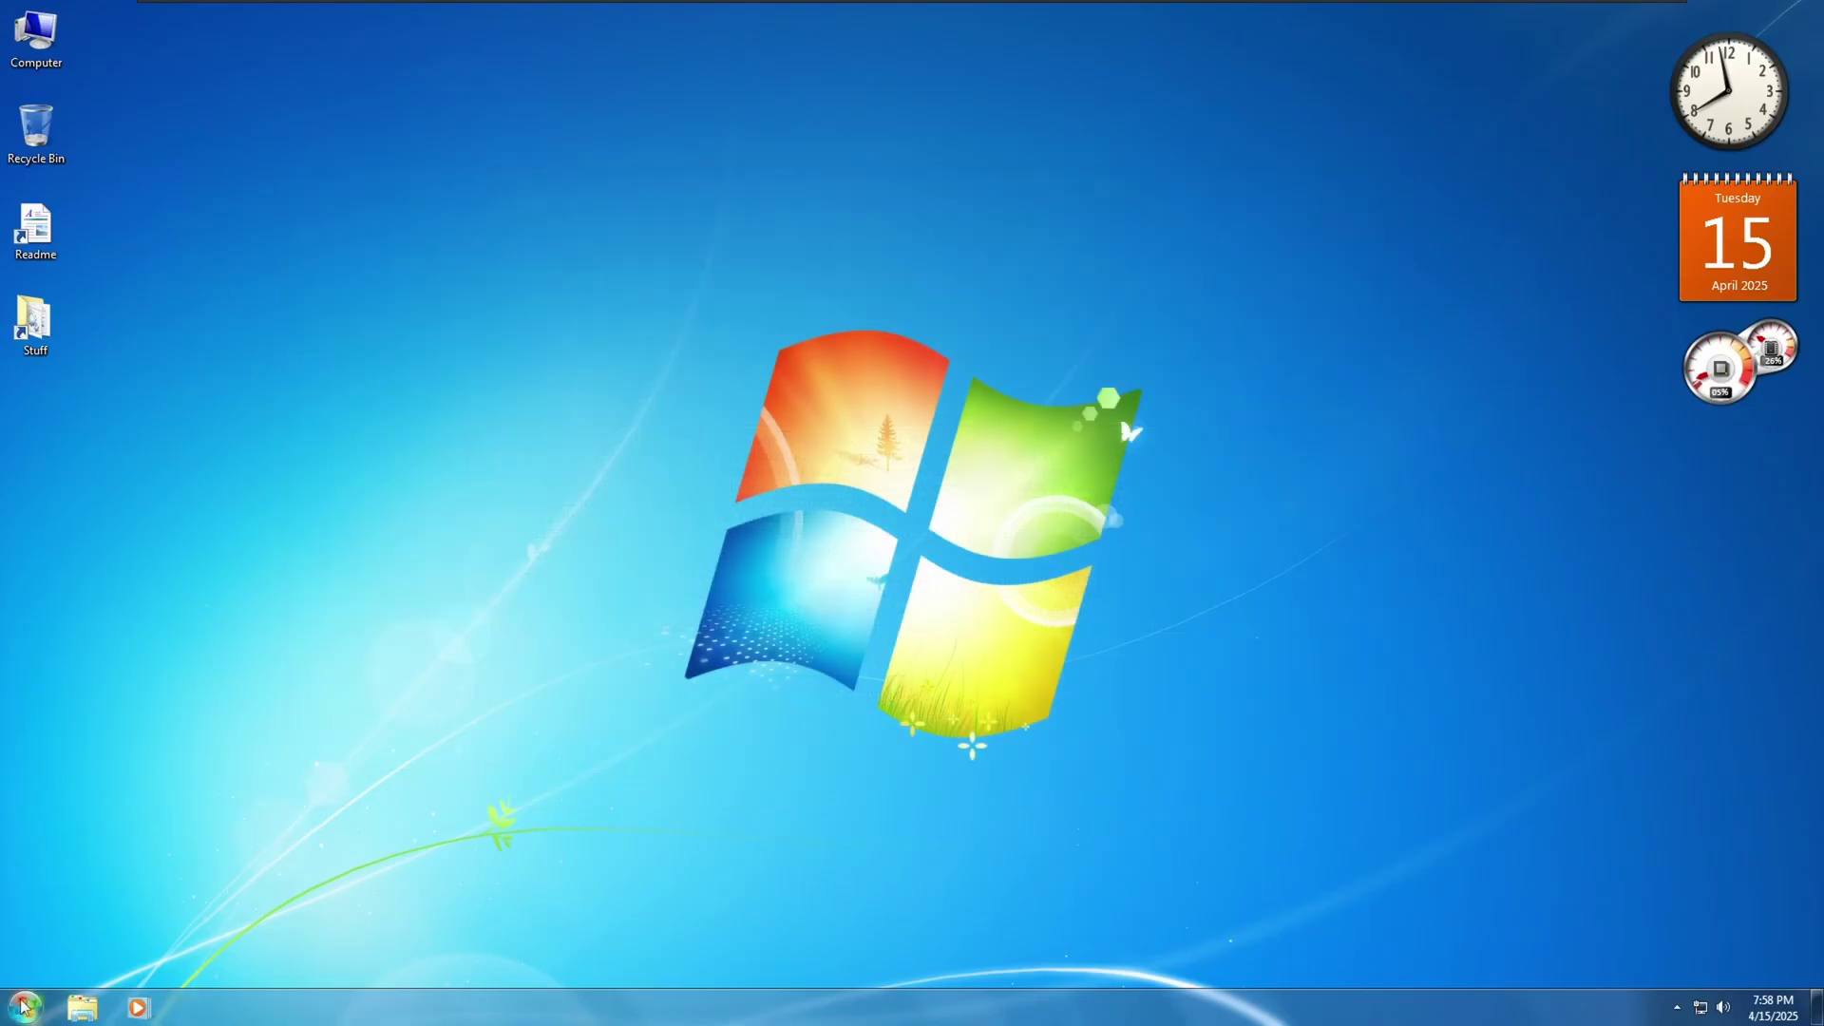
# Step: Expand the Windows Administrative Tools folder in the All Programs list, look through its entries, and collapse it
pyautogui.click(26, 1008)
pyautogui.click(81, 923)
pyautogui.click(123, 697)
pyautogui.moveTo(238, 656); pyautogui.dragTo(238, 494)
pyautogui.click(73, 696)
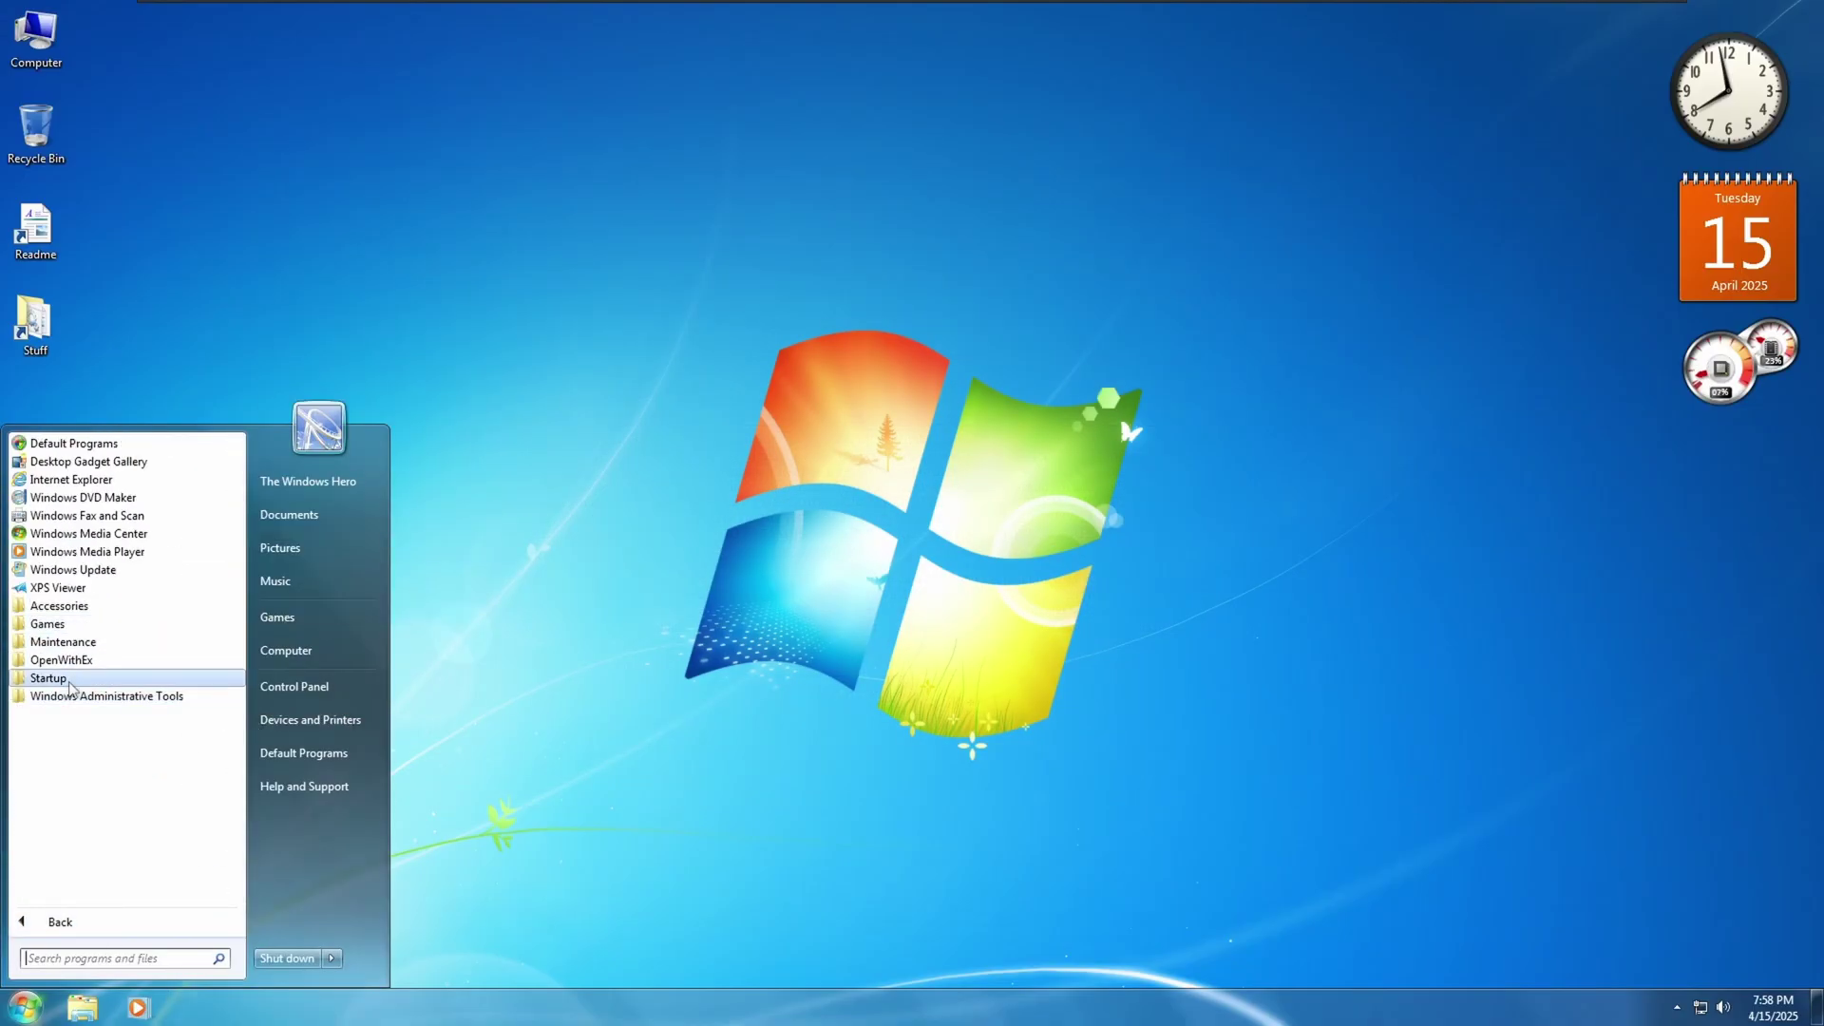
# Step: Open Help and Support and close it, then view the Devices and Printers window and close it
pyautogui.click(302, 785)
pyautogui.click(1798, 19)
pyautogui.click(25, 1007)
pyautogui.click(333, 724)
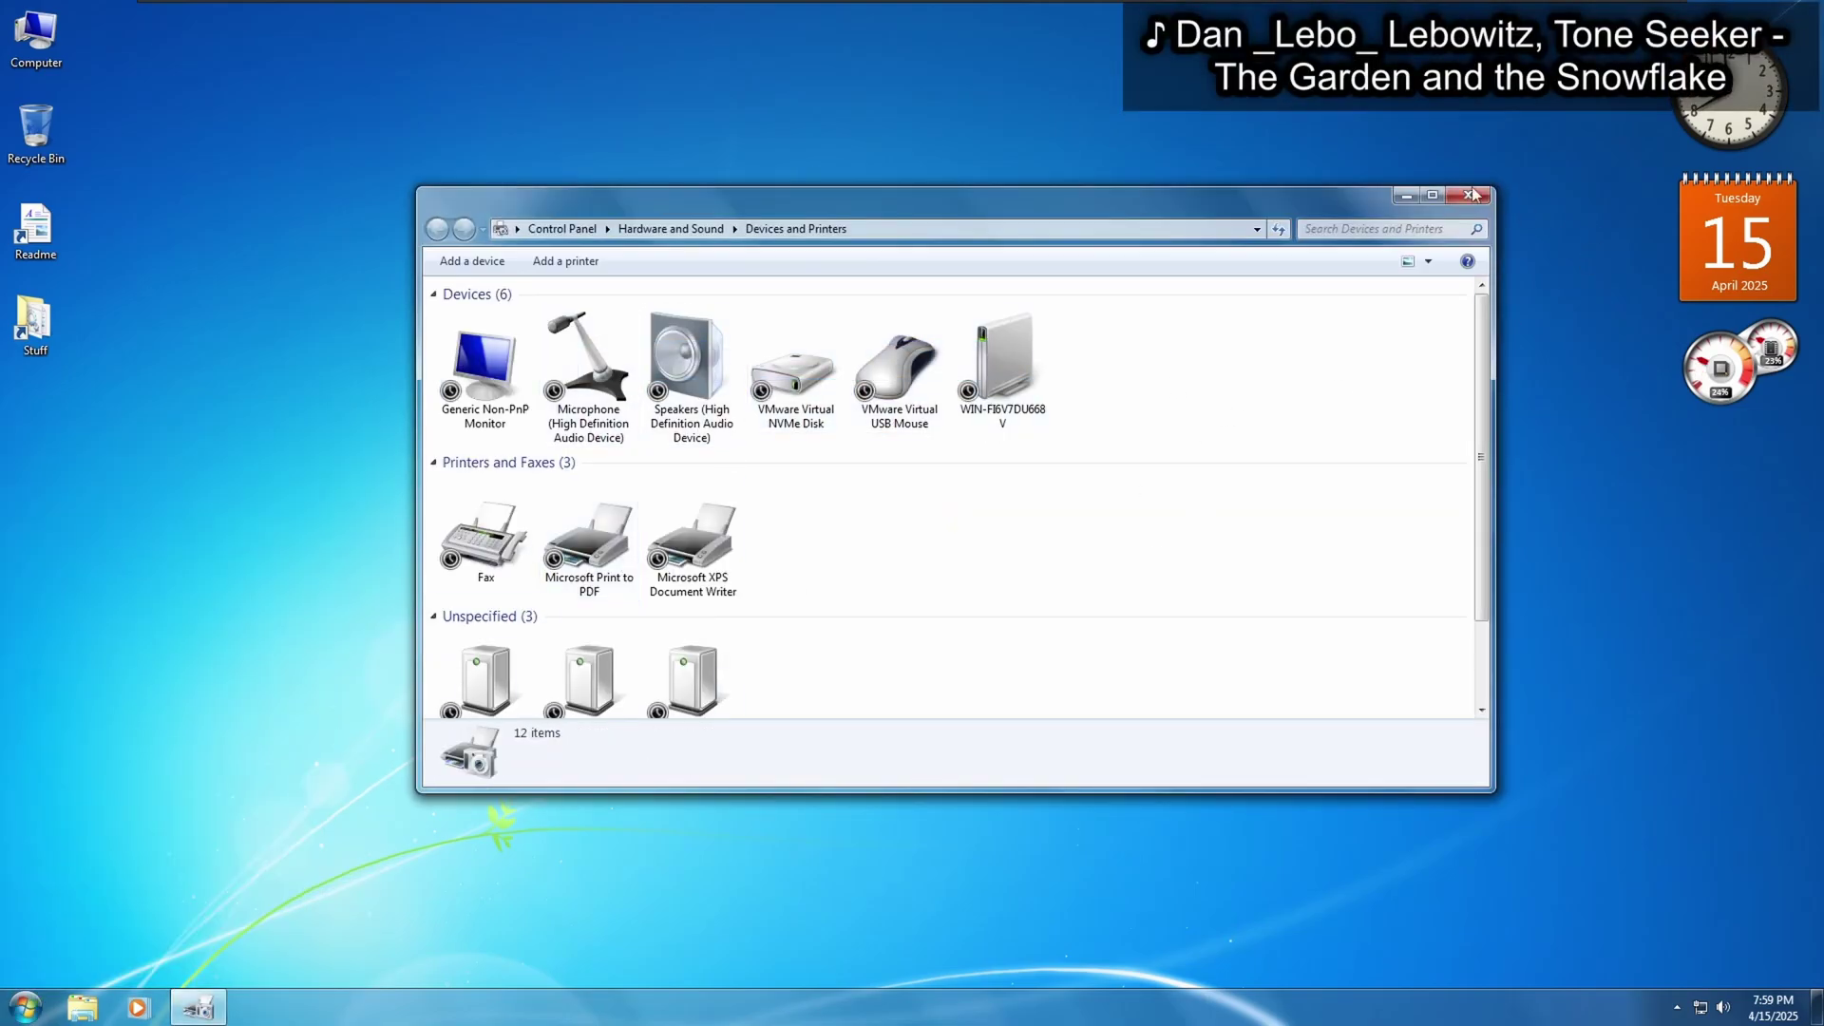
pyautogui.hotkey('alt', 'F4')
# Step: Open Control Panel and look into the System and Security and Programs categories, returning to the main page each time
pyautogui.press('super')
pyautogui.click(295, 798)
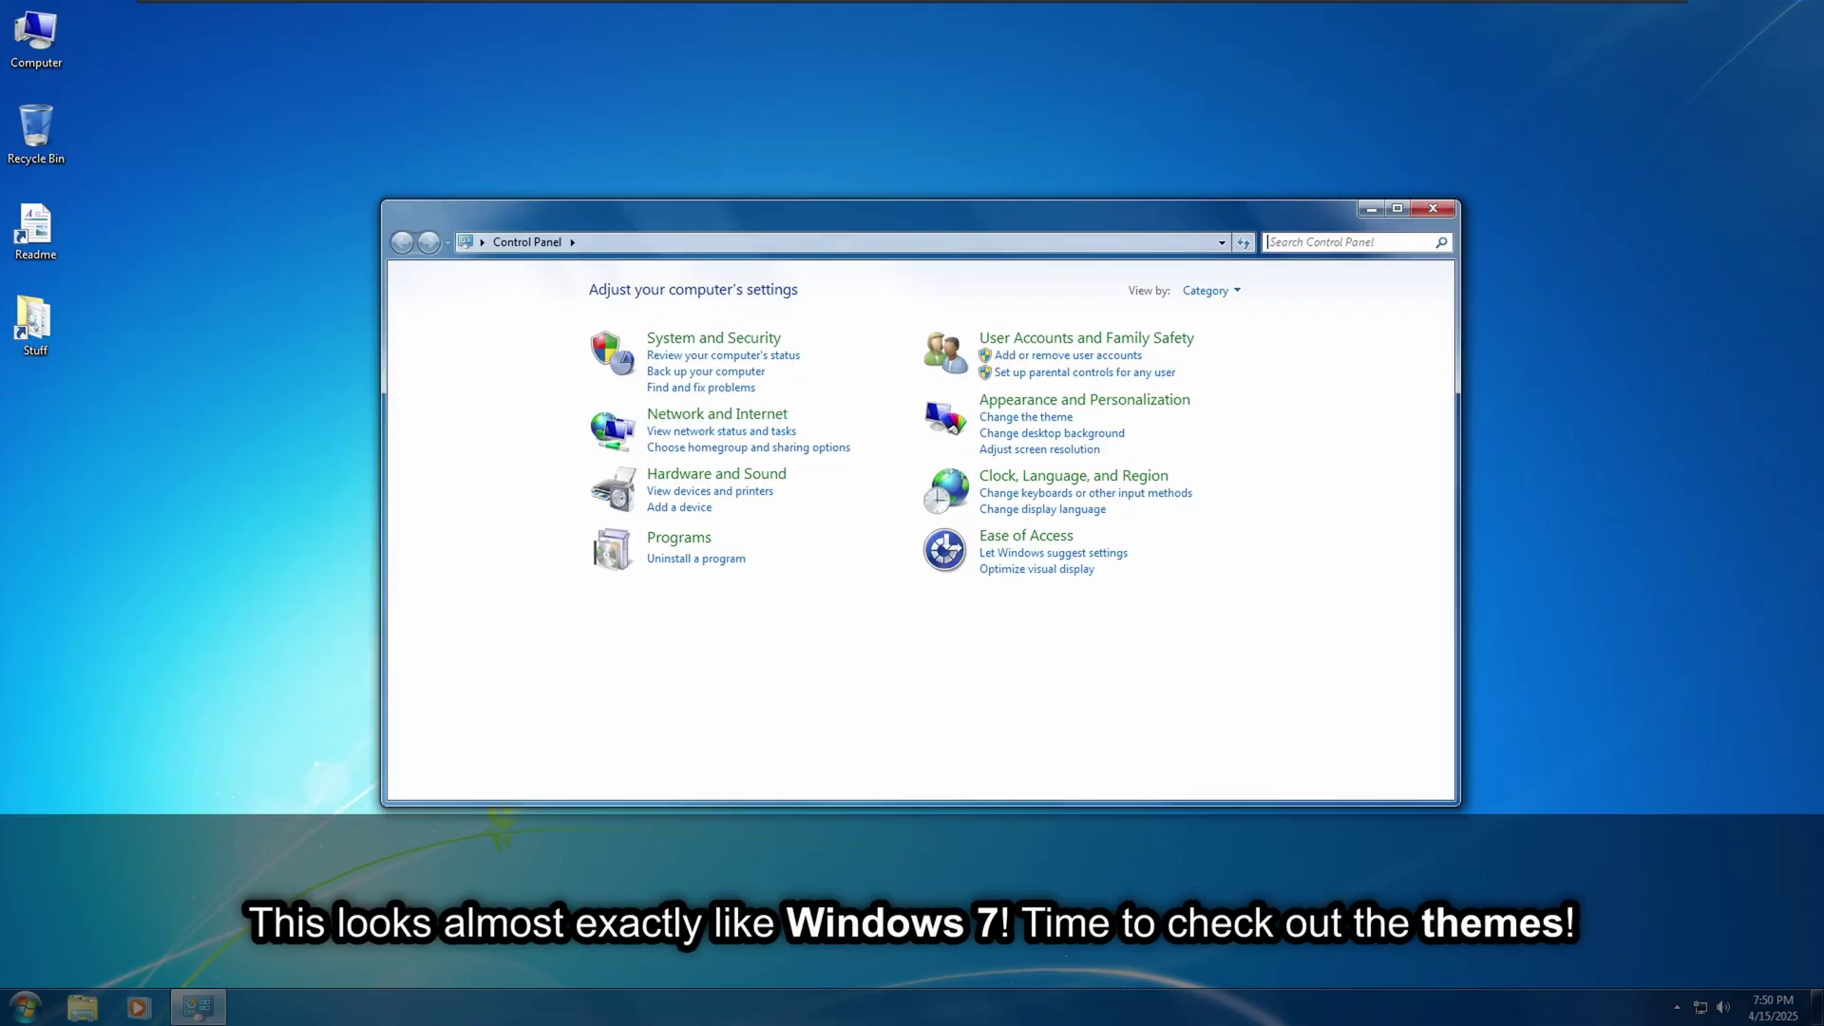
pyautogui.click(682, 340)
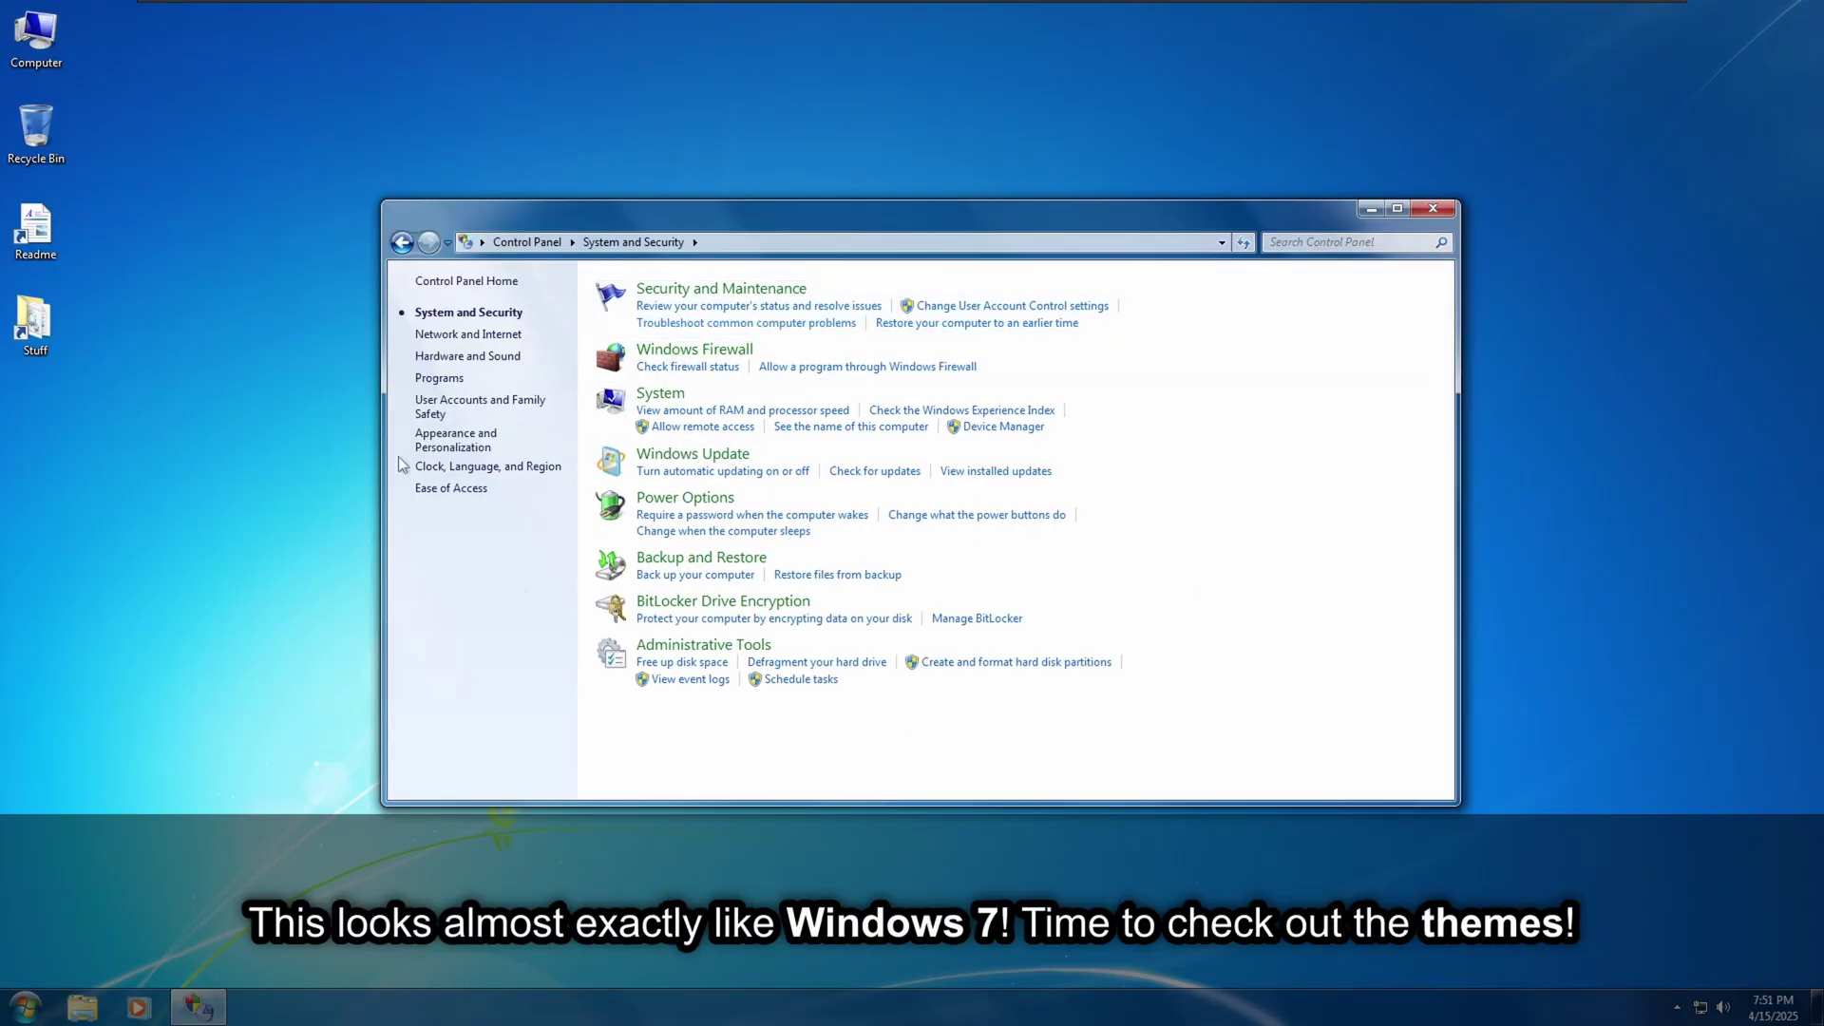
pyautogui.hotkey('alt', 'Left')
pyautogui.click(658, 553)
pyautogui.hotkey('alt', 'Left')
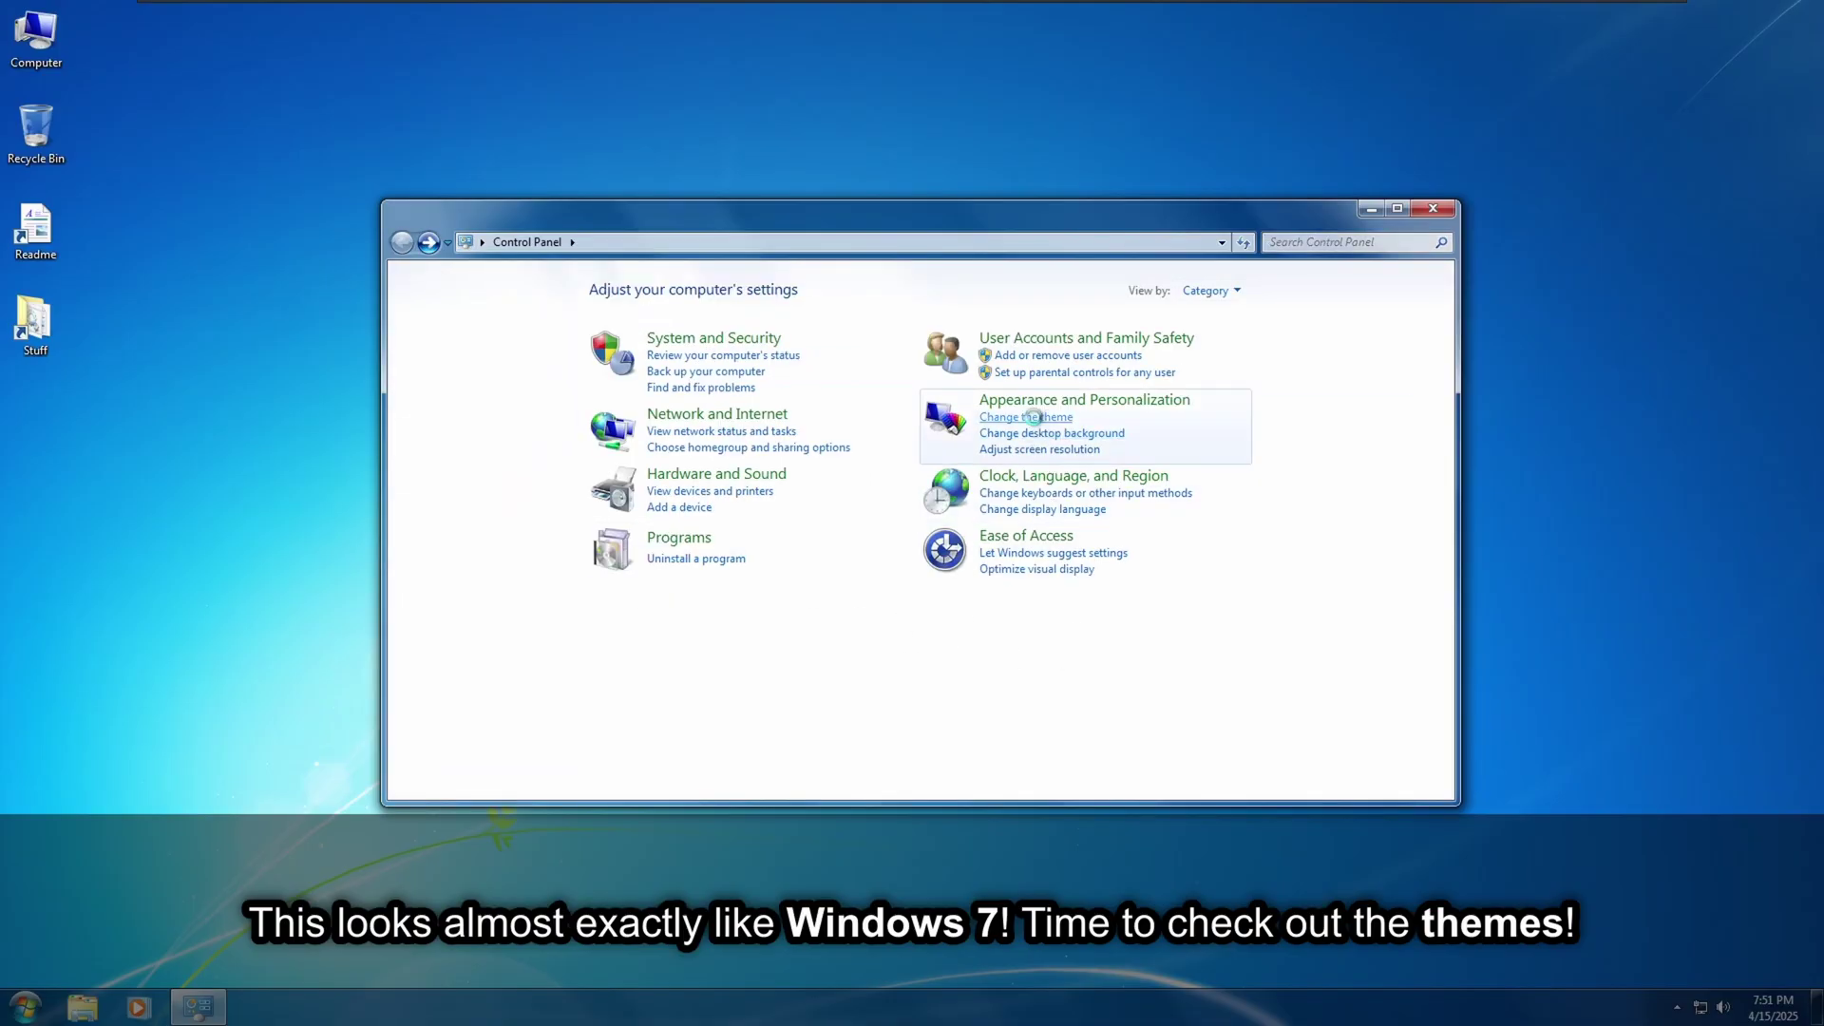
# Step: Open the Personalization page and try the Windows 7, Architecture, Characters and Landscapes Aero themes one after another
pyautogui.click(1009, 418)
pyautogui.click(680, 547)
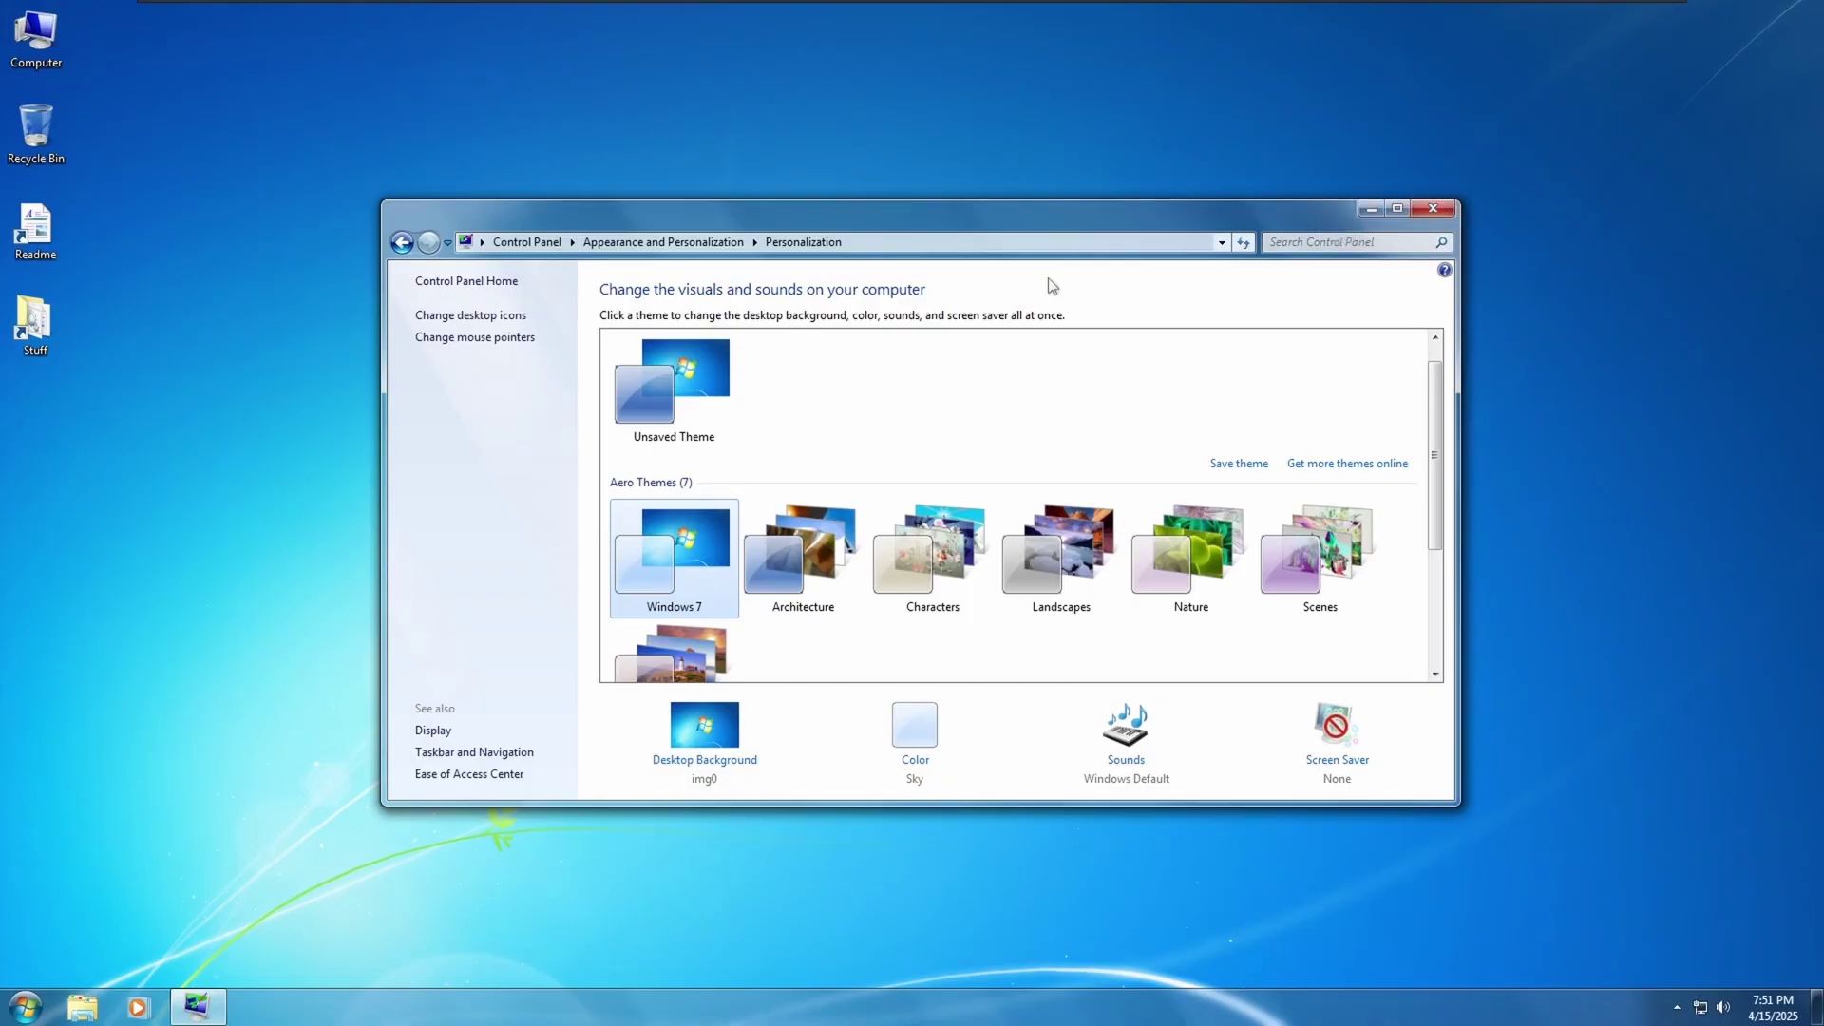
pyautogui.click(807, 536)
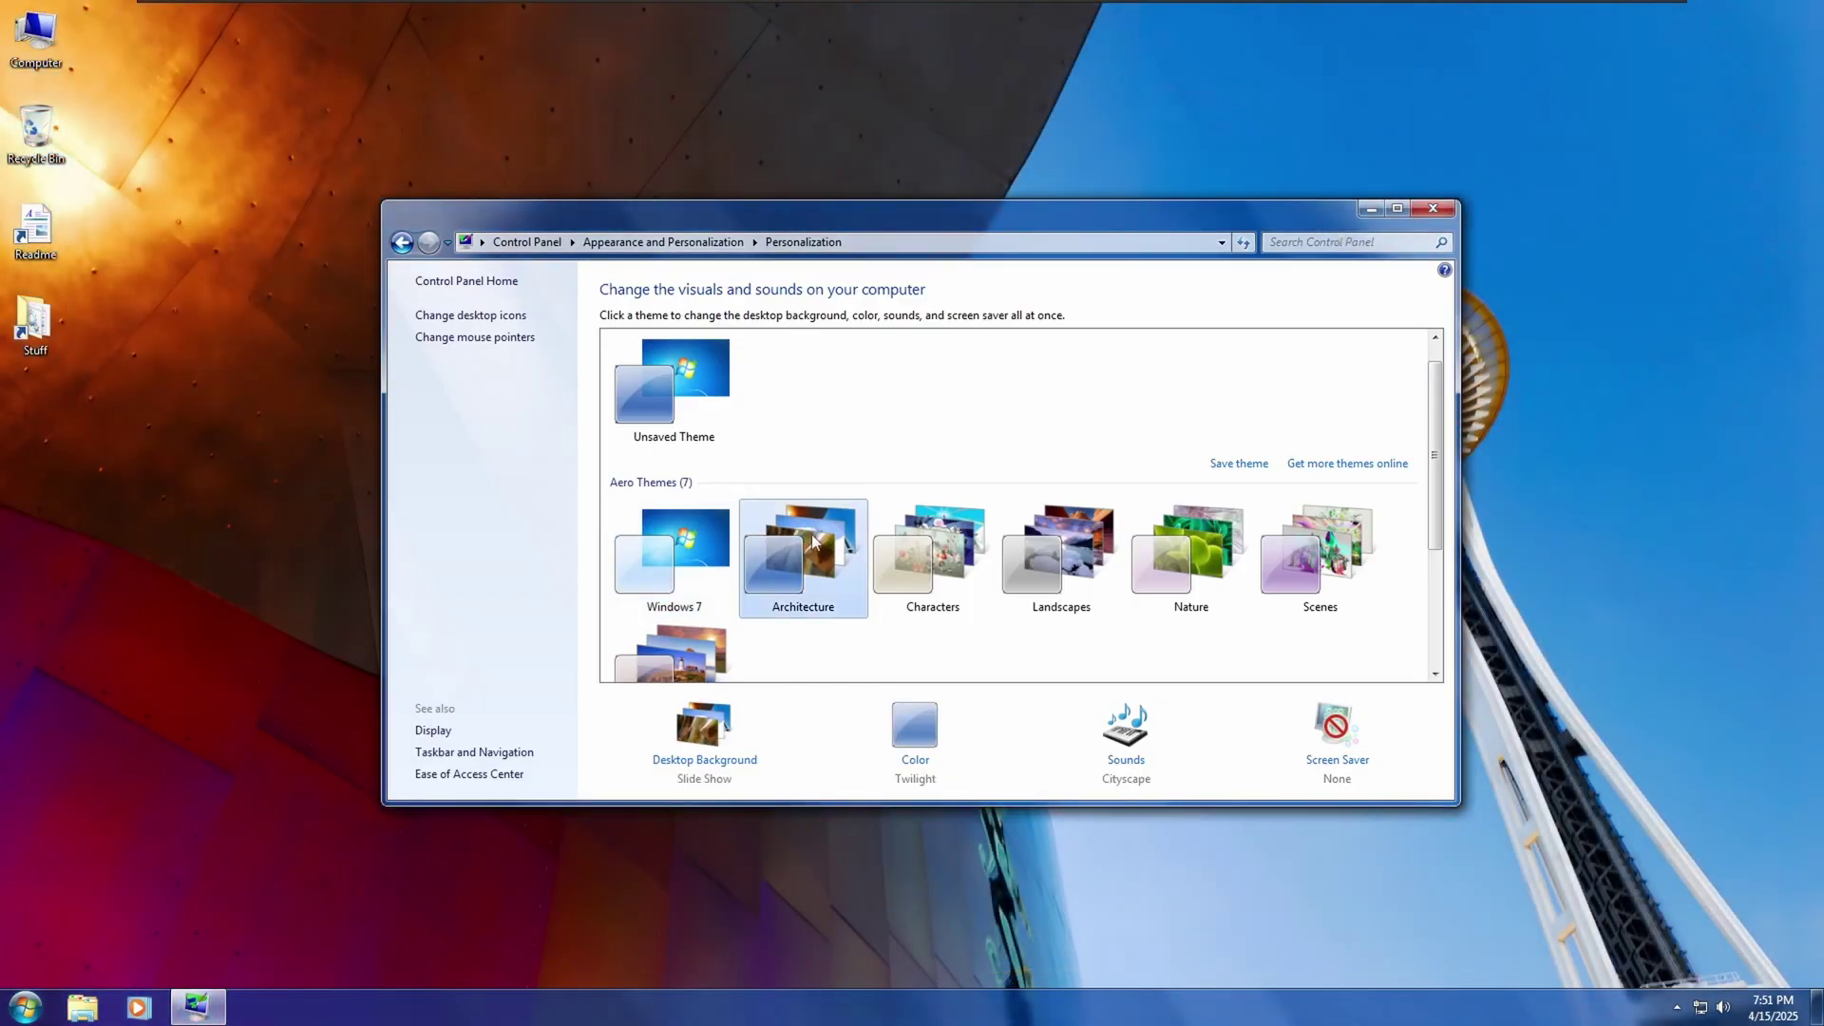
pyautogui.click(953, 539)
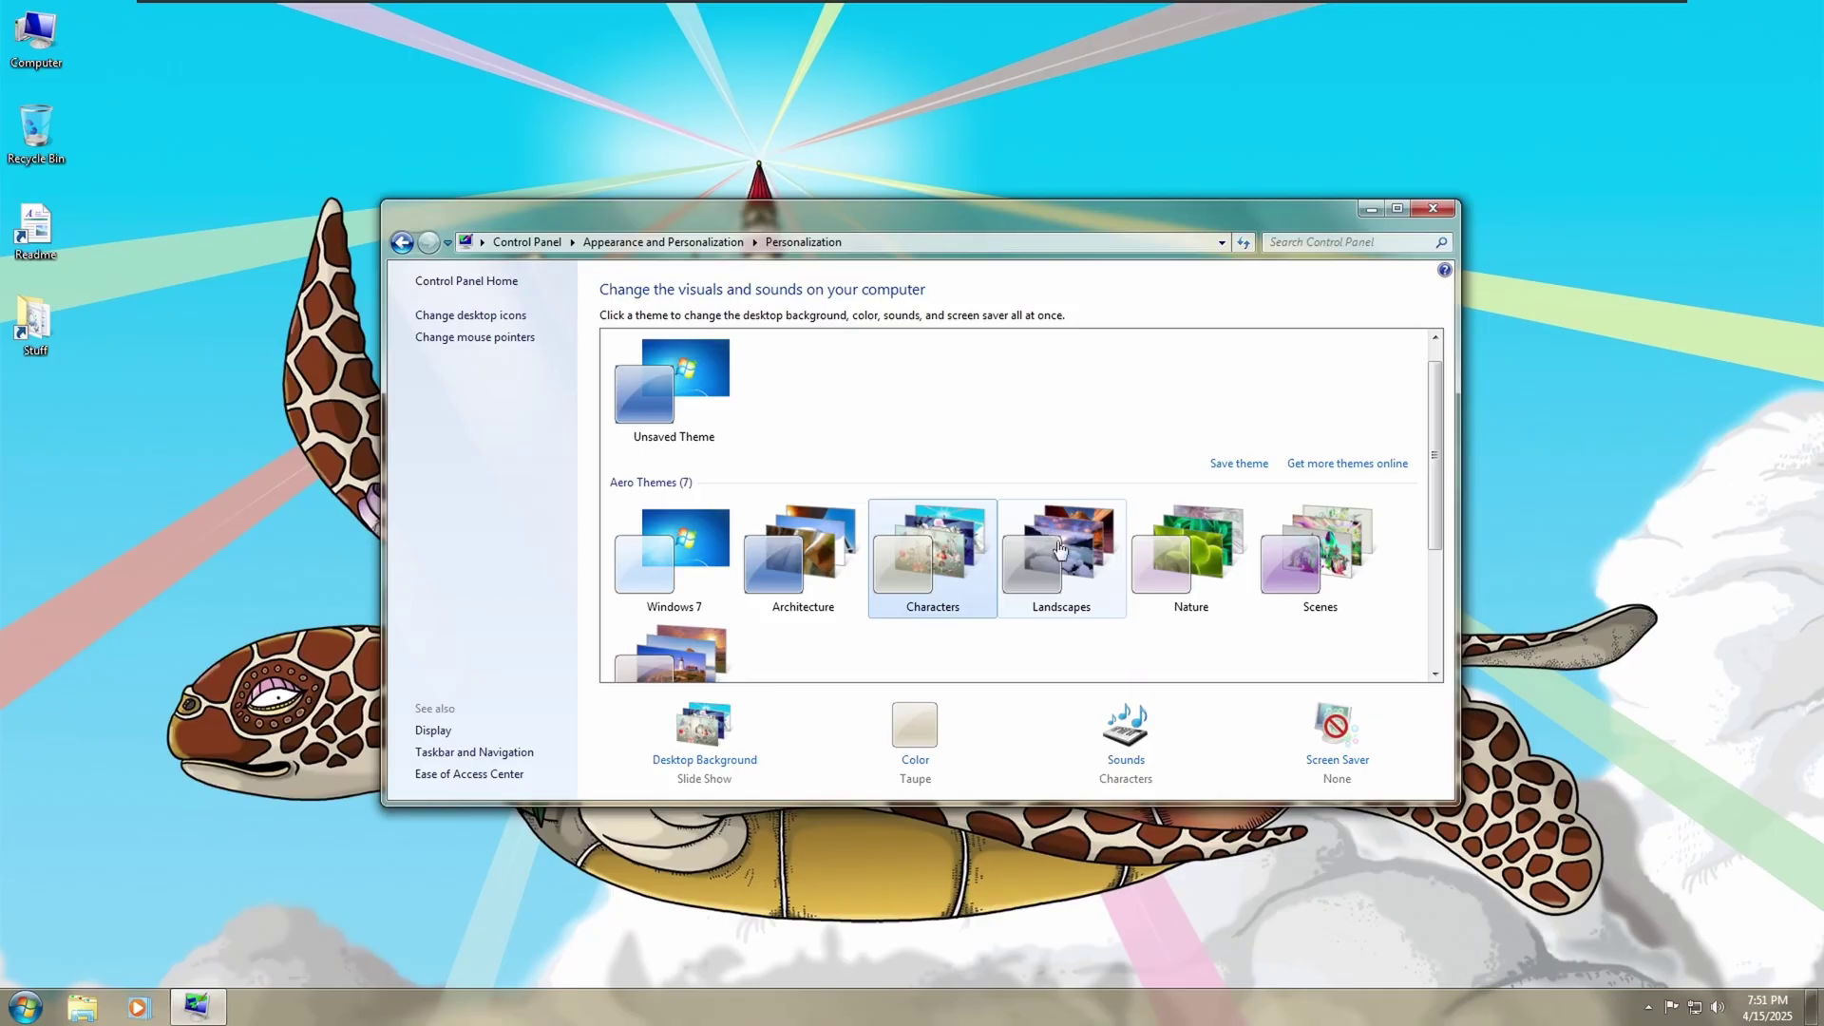
pyautogui.click(1056, 540)
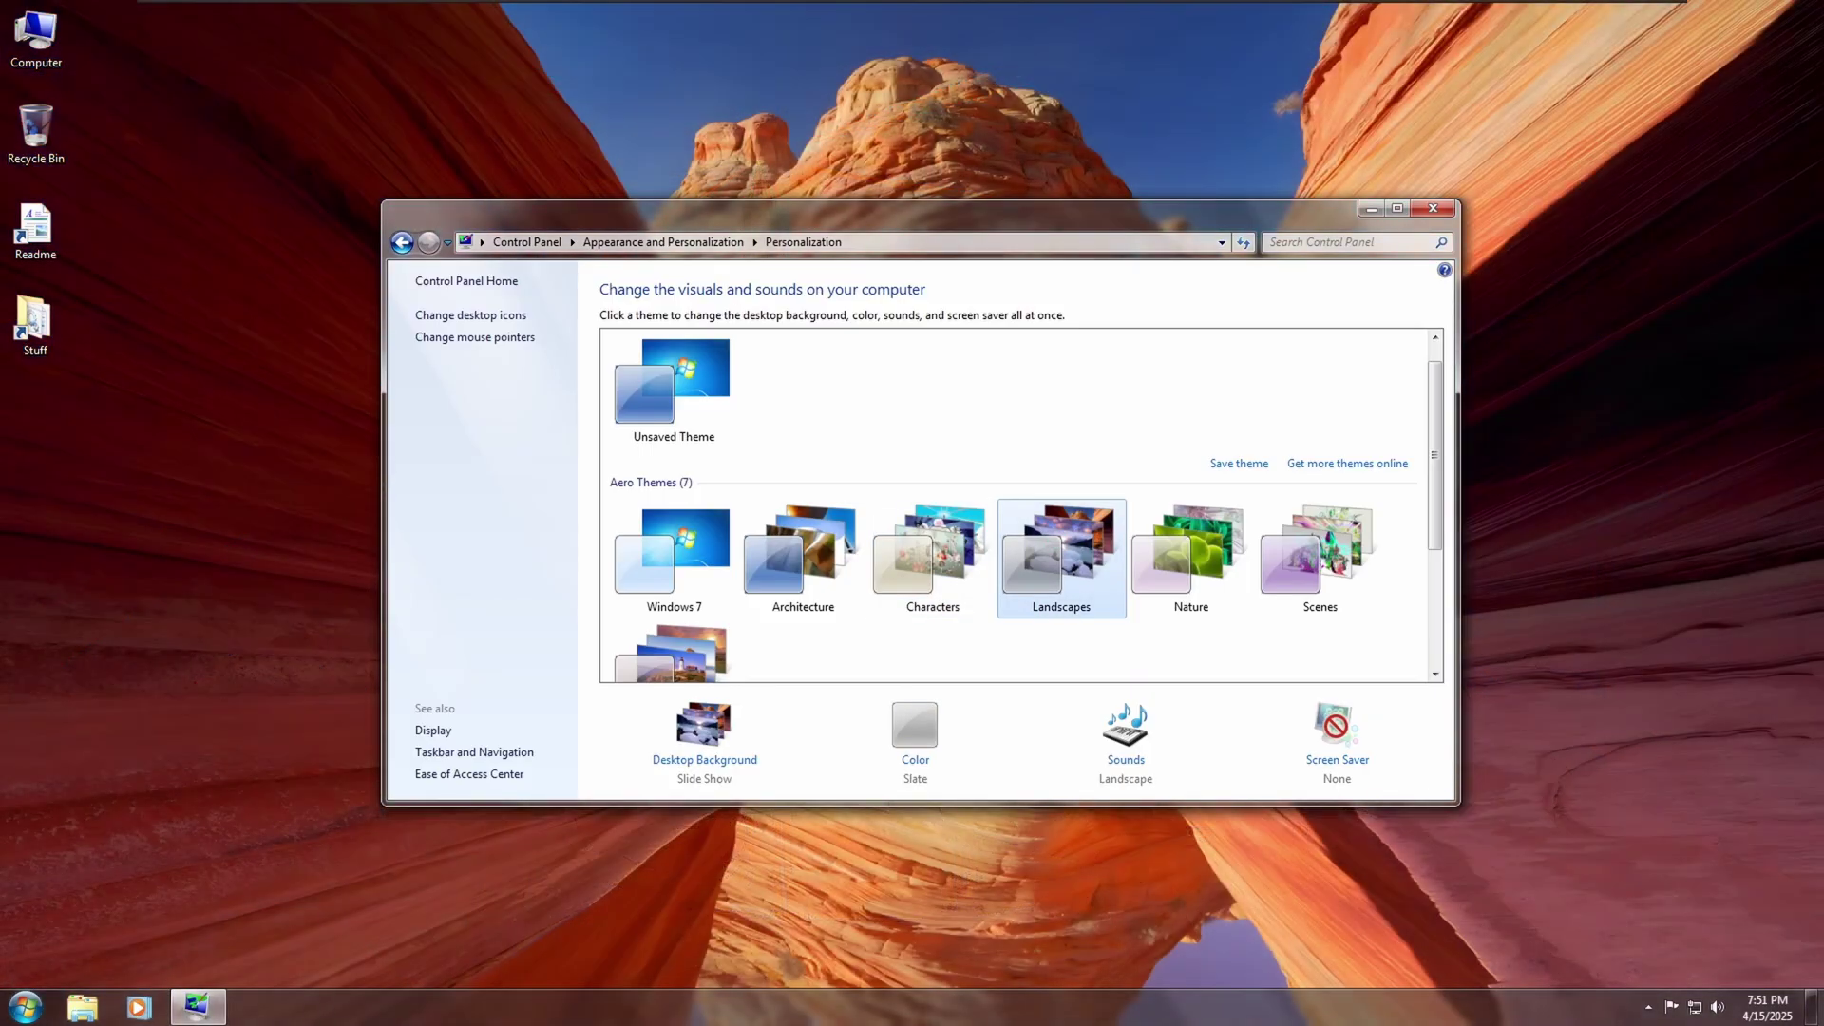
# Step: Try the Nature, Scenes and United States Aero themes, and switch back to the Windows 7 theme
pyautogui.click(1225, 575)
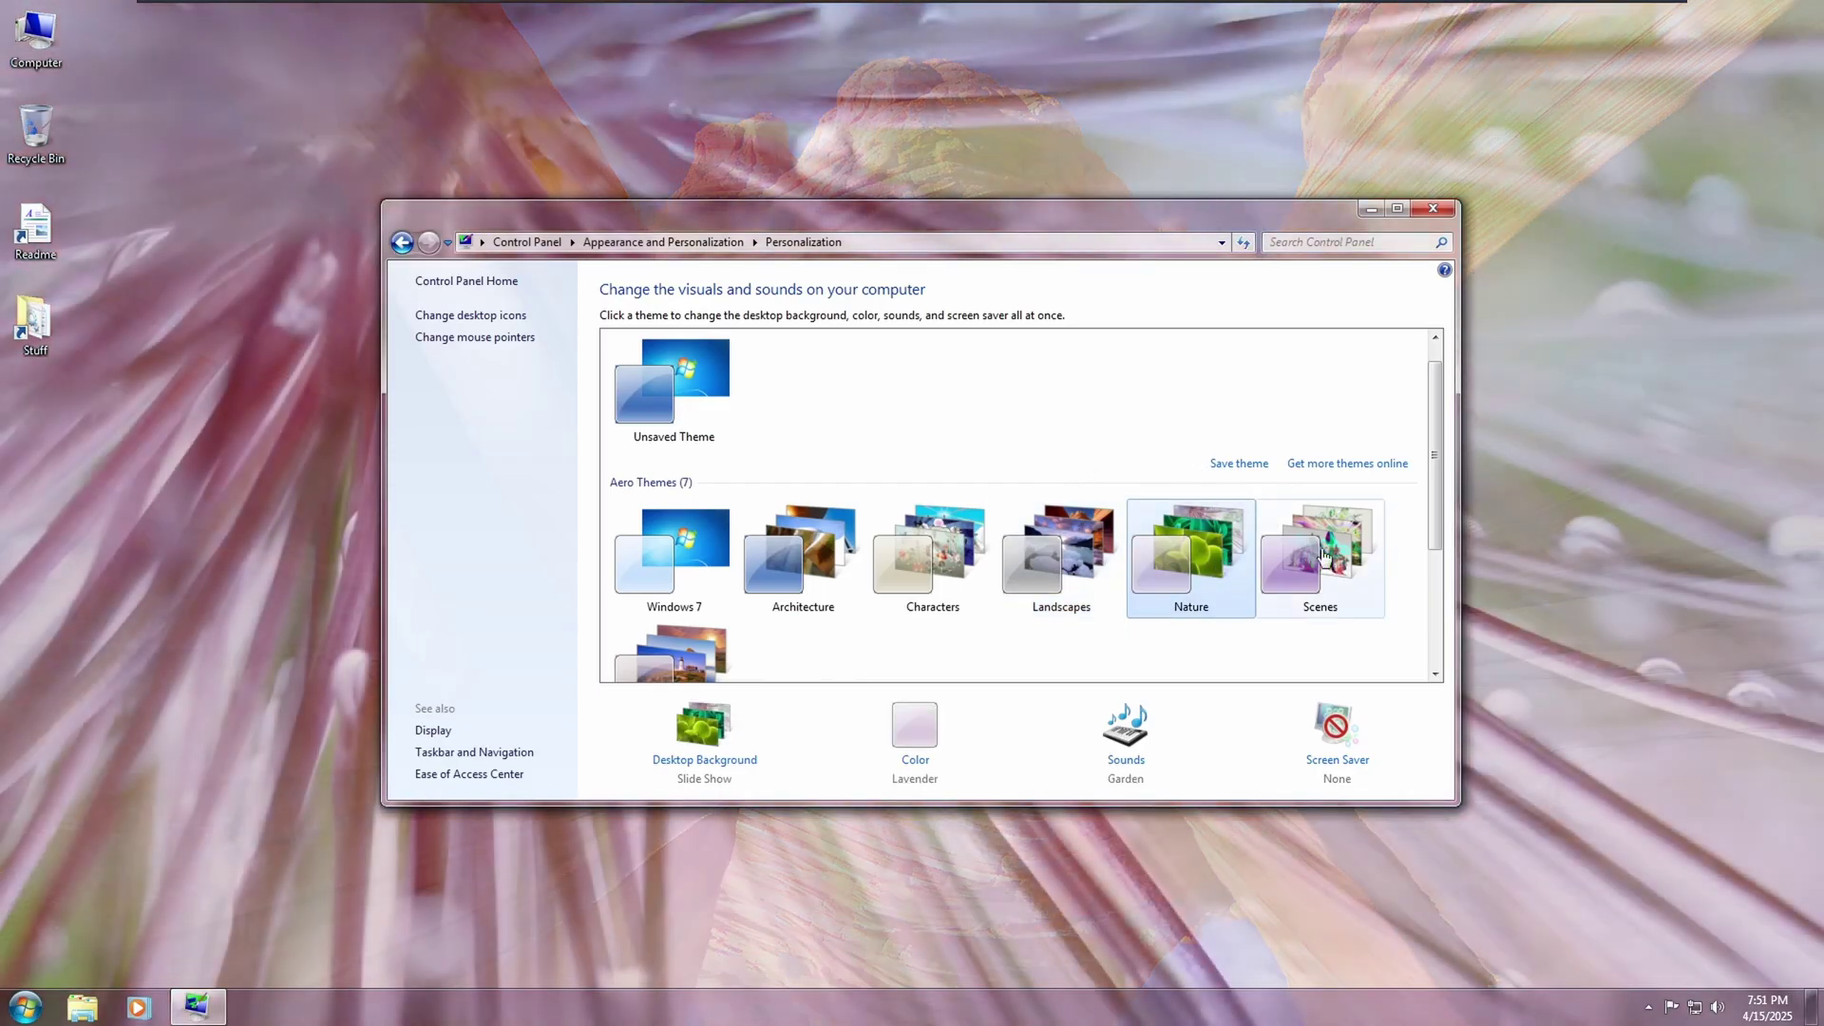
pyautogui.click(1319, 549)
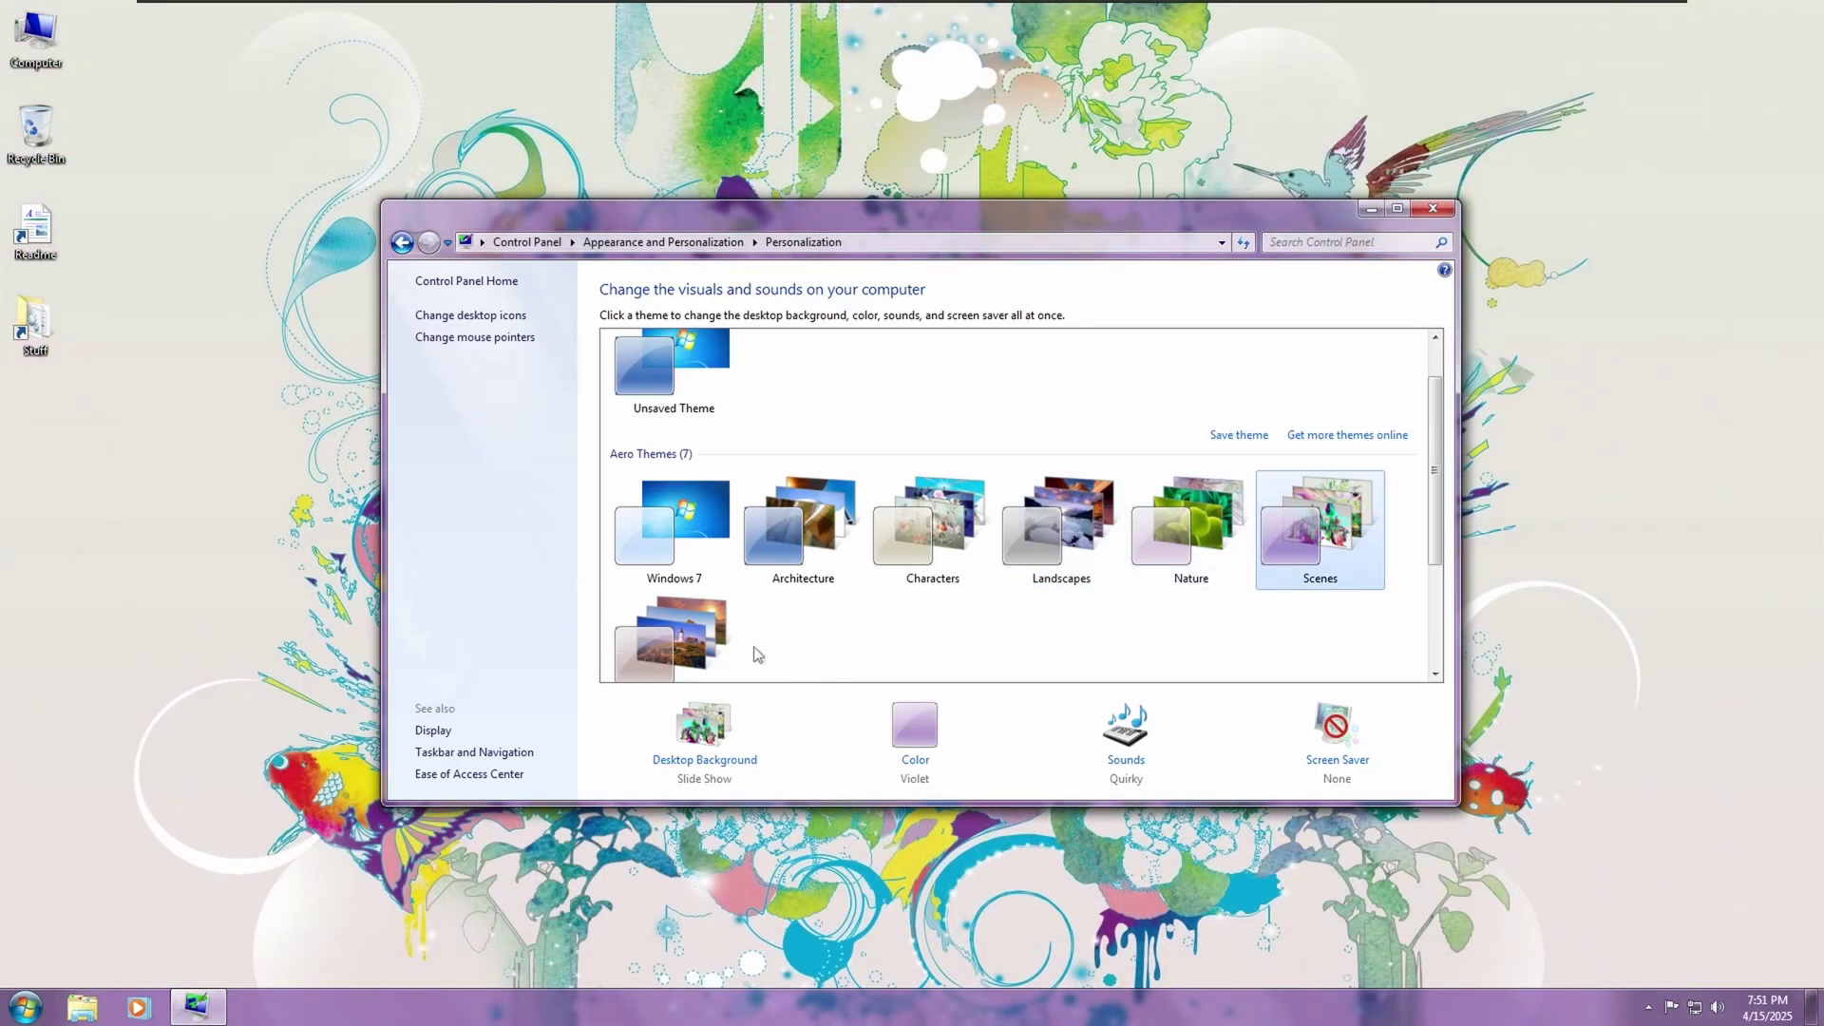
pyautogui.click(717, 623)
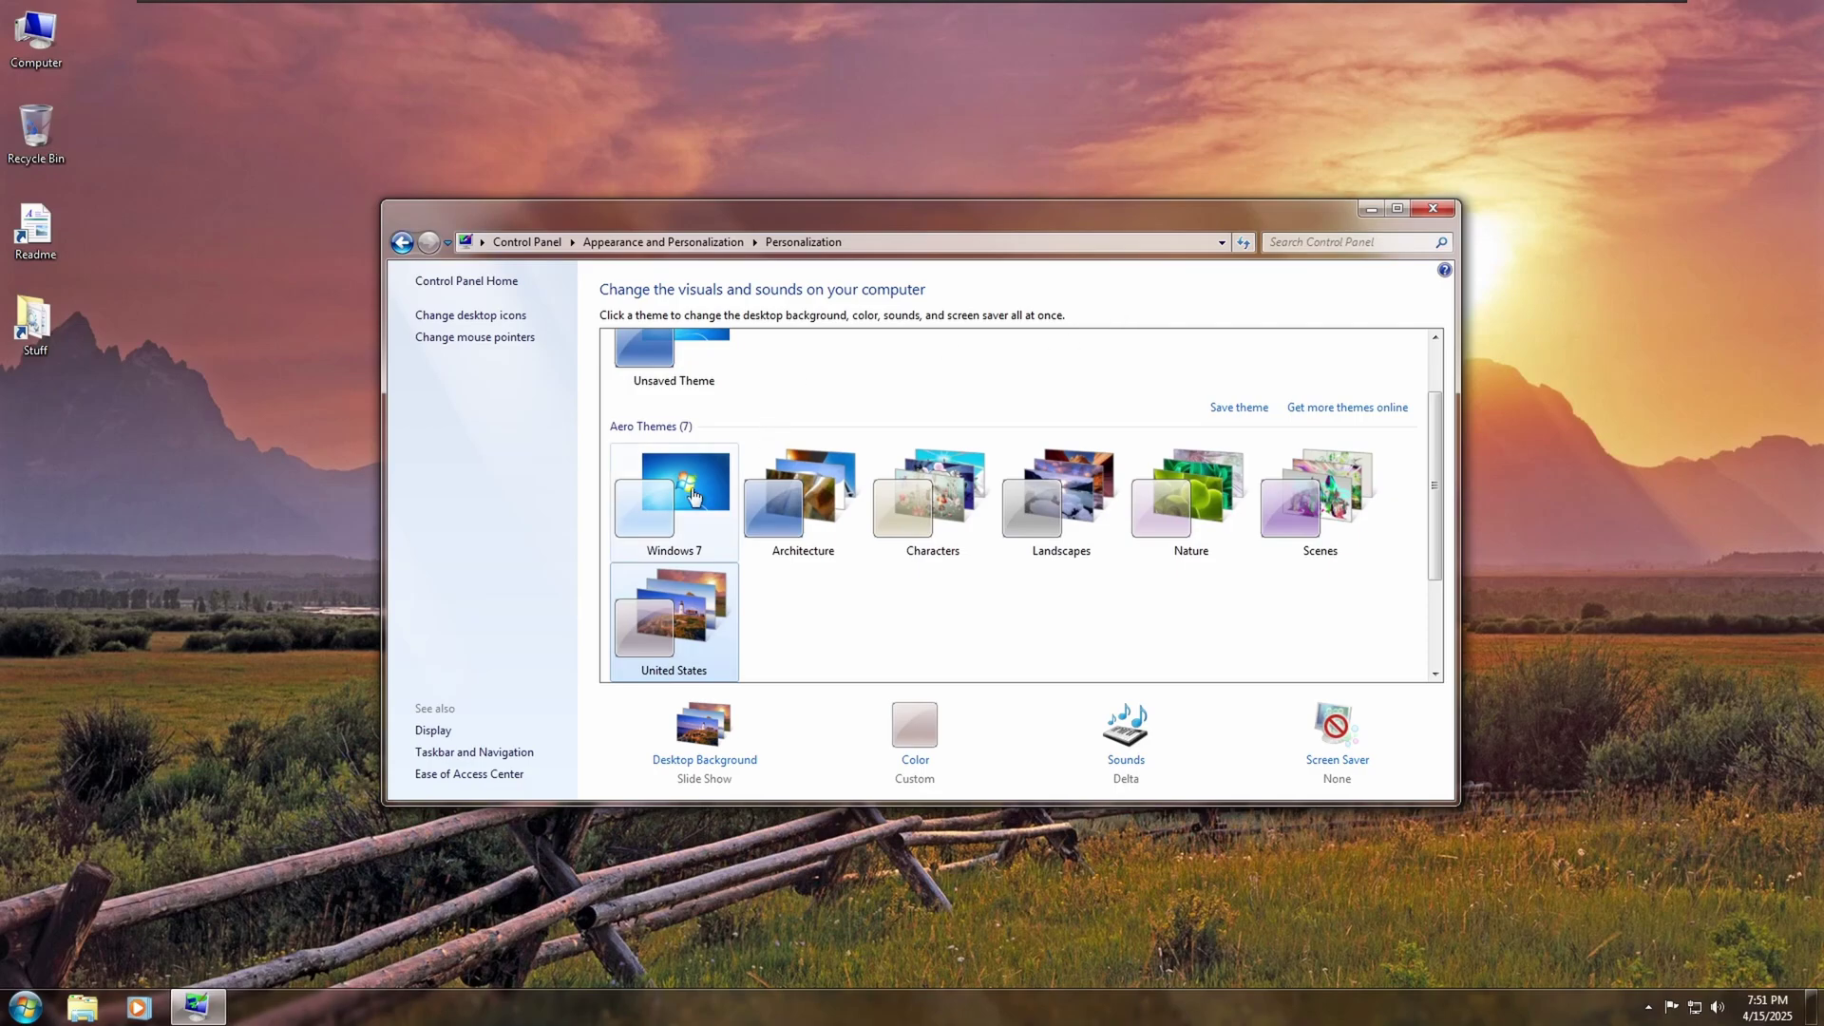
pyautogui.click(694, 496)
# Step: Apply the Windows 7 Basic theme, reopen the Personalization page and move its window higher on the desktop
pyautogui.scroll(-2, 774, 419)
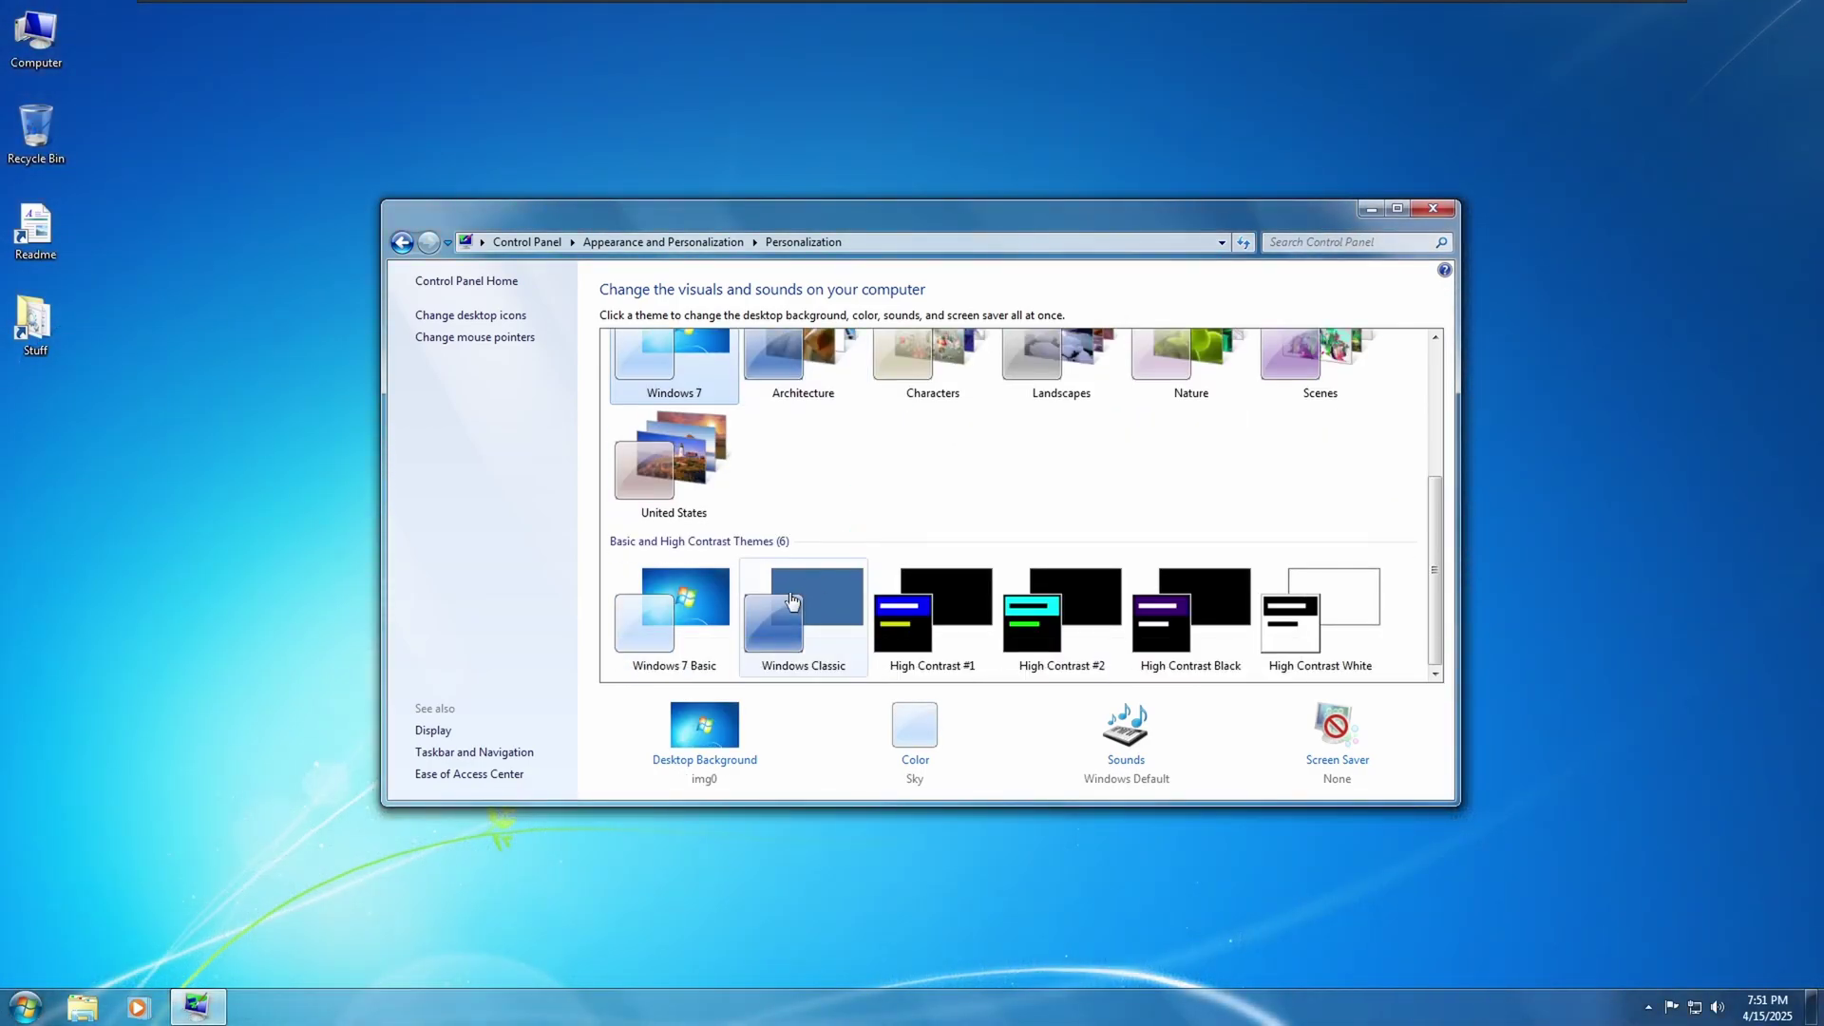
pyautogui.click(700, 573)
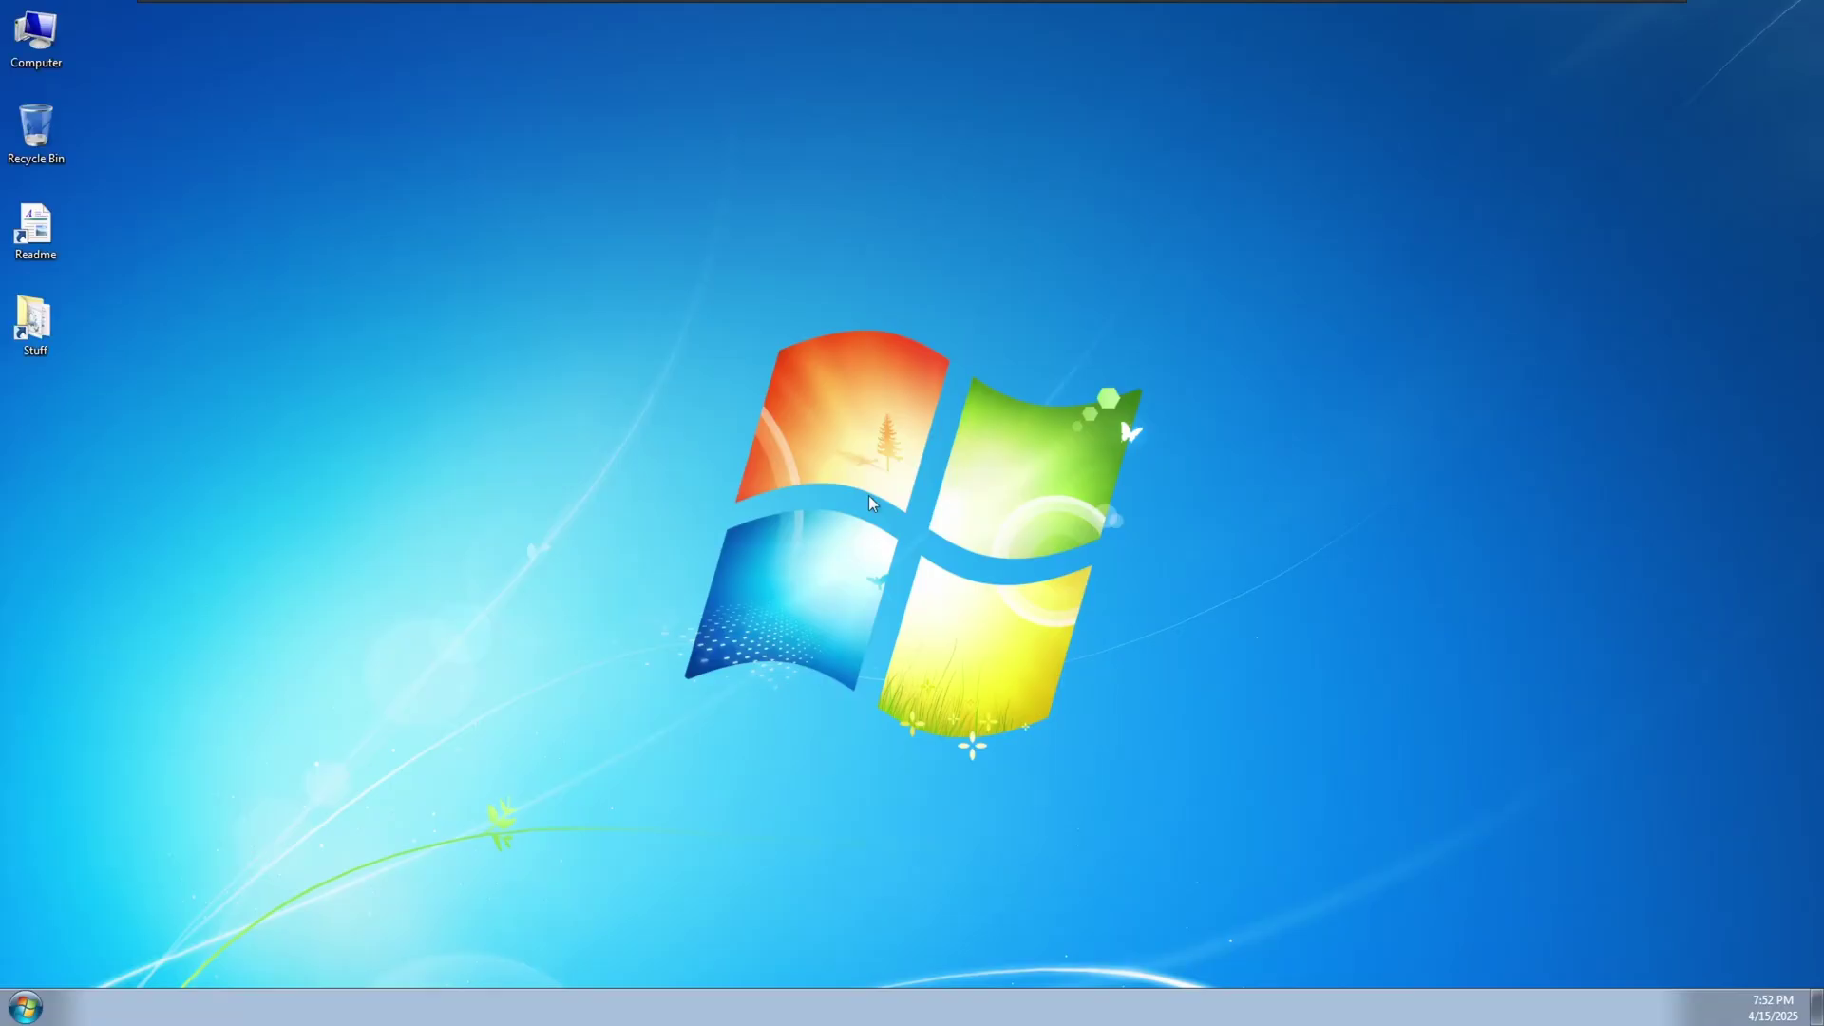
pyautogui.rightClick(302, 391)
pyautogui.click(391, 586)
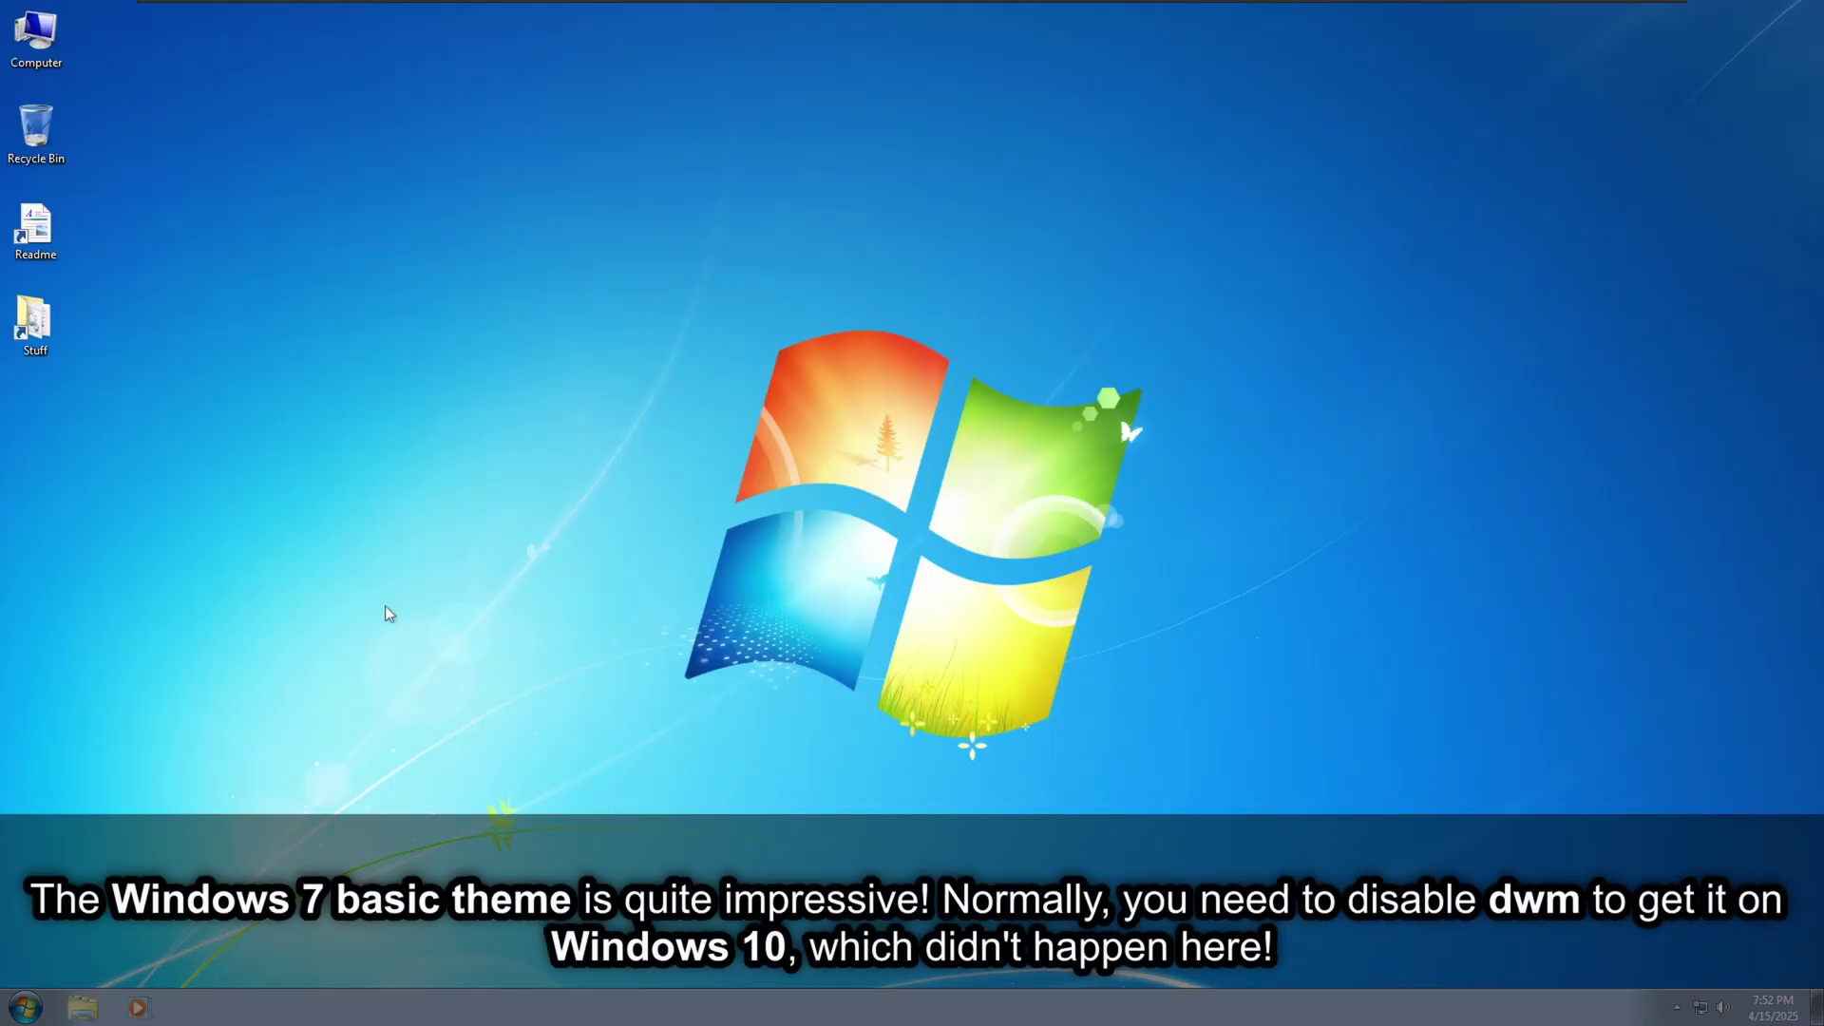
pyautogui.moveTo(781, 210); pyautogui.dragTo(784, 123)
# Step: Open a file explorer window, reposition it, inspect Local Disk (C:) under Computer, and close the open windows
pyautogui.click(76, 1007)
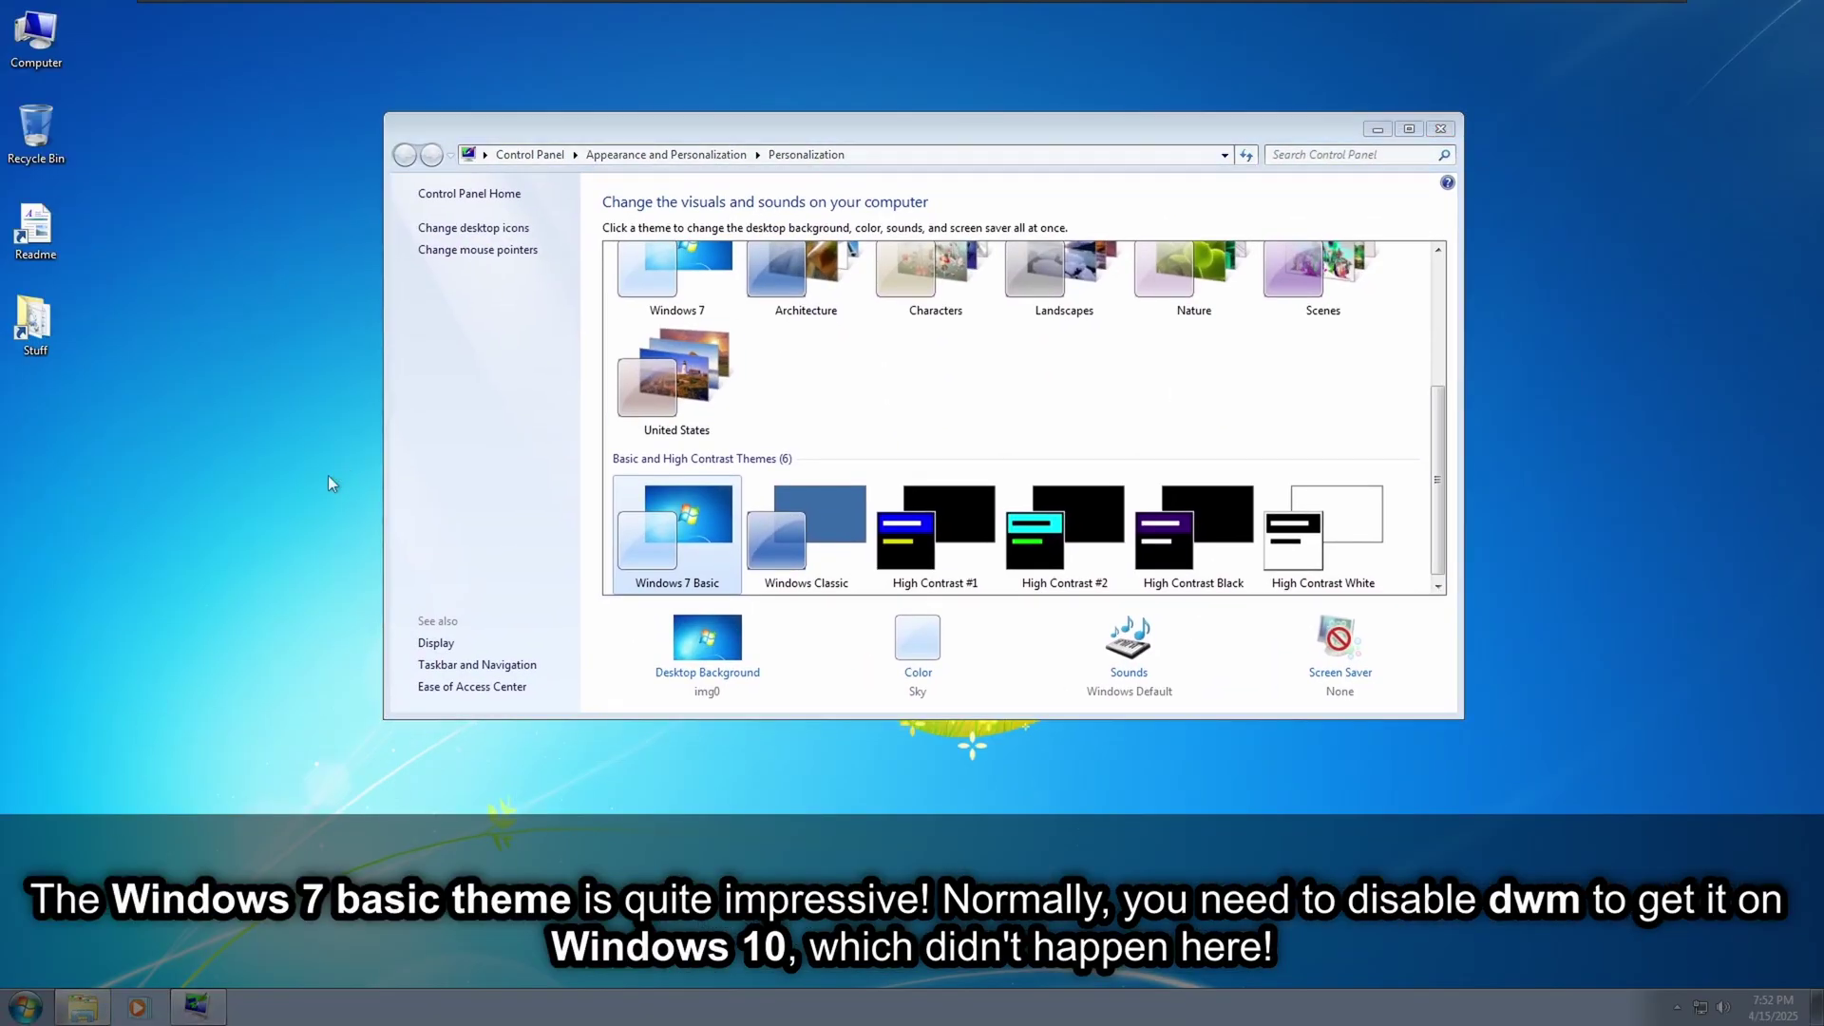
pyautogui.moveTo(507, 118); pyautogui.dragTo(555, 470)
pyautogui.click(344, 623)
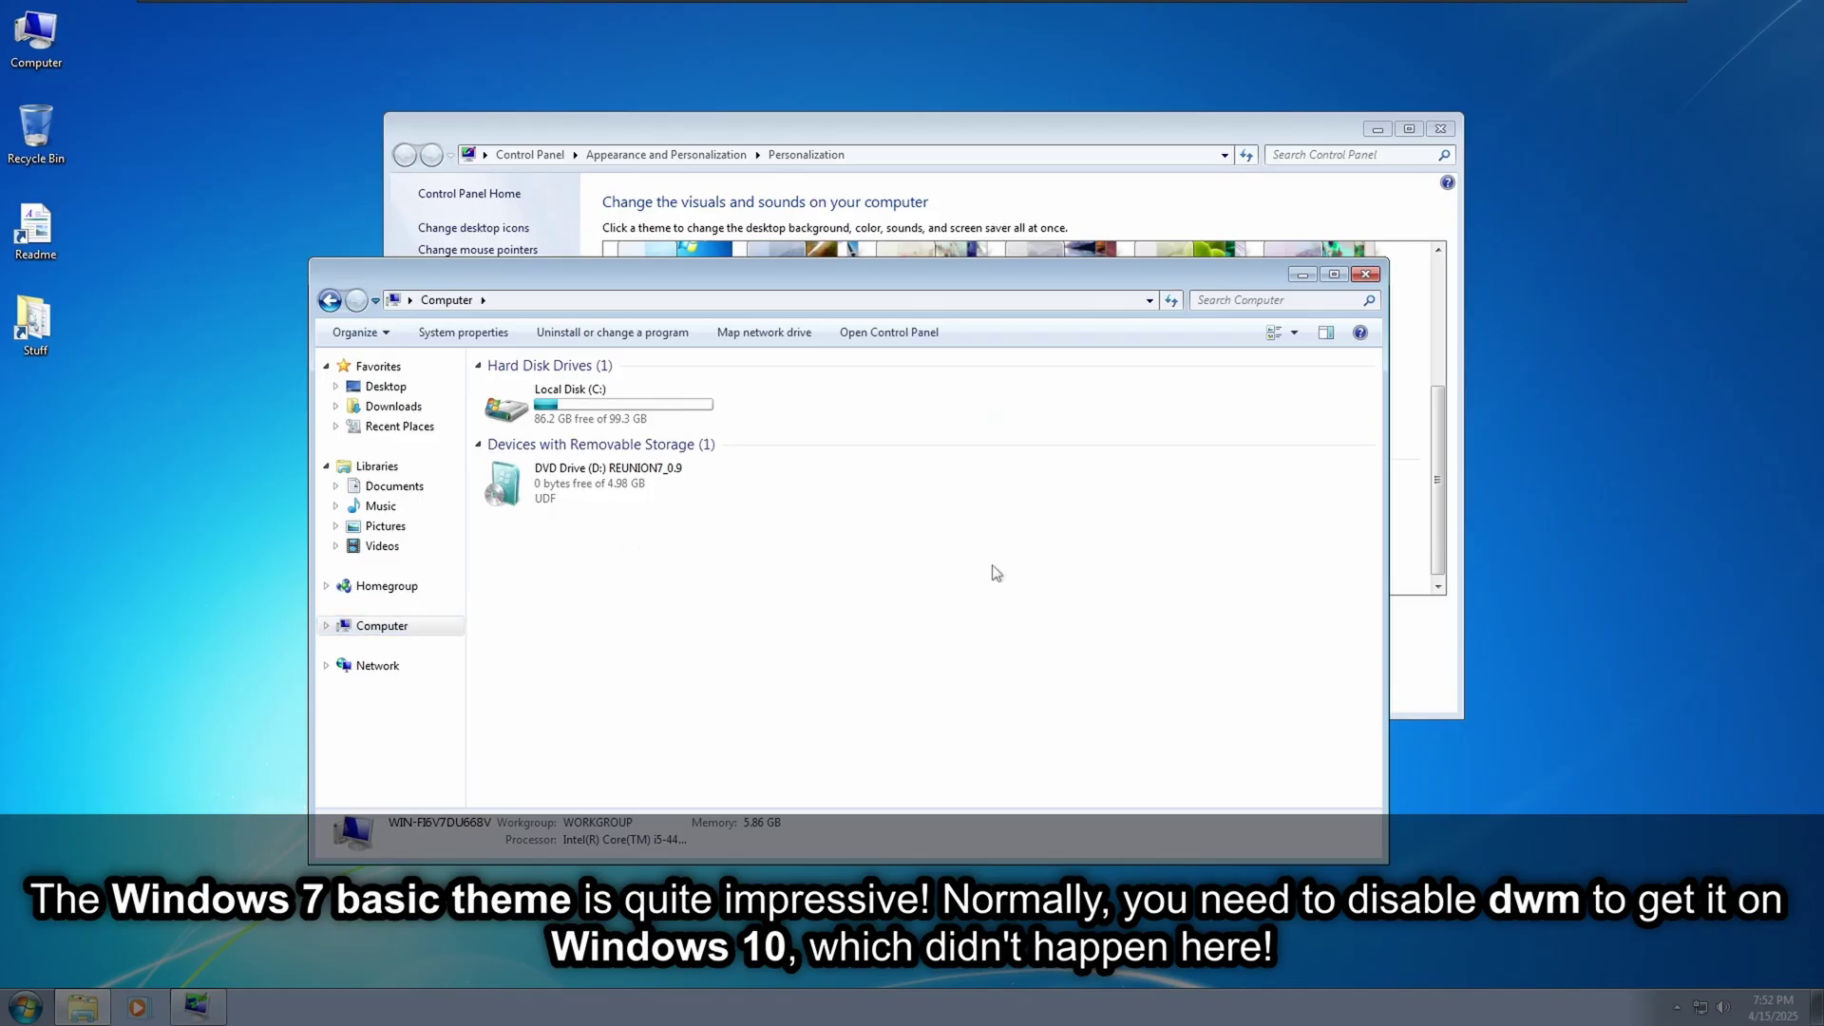
pyautogui.rightClick(541, 397)
pyautogui.click(582, 631)
pyautogui.click(865, 415)
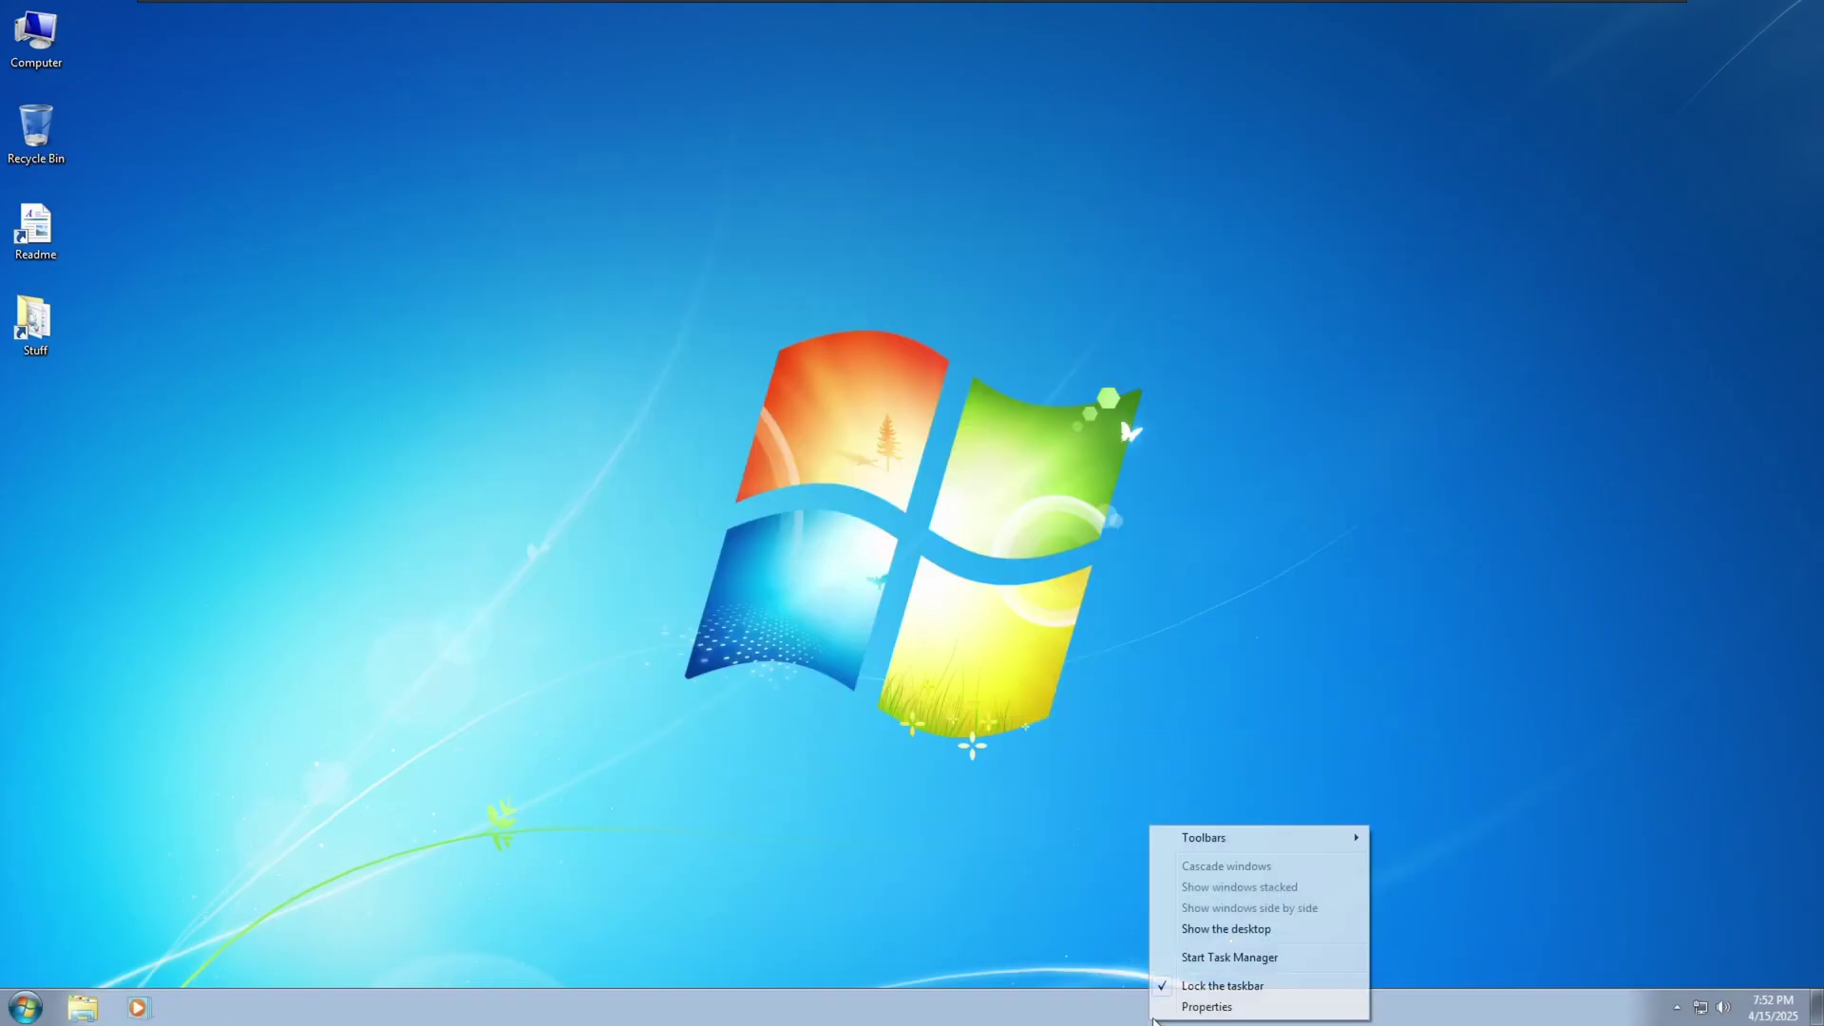
pyautogui.click(718, 871)
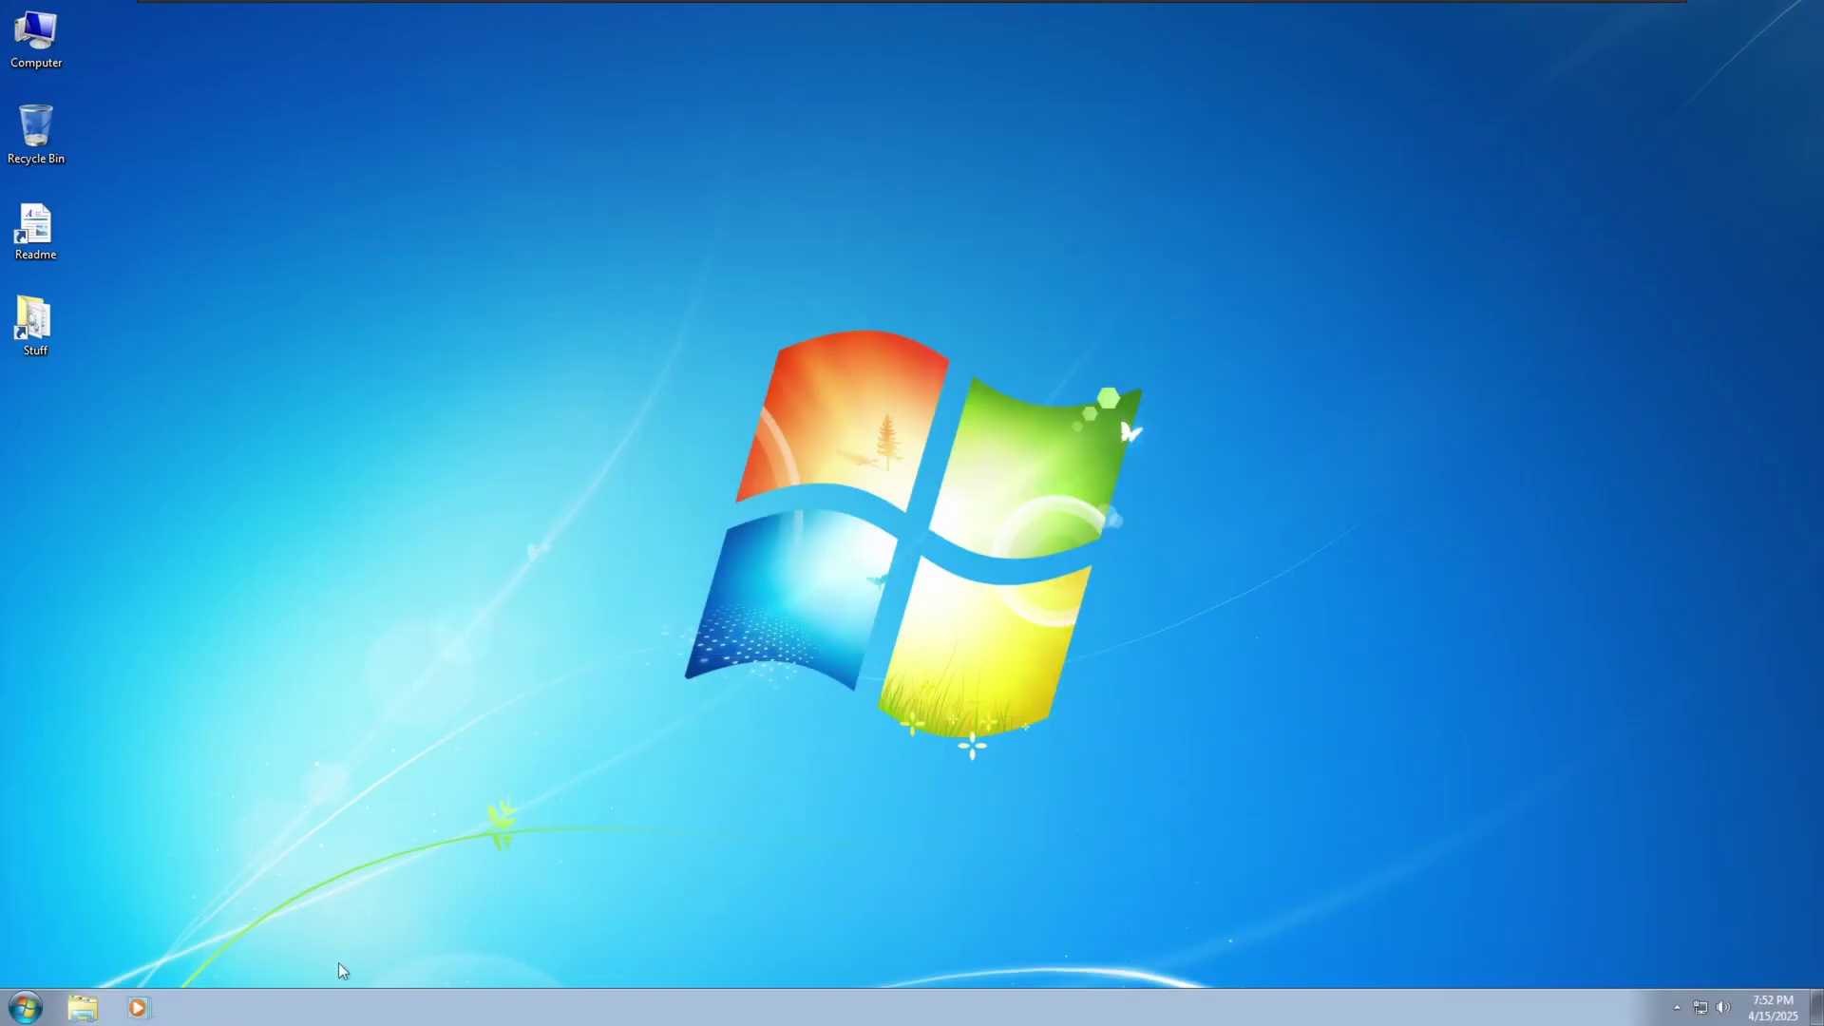
# Step: Reopen the Personalization page from the desktop and apply the Windows Classic theme
pyautogui.rightClick(383, 840)
pyautogui.click(458, 815)
pyautogui.click(792, 537)
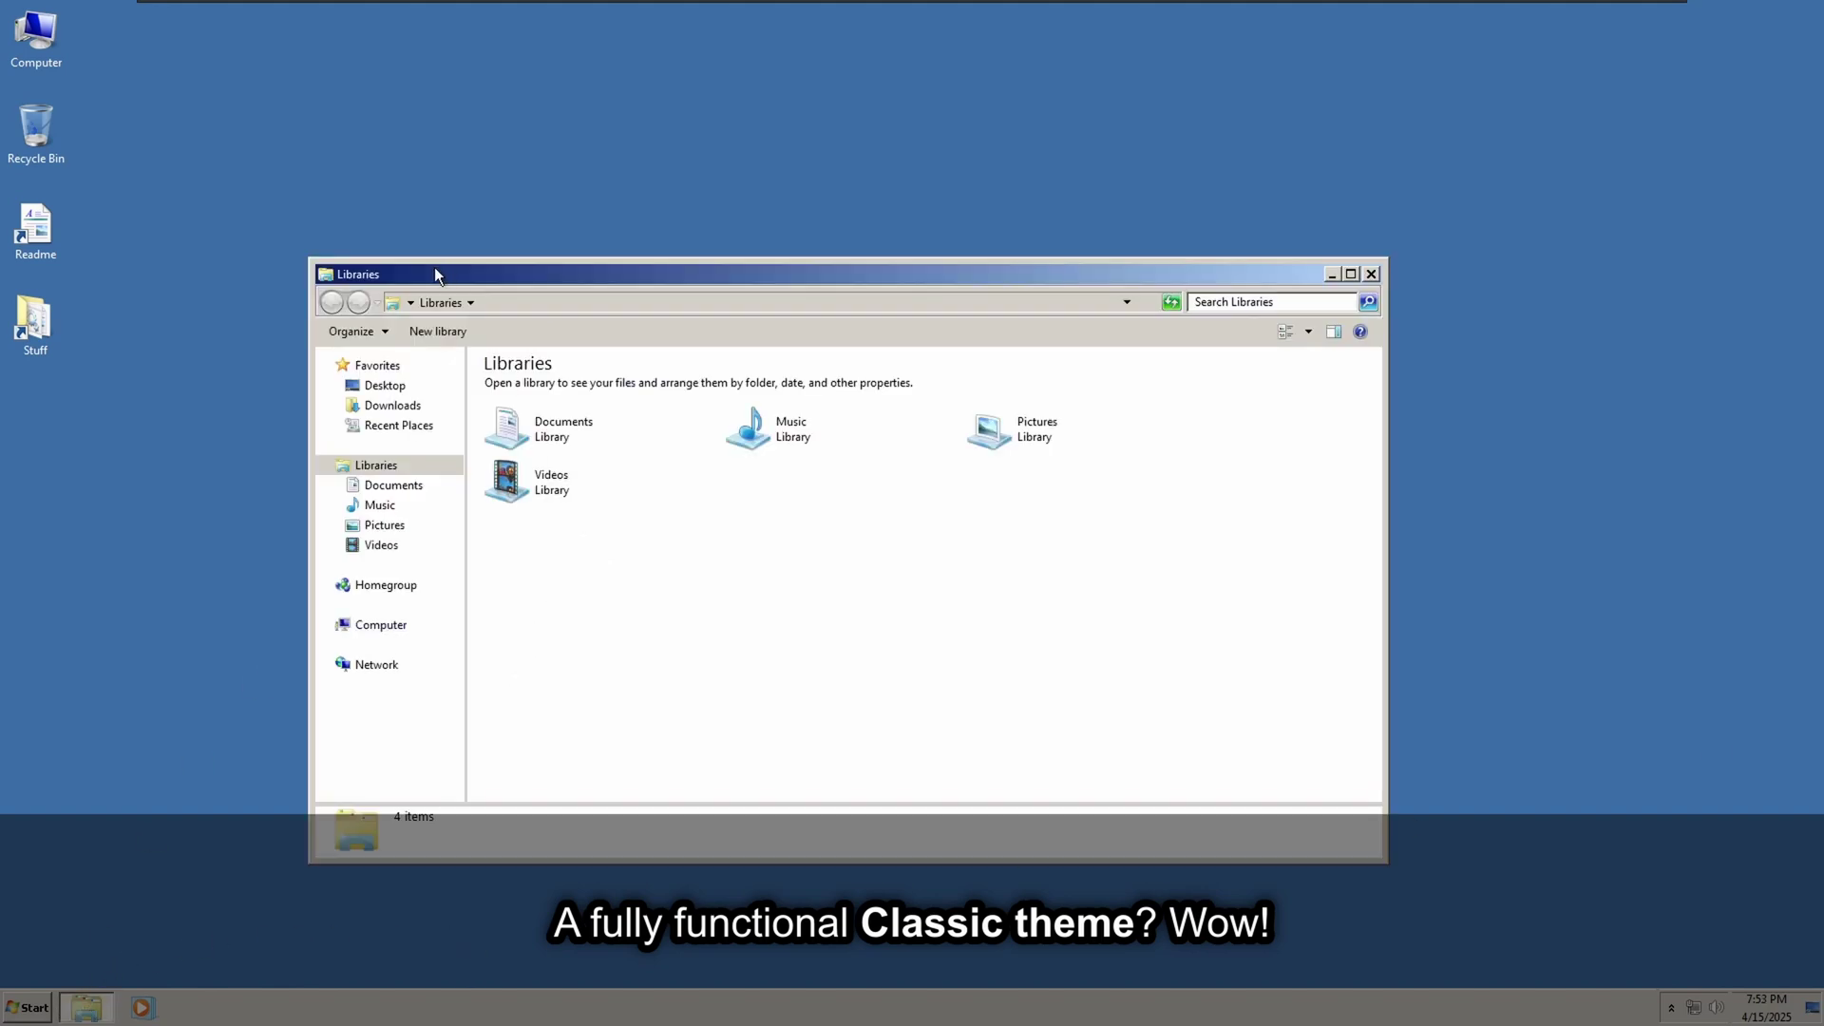
# Step: Reposition the Libraries window, view the context menu of its empty area, and close the window
pyautogui.moveTo(435, 275); pyautogui.dragTo(465, 280)
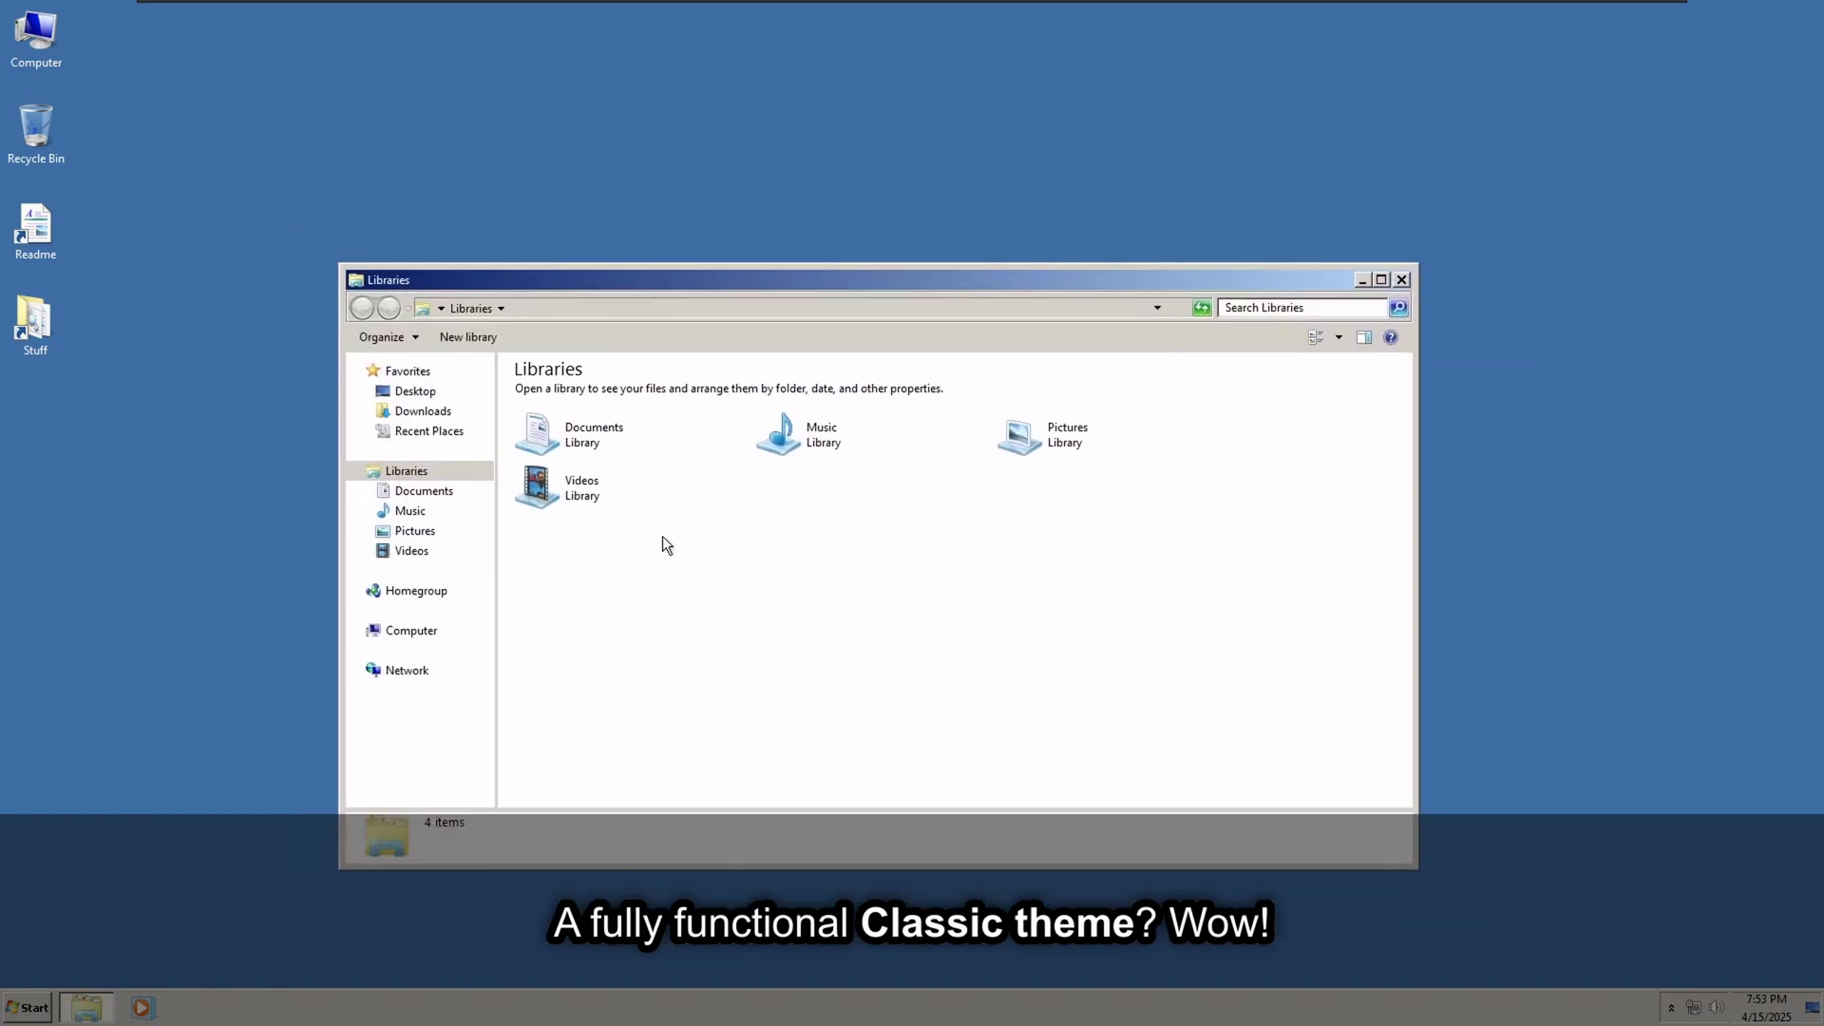
pyautogui.rightClick(716, 572)
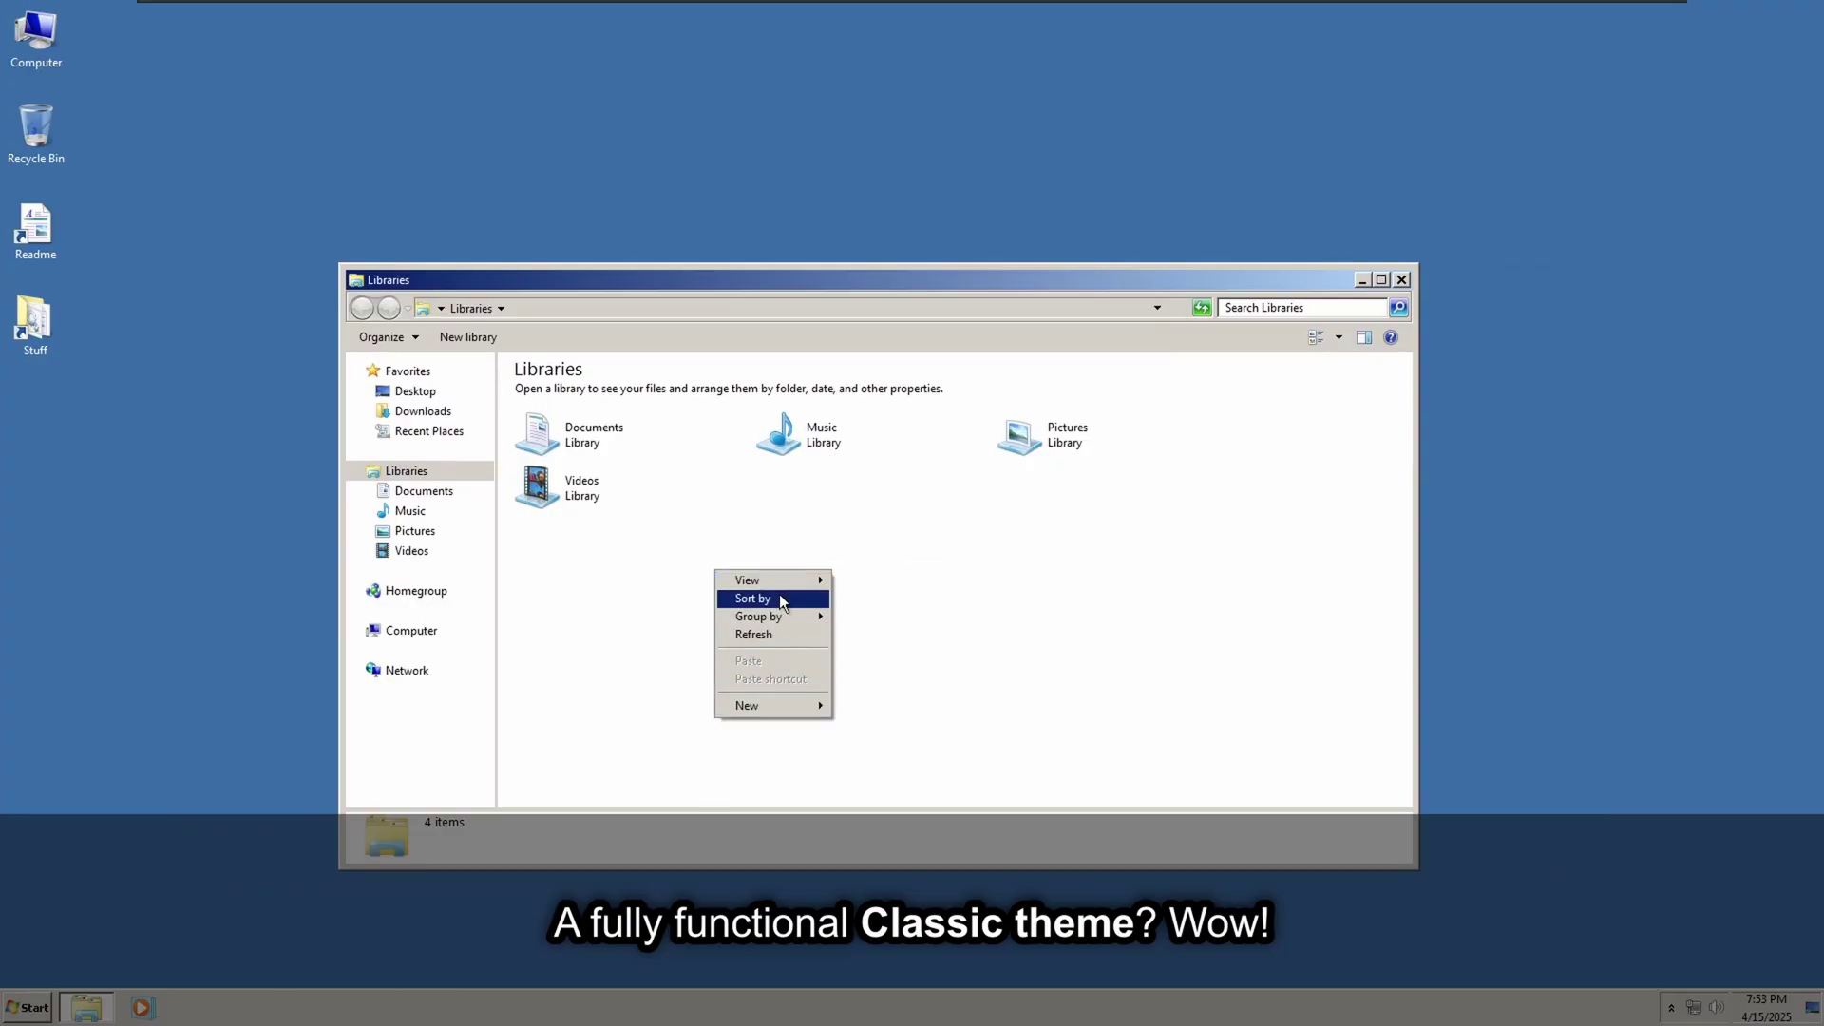
pyautogui.click(909, 566)
pyautogui.click(1401, 280)
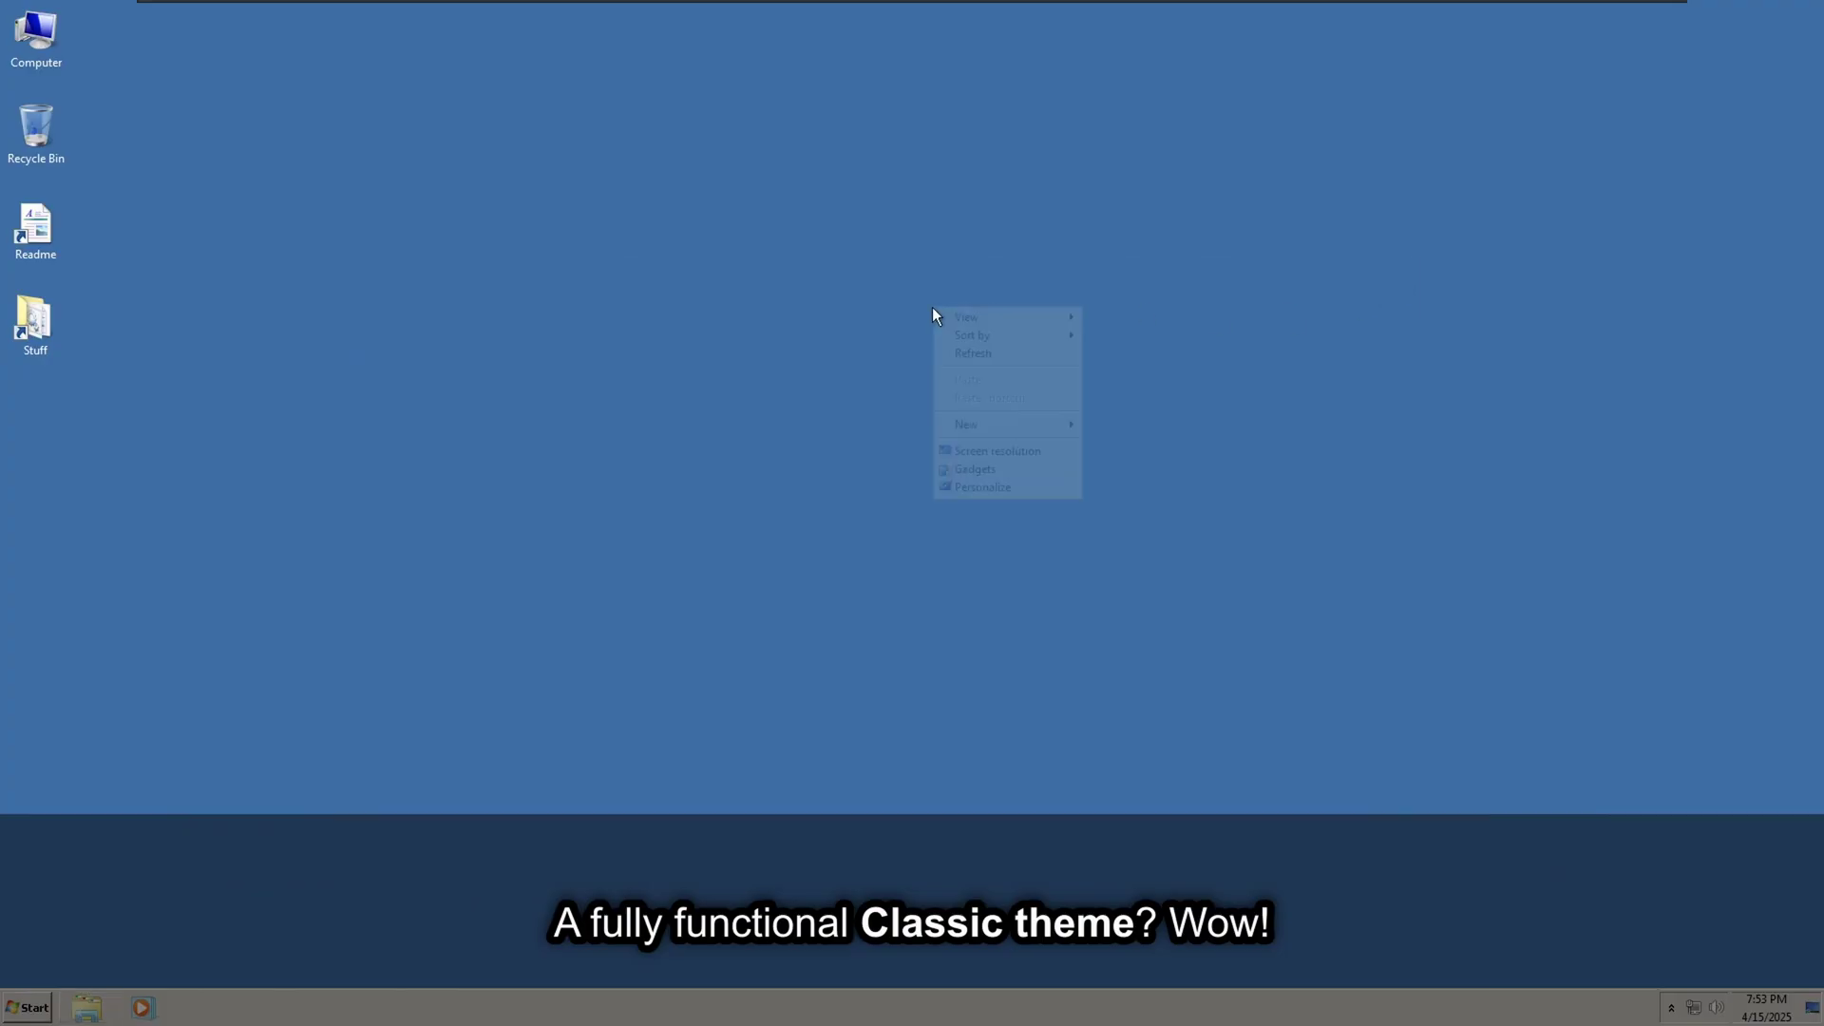
# Step: Apply the High Contrast #1 theme from the Personalization page and check how the Start menu looks with it
pyautogui.rightClick(933, 306)
pyautogui.click(983, 481)
pyautogui.click(915, 524)
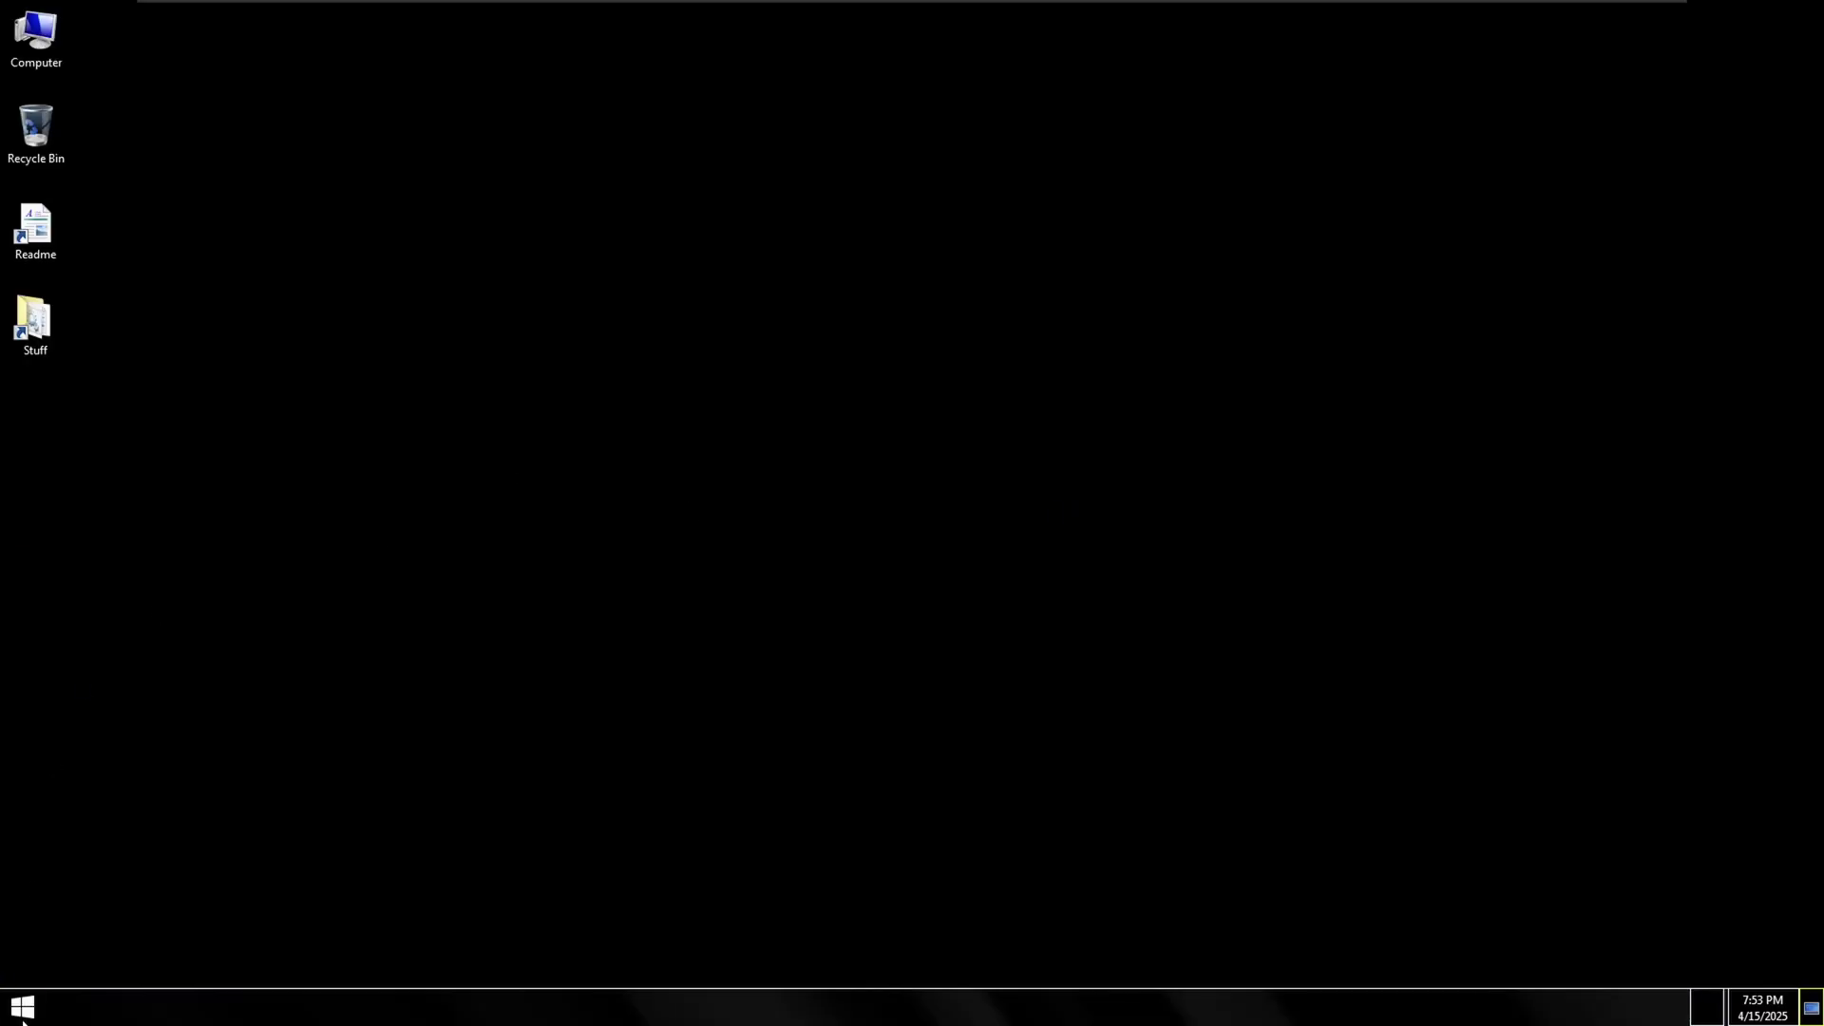
pyautogui.click(23, 1023)
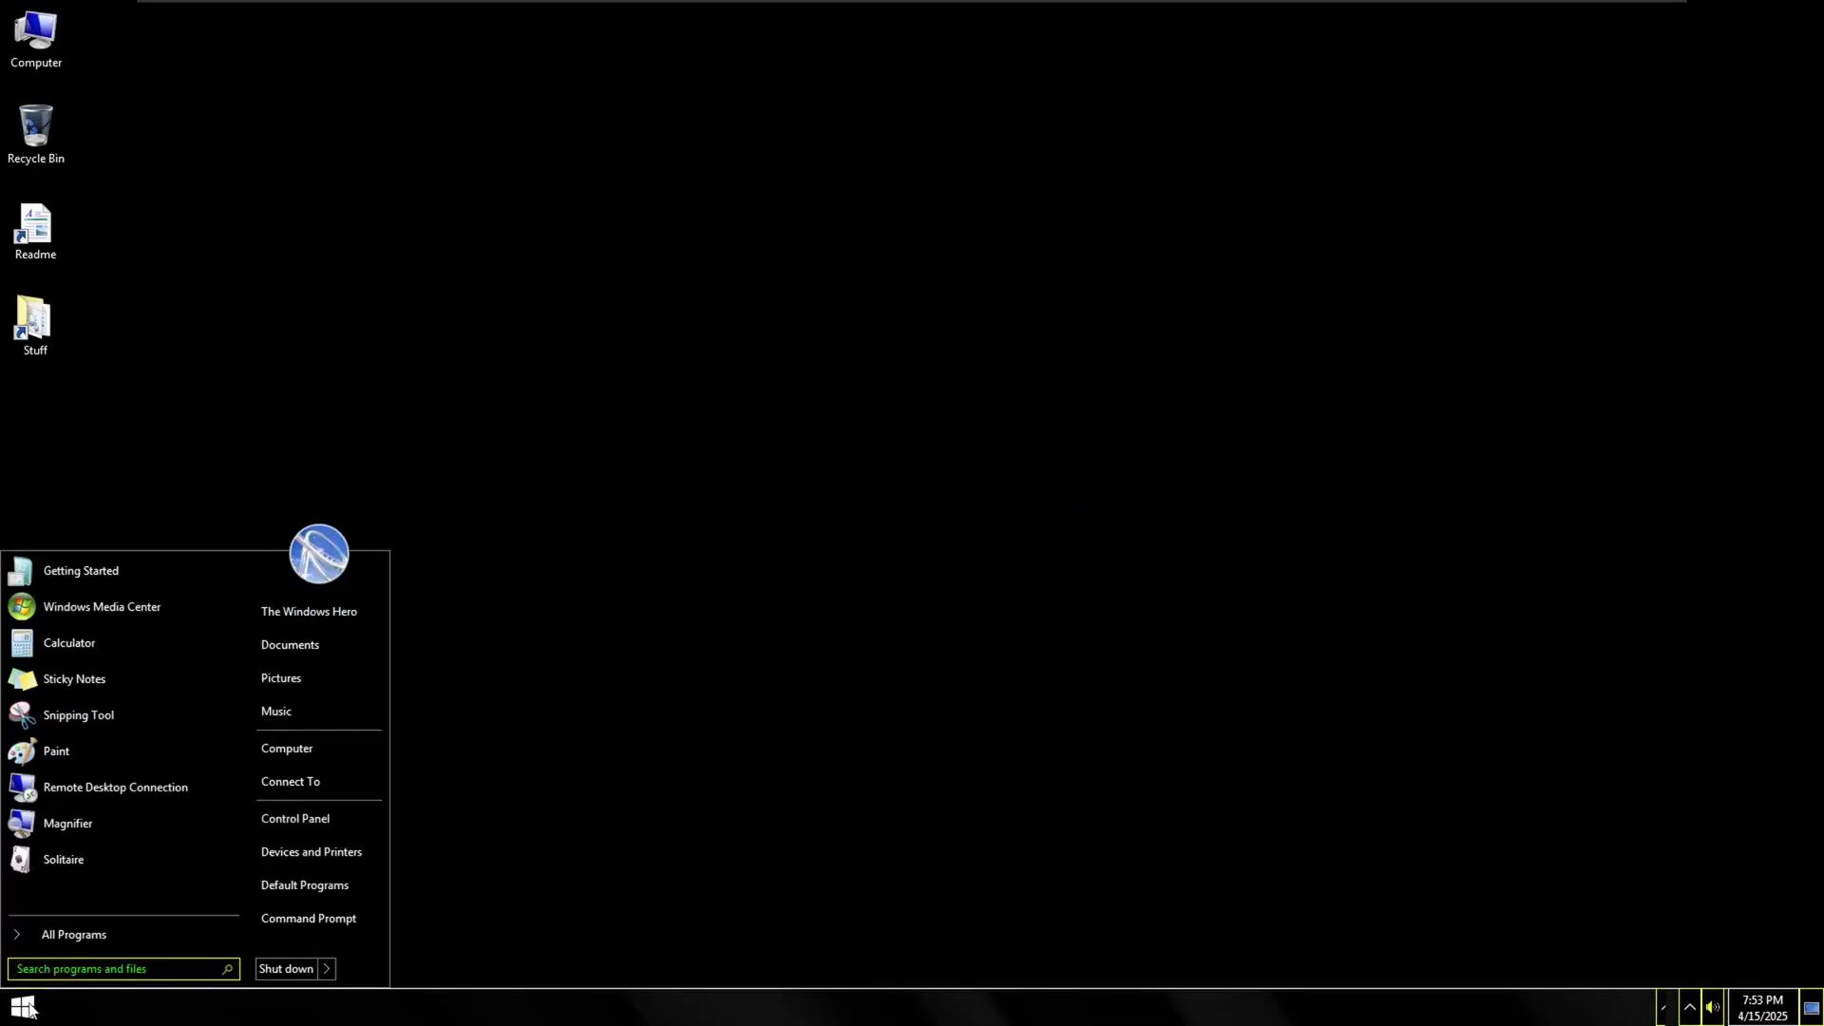
pyautogui.click(23, 1023)
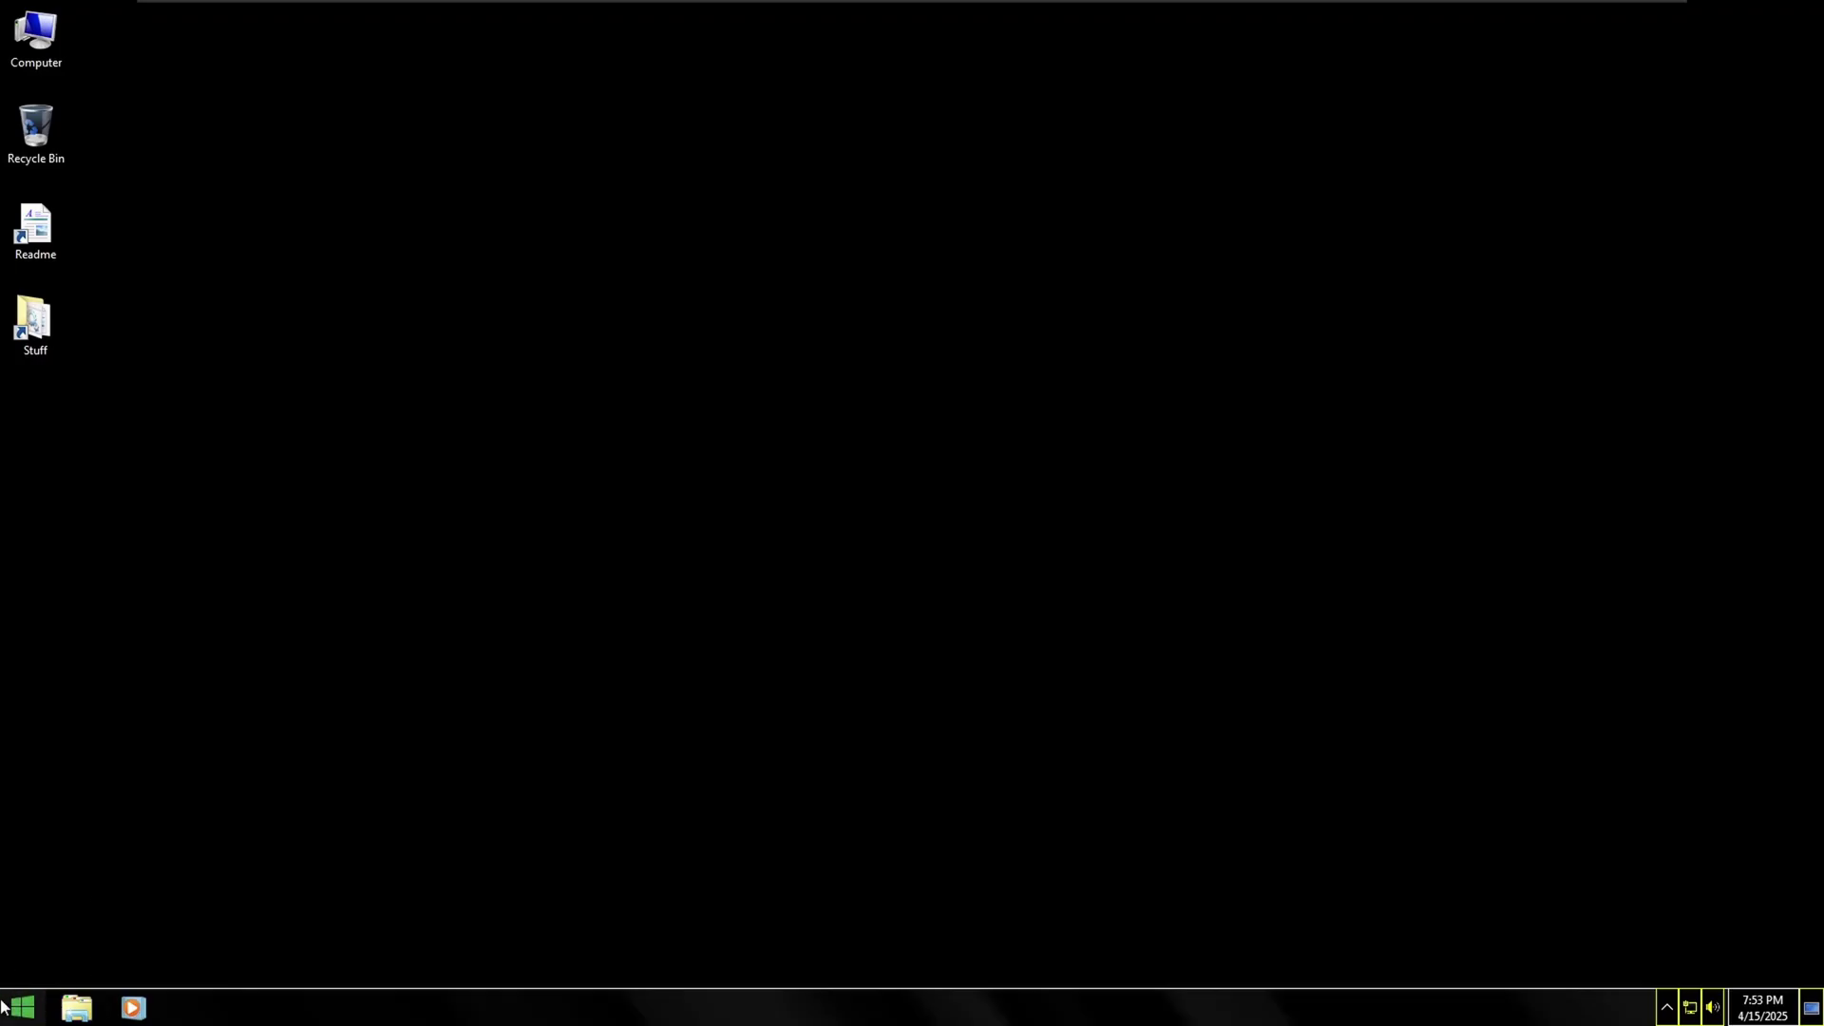
# Step: Try the High Contrast #2, High Contrast Black and High Contrast White themes, and restore the Windows 7 Aero theme
pyautogui.rightClick(371, 611)
pyautogui.click(418, 794)
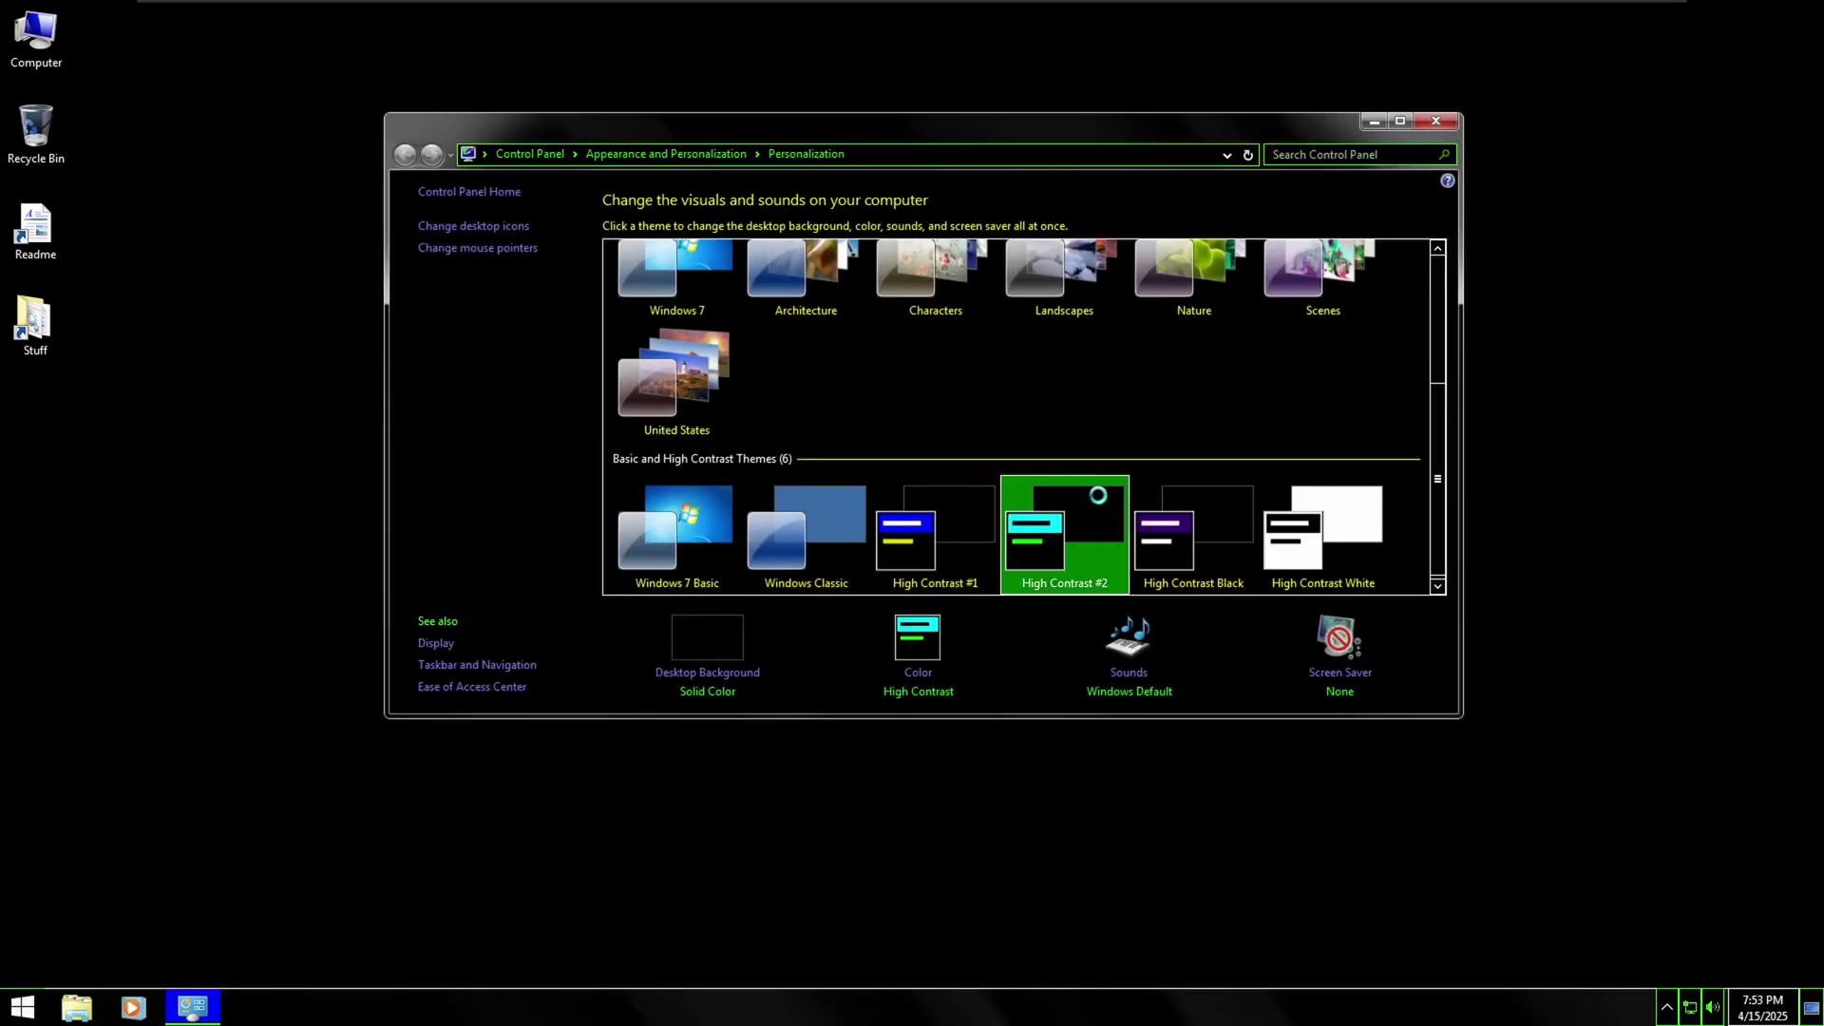
pyautogui.moveTo(886, 123); pyautogui.dragTo(910, 217)
pyautogui.click(1214, 617)
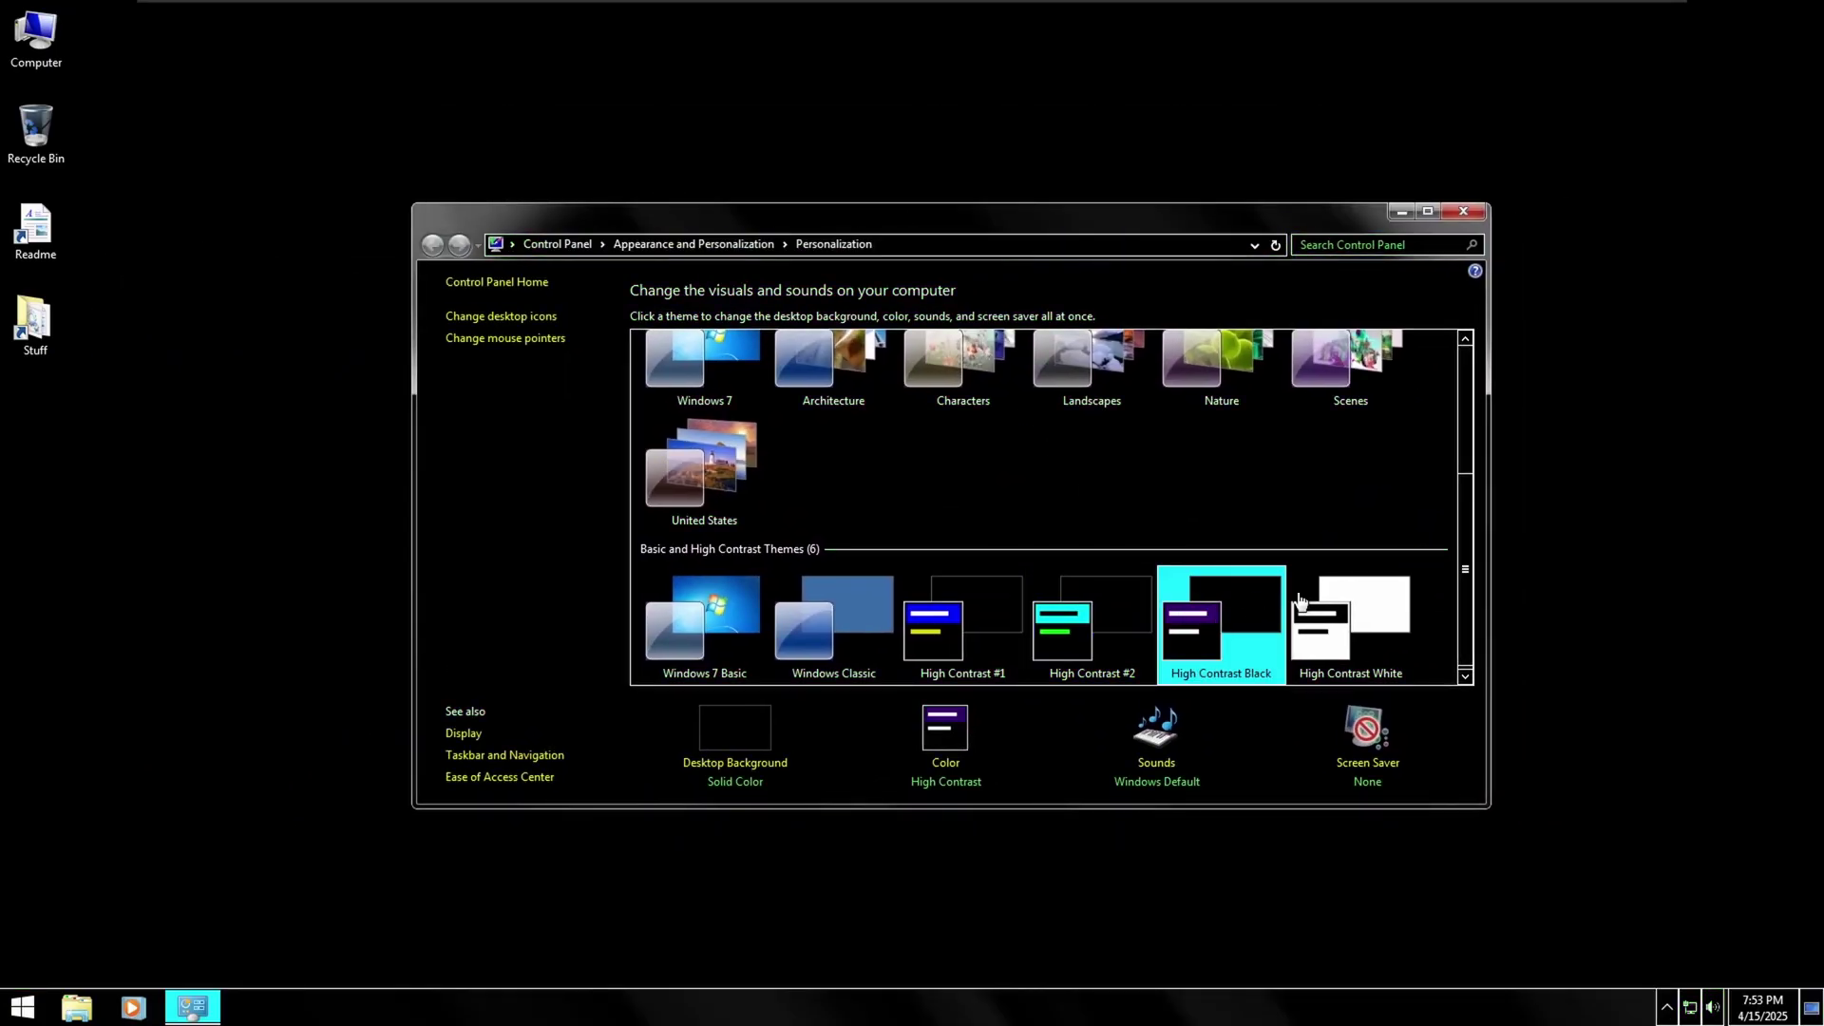
pyautogui.click(1359, 610)
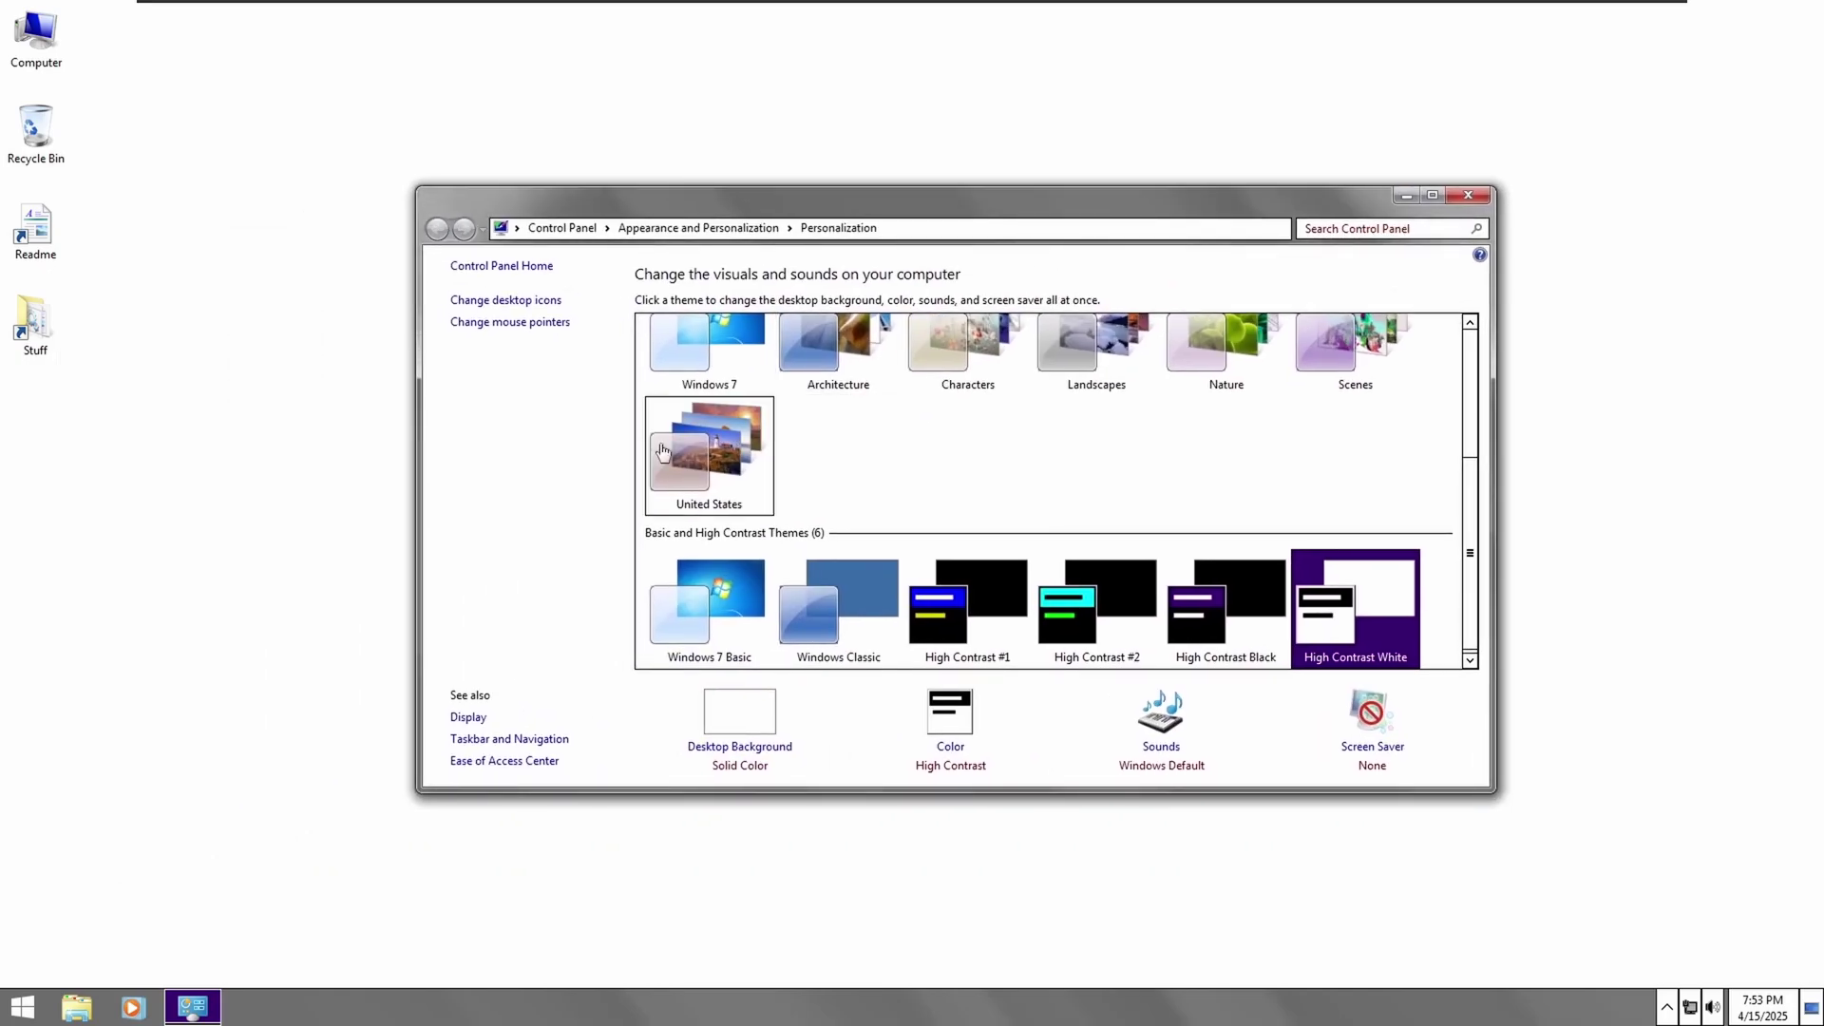
pyautogui.click(703, 366)
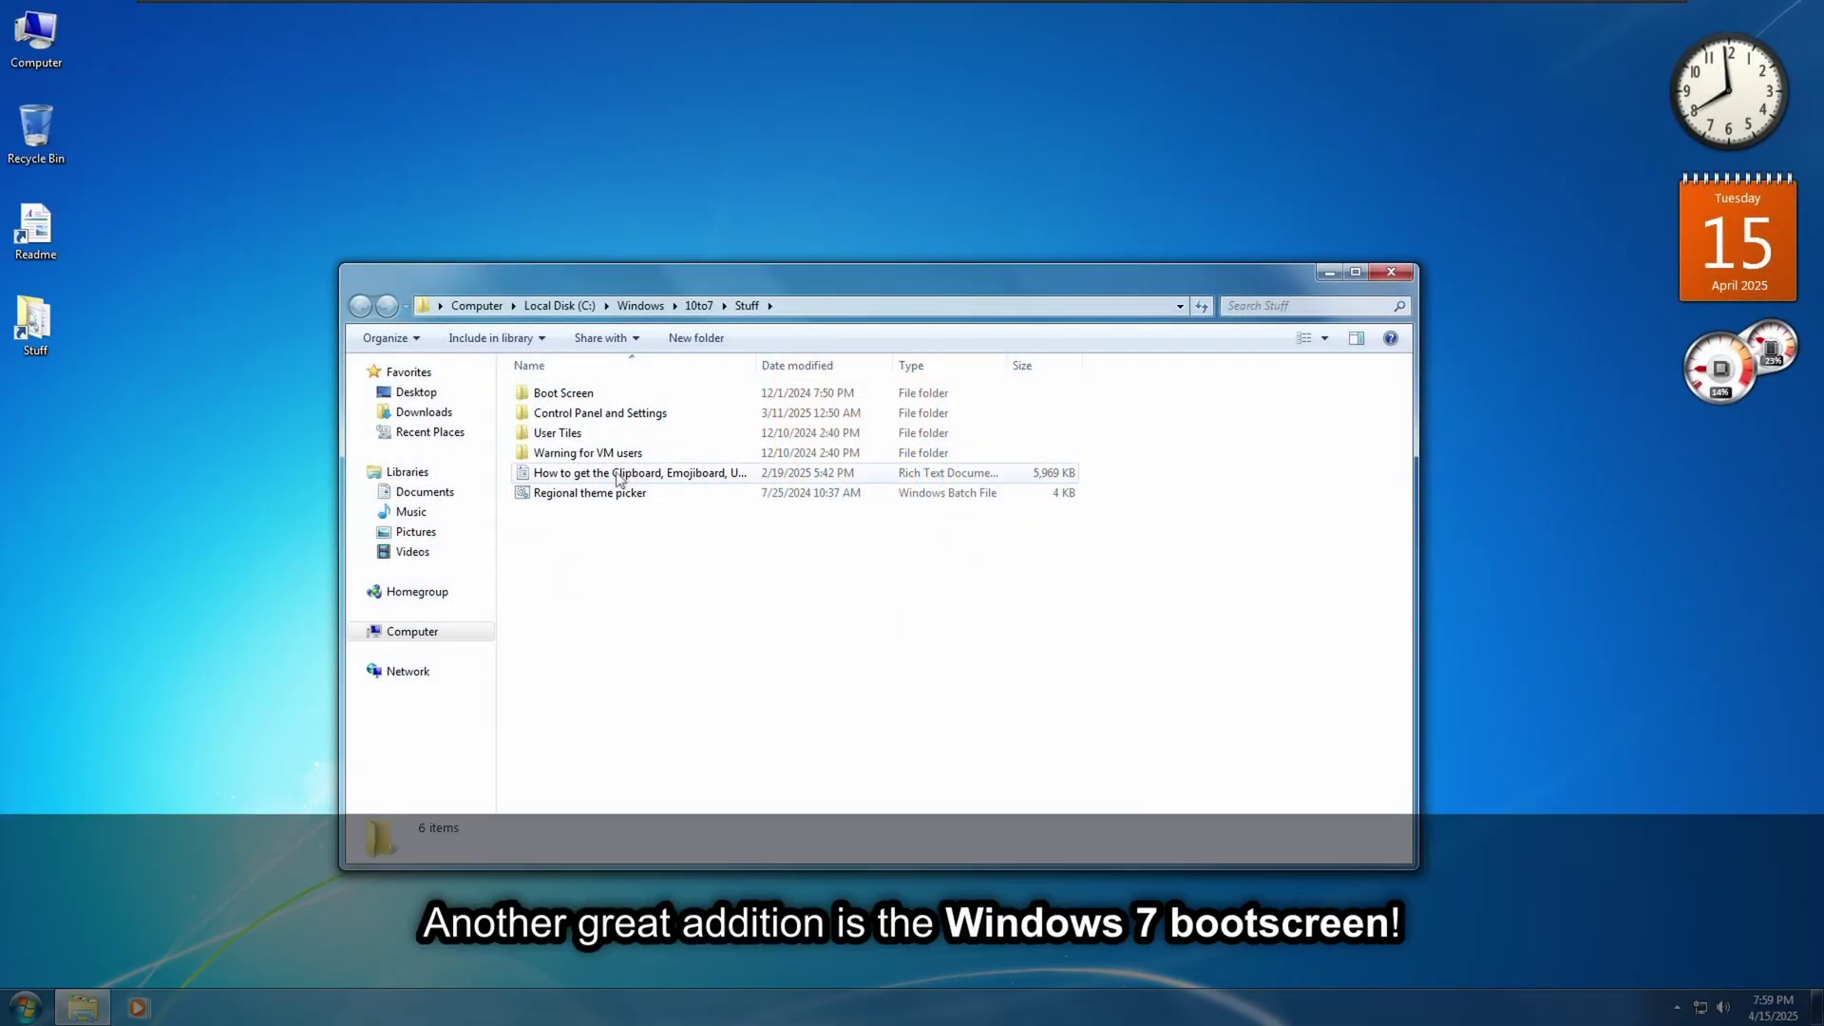
# Step: Read through the Stuff folder's how-to document about the Clipboard, Emojiboard, Snipping Tool and MS Store, and close it
pyautogui.doubleClick(616, 472)
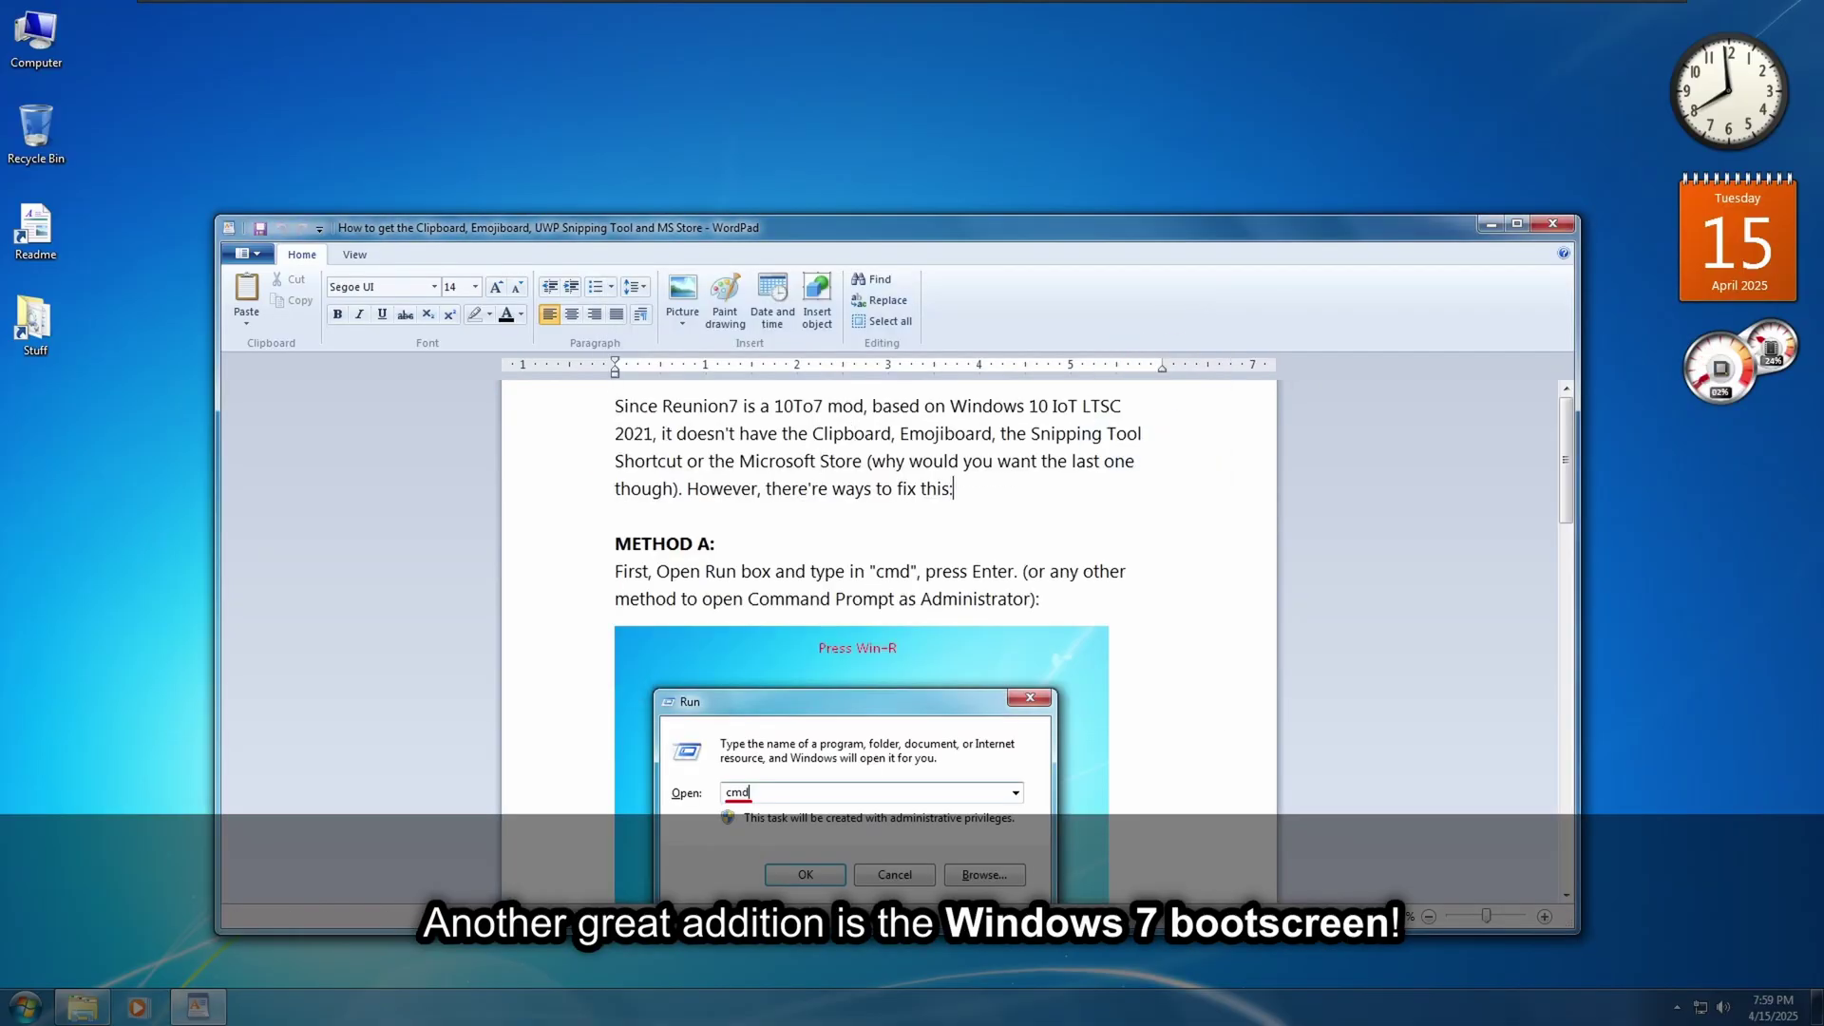
pyautogui.scroll(-3, 889, 646)
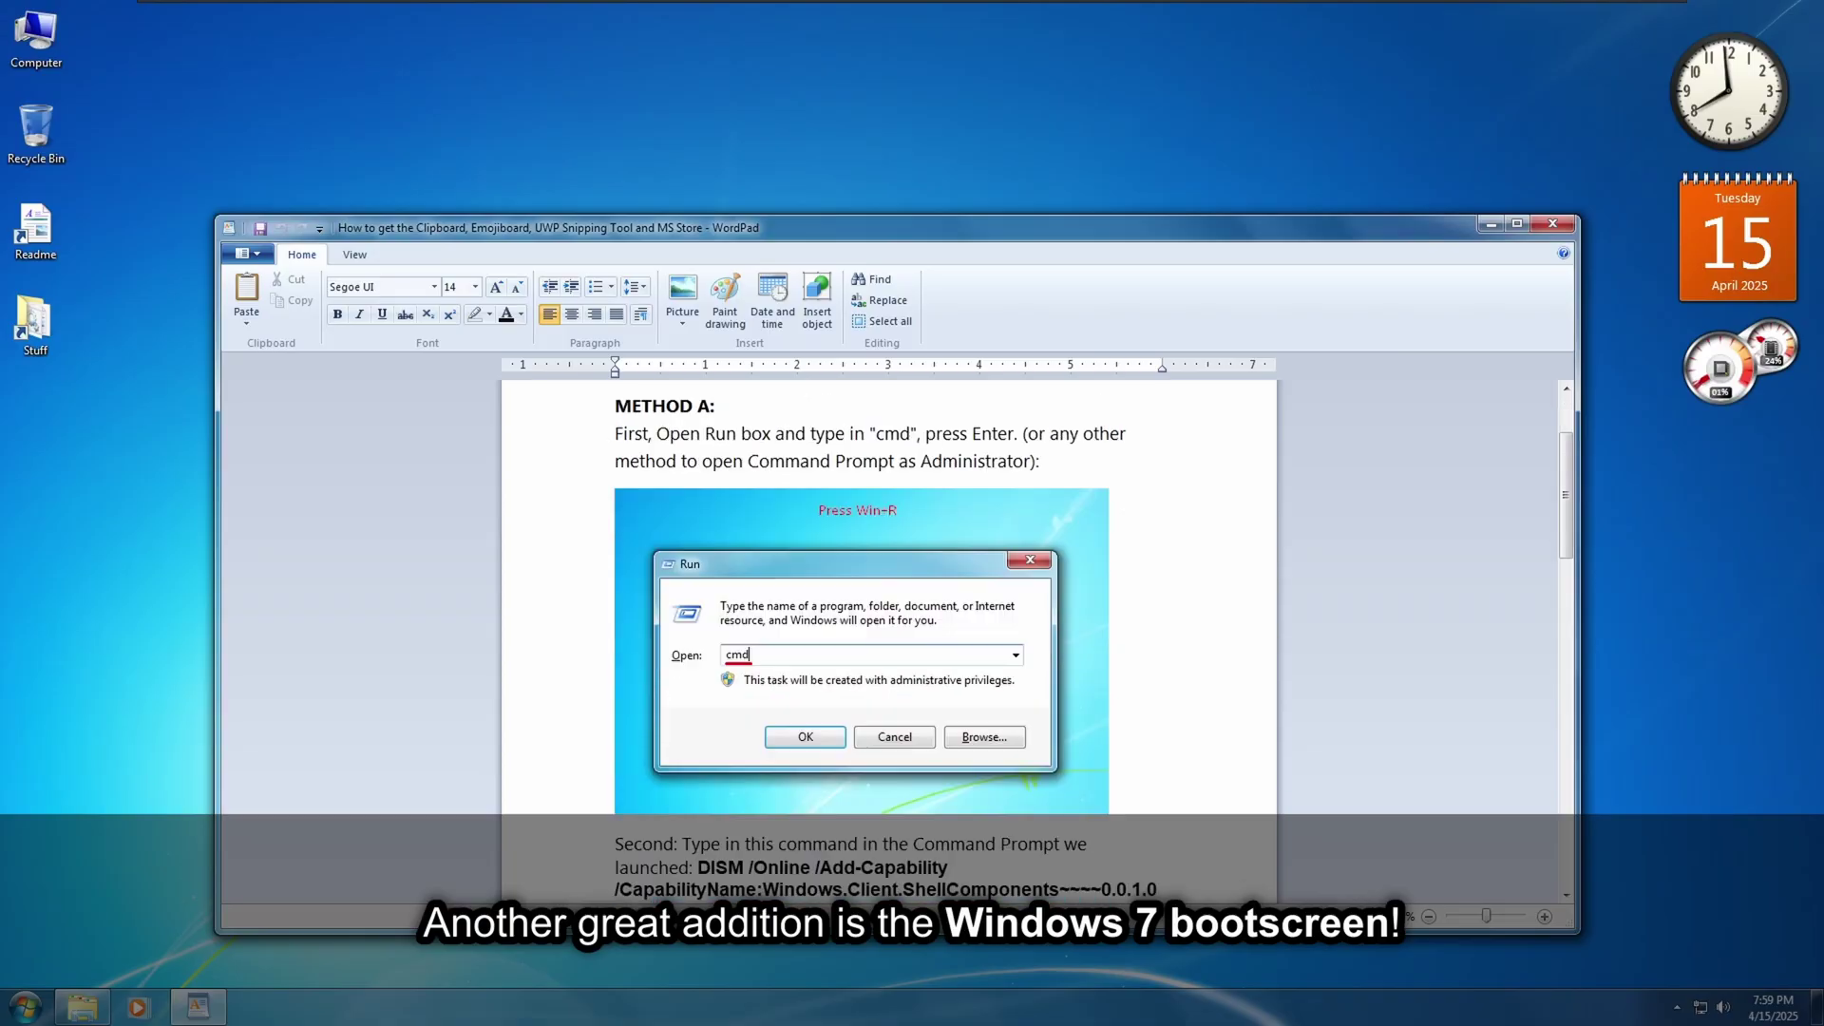
pyautogui.scroll(-15, 888, 646)
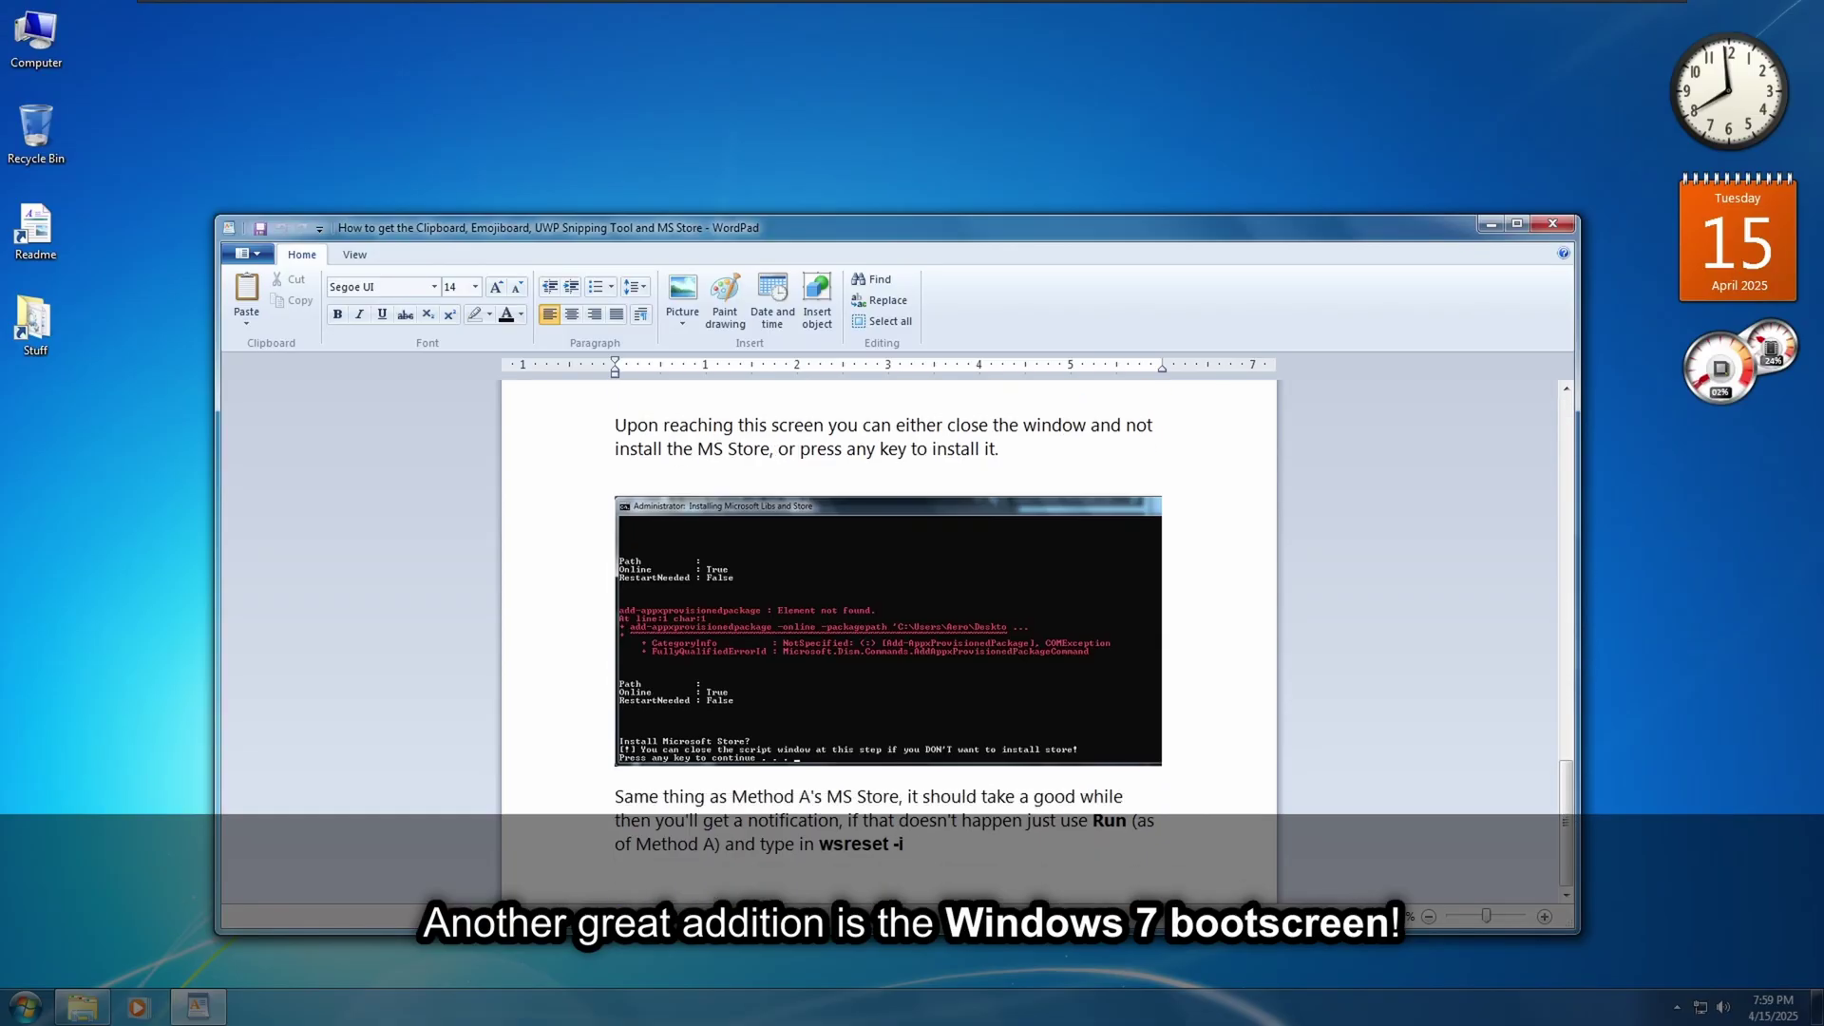
pyautogui.click(1560, 227)
# Step: Open the Warning text file in the Warning for VM users folder, read it, and close it
pyautogui.doubleClick(584, 455)
pyautogui.doubleClick(583, 411)
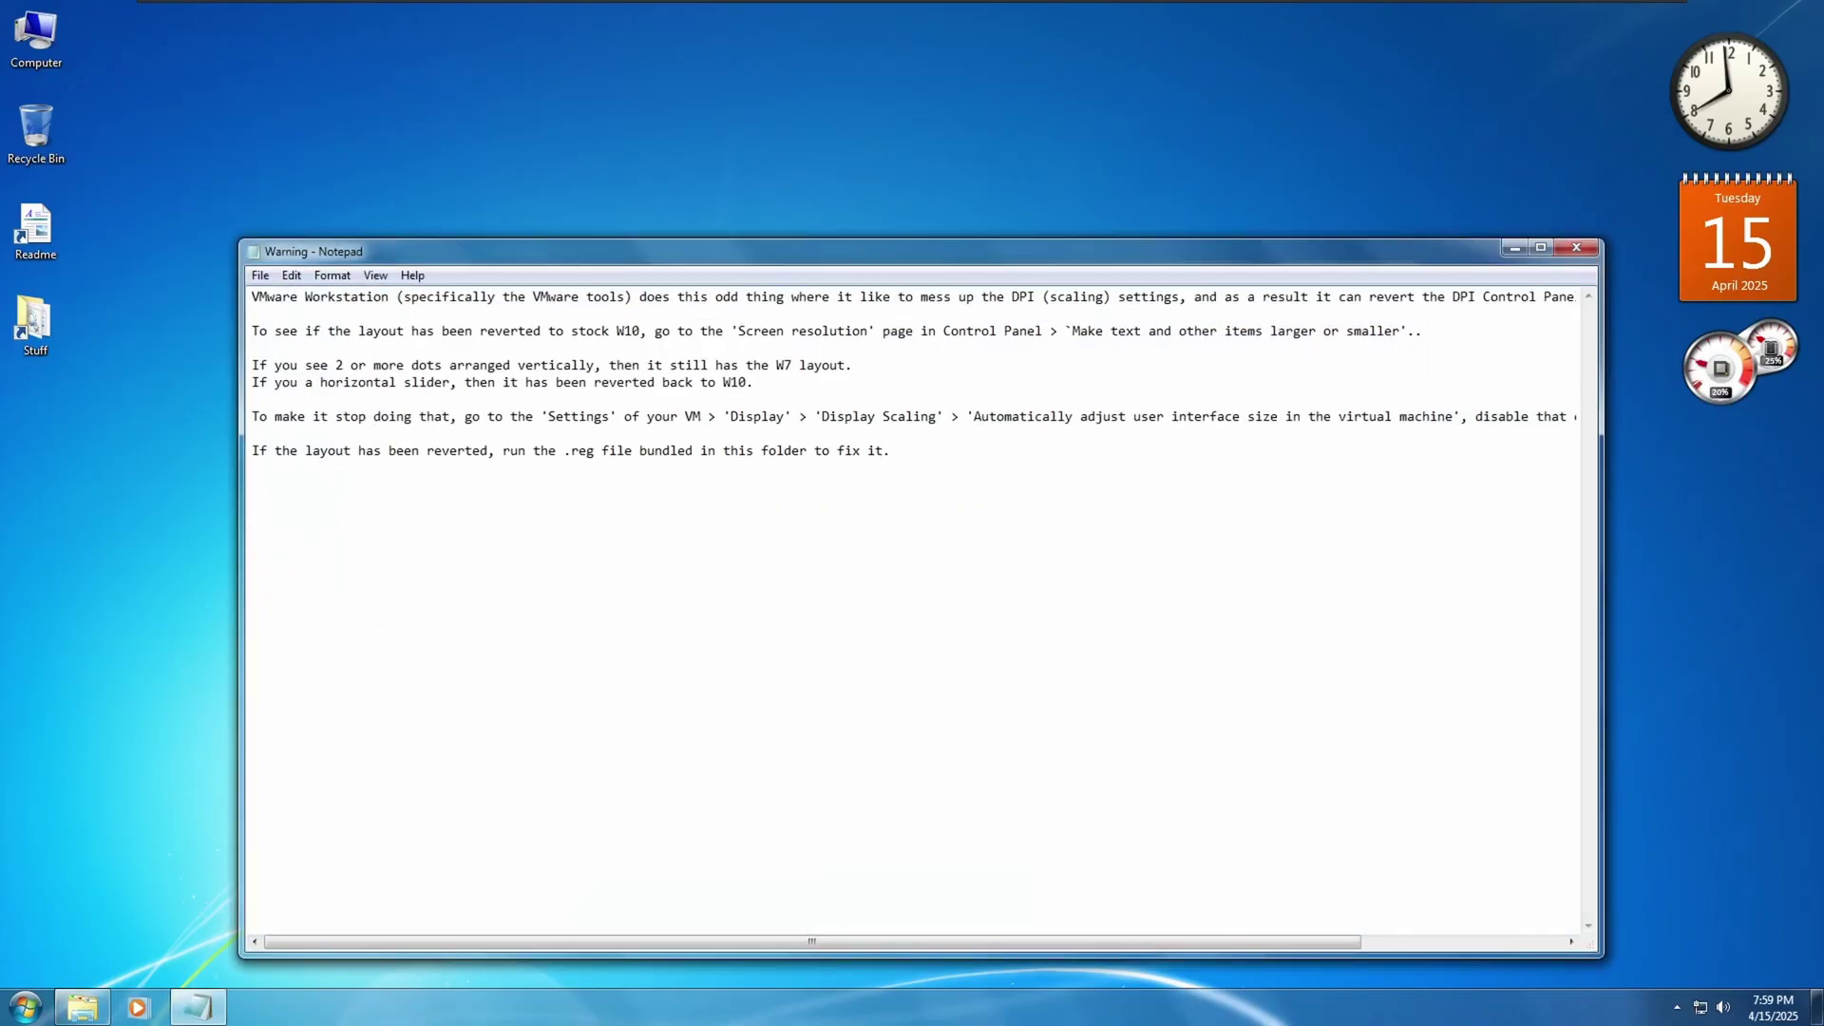
pyautogui.moveTo(304, 942)
pyautogui.mouseDown()
pyautogui.moveTo(558, 921)
pyautogui.moveTo(273, 955)
pyautogui.mouseUp()
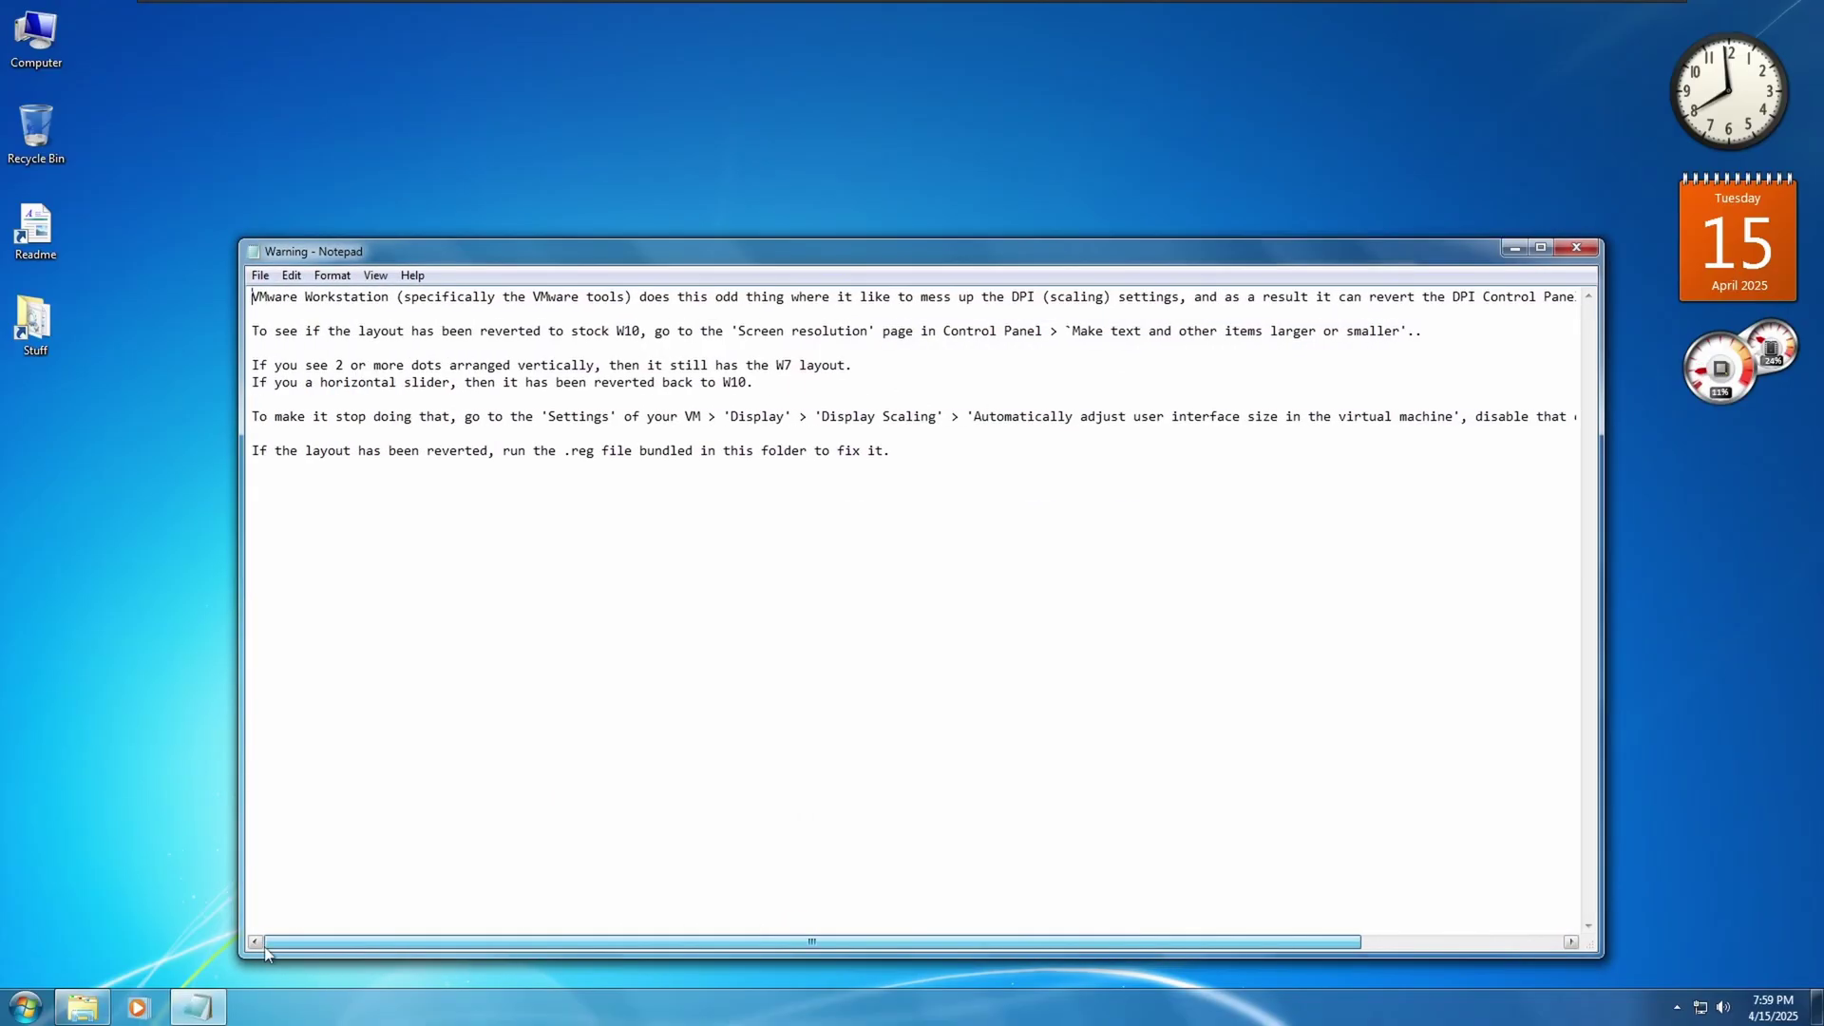
pyautogui.click(1577, 248)
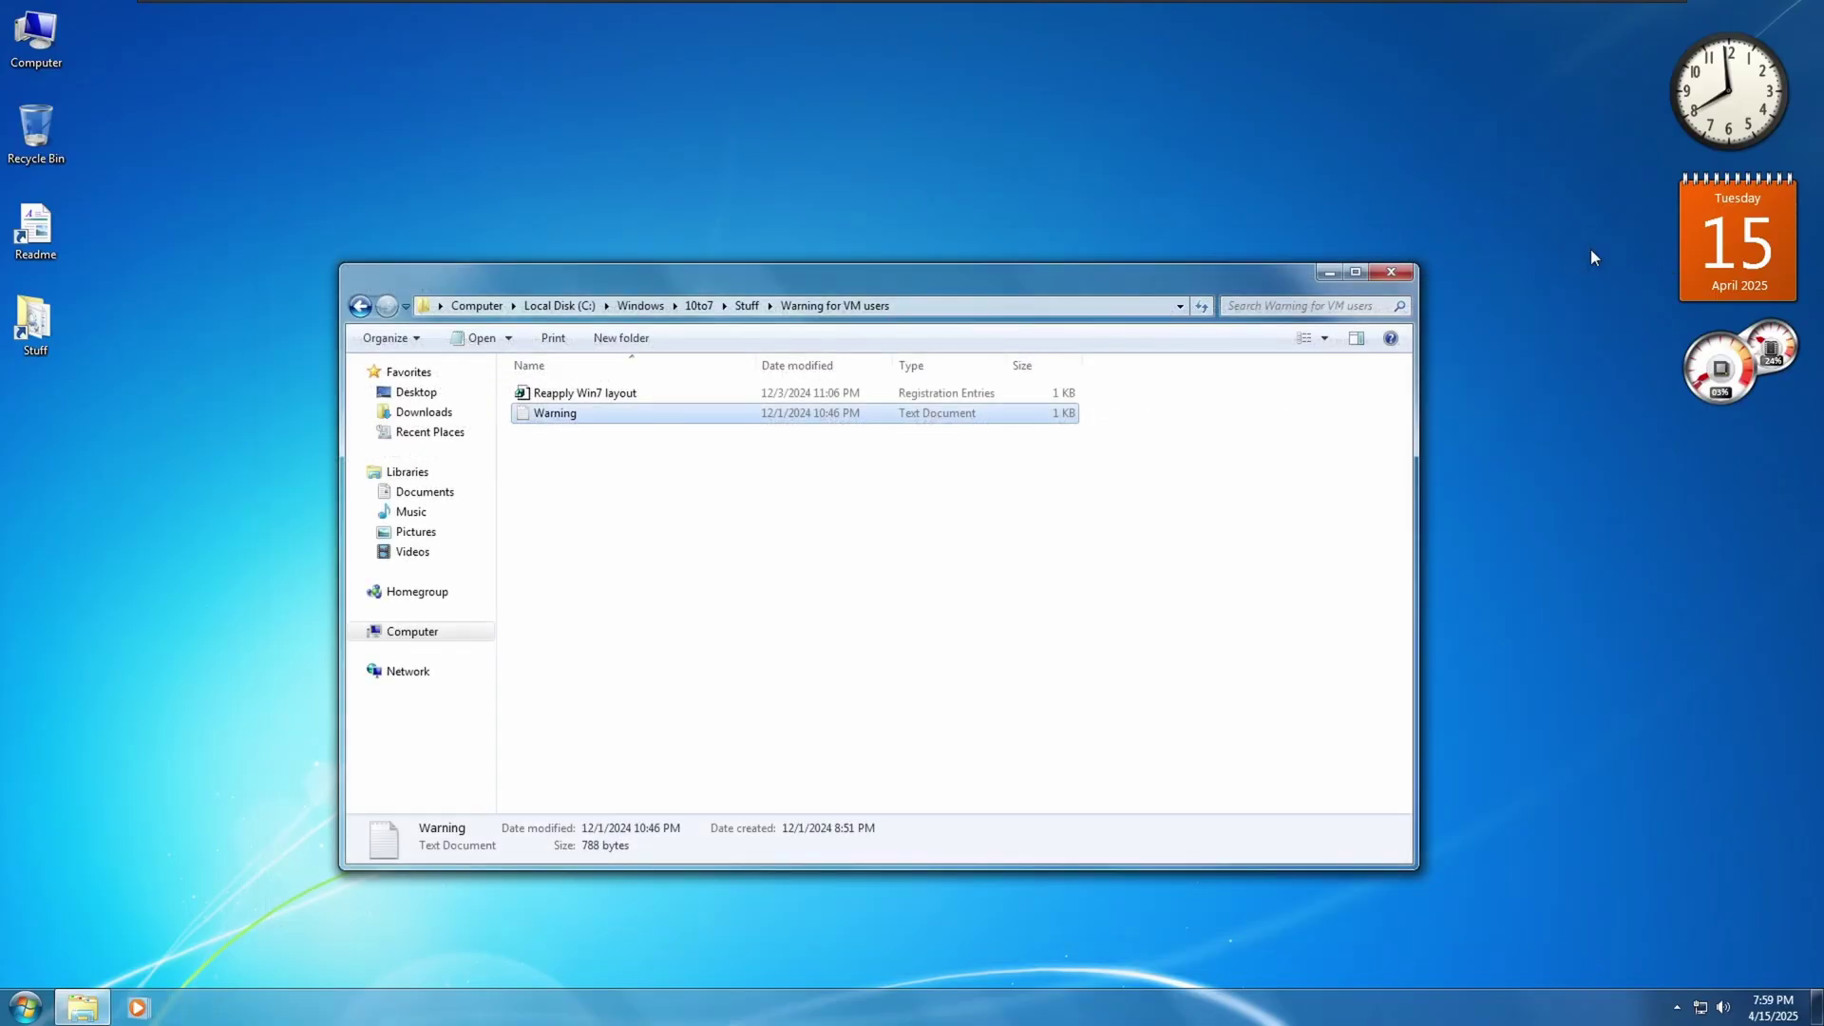
# Step: Look through the User Tiles pictures and the registry files in the Control Panel and Settings folder of Stuff
pyautogui.click(361, 305)
pyautogui.click(560, 434)
pyautogui.doubleClick(560, 433)
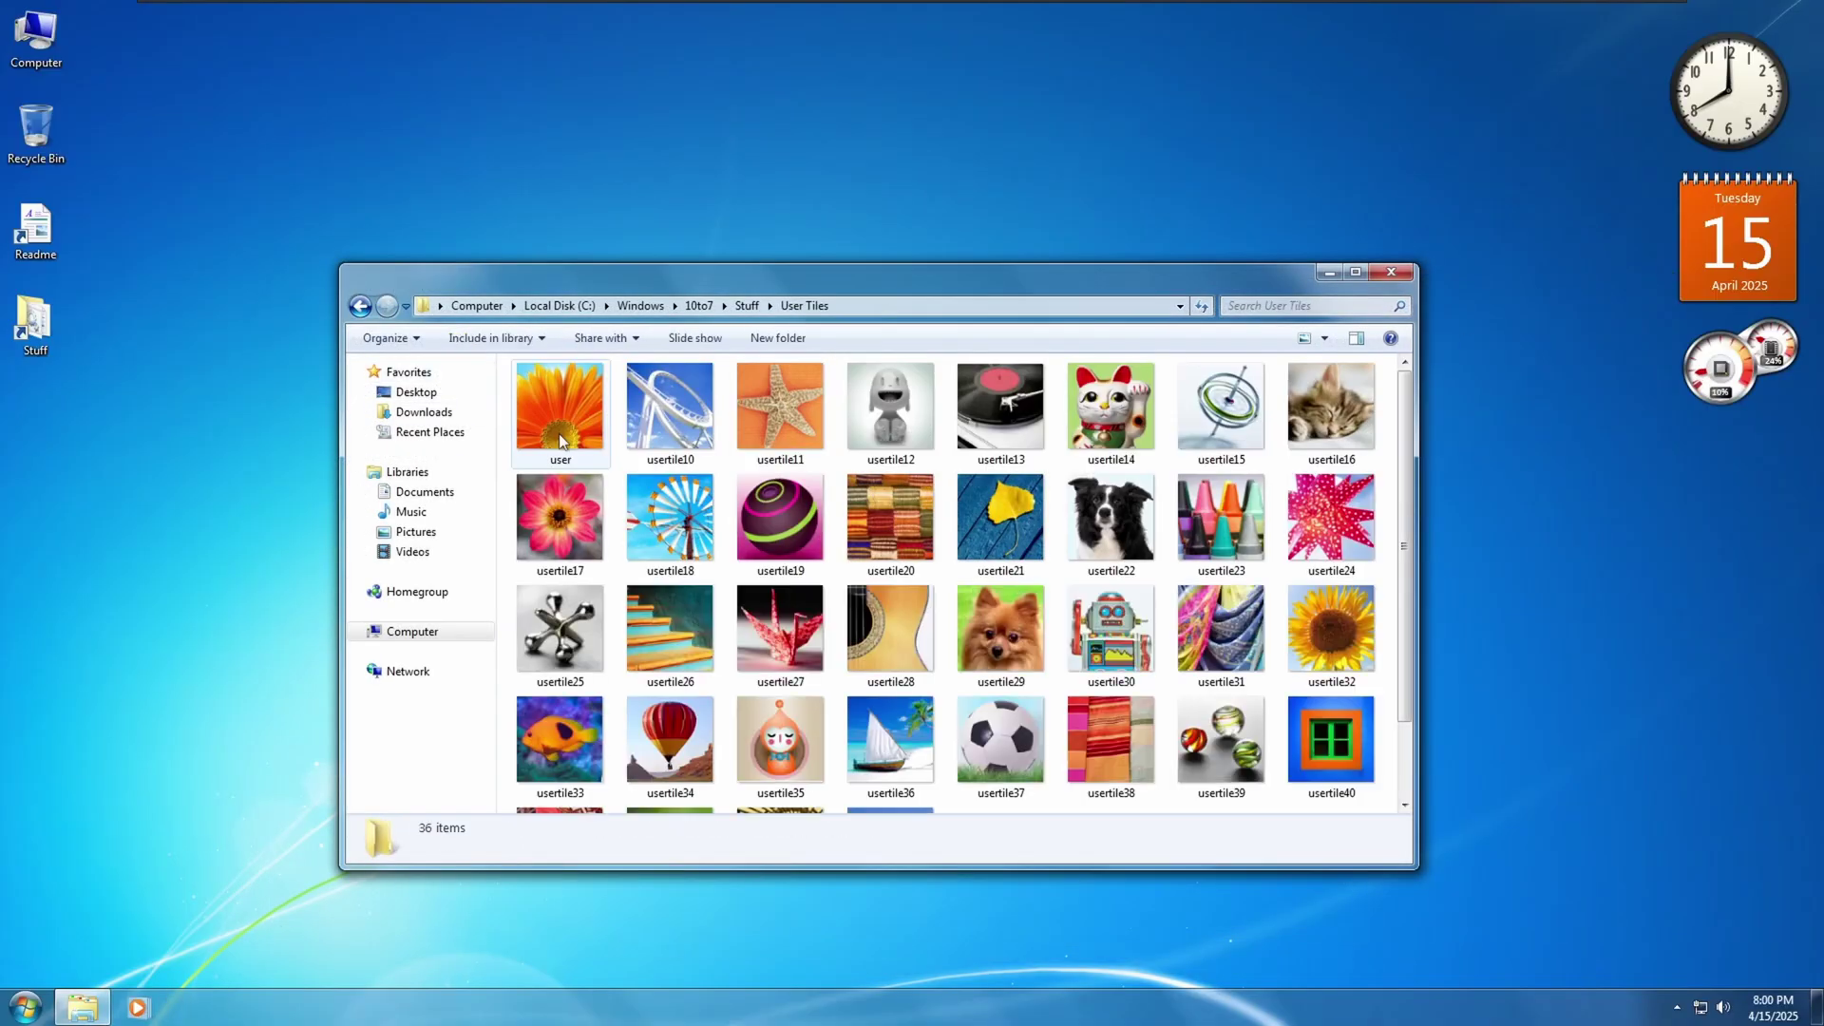
pyautogui.click(360, 305)
pyautogui.click(561, 413)
pyautogui.doubleClick(560, 413)
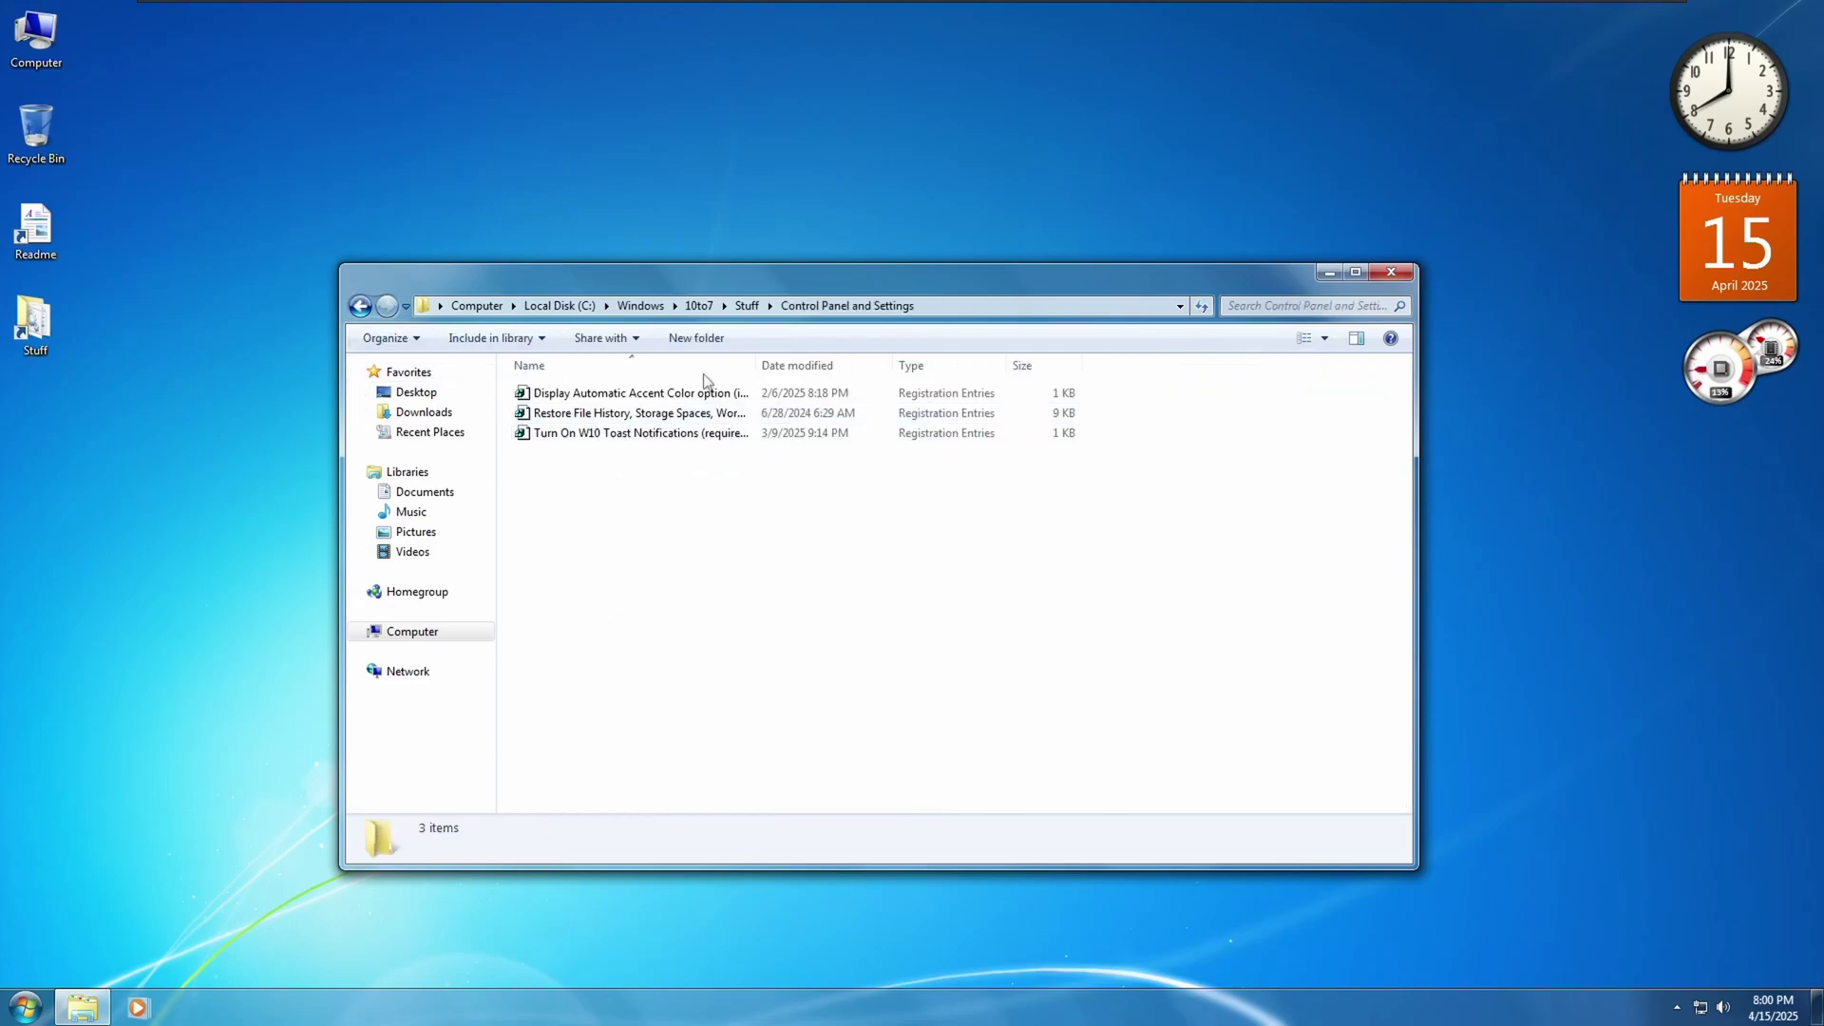
pyautogui.press('BackSpace')
# Step: Read the Instruction document in the Boot Screen folder on how to enable and disable the boot screen, and close it
pyautogui.doubleClick(587, 394)
pyautogui.doubleClick(604, 411)
pyautogui.doubleClick(584, 393)
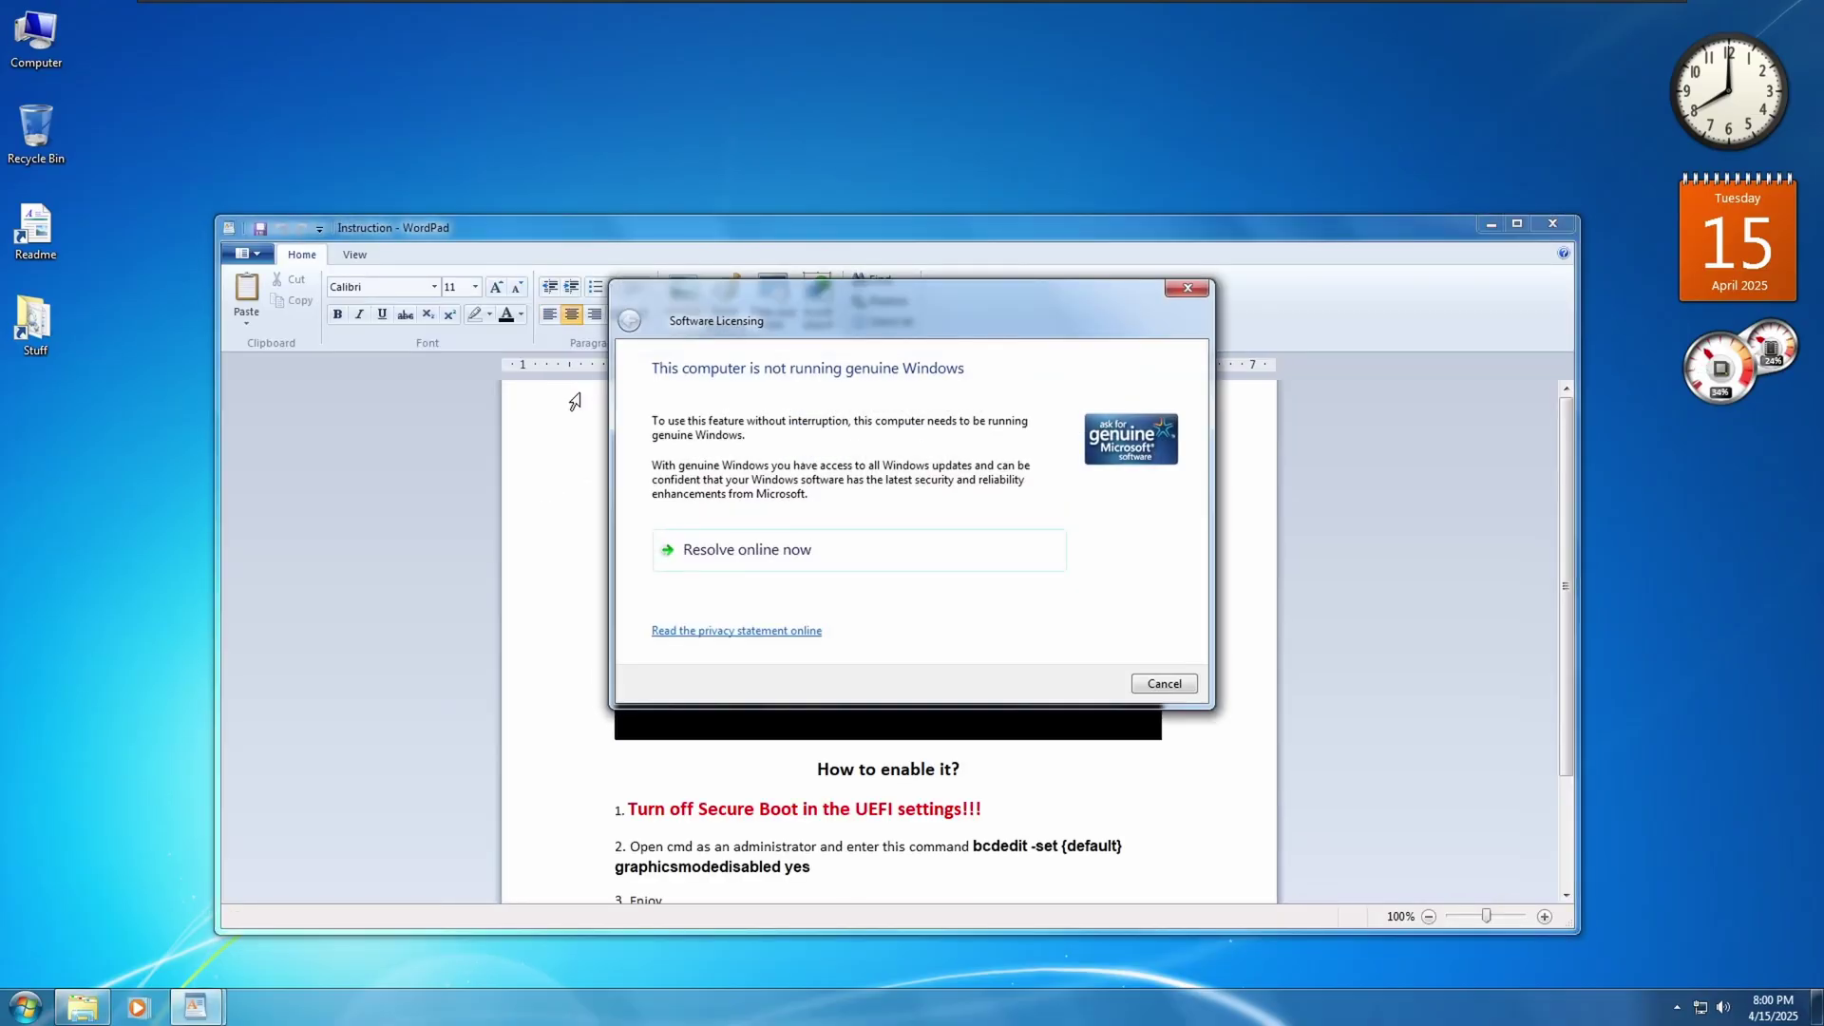
pyautogui.click(1188, 288)
pyautogui.scroll(-3, 889, 641)
pyautogui.click(669, 754)
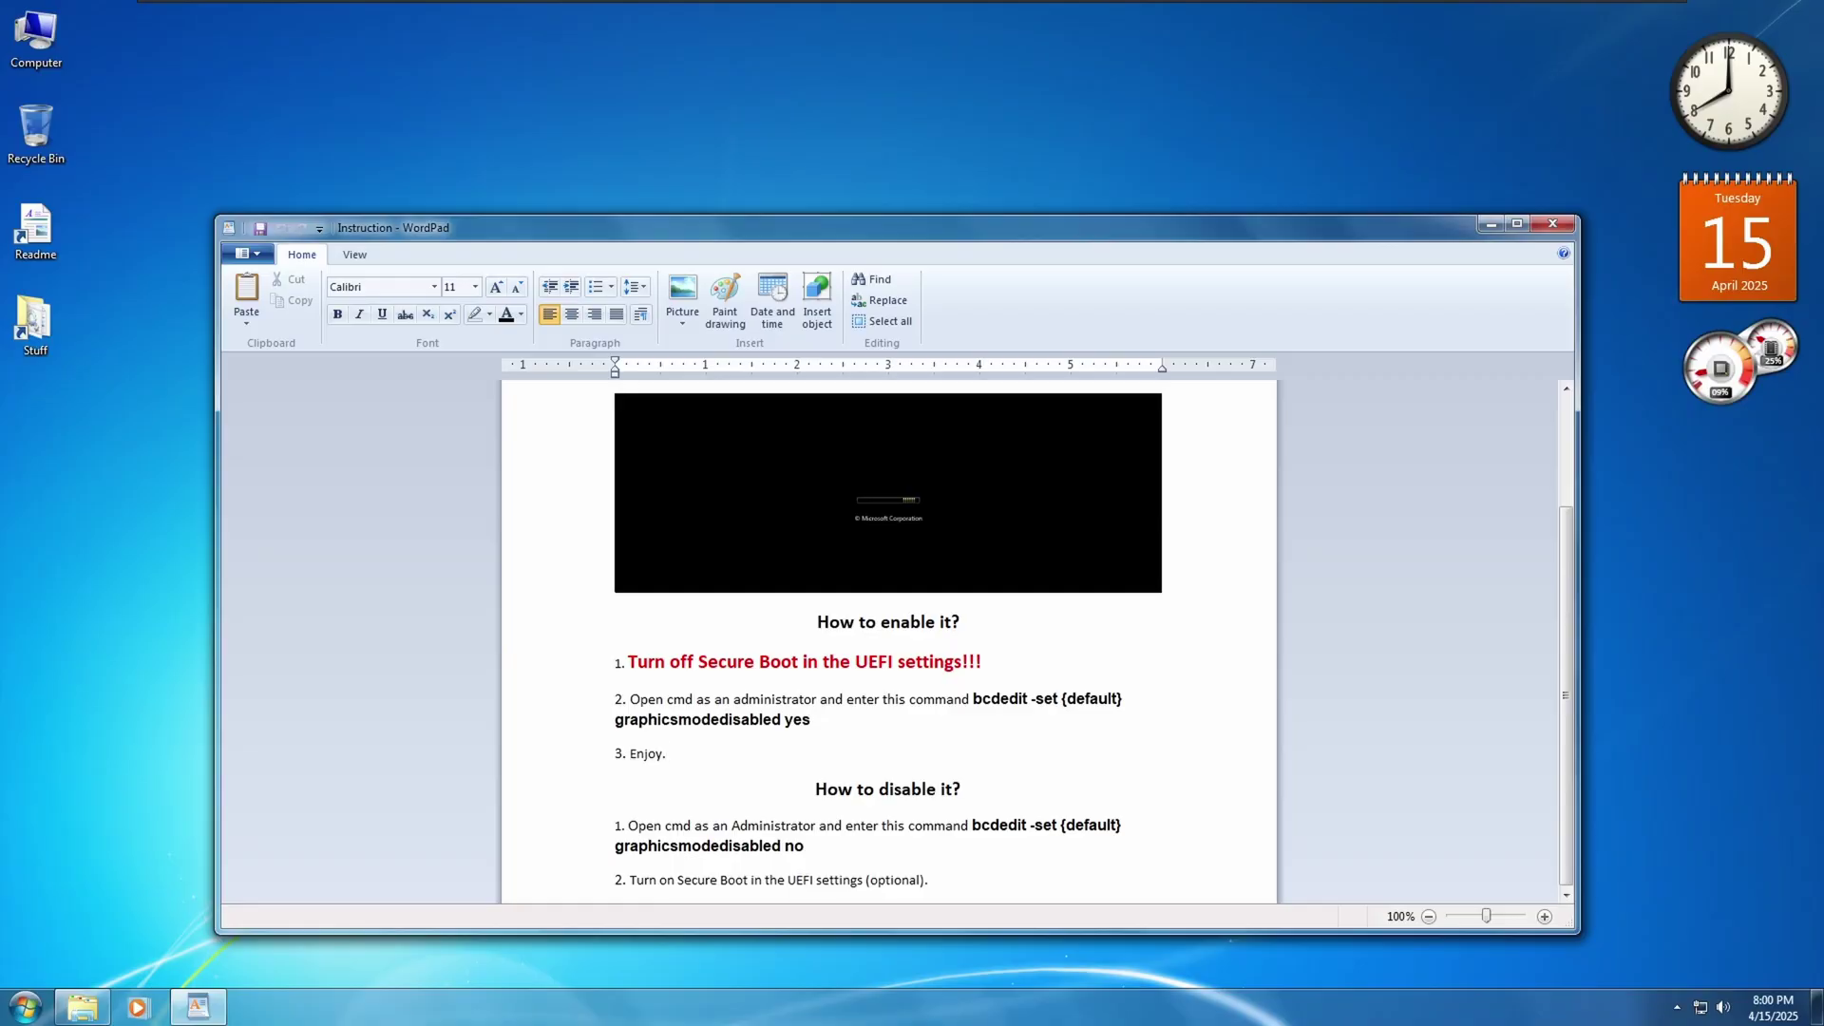
pyautogui.click(1553, 224)
# Step: Open the Instruction document in the Boot8Plus folder, read how to use Boot8Plus, and close it
pyautogui.click(362, 306)
pyautogui.doubleClick(554, 394)
pyautogui.doubleClick(570, 418)
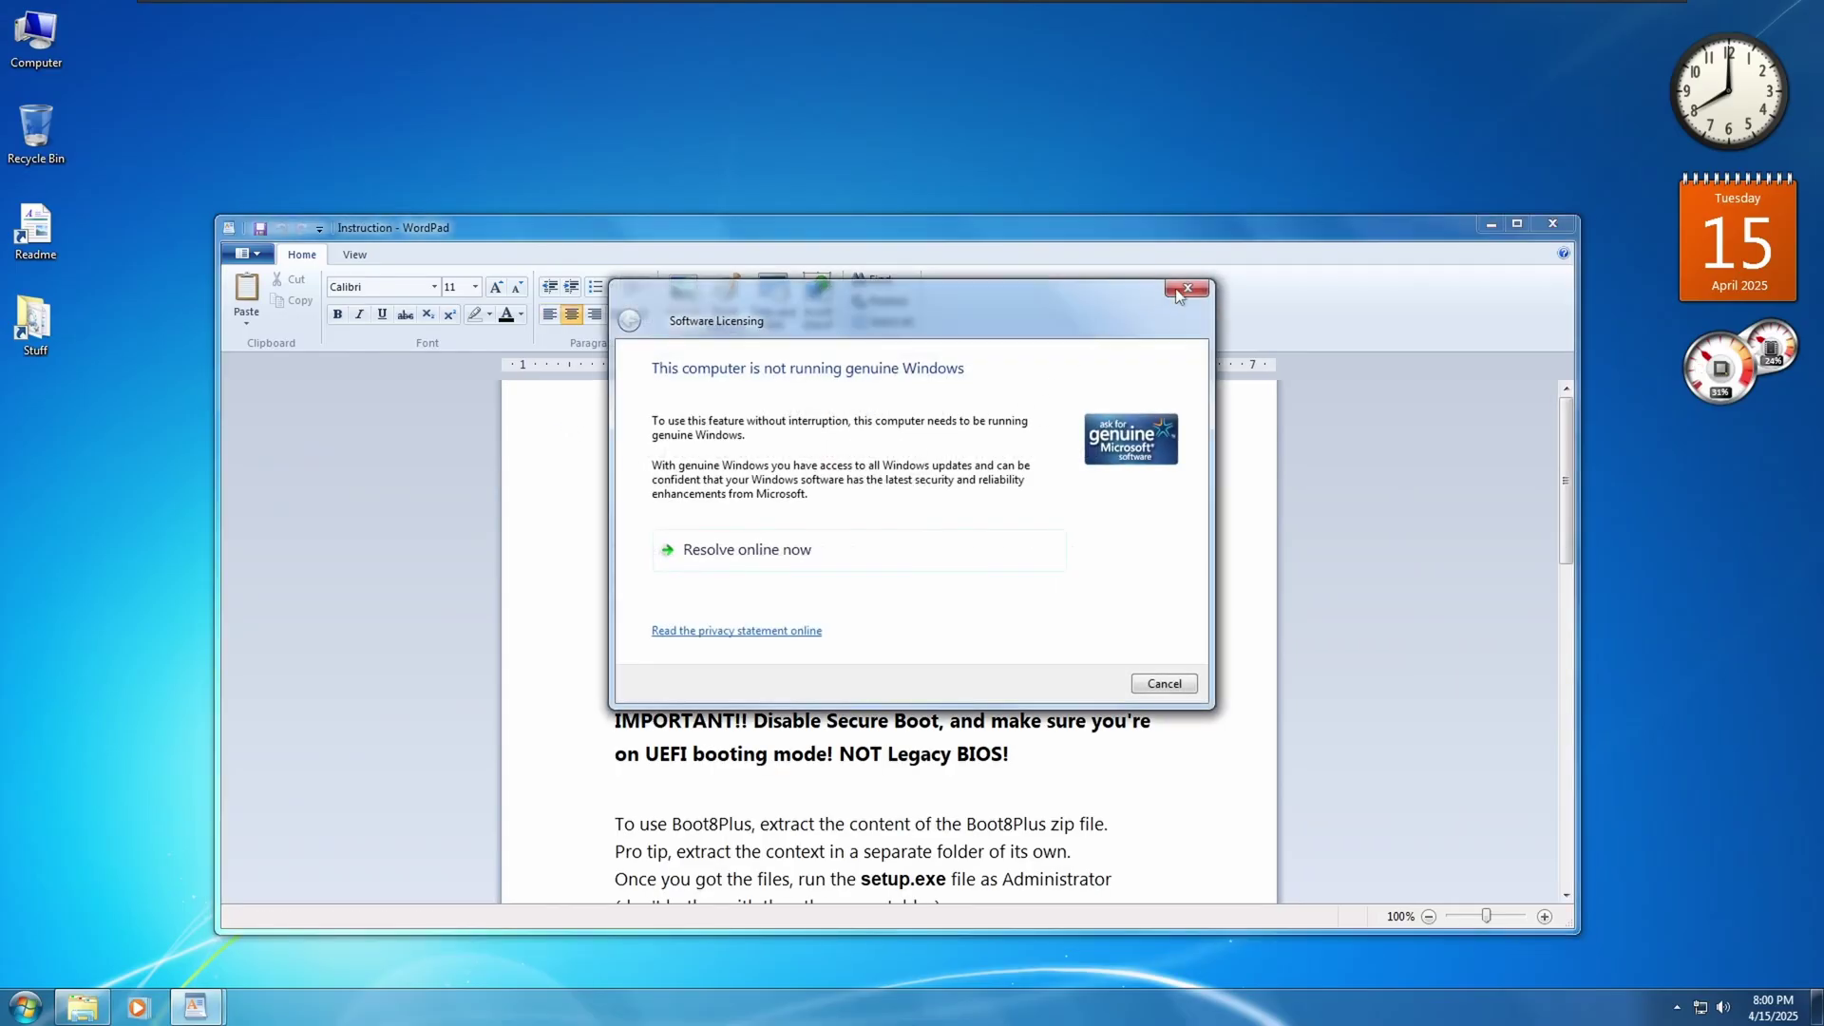
pyautogui.click(1174, 298)
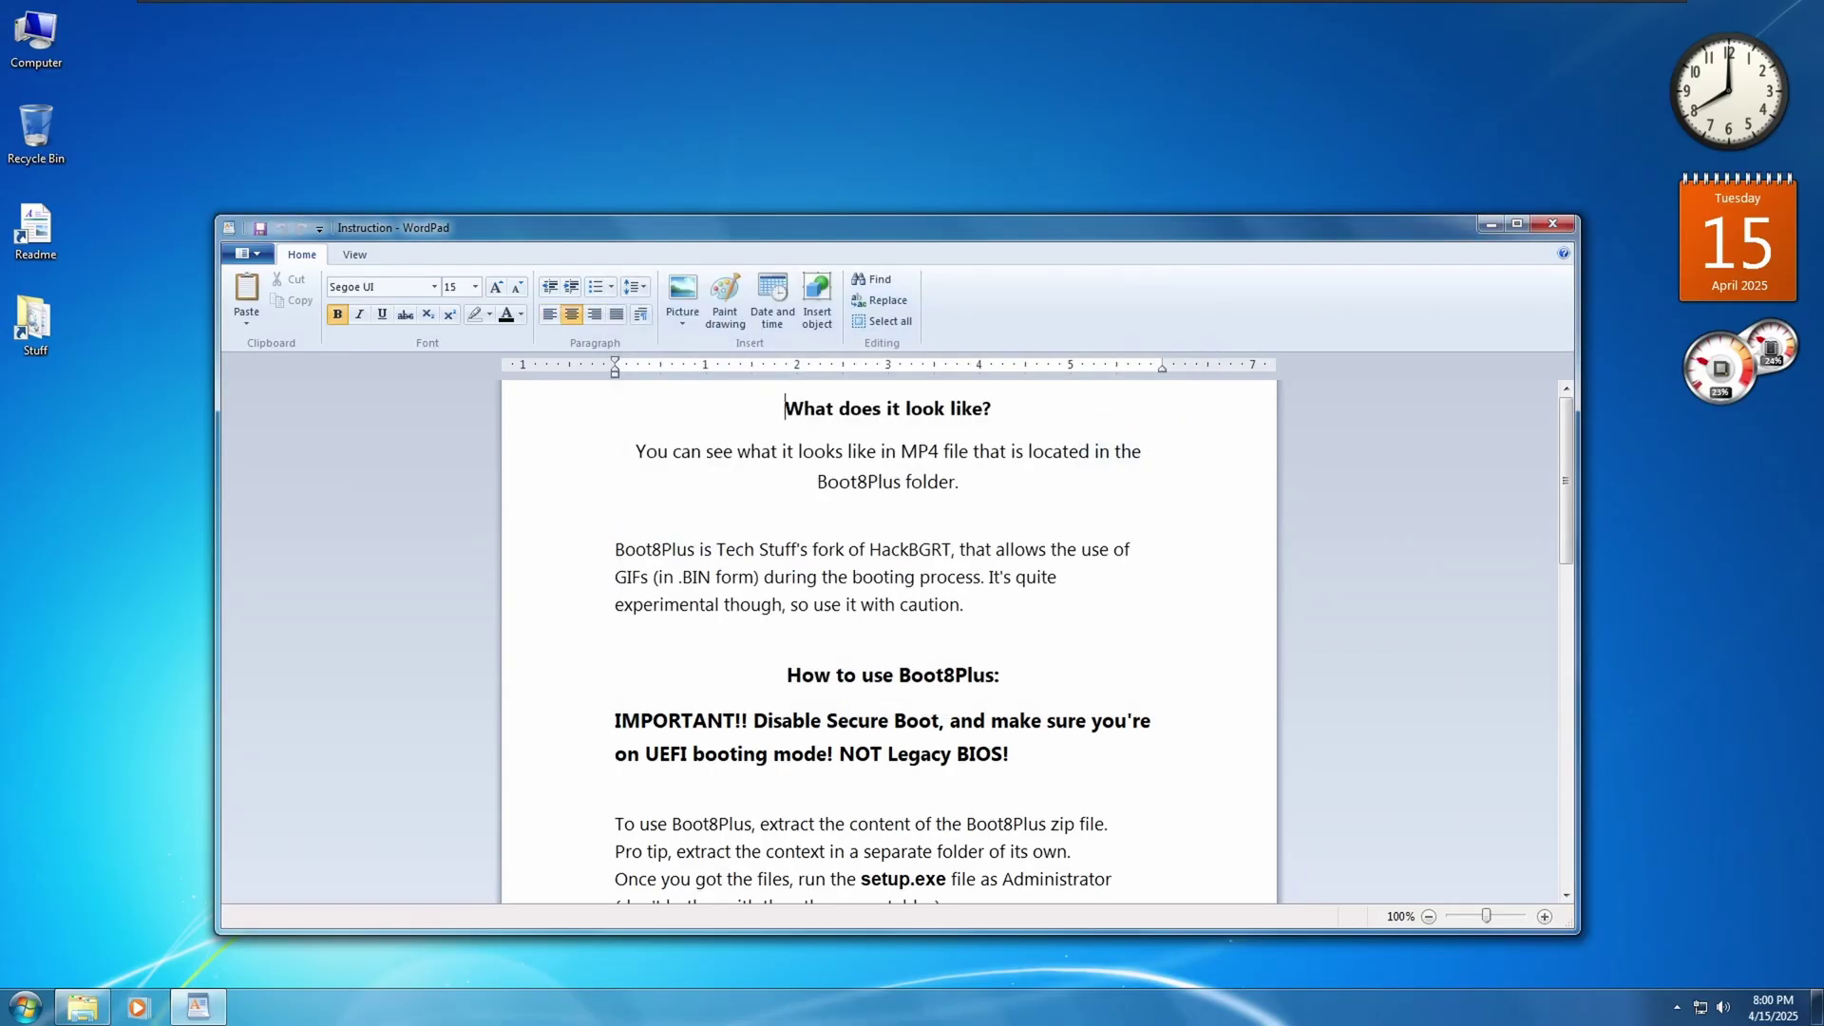
pyautogui.scroll(-5, 888, 642)
pyautogui.scroll(2, 888, 641)
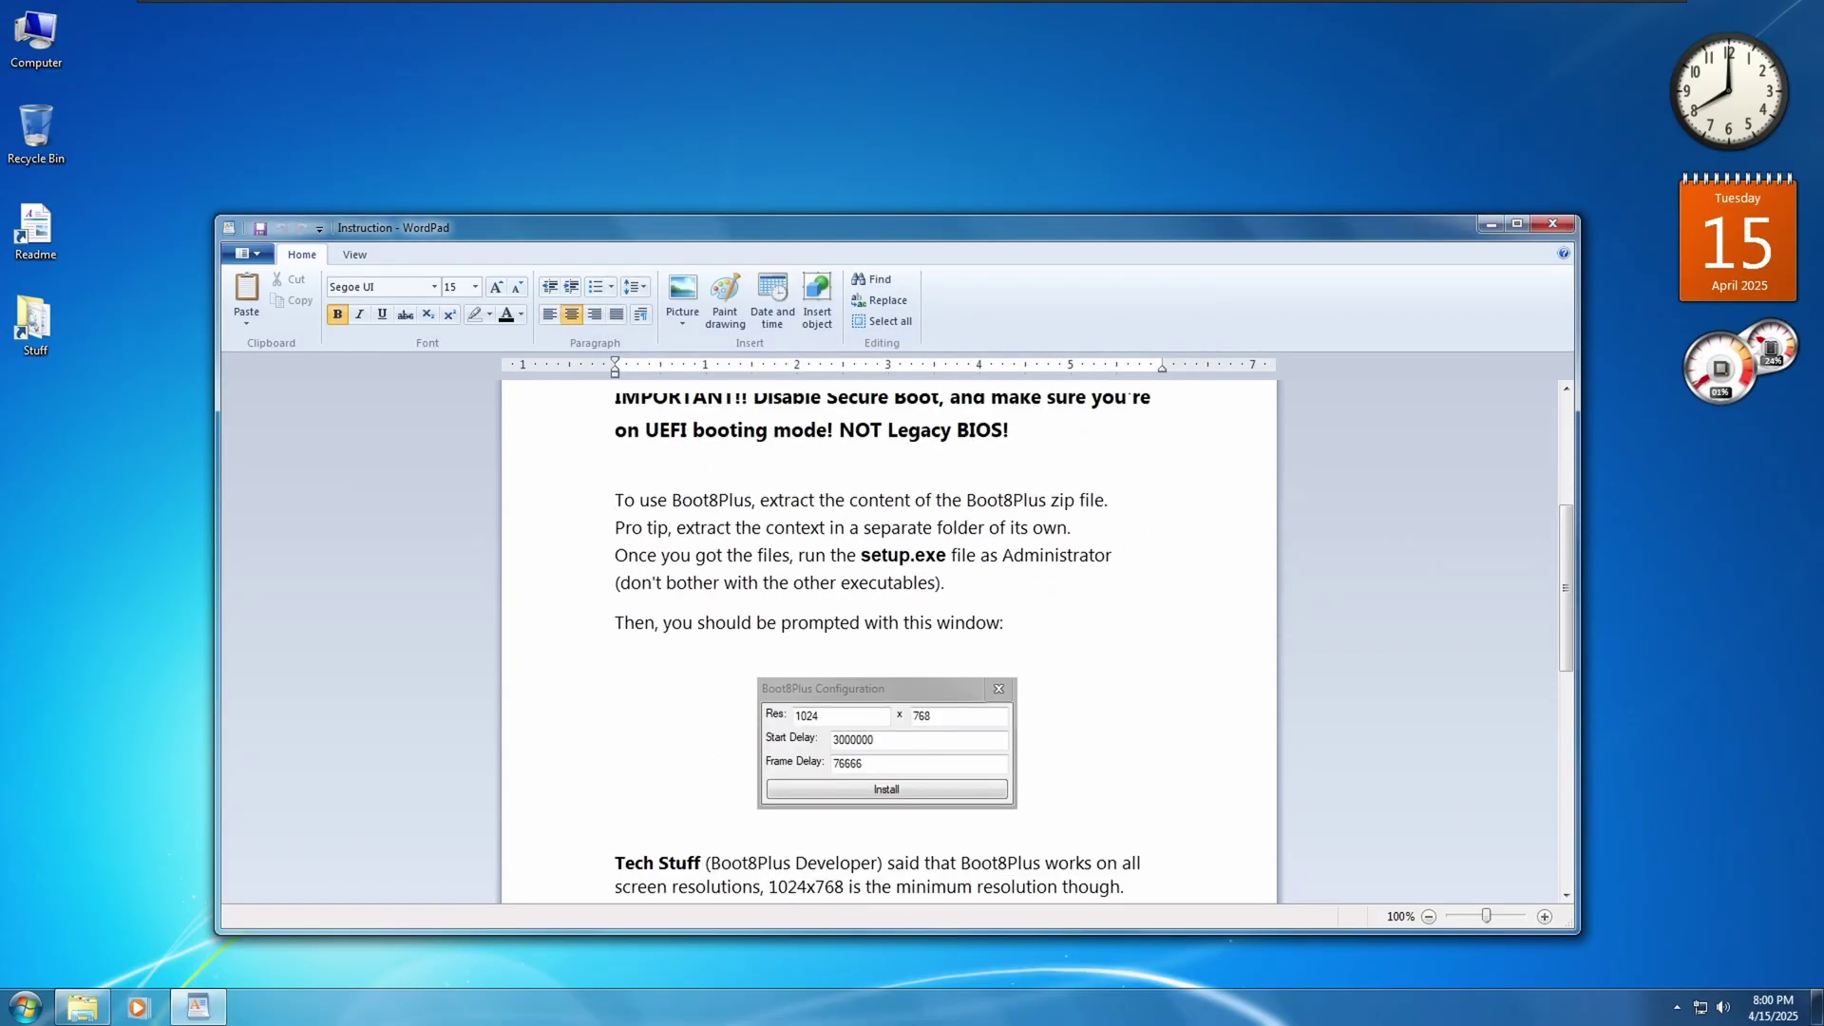
pyautogui.scroll(-7, 888, 641)
pyautogui.click(1552, 223)
# Step: Run the Boot8Plus setup, install it with resolution 1024 x 768, start delay 3000000 and frame delay 76666, and close the windows
pyautogui.doubleClick(558, 395)
pyautogui.doubleClick(562, 497)
pyautogui.click(992, 541)
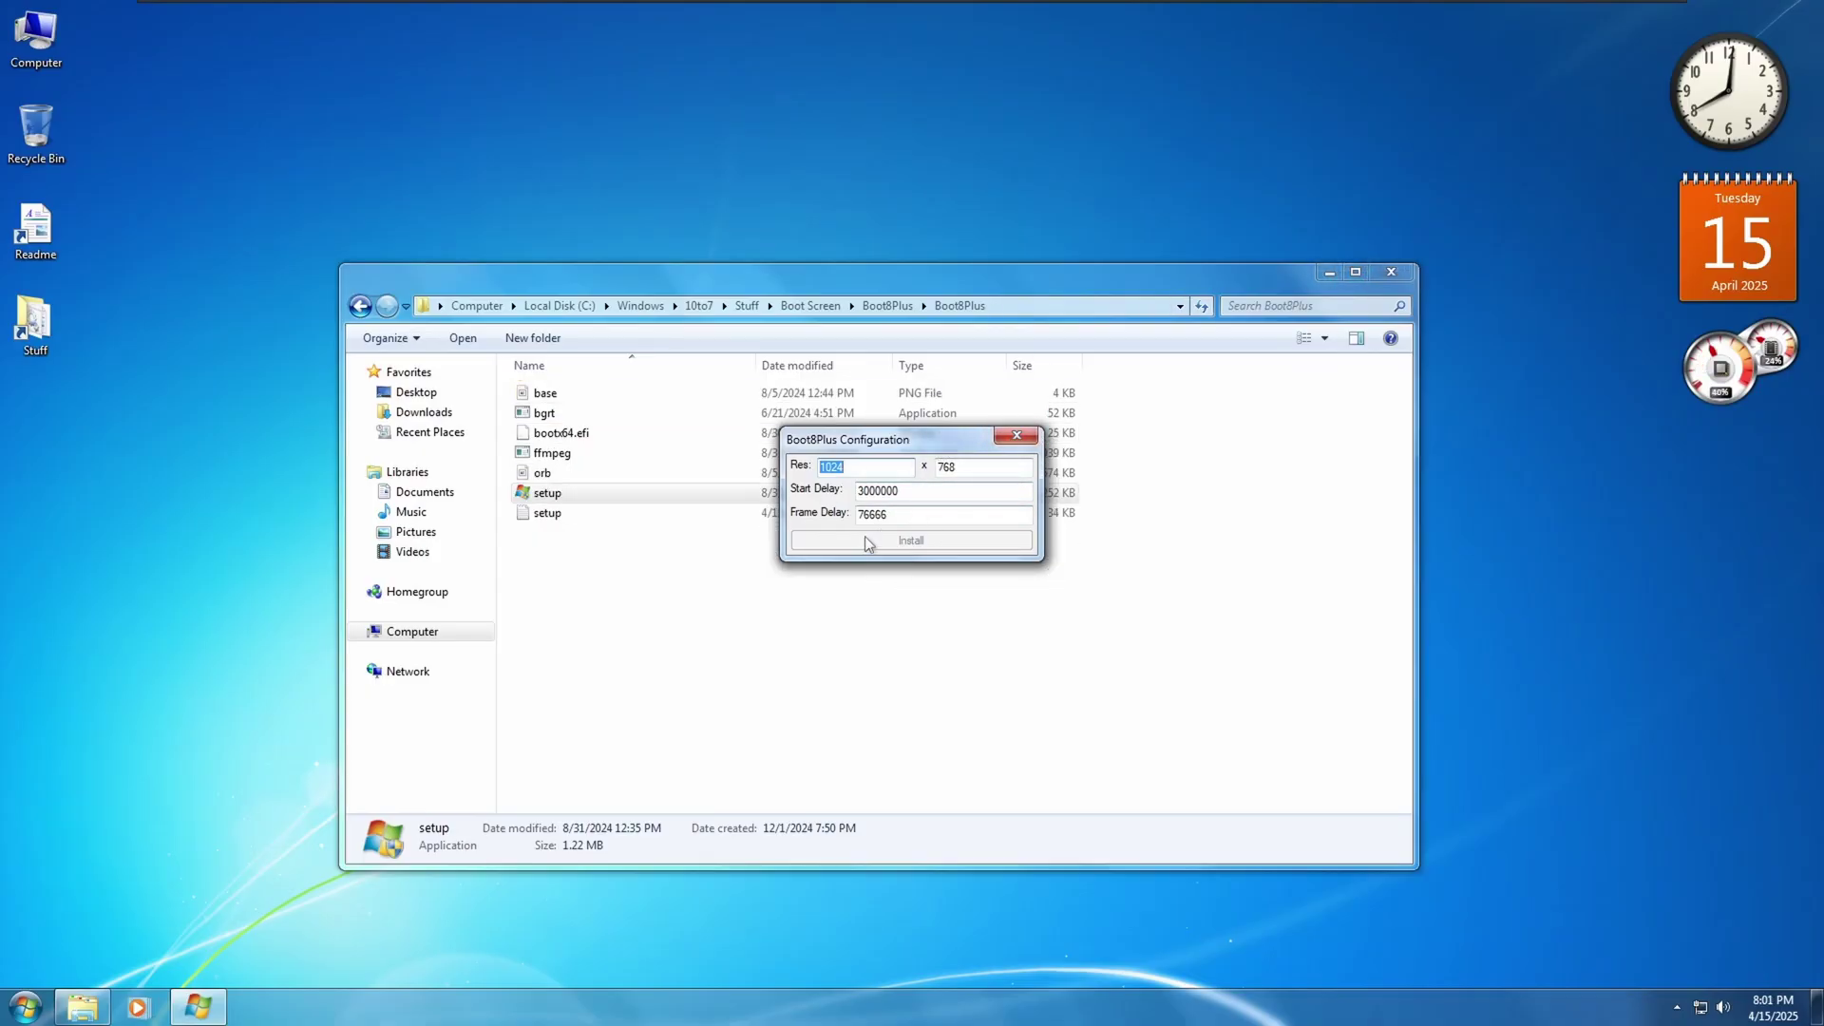
pyautogui.click(1018, 436)
pyautogui.click(1391, 273)
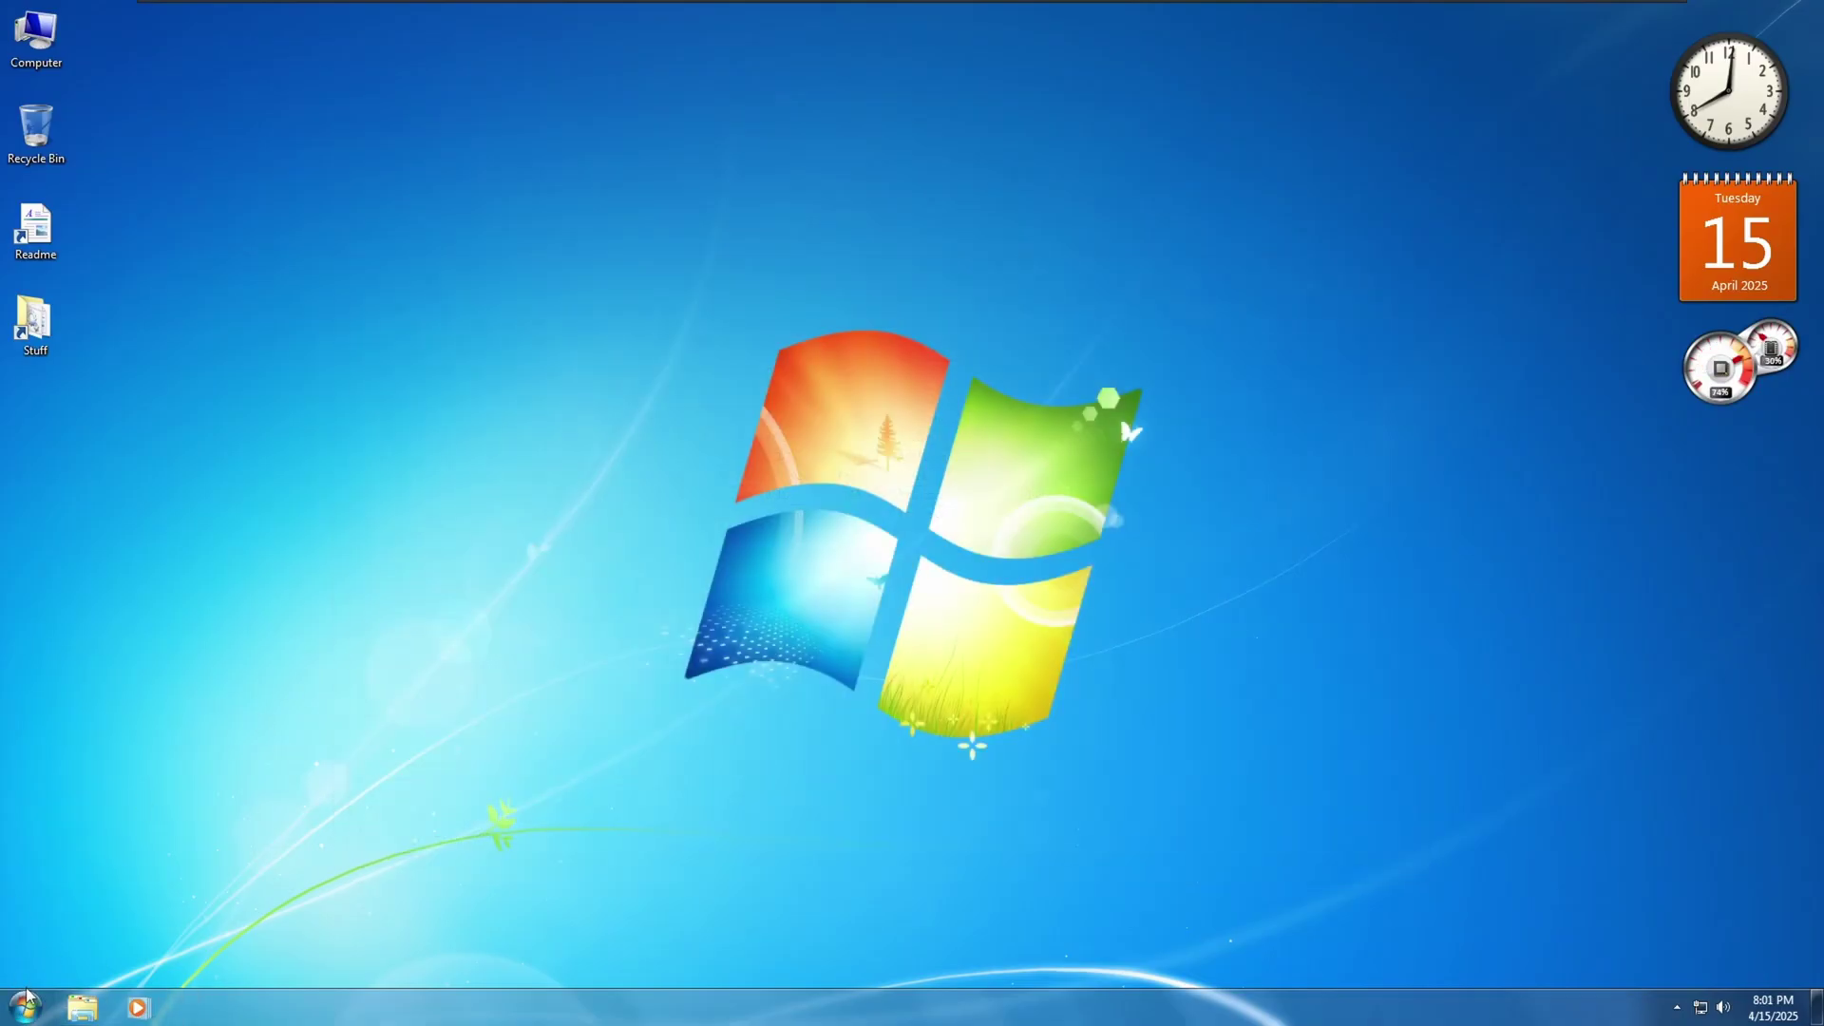
# Step: Shut down the running session and sign back in to Windows at the logon screen
pyautogui.click(25, 1005)
pyautogui.click(333, 960)
pyautogui.click(286, 958)
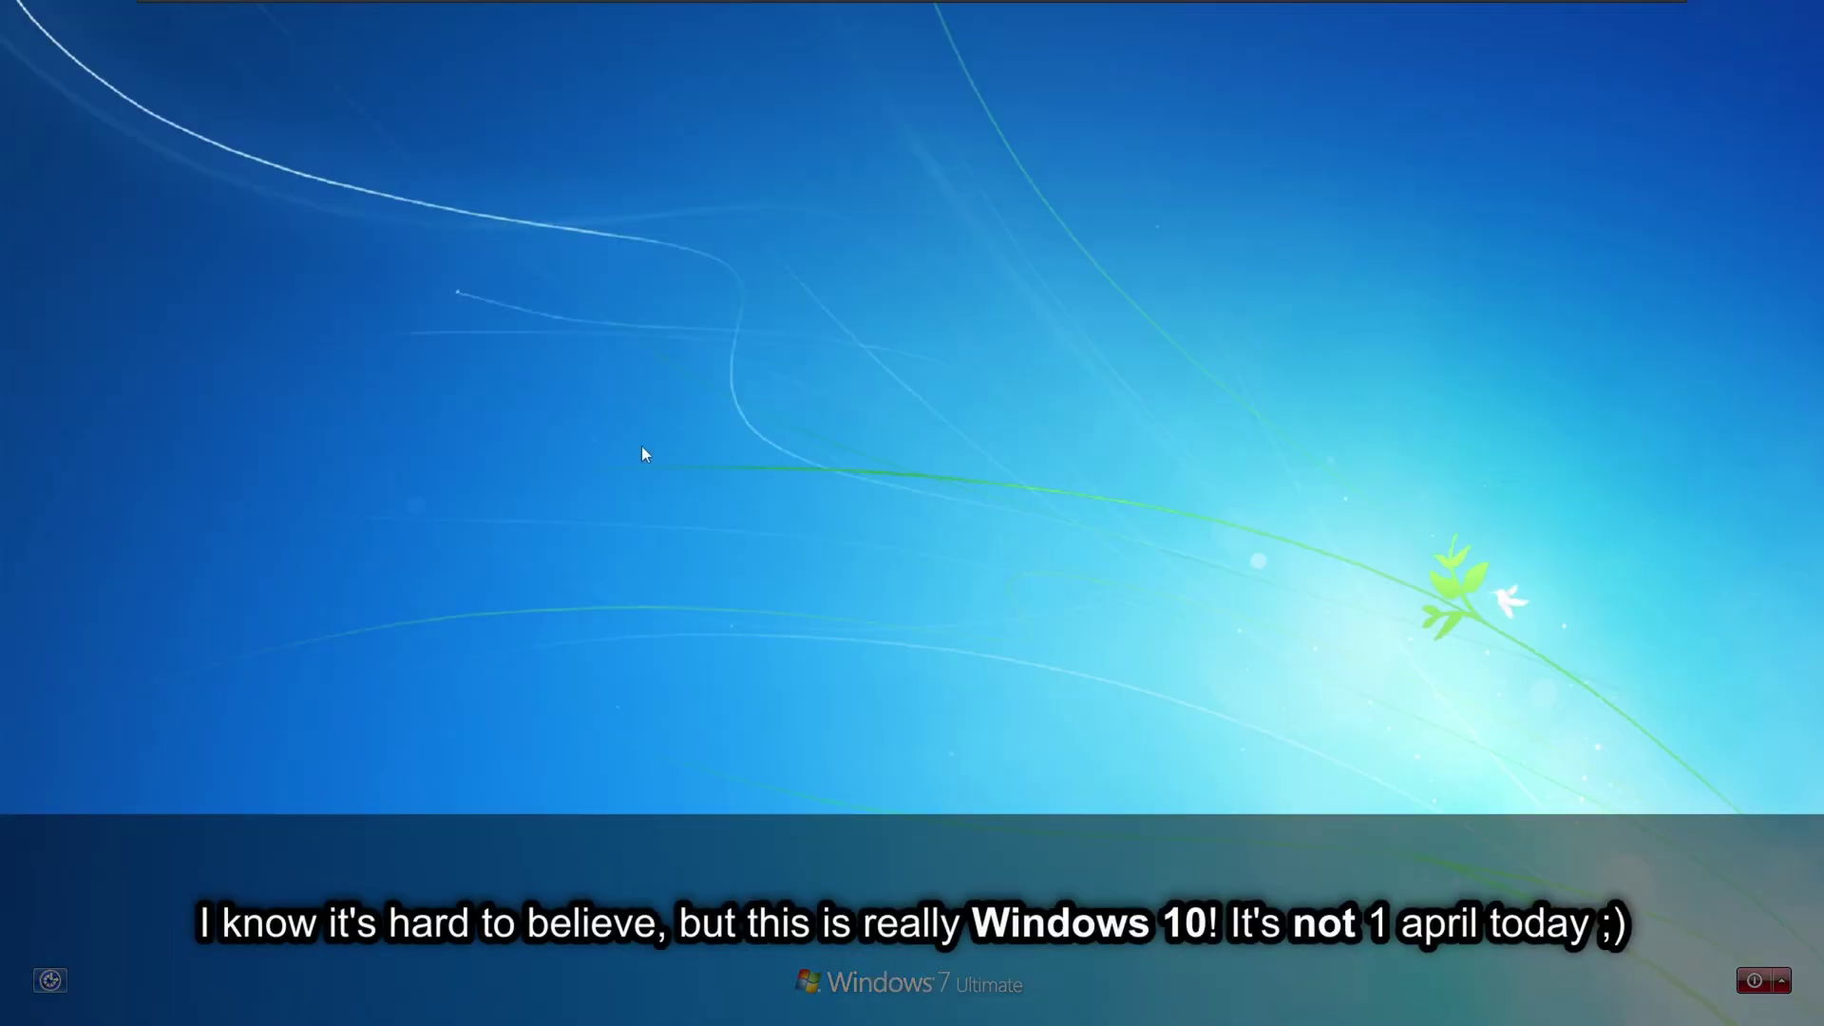
pyautogui.press('Return')
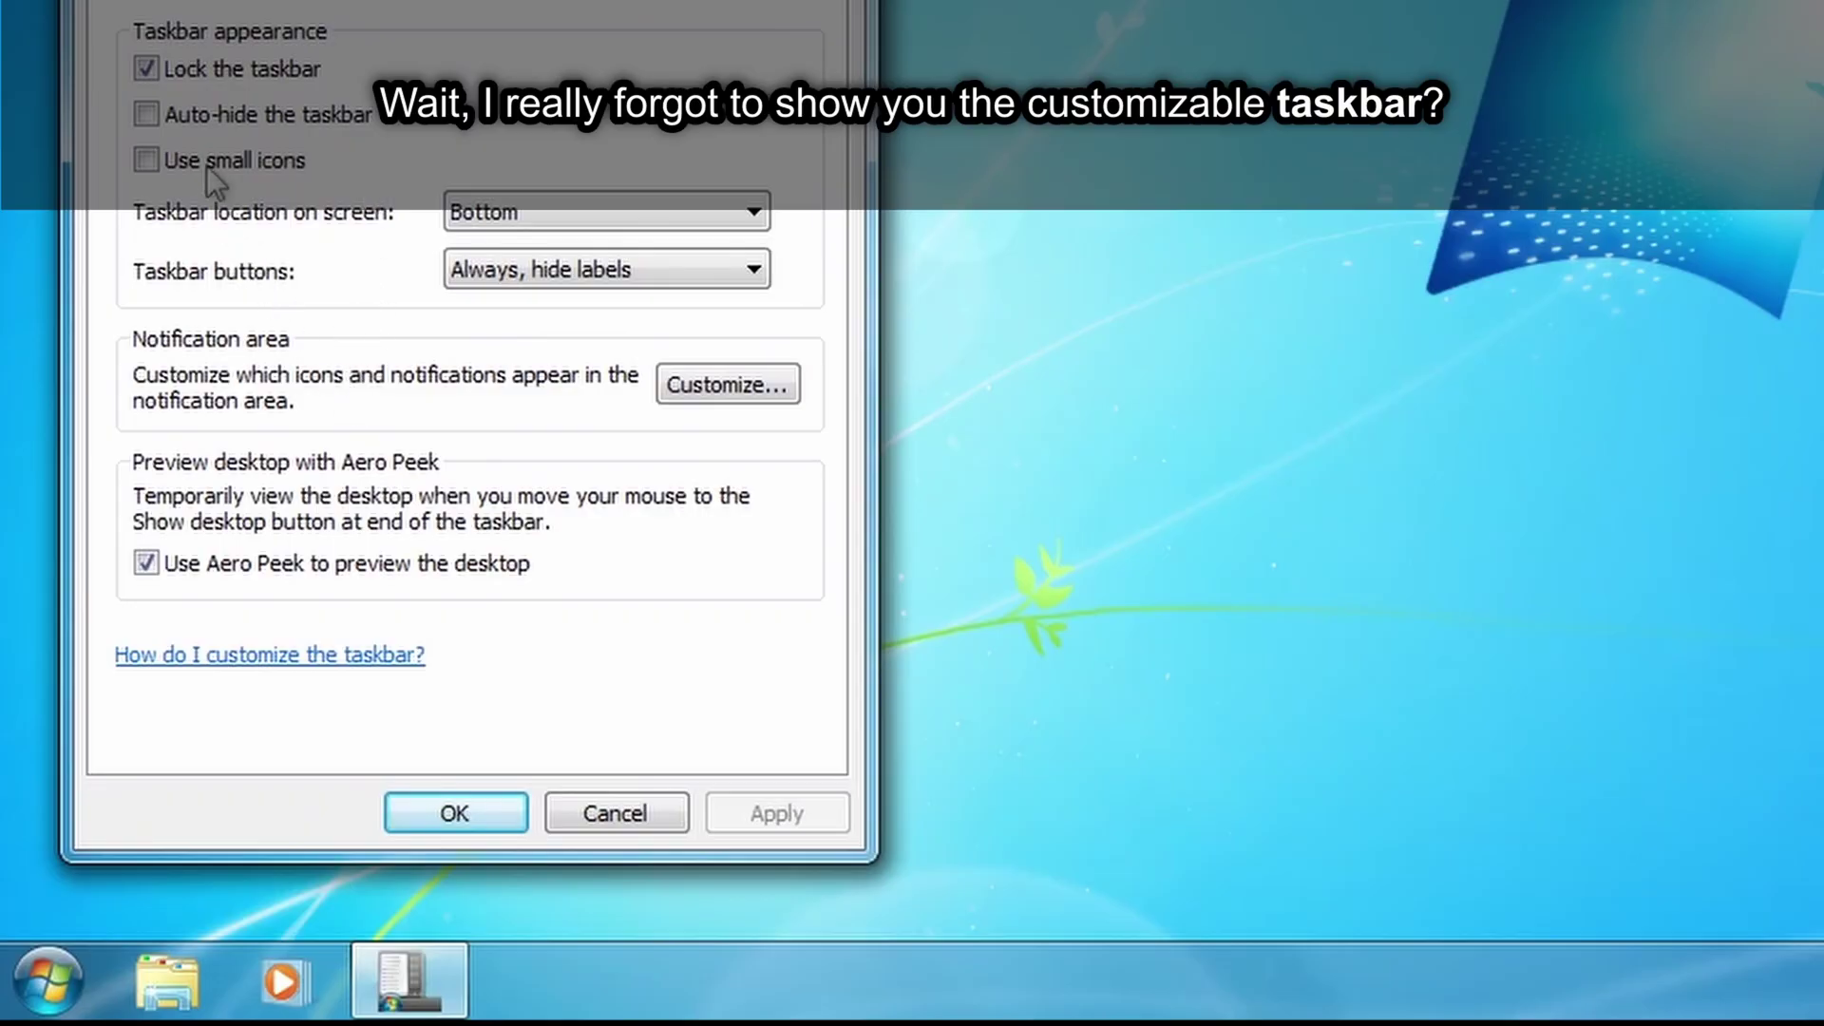
# Step: Apply small icons to the taskbar and check how the Start menu opens with them
pyautogui.click(797, 813)
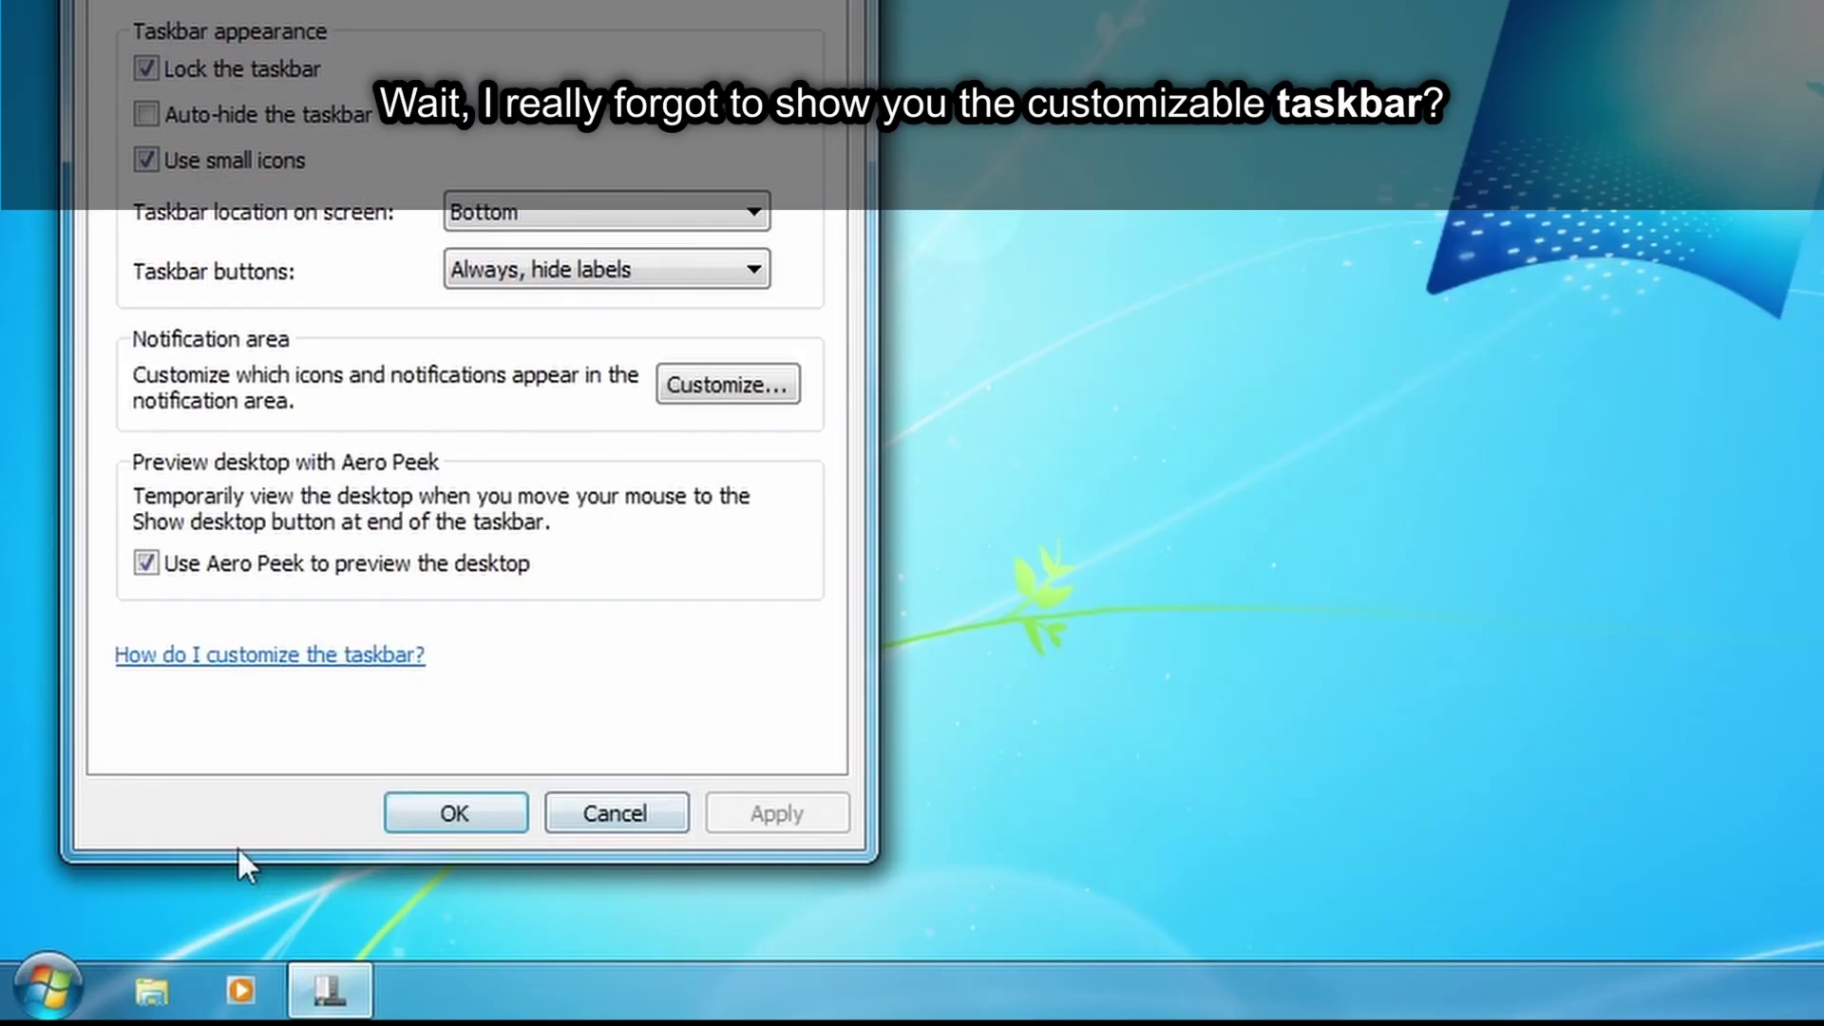
pyautogui.click(51, 962)
pyautogui.click(46, 979)
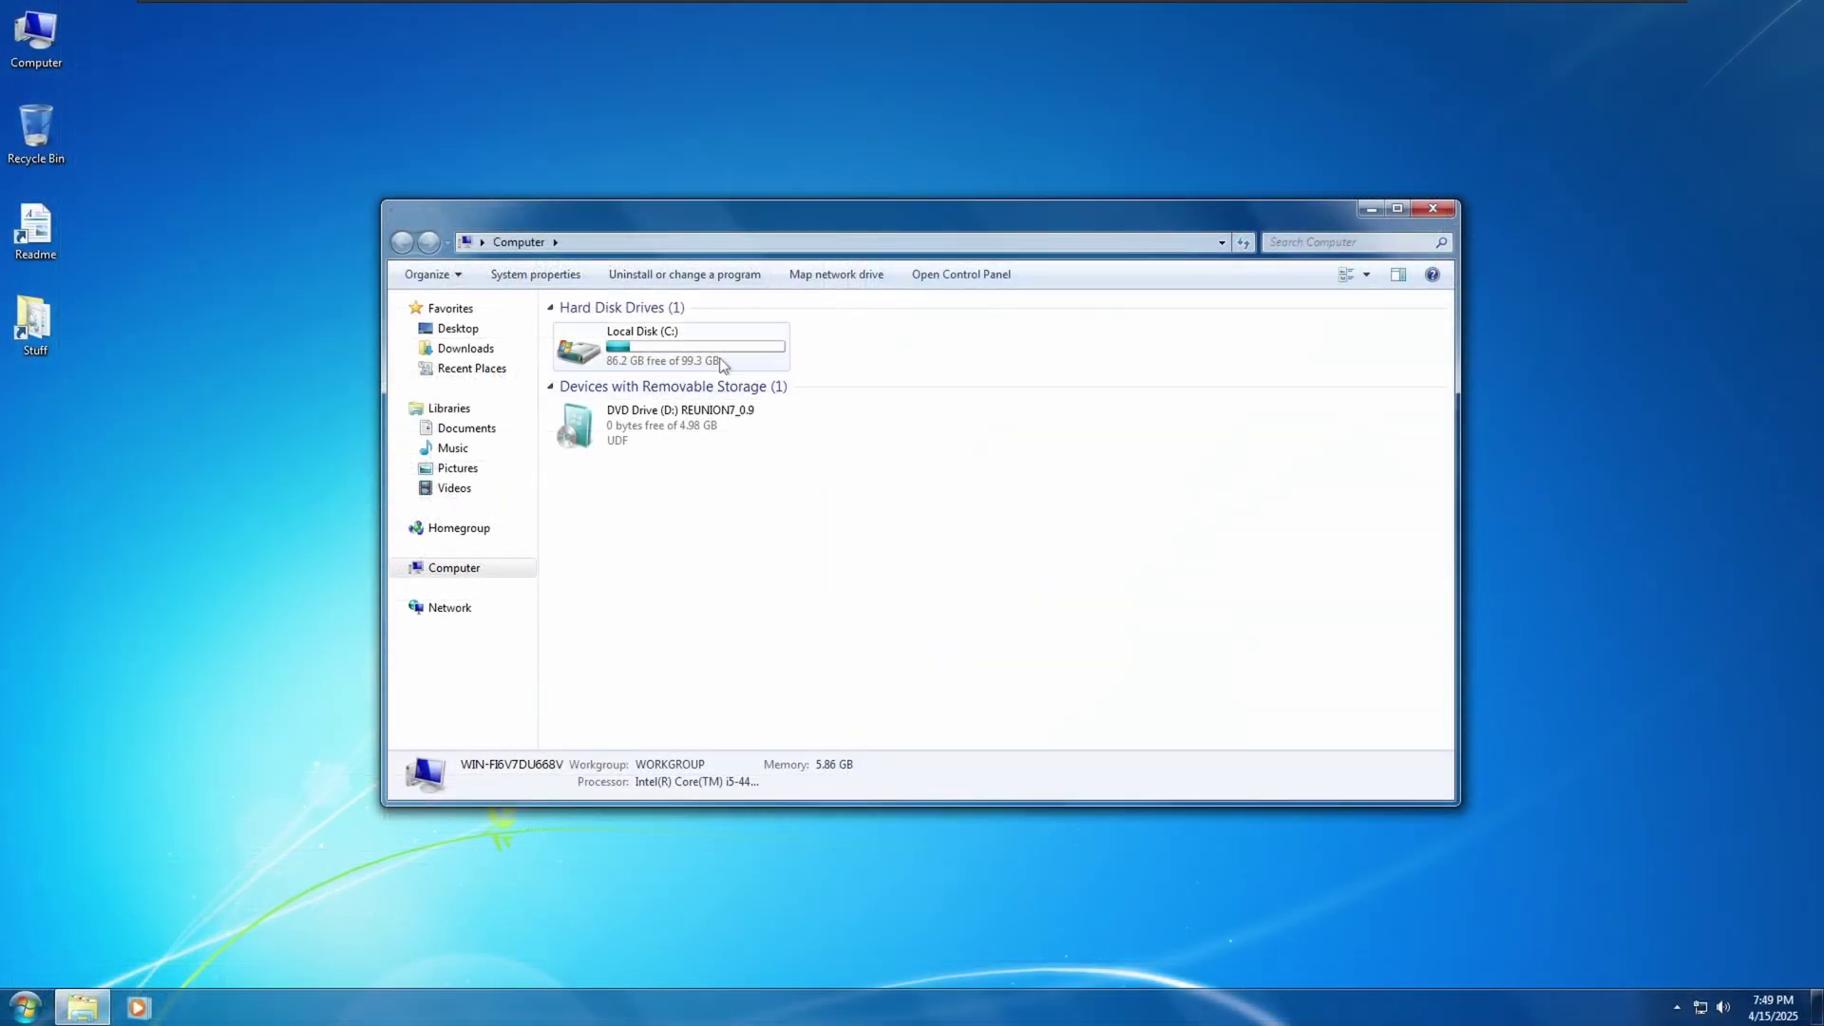
# Step: Check the storage use of Local Disk (C:) in its properties, and view the performance figures in Task Manager
pyautogui.click(724, 359)
pyautogui.rightClick(720, 359)
pyautogui.click(797, 596)
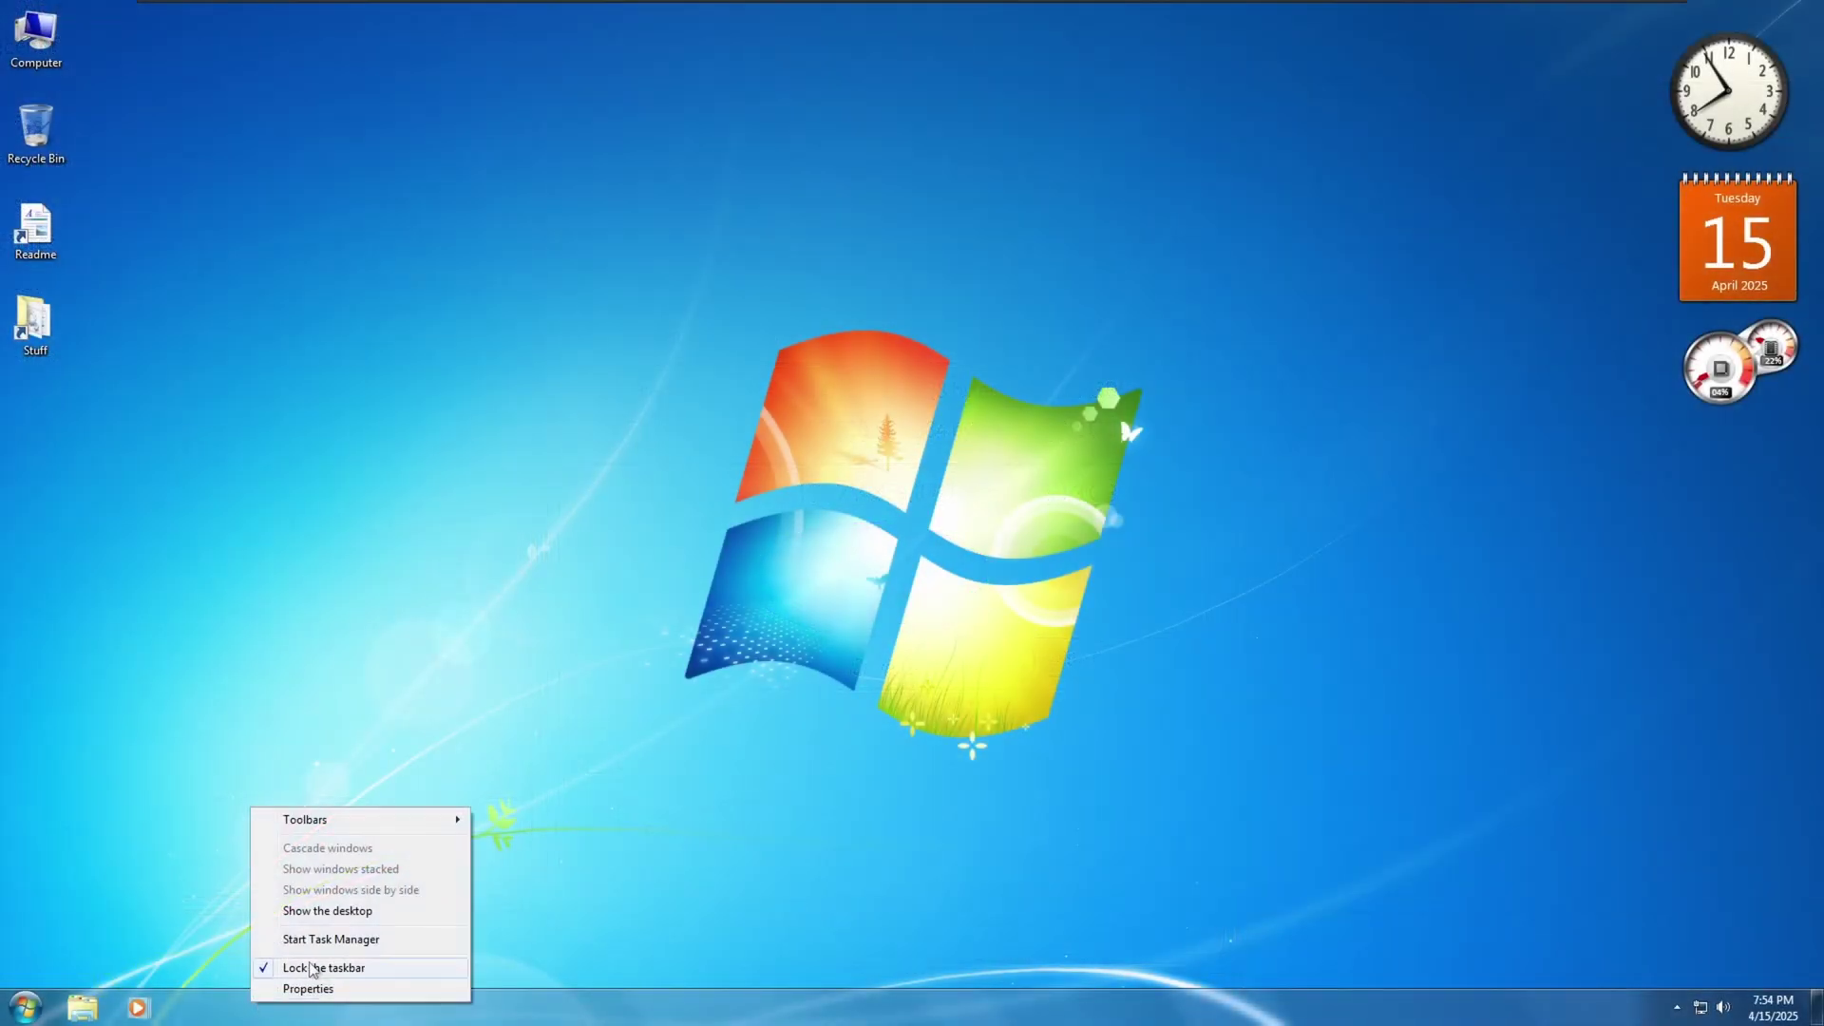
pyautogui.click(351, 939)
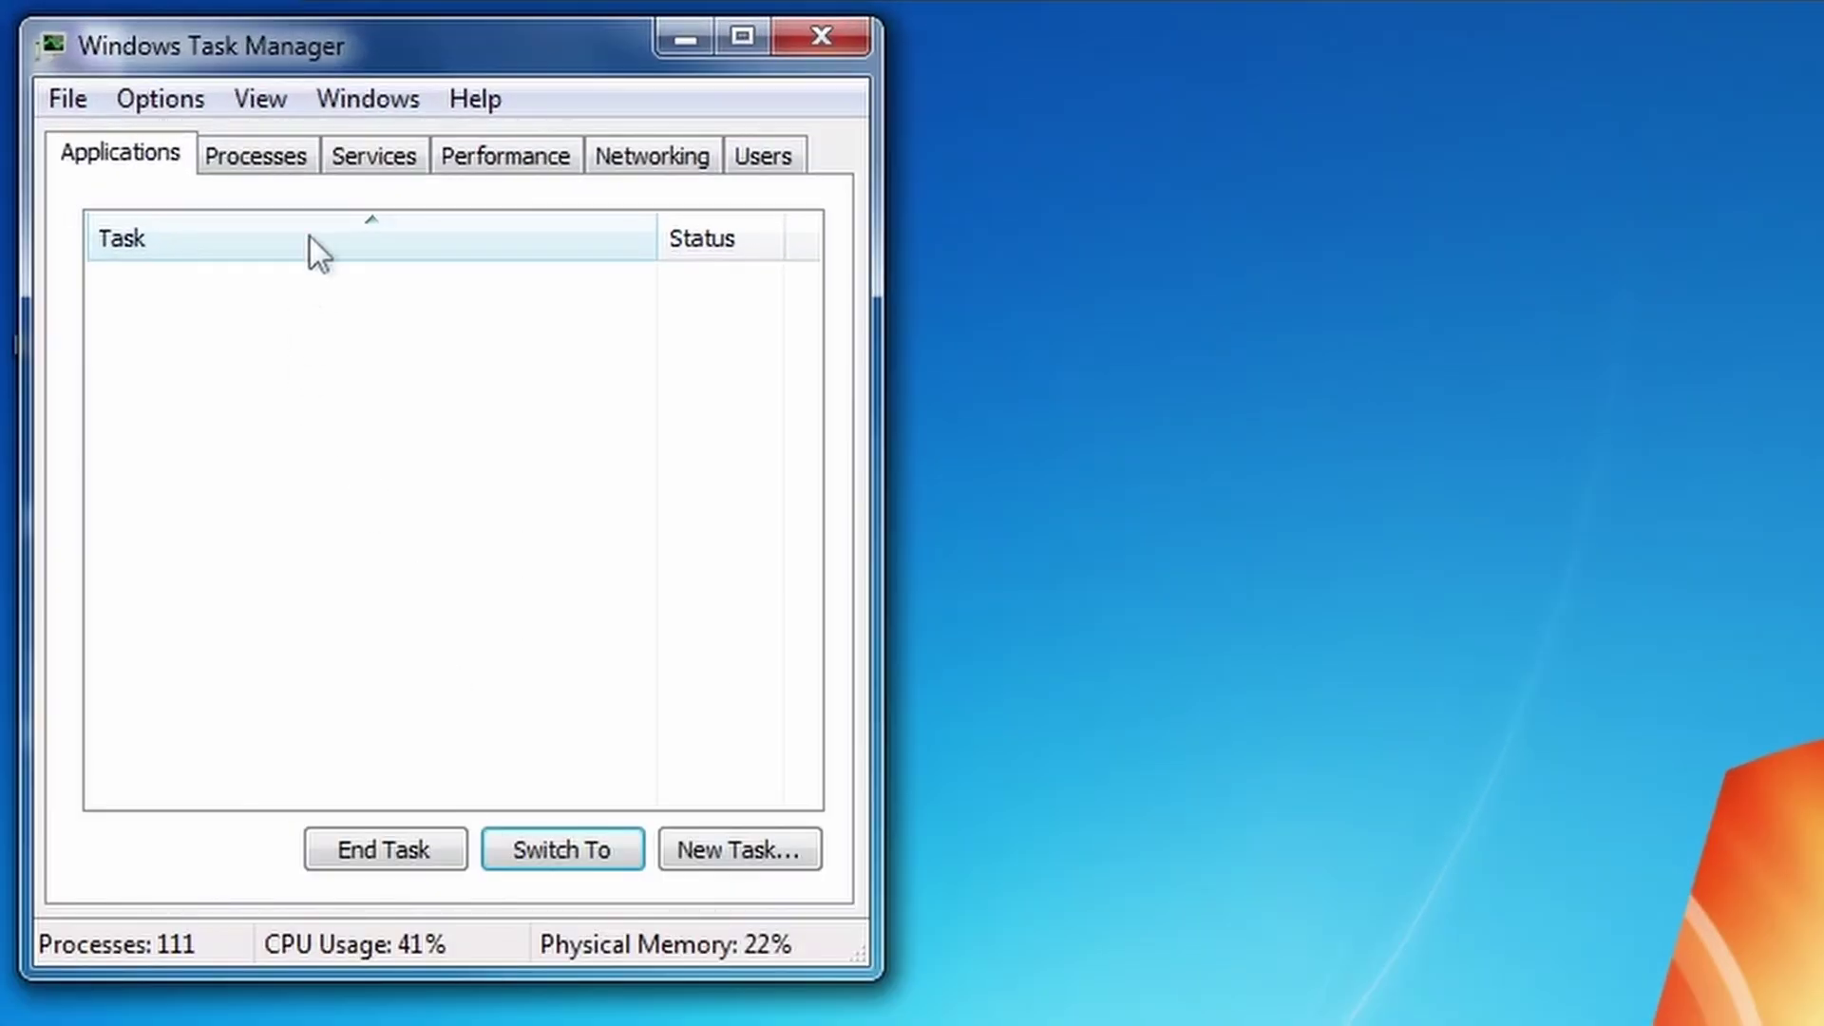
pyautogui.click(510, 148)
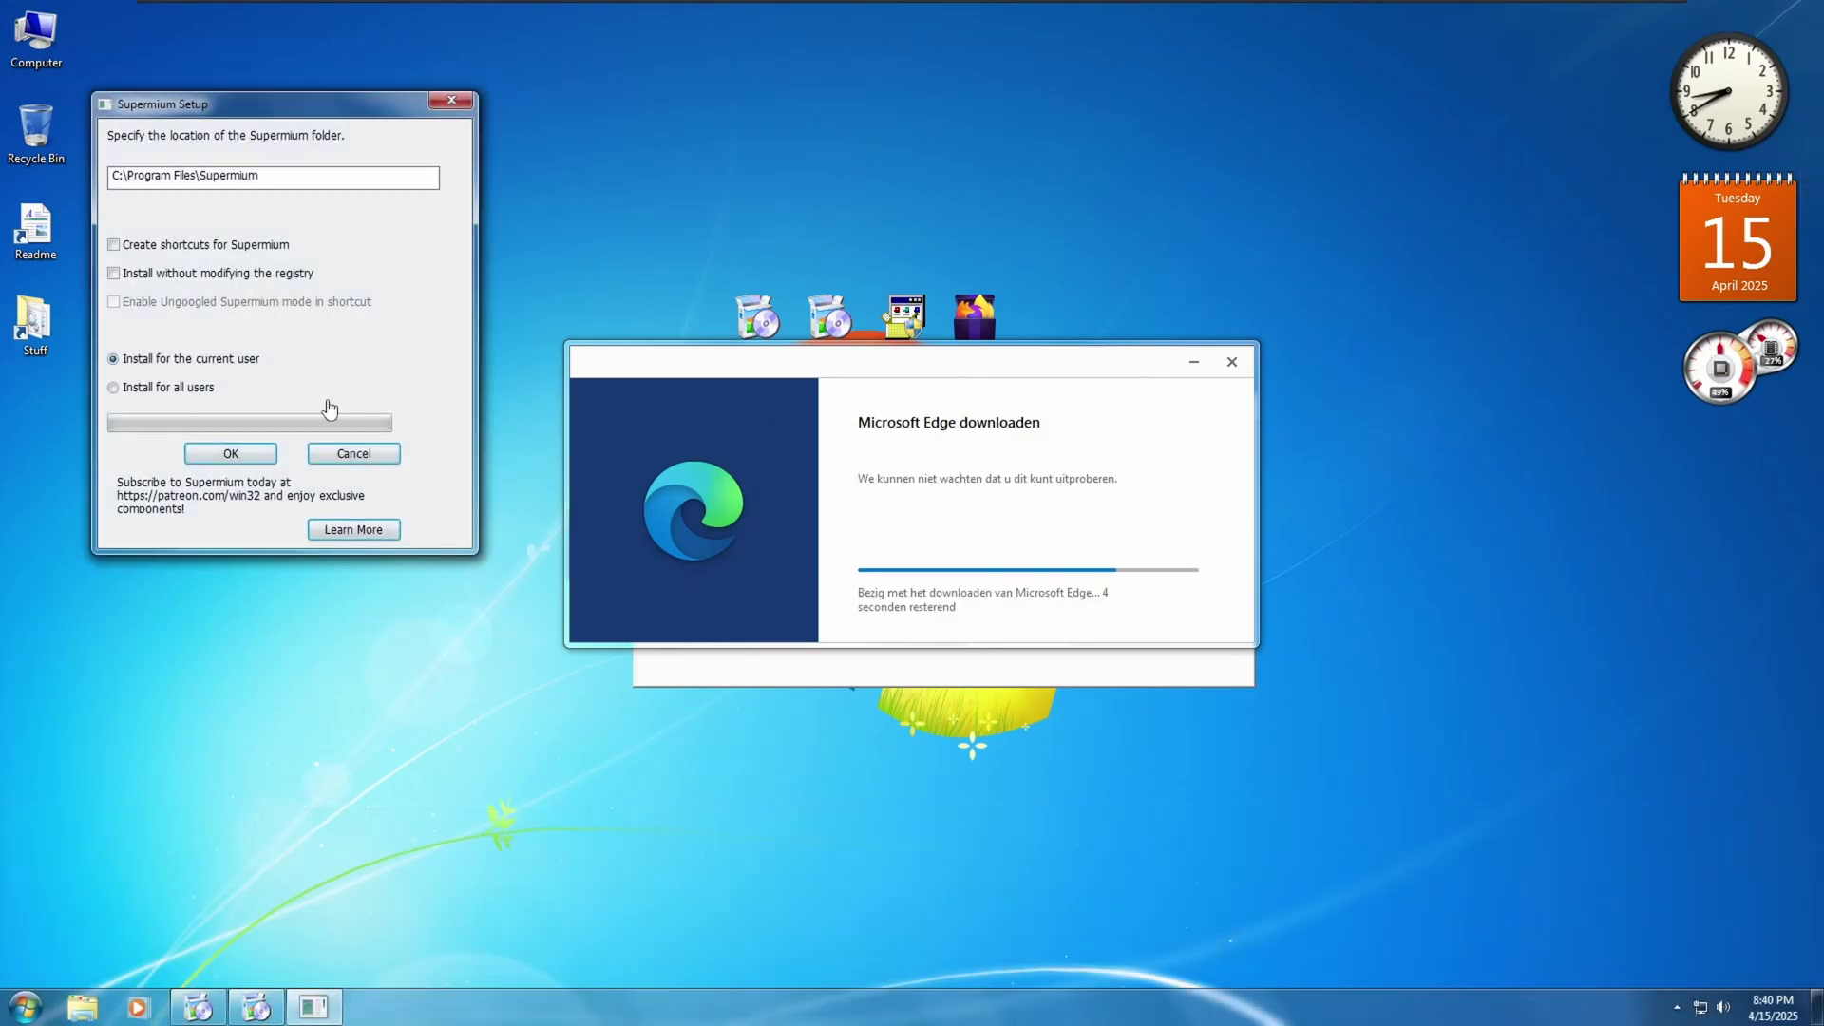
# Step: Install Supermium in C:\Program Files\Supermium for the current user and finish its setup
pyautogui.click(215, 456)
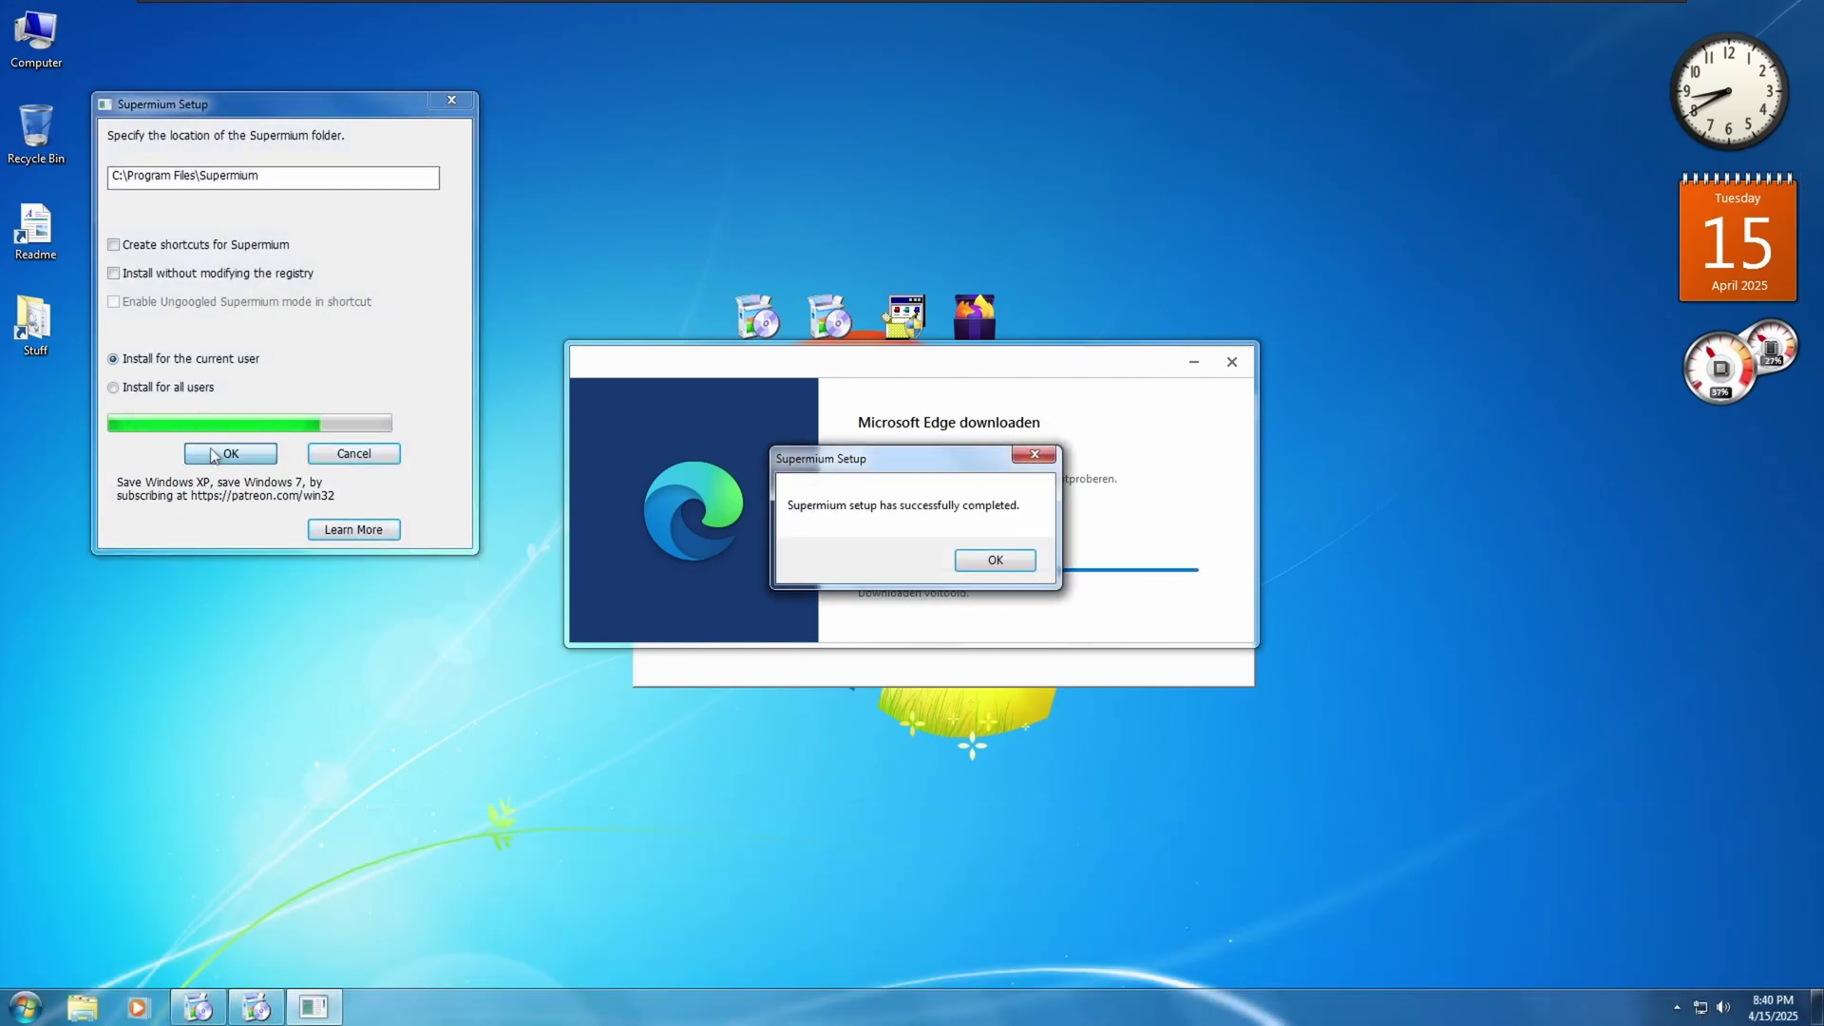
pyautogui.click(995, 560)
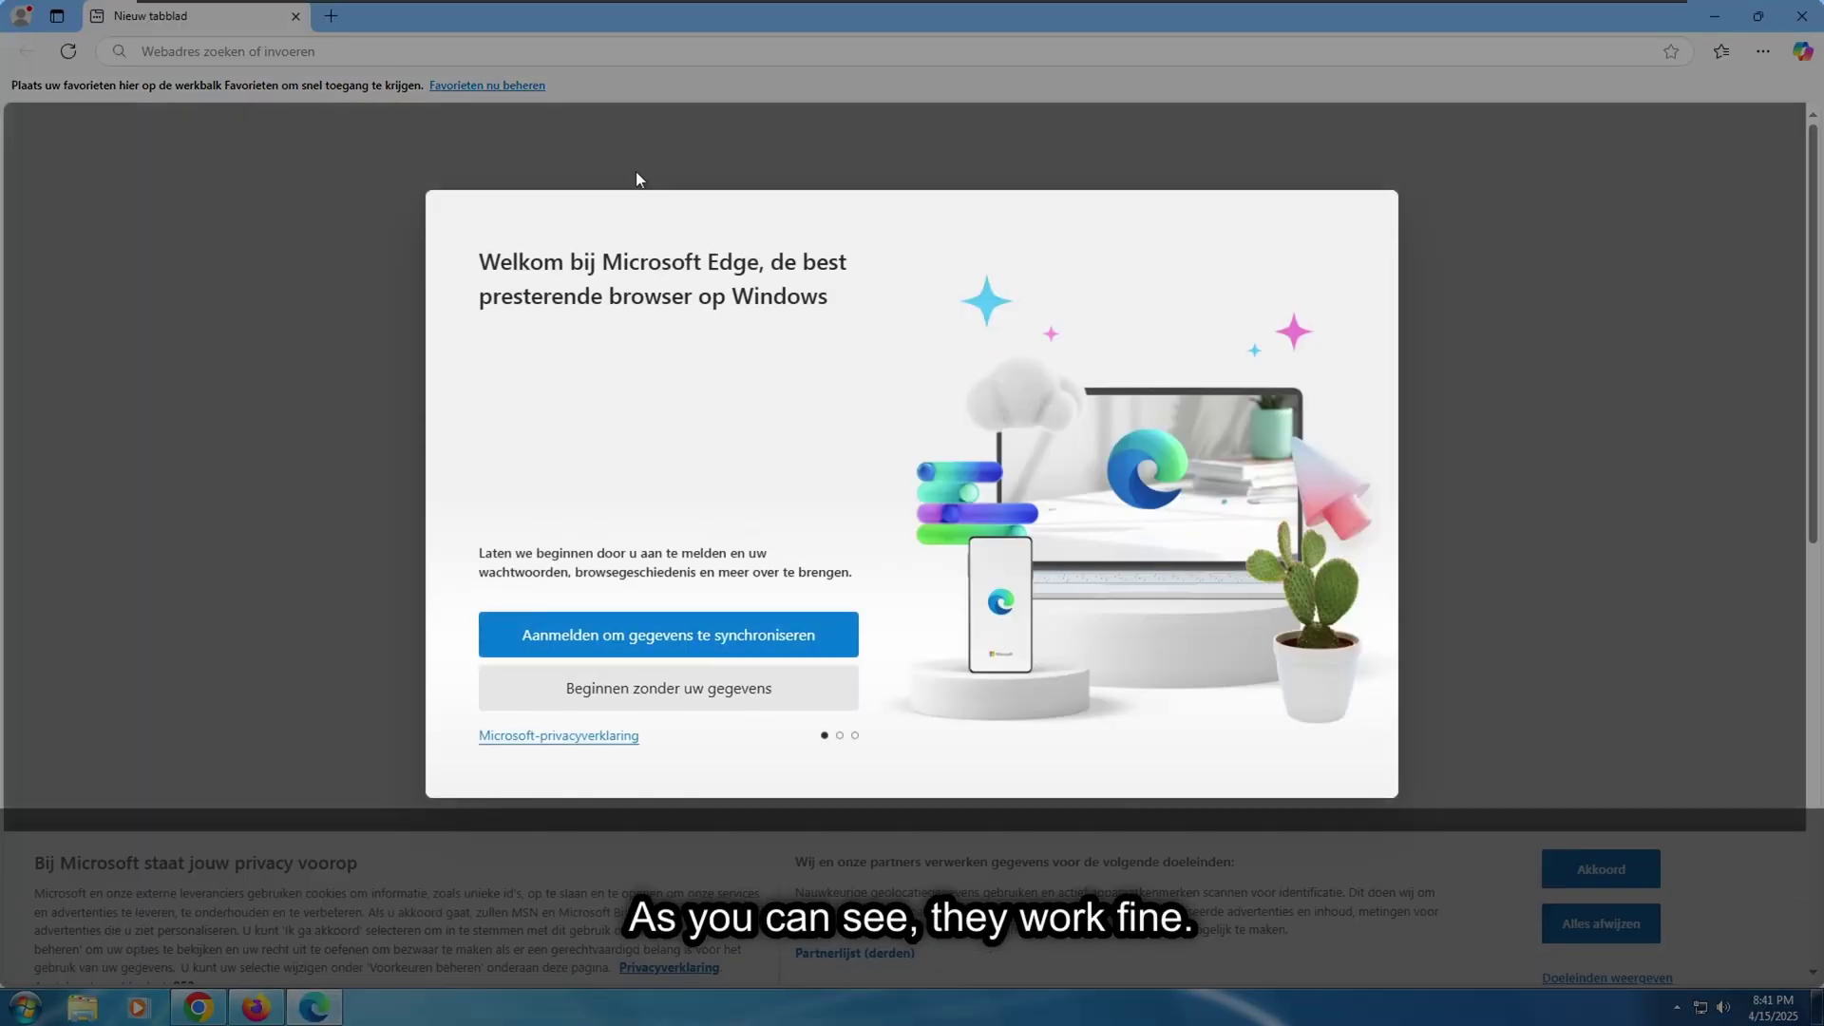
# Step: Start Microsoft Edge without signing in, go through its remaining welcome pages, and close the browser
pyautogui.click(665, 686)
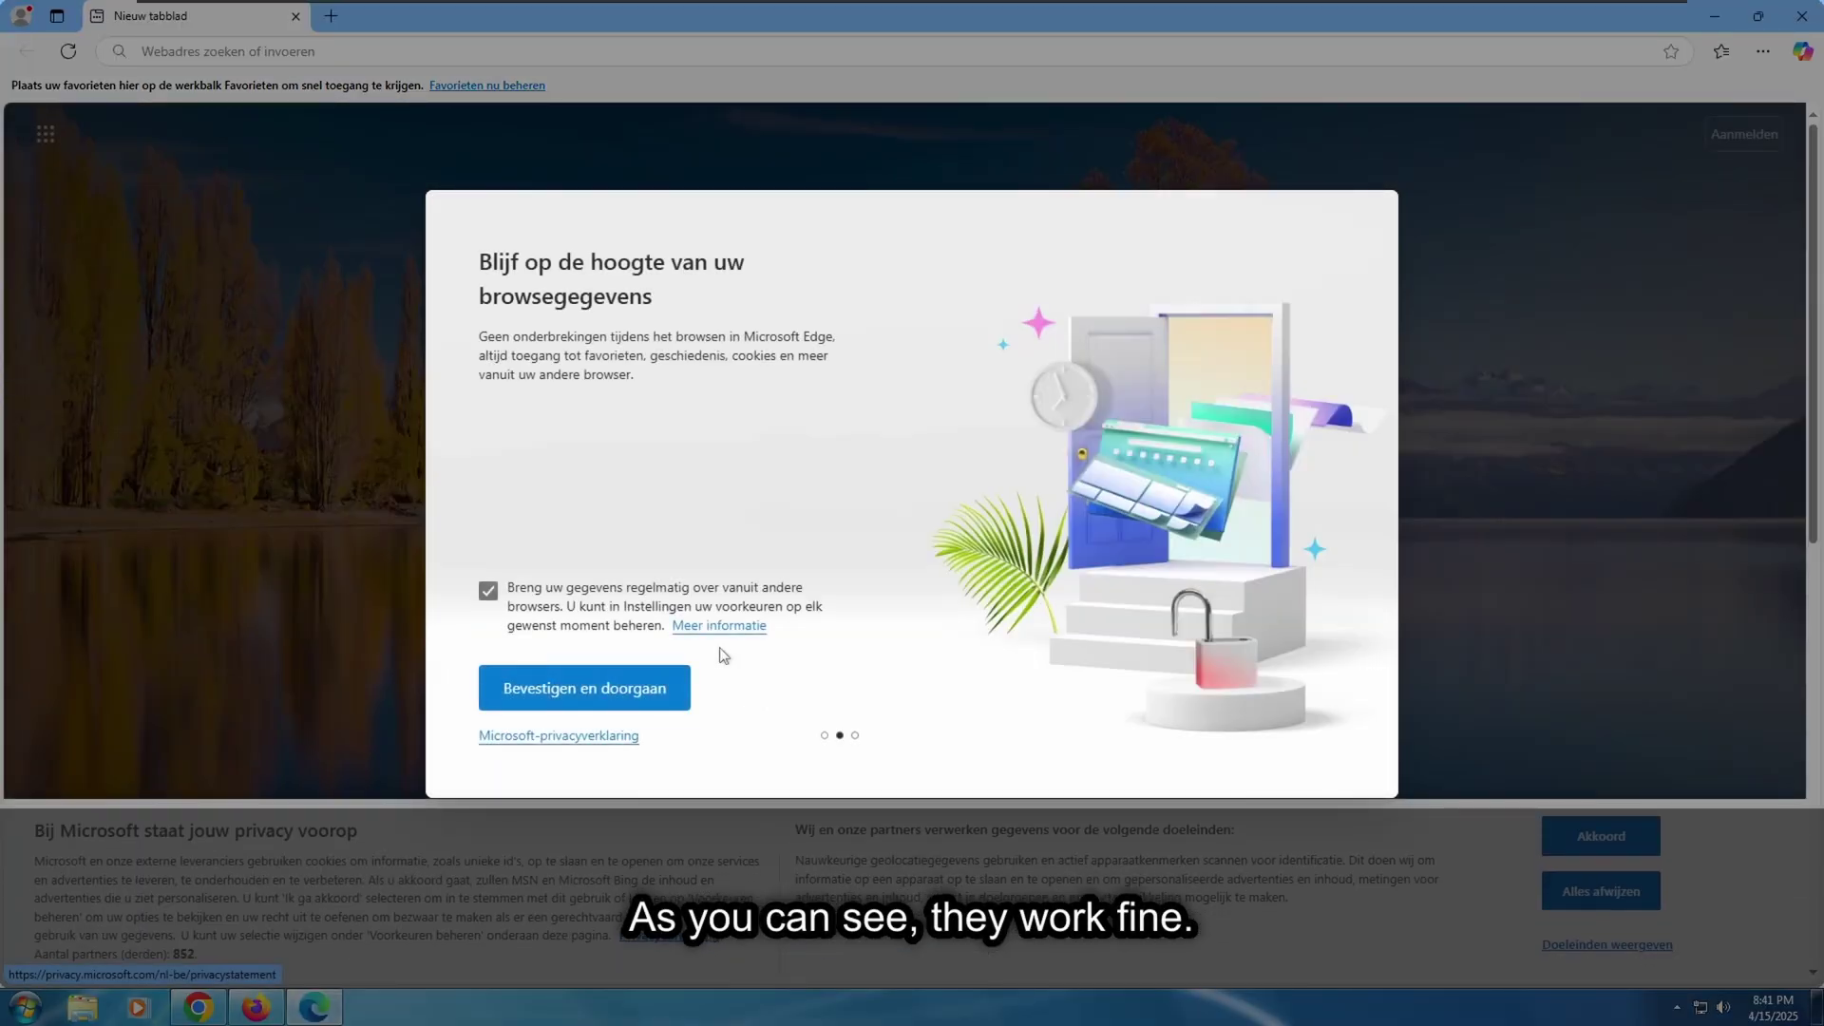
pyautogui.click(570, 679)
pyautogui.click(488, 601)
pyautogui.click(606, 686)
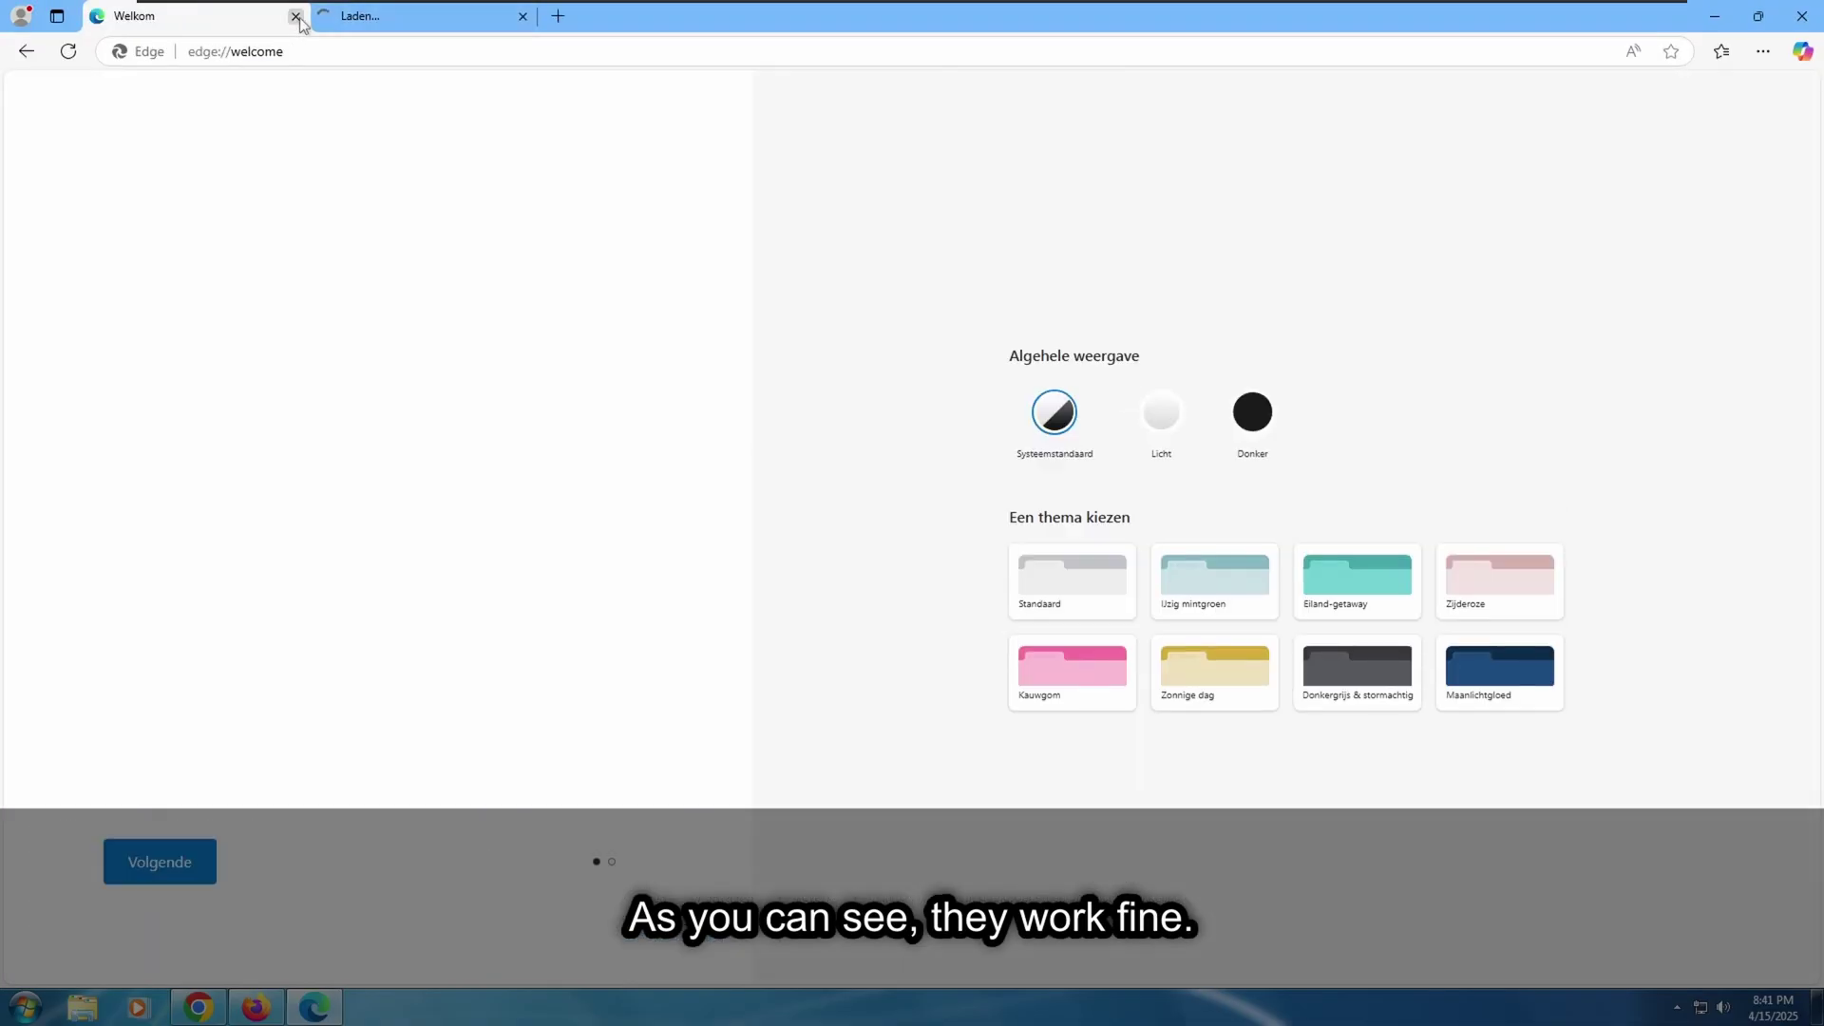
pyautogui.moveTo(822, 17); pyautogui.dragTo(859, 44)
pyautogui.click(1279, 49)
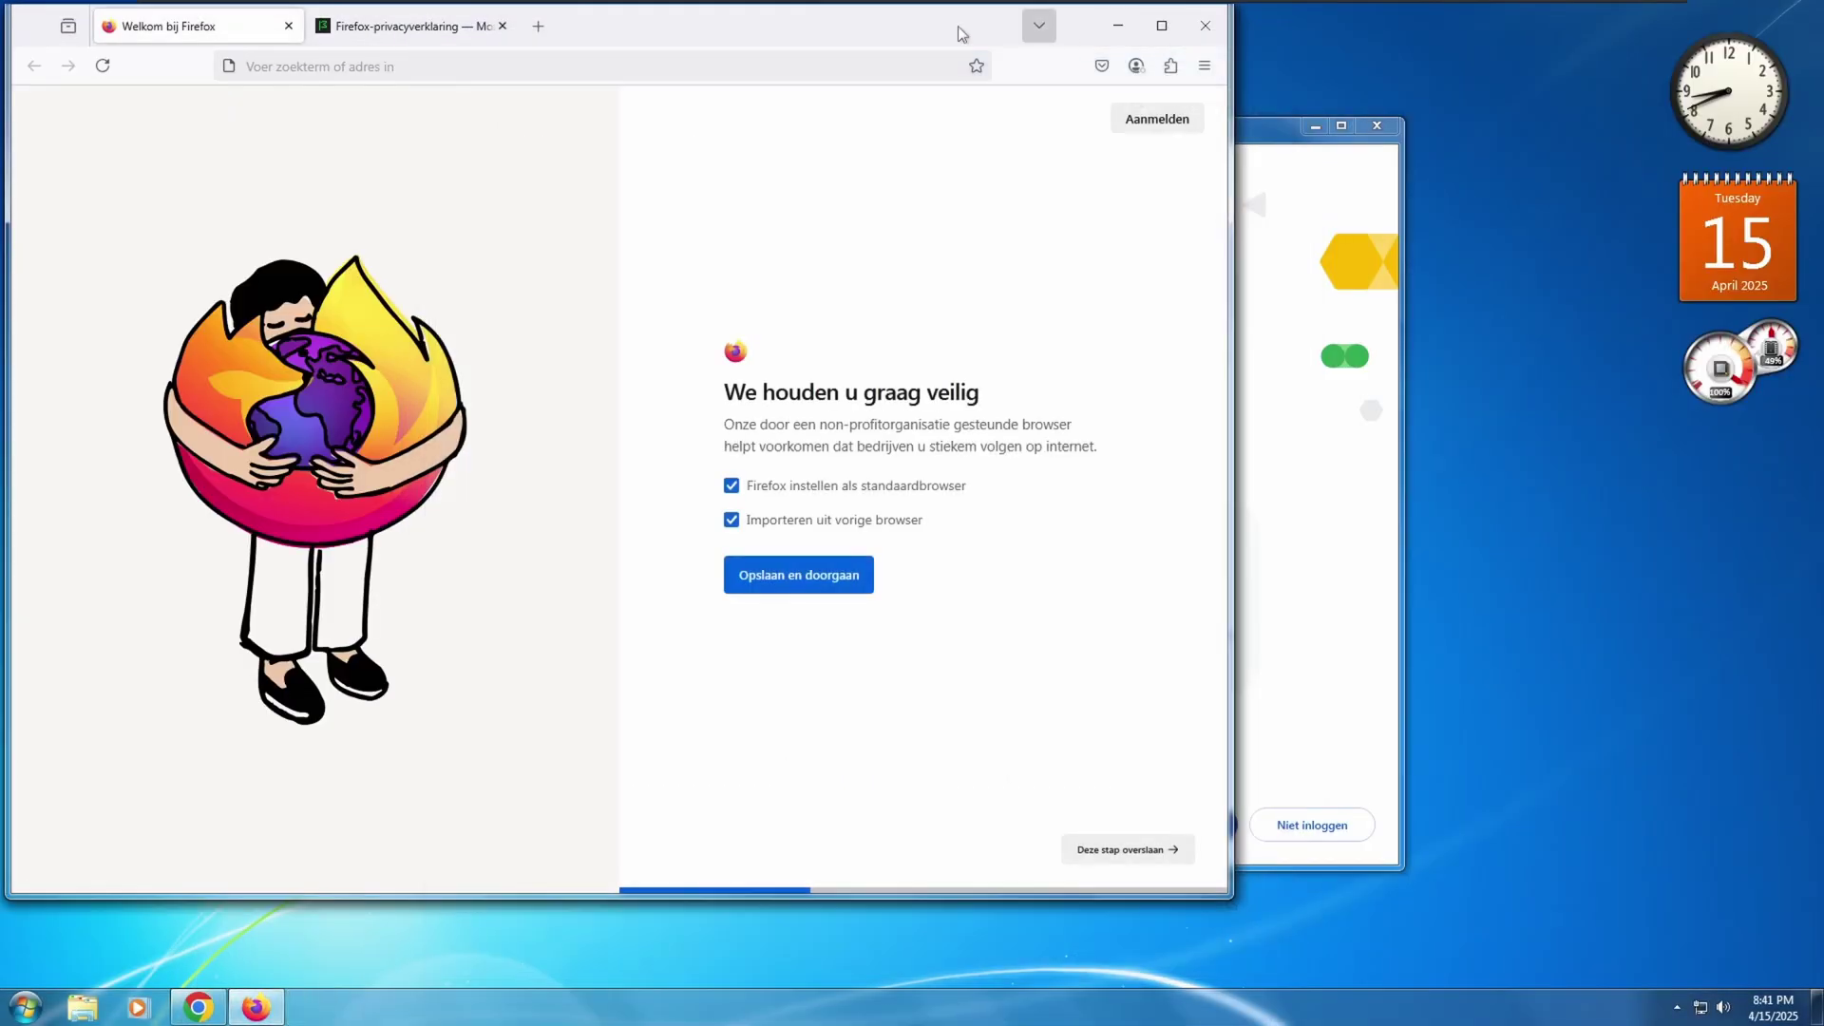
# Step: Try moving the Firefox window and working with its tabs until only a new tab remains, and close Firefox
pyautogui.moveTo(1017, 26); pyautogui.dragTo(1397, 42)
pyautogui.click(669, 42)
pyautogui.click(704, 43)
pyautogui.click(669, 43)
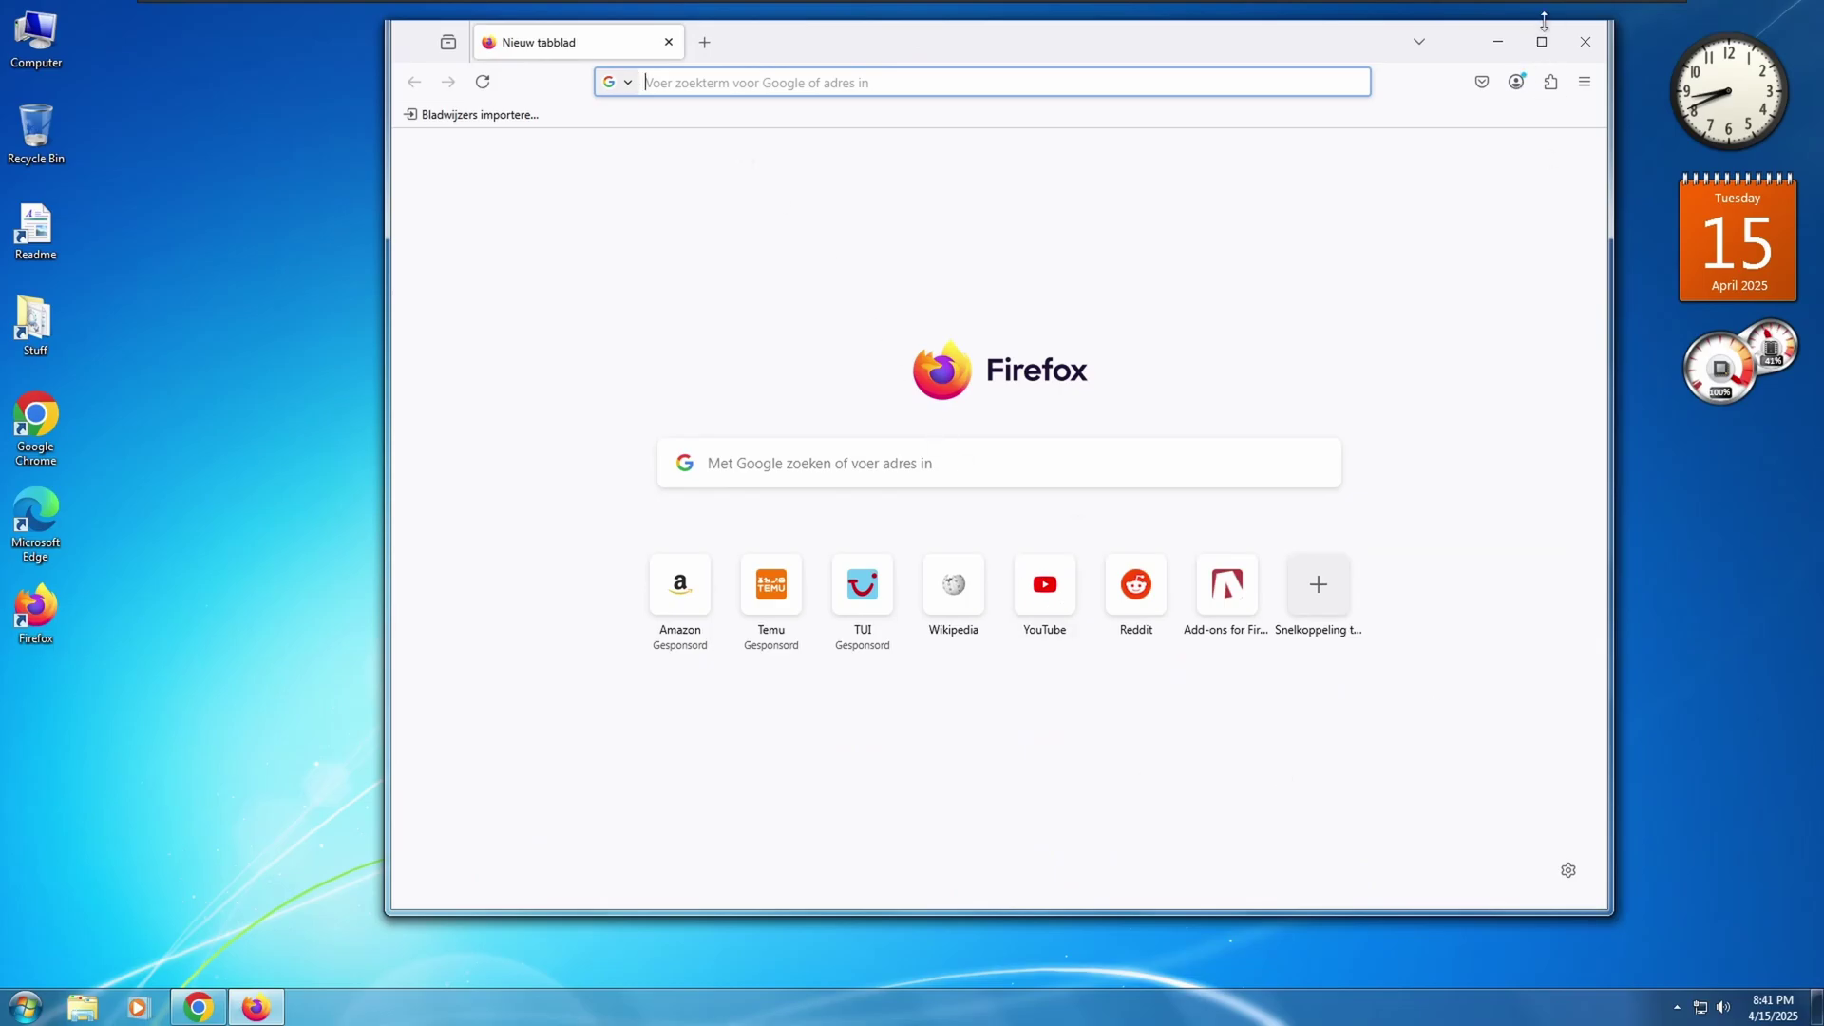
pyautogui.click(1585, 42)
# Step: Start Google Chrome without signing in, get past its first-run pages, try moving its window, and close it
pyautogui.click(1311, 825)
pyautogui.click(588, 761)
pyautogui.click(458, 757)
pyautogui.click(589, 759)
pyautogui.moveTo(361, 34); pyautogui.dragTo(497, 36)
pyautogui.click(1013, 33)
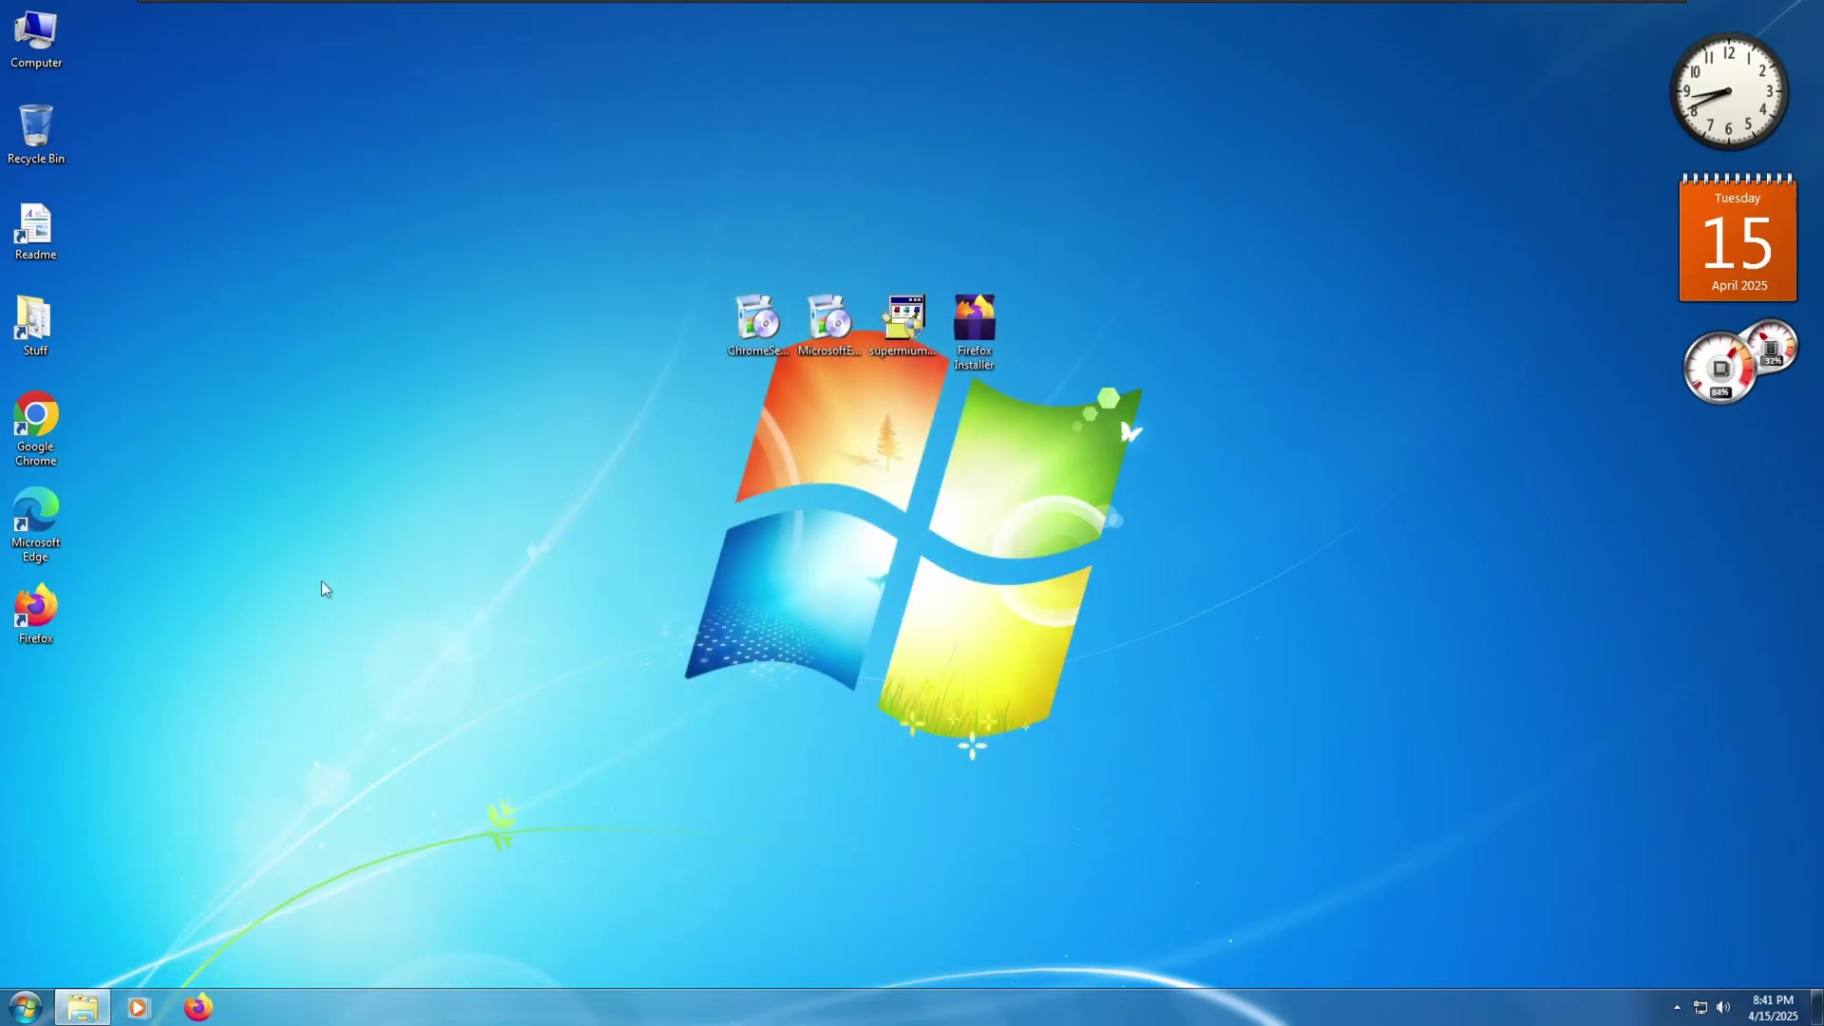
# Step: Launch Supermium from its installation folder under C:\Program Files, close the folder window, and continue without signing in
pyautogui.press('super+1')
pyautogui.click(418, 631)
pyautogui.doubleClick(590, 408)
pyautogui.doubleClick(590, 420)
pyautogui.click(362, 306)
pyautogui.doubleClick(578, 413)
pyautogui.scroll(-1, 588, 627)
pyautogui.doubleClick(580, 582)
pyautogui.doubleClick(571, 511)
pyautogui.click(1395, 274)
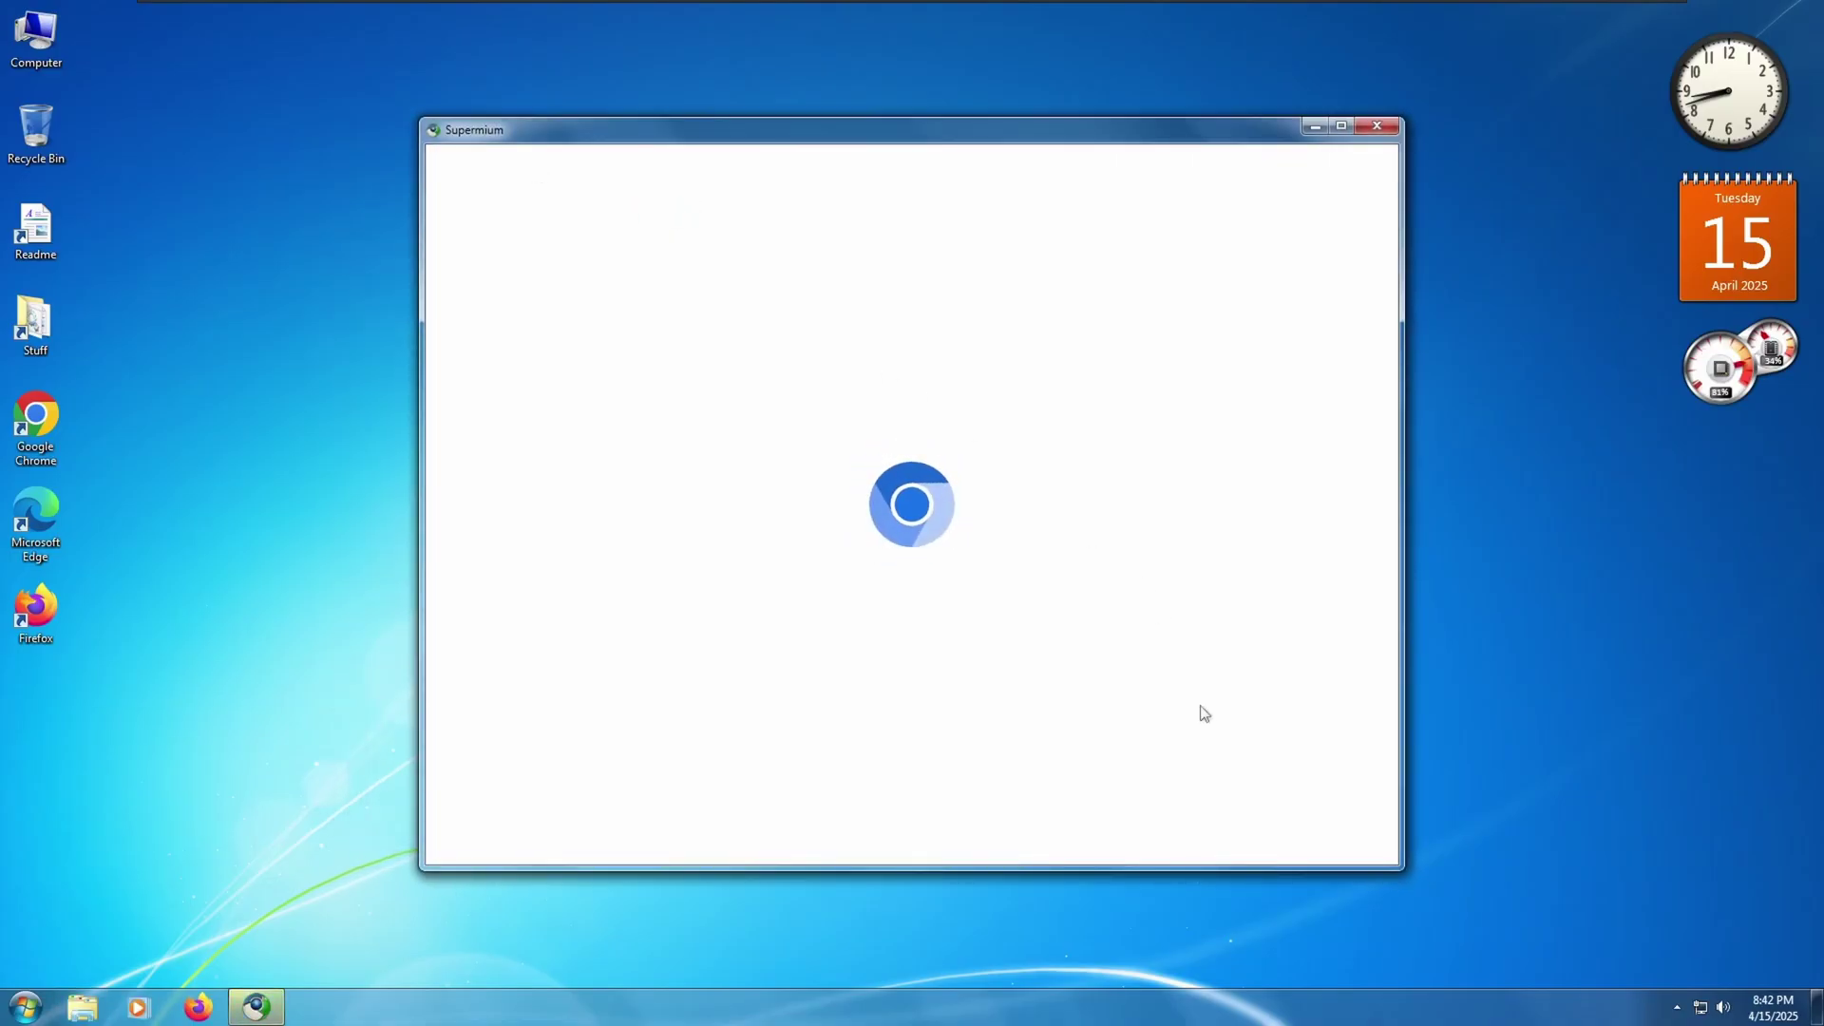
pyautogui.click(1310, 823)
pyautogui.click(1311, 823)
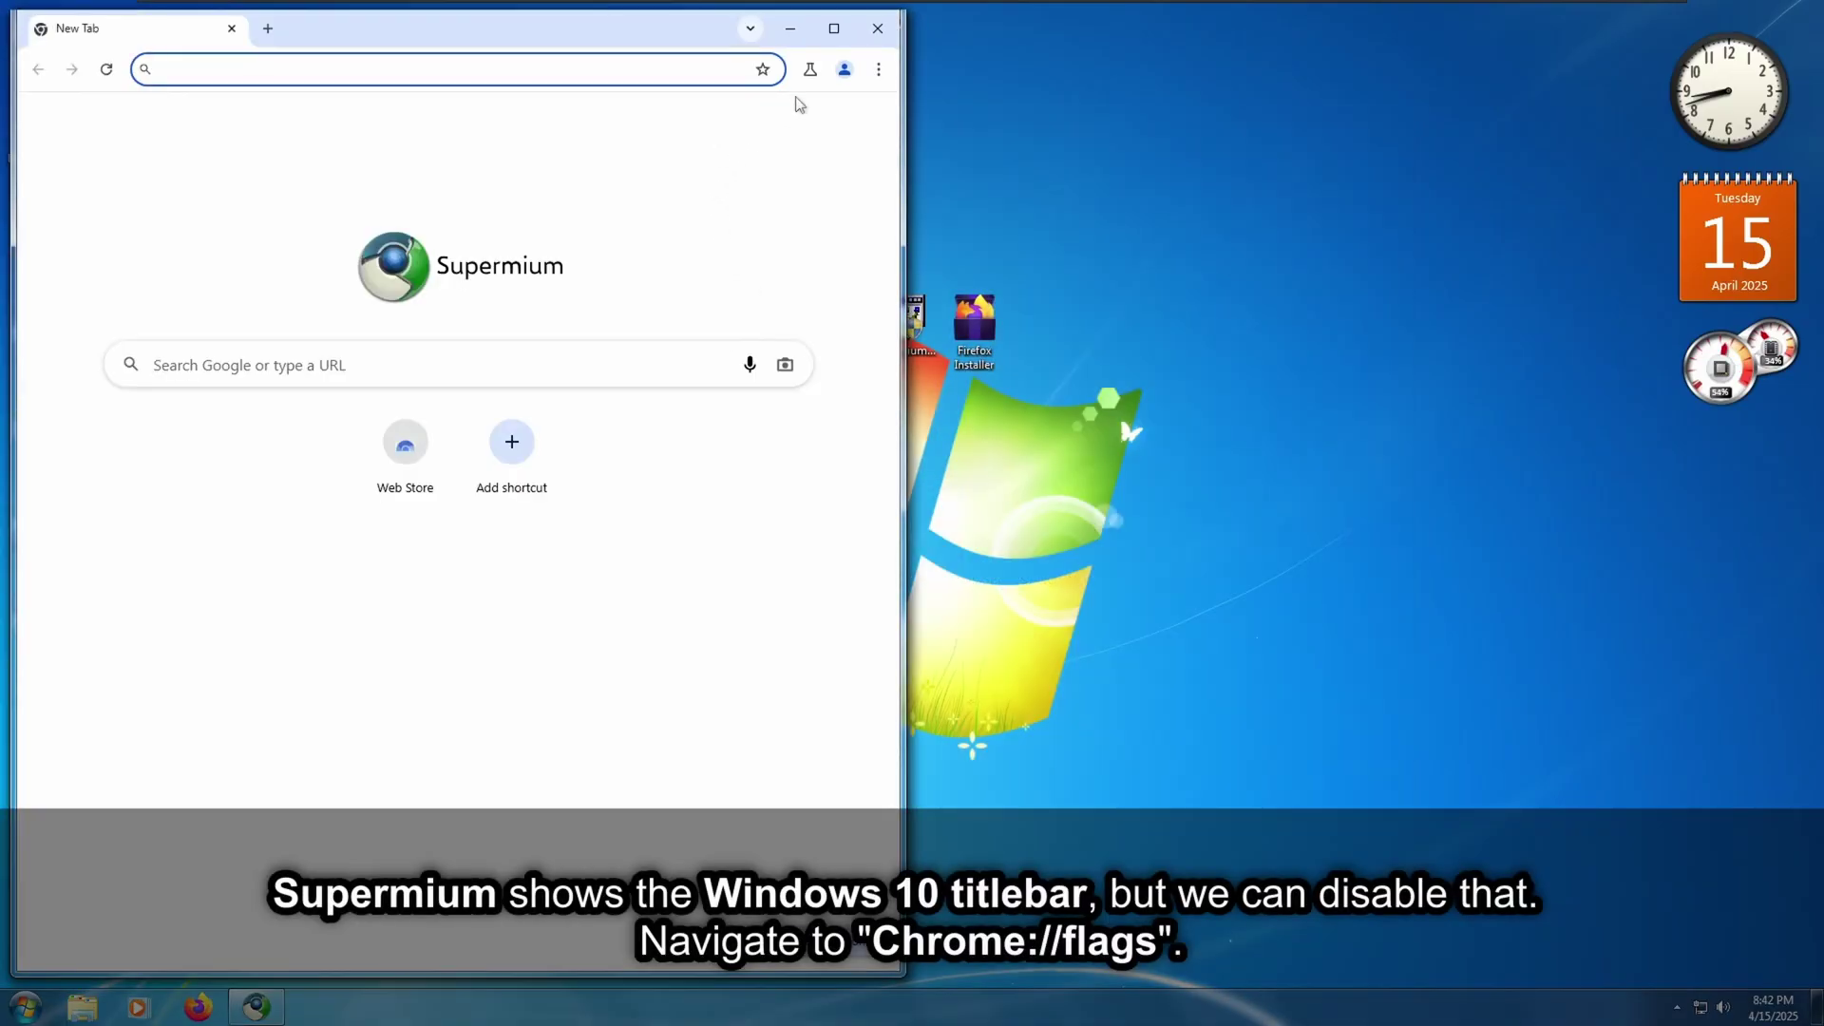
# Step: Open the chrome://flags page in Supermium
pyautogui.click(810, 69)
pyautogui.click(723, 290)
pyautogui.click(380, 66)
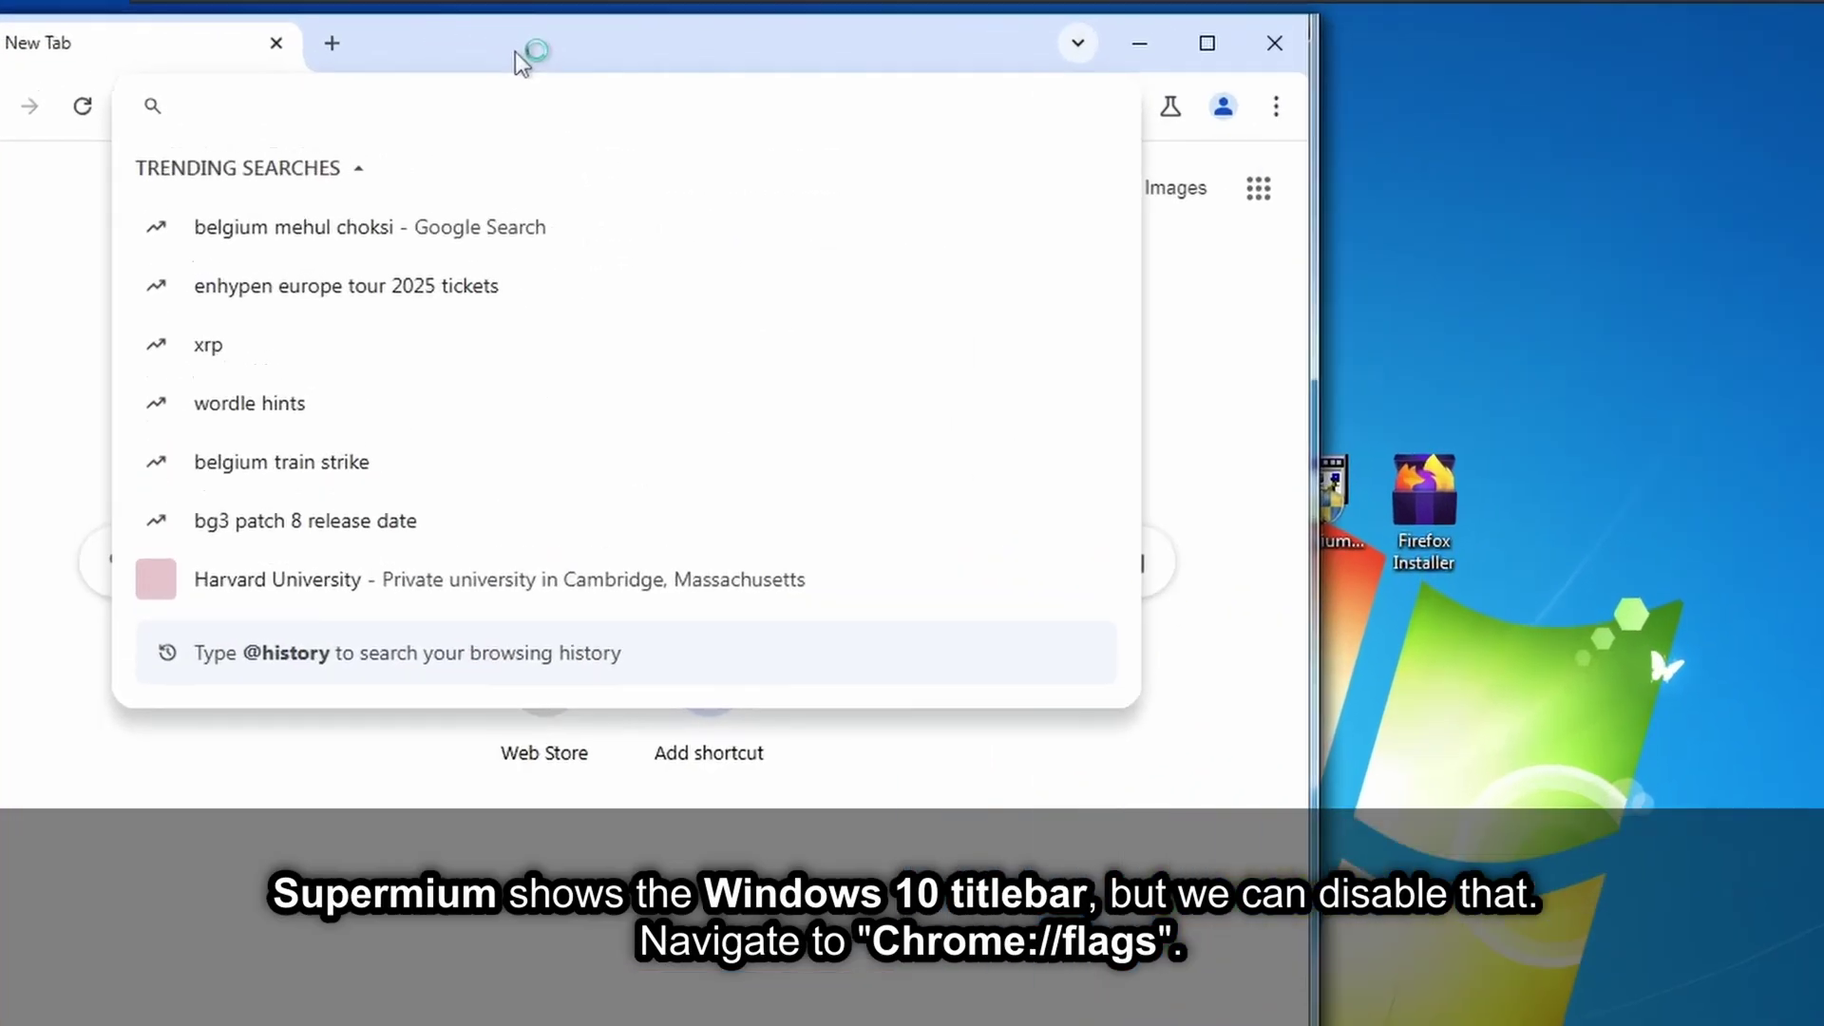
pyautogui.write('chromne')
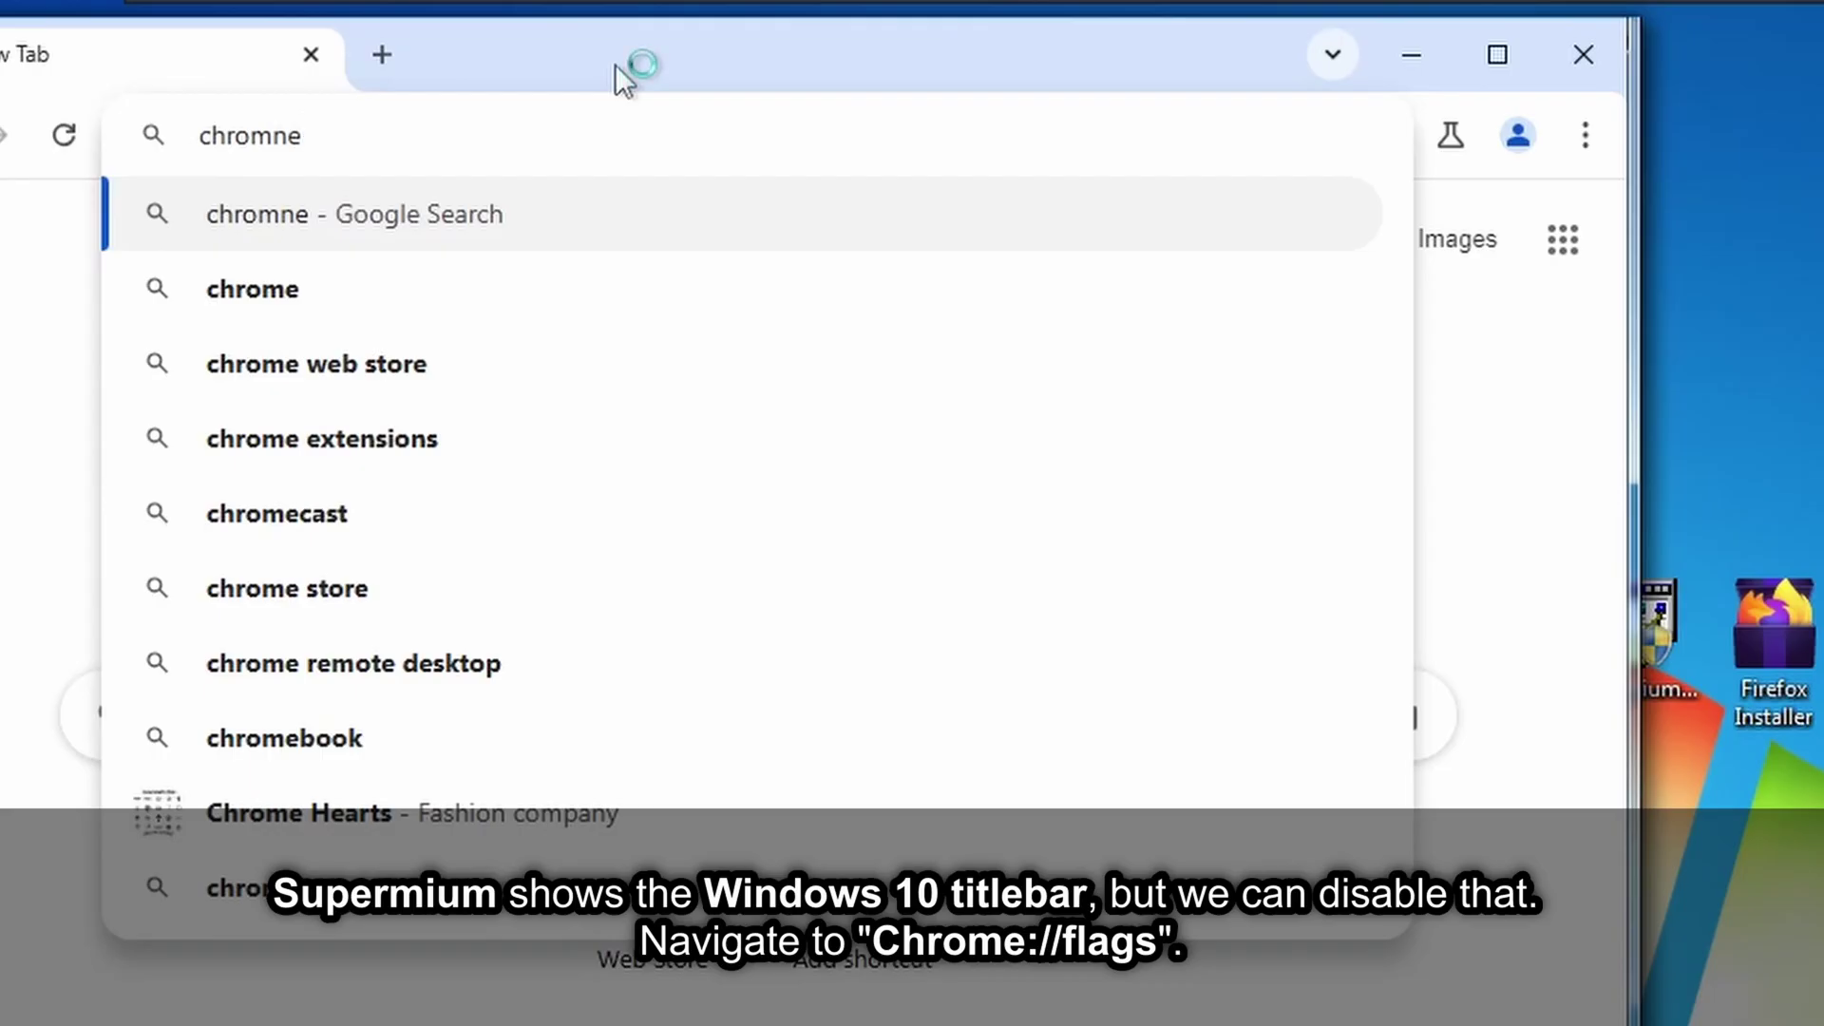
pyautogui.press('BackSpace')
pyautogui.press('BackSpace')
pyautogui.write('e')
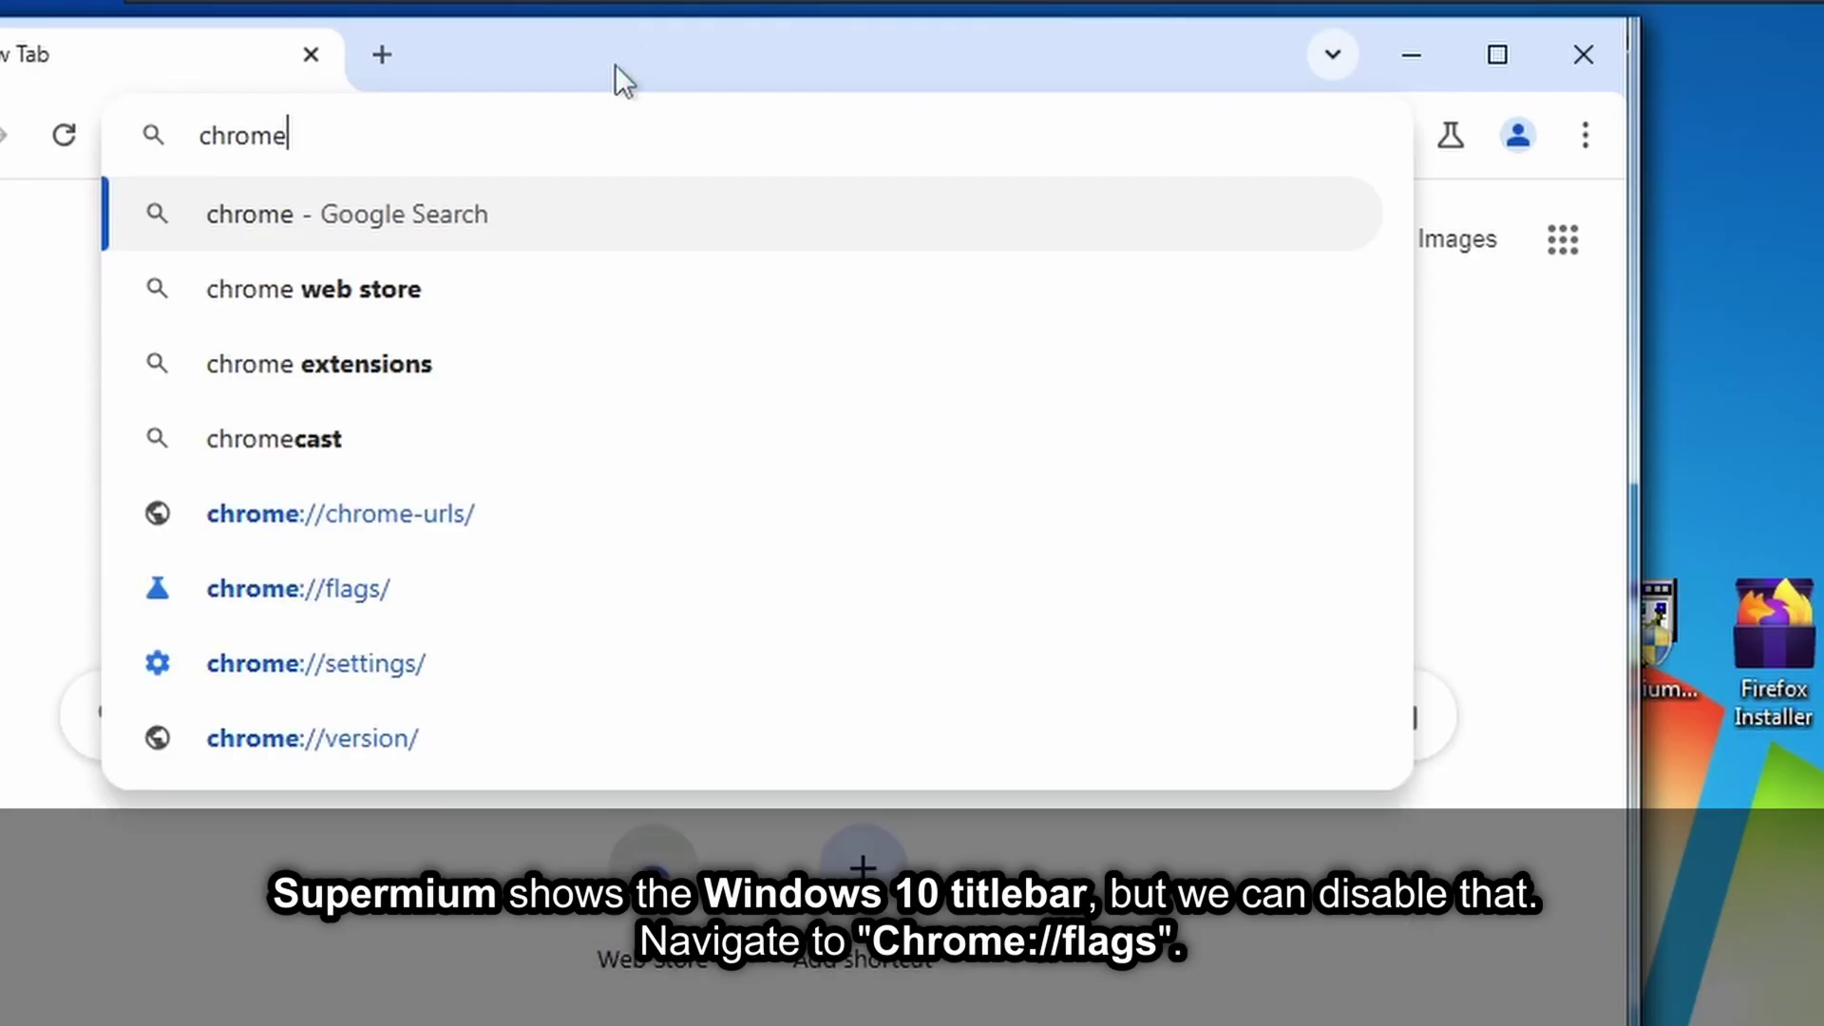
pyautogui.write(':')
pyautogui.click(425, 470)
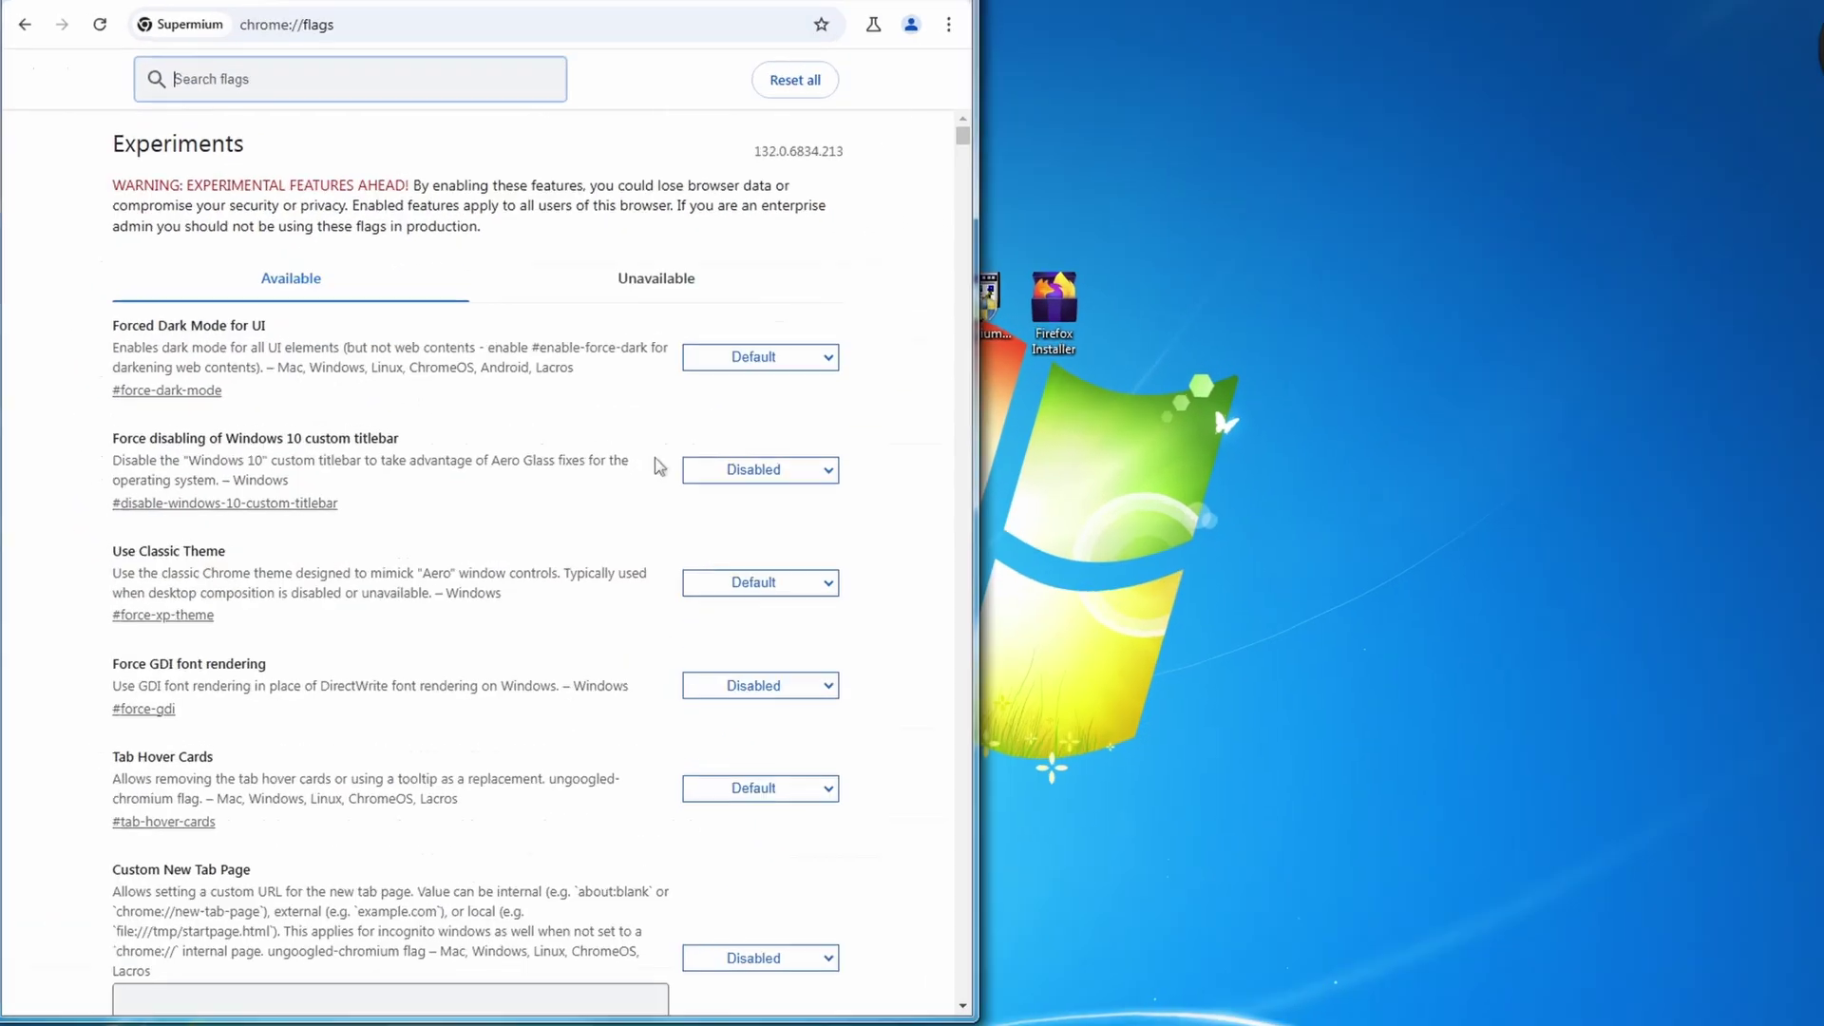
# Step: Set the "Force disabling of Windows 10 custom titlebar" flag to Enabled and relaunch Supermium
pyautogui.click(695, 473)
pyautogui.click(685, 517)
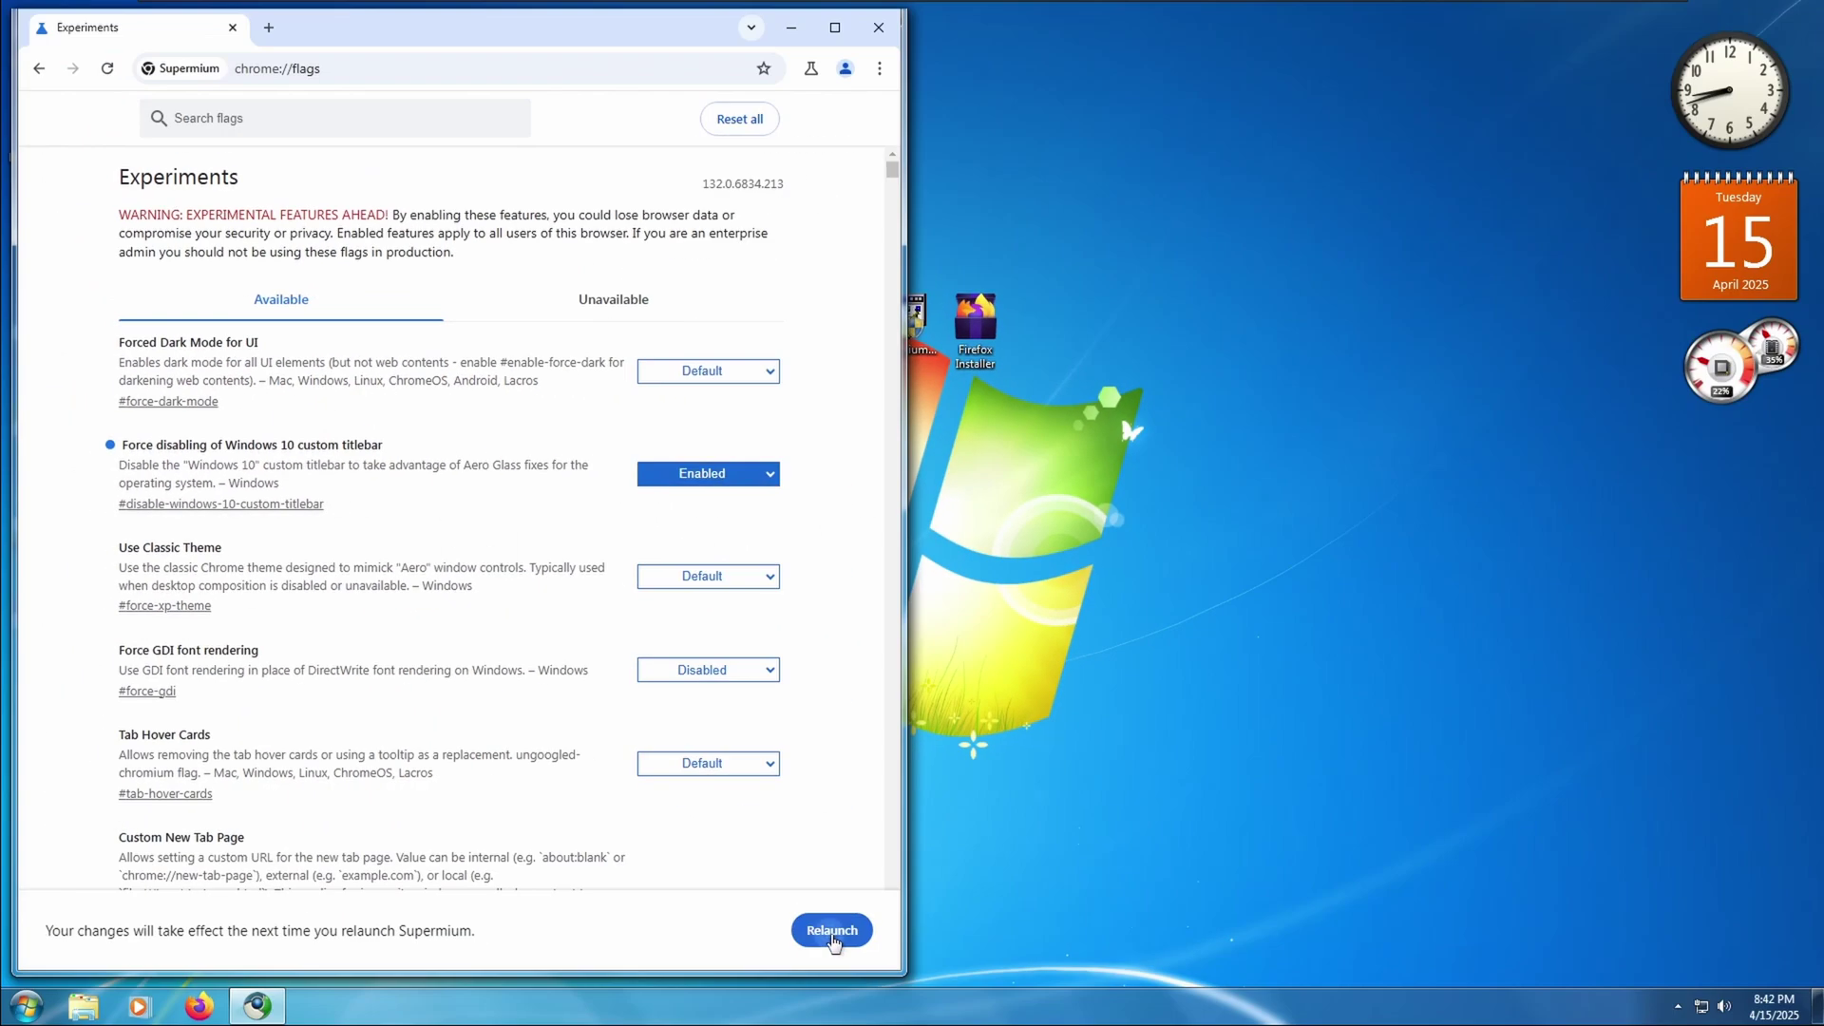
pyautogui.click(836, 929)
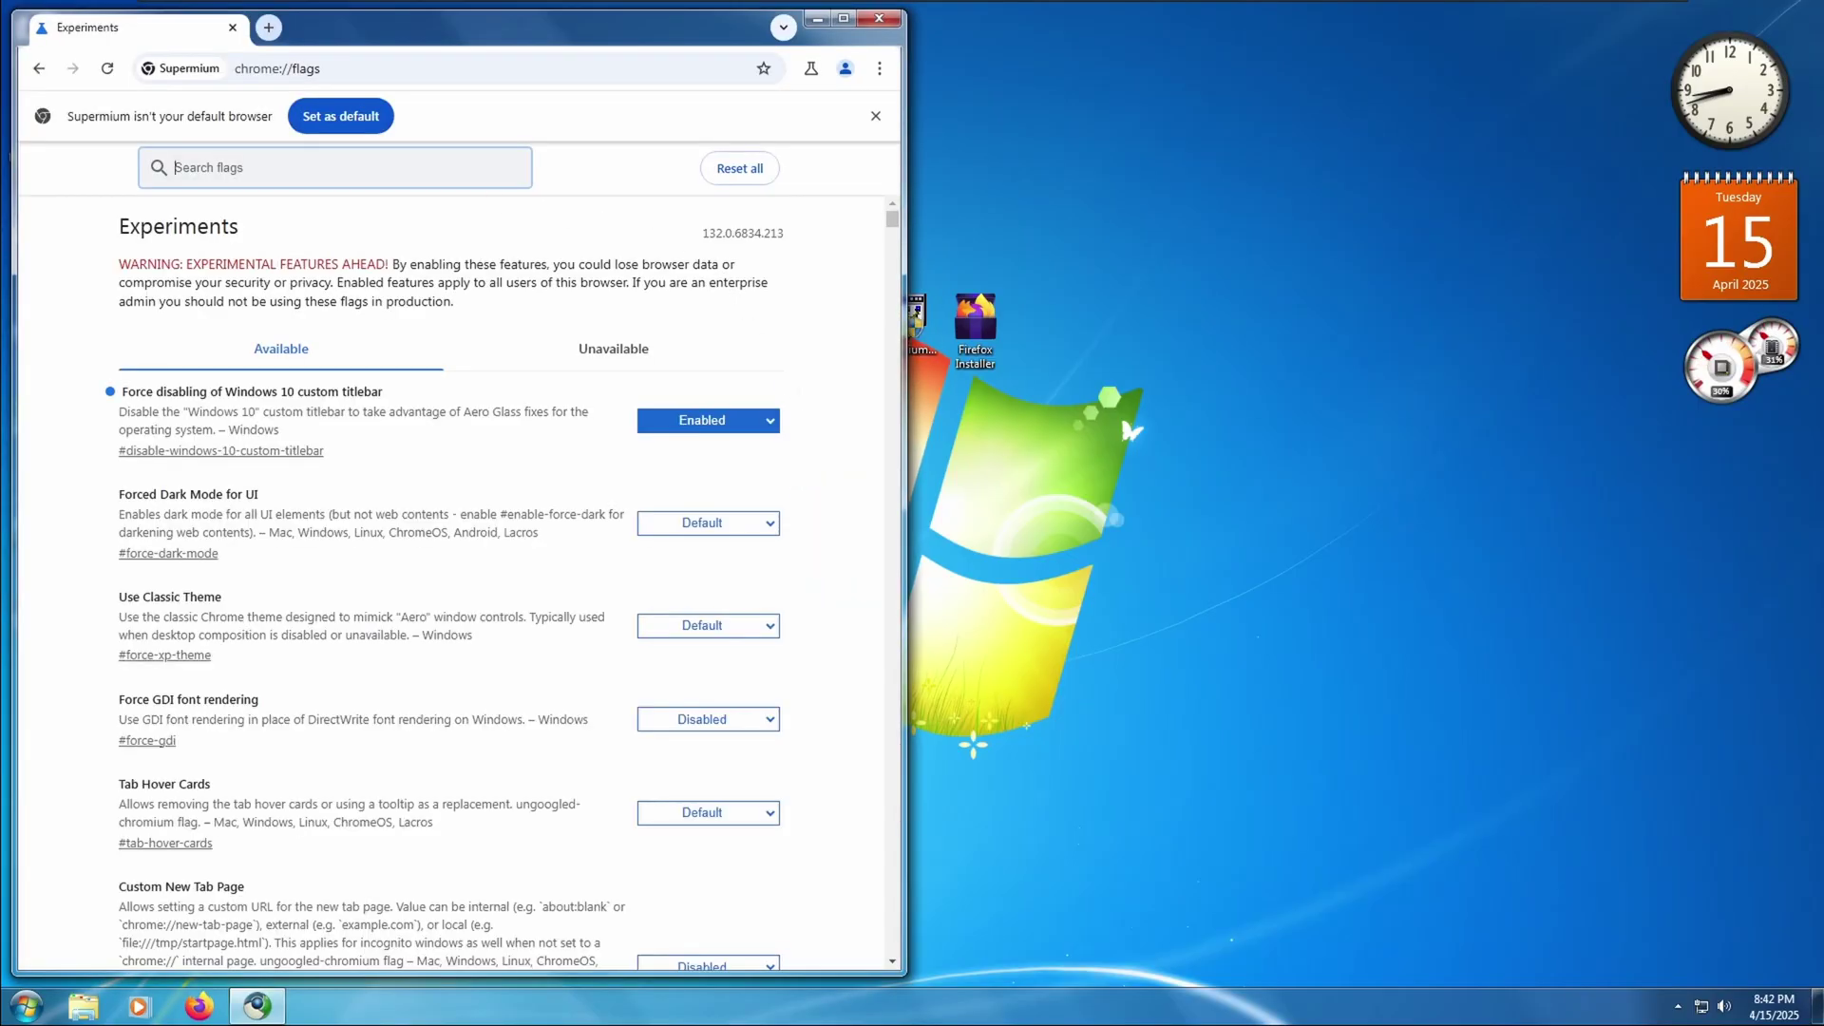
# Step: Move the Supermium window, add a new tab, and close the Experiments tab
pyautogui.moveTo(276, 38); pyautogui.dragTo(360, 32)
pyautogui.click(351, 22)
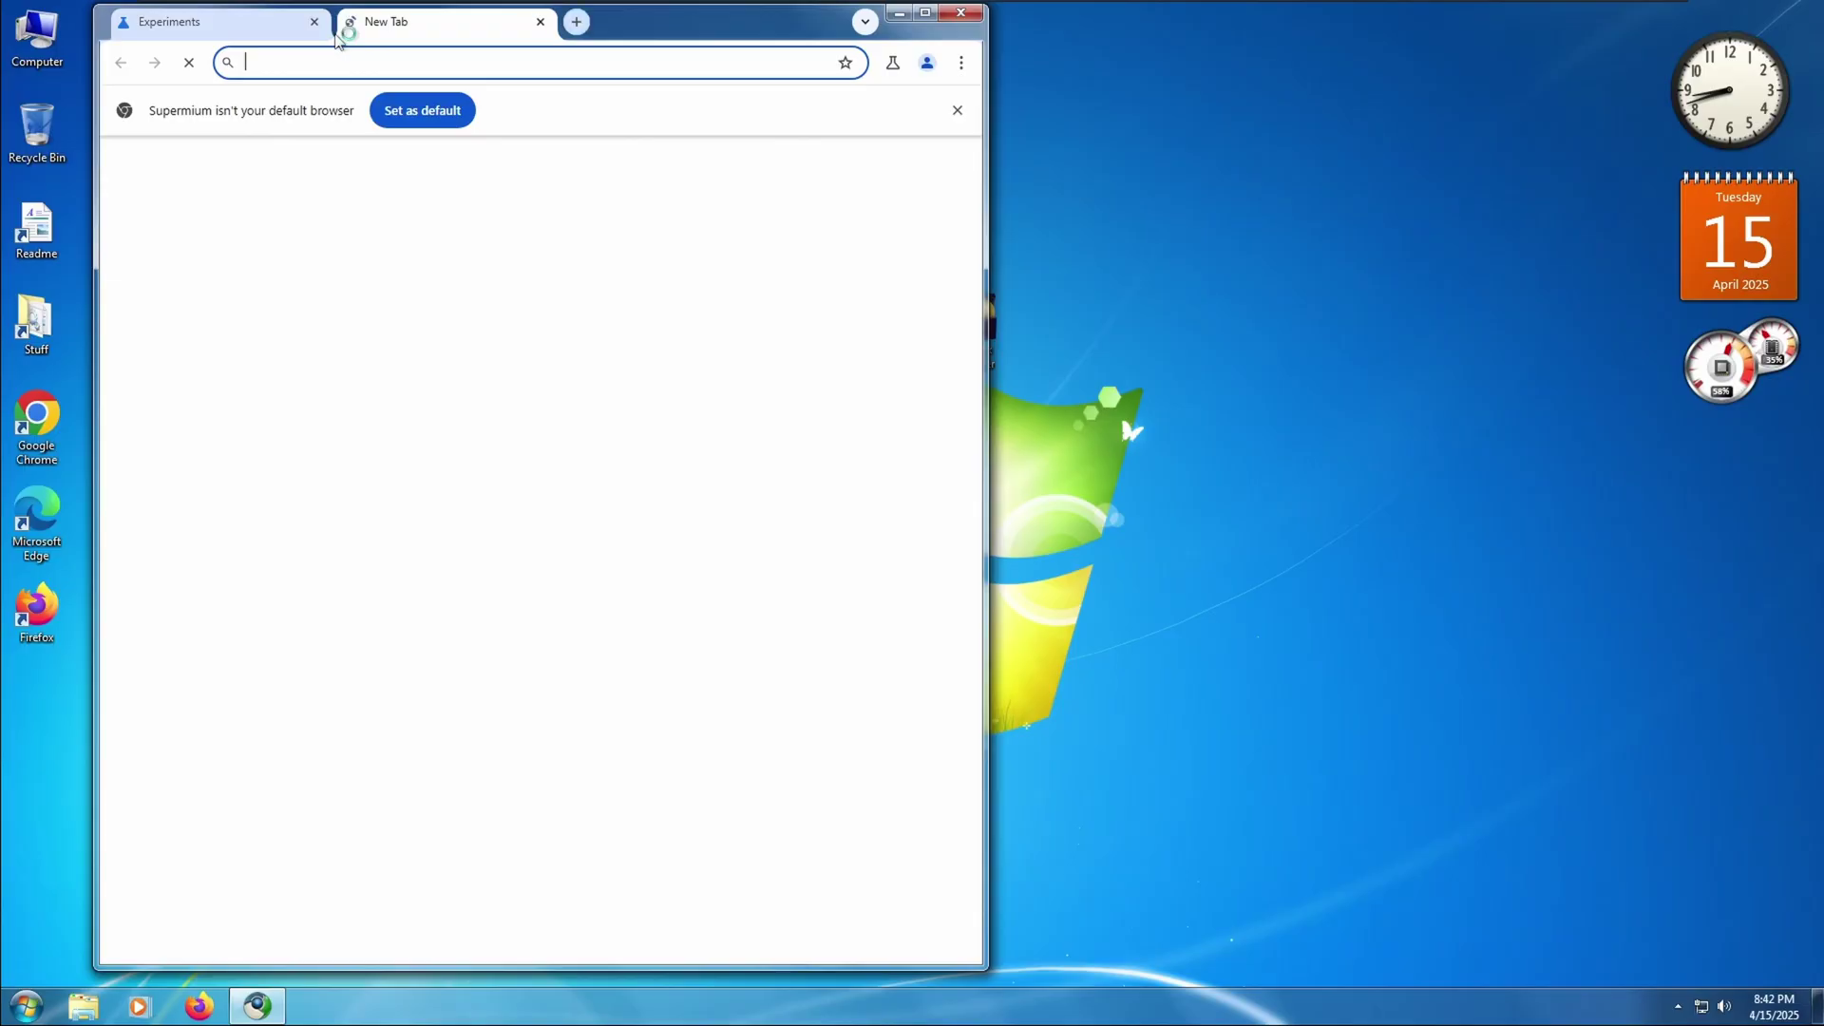
pyautogui.click(315, 23)
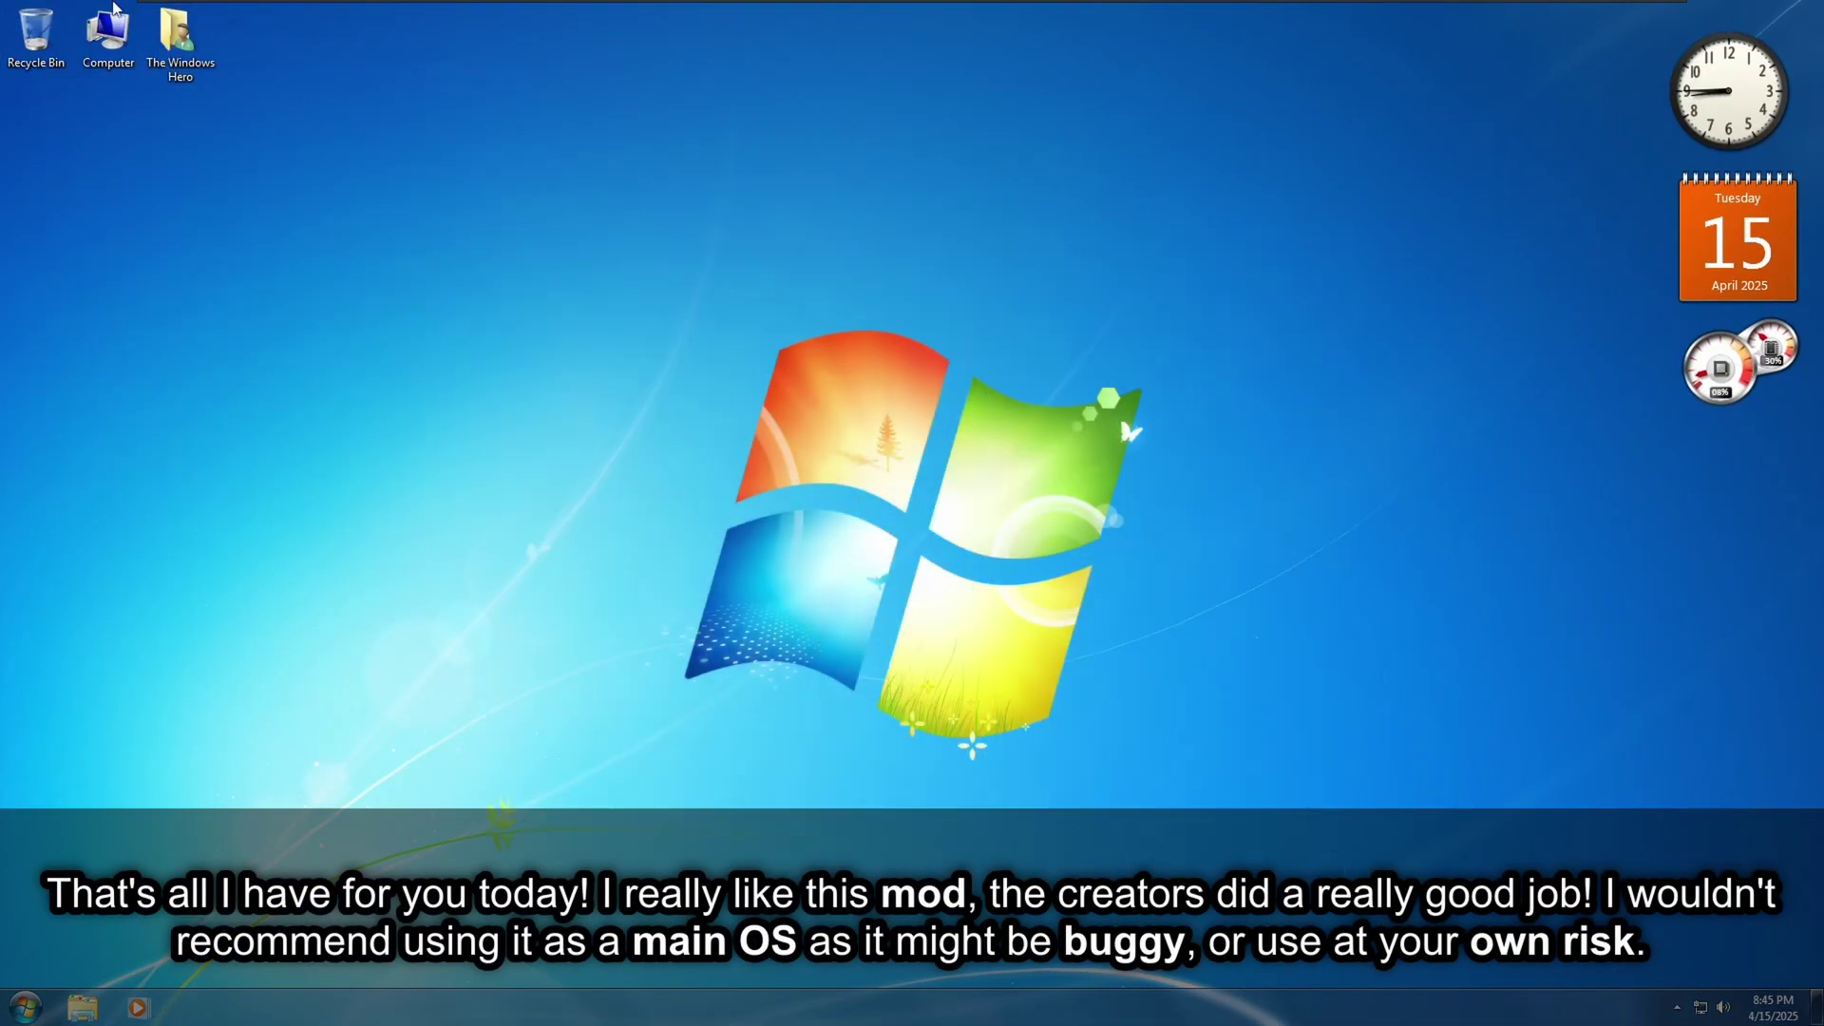
# Step: Open the Computer's system properties and the About Windows dialog, and arrange both windows side by side
pyautogui.rightClick(110, 33)
pyautogui.click(152, 238)
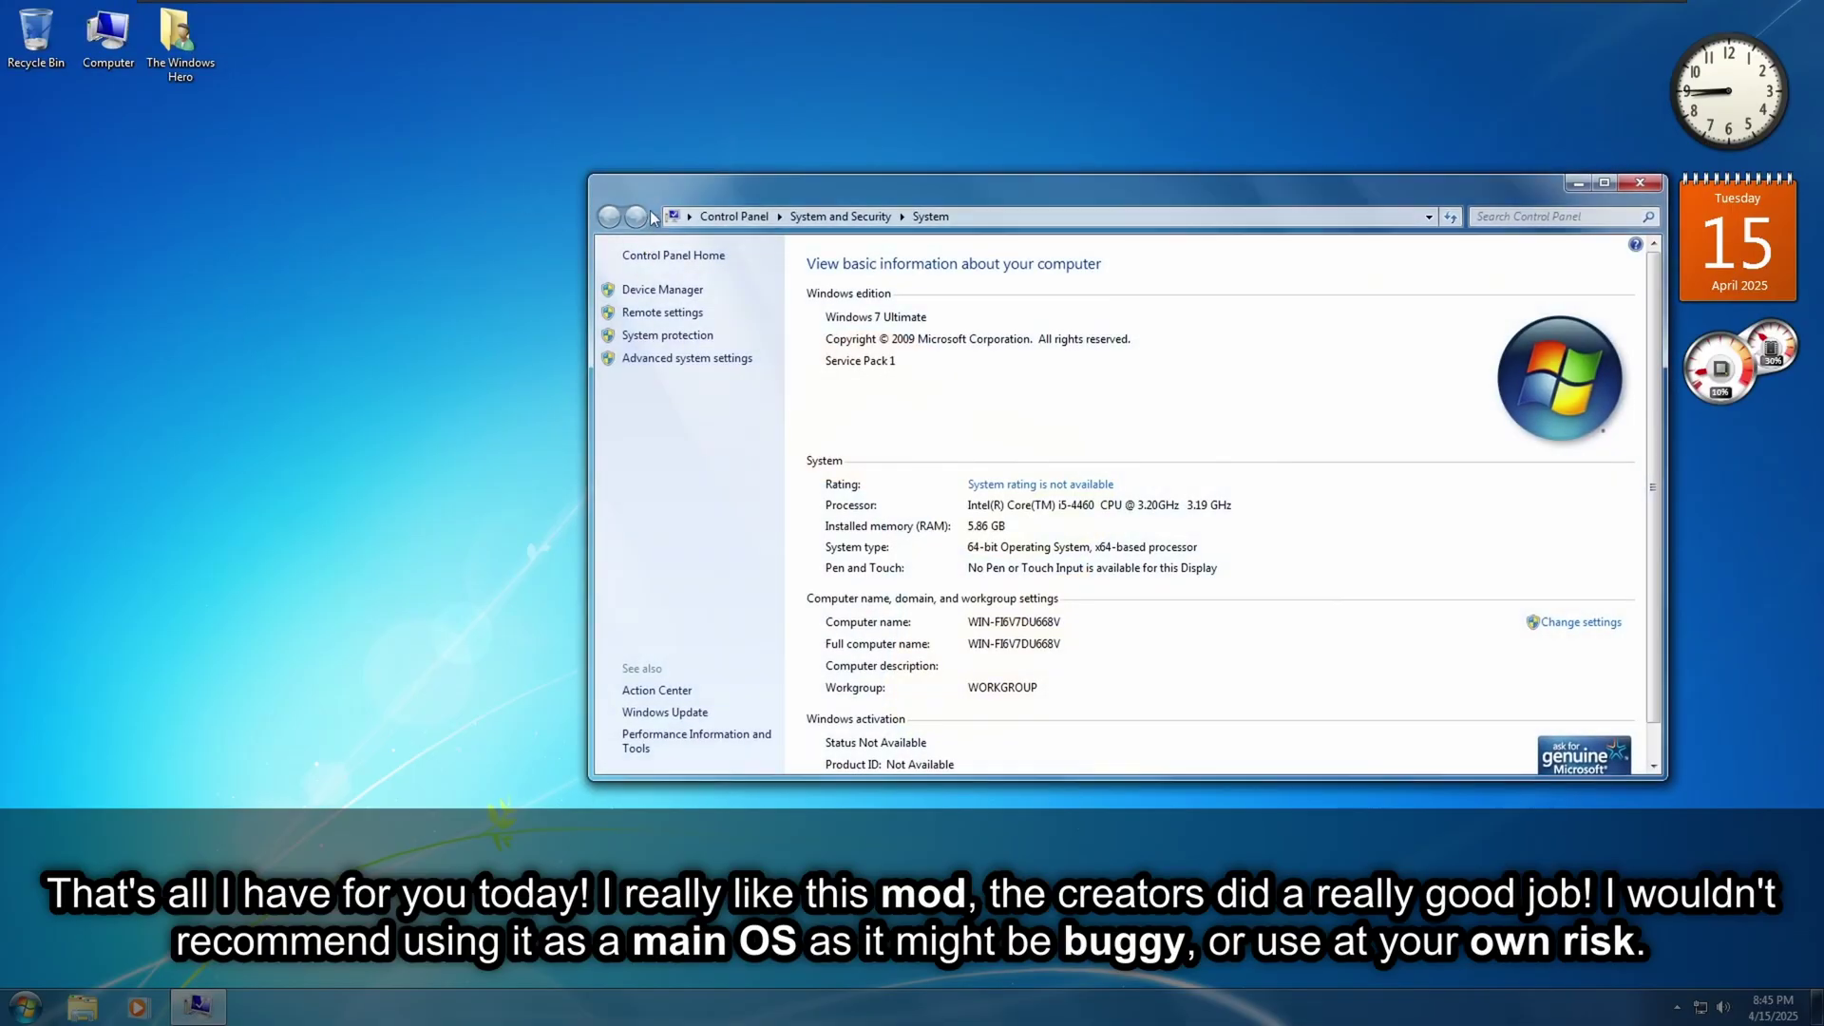
pyautogui.moveTo(679, 190); pyautogui.dragTo(678, 112)
pyautogui.press('super+r')
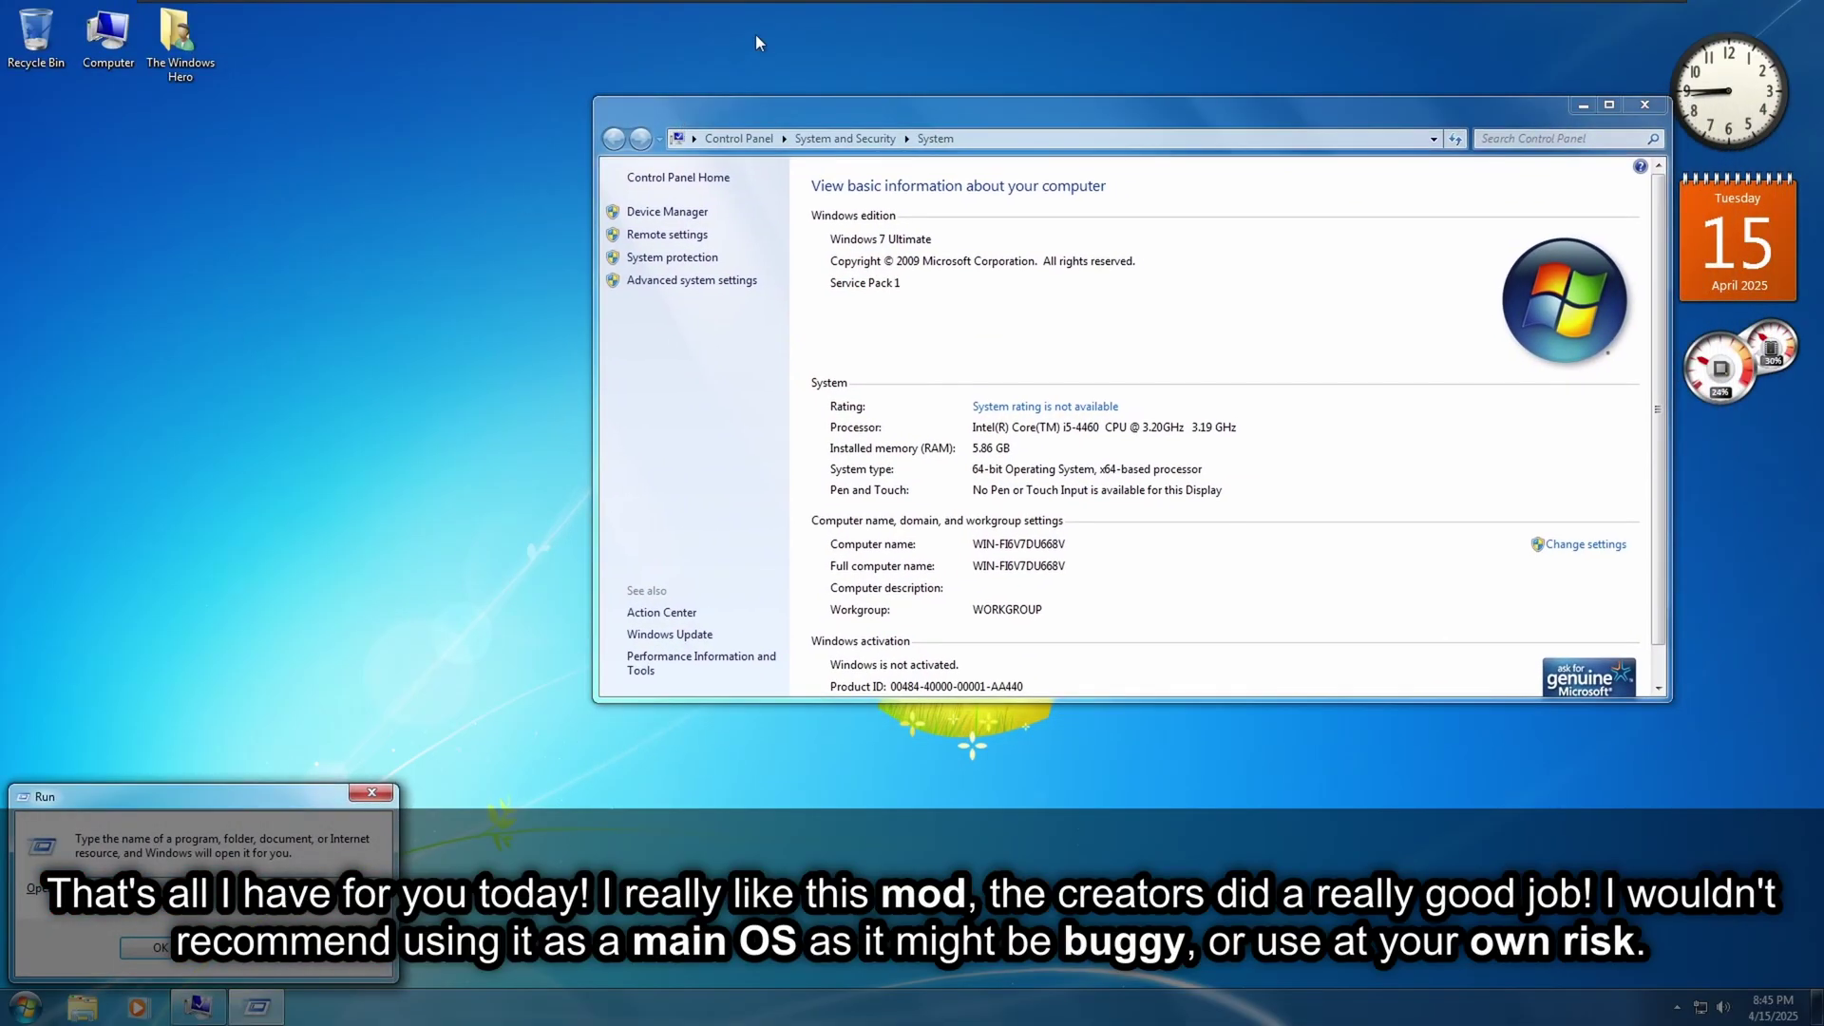
pyautogui.press('Return')
pyautogui.moveTo(302, 36); pyautogui.dragTo(293, 140)
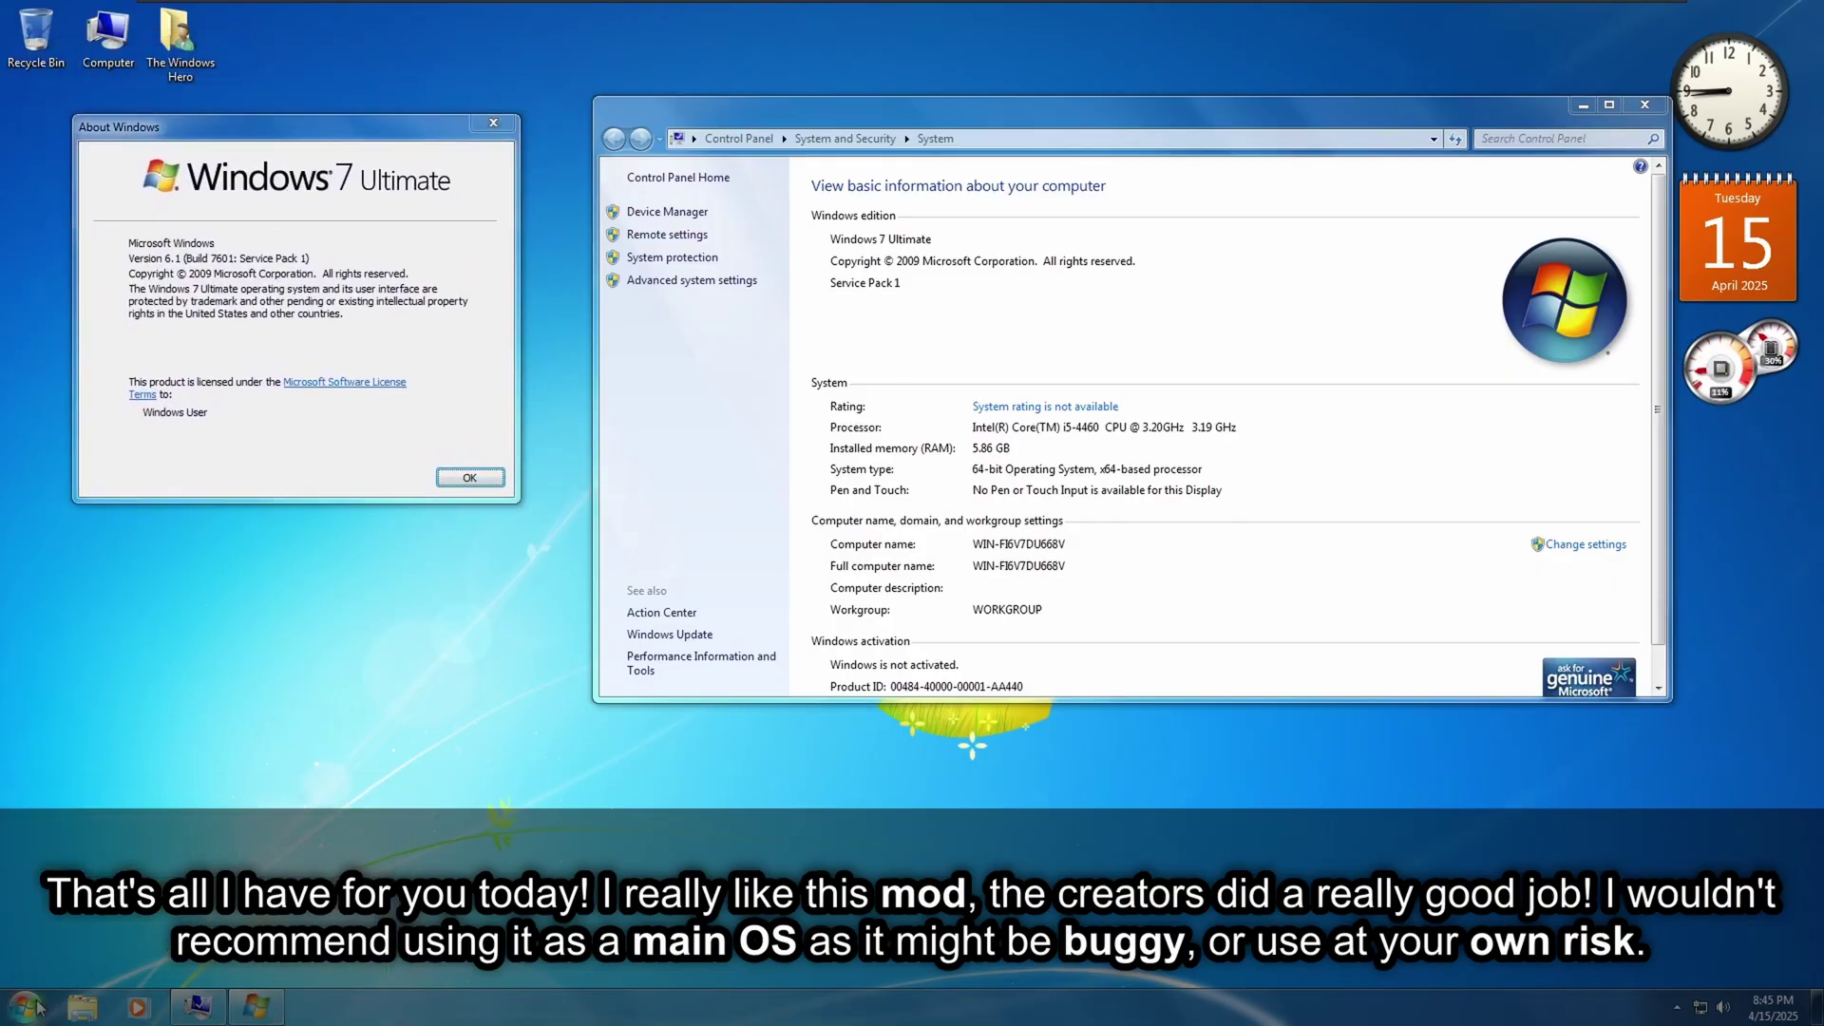
# Step: Look at the Start menu and the calendar of the taskbar clock
pyautogui.click(38, 1008)
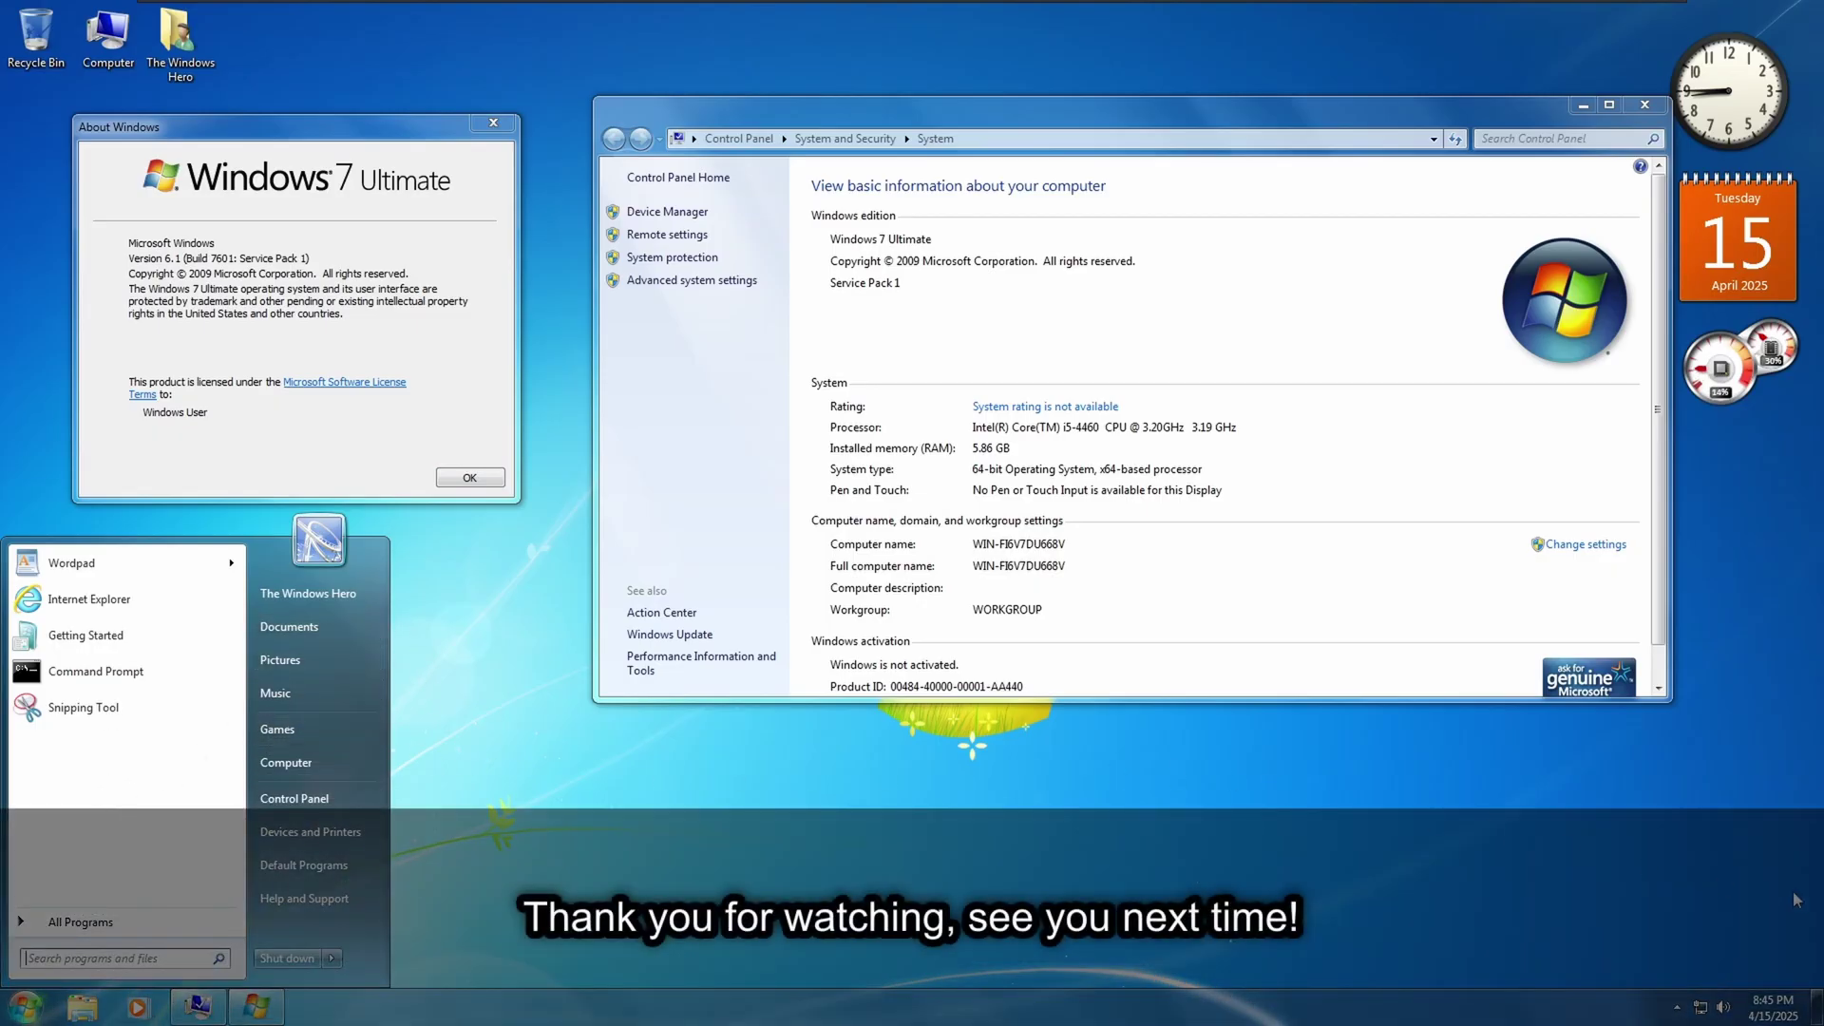
pyautogui.click(1762, 1003)
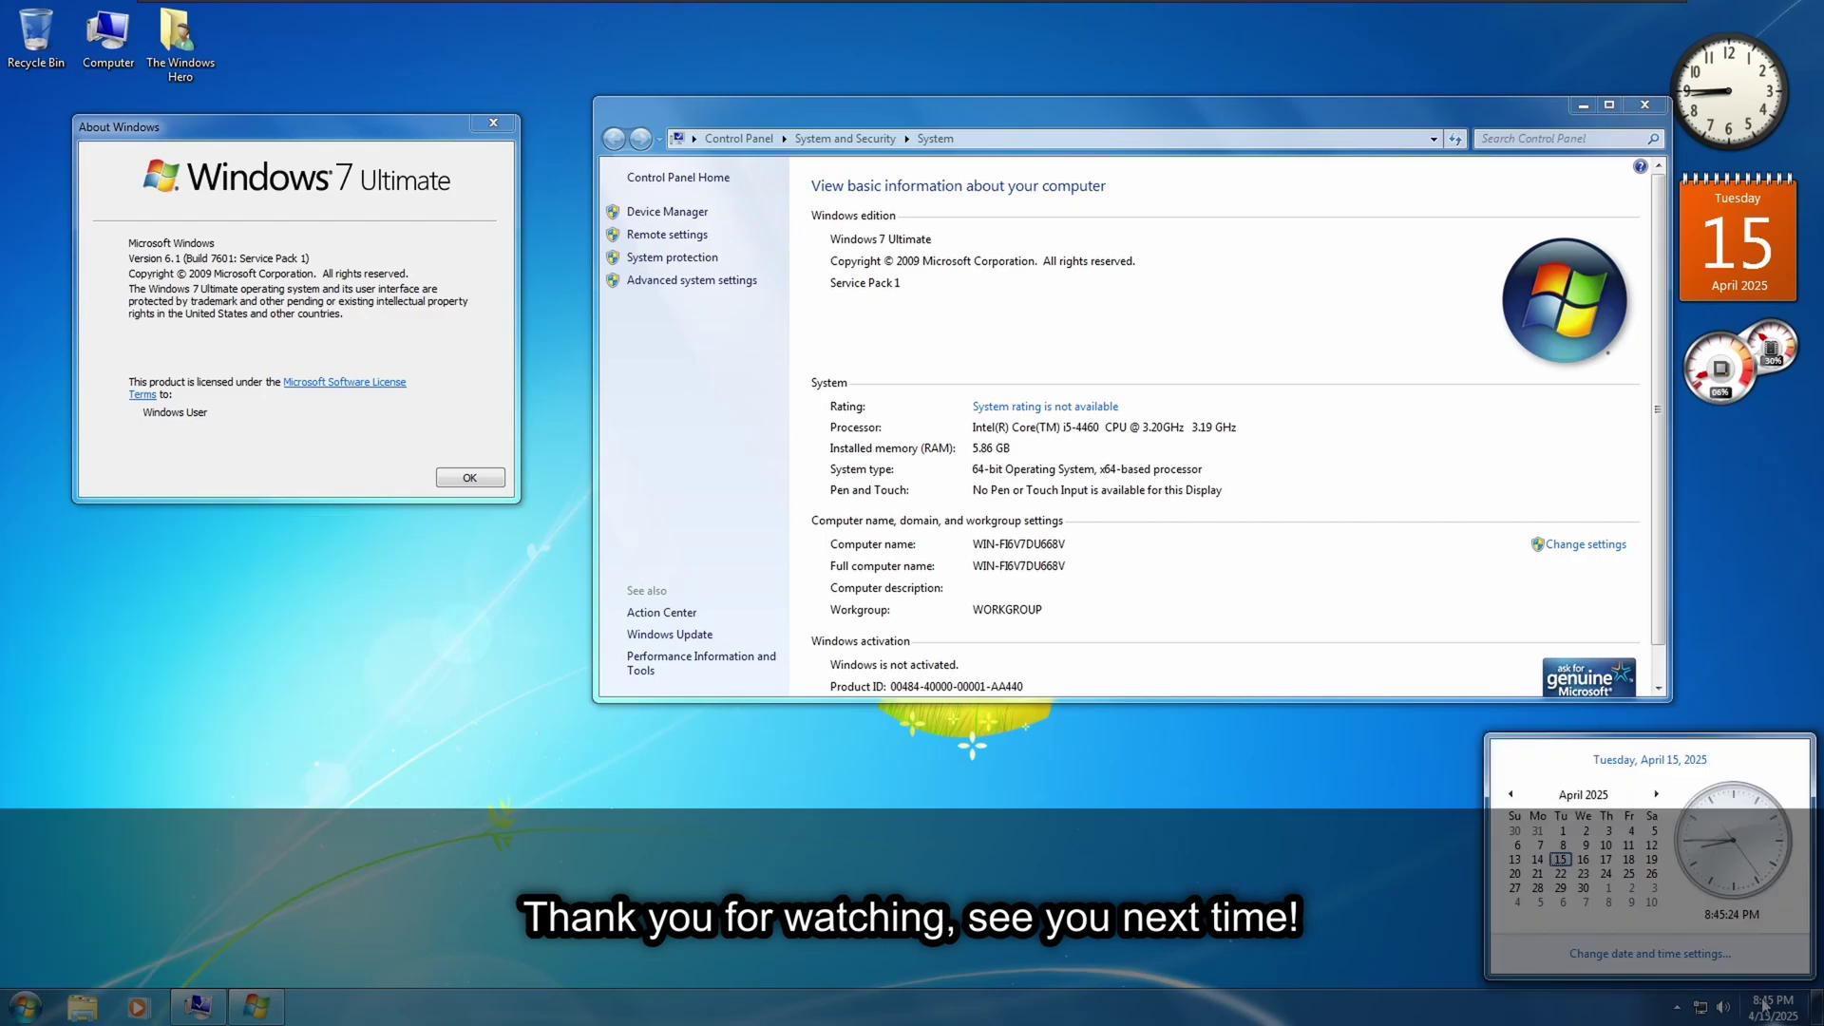
pyautogui.click(1712, 1009)
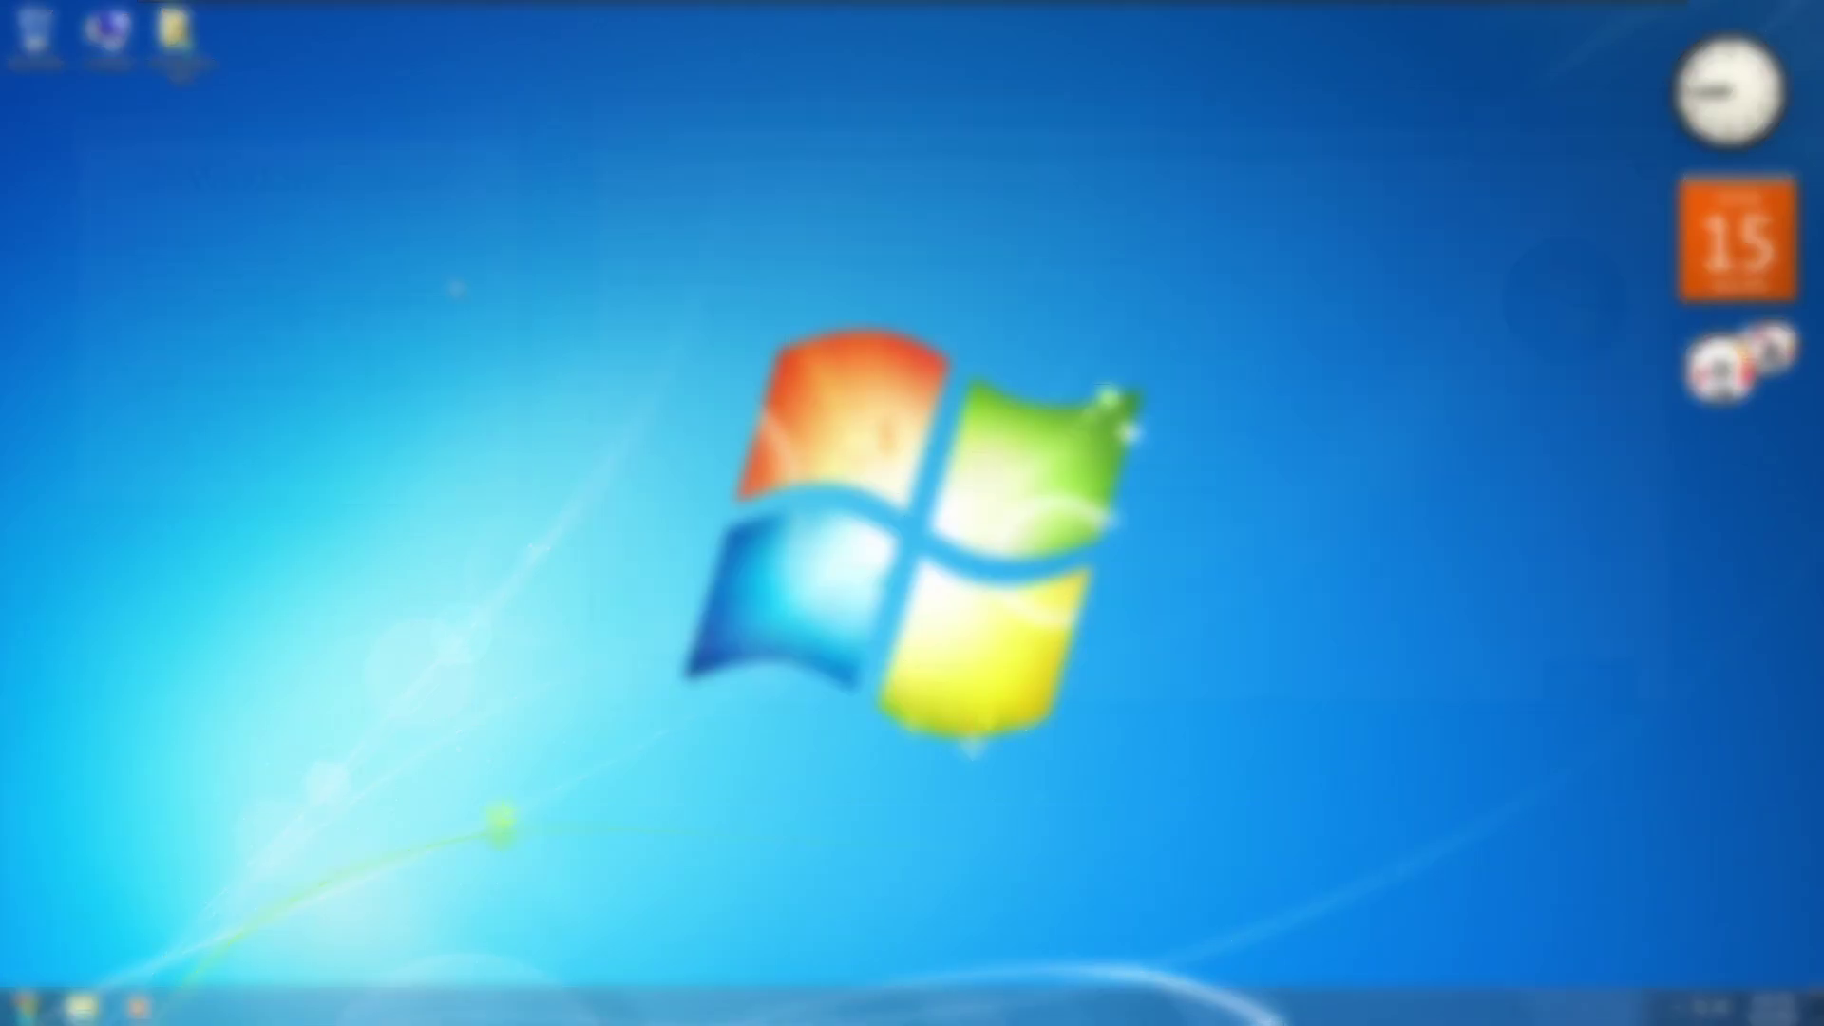